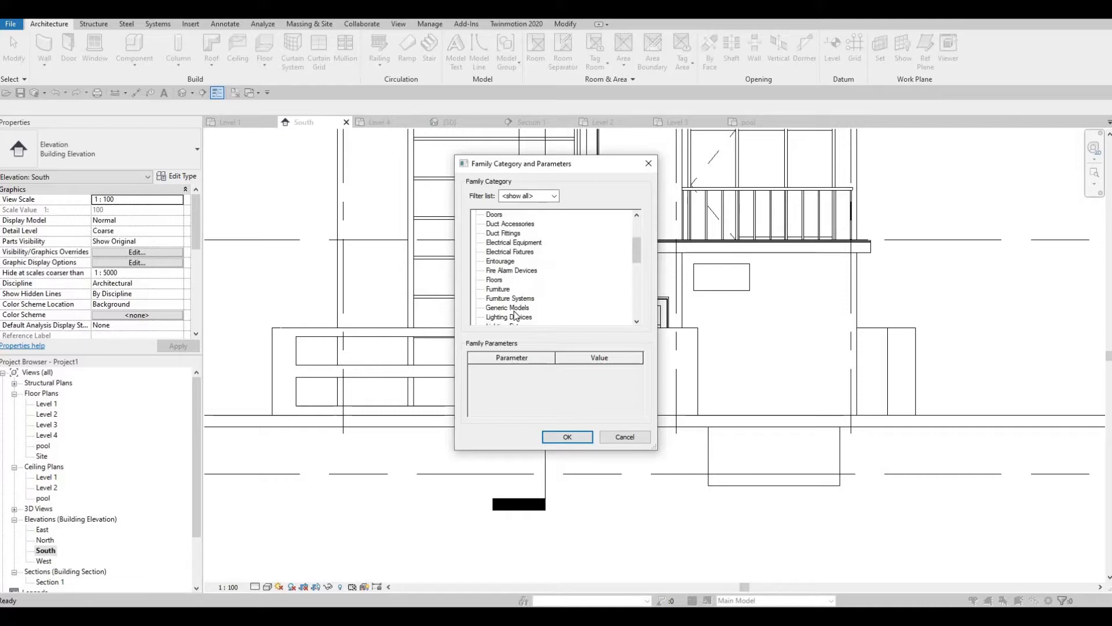
- Create an in-place model in the Generic Models category and accept the suggested name
scroll(515, 314, "down", 1)
left_click(571, 437)
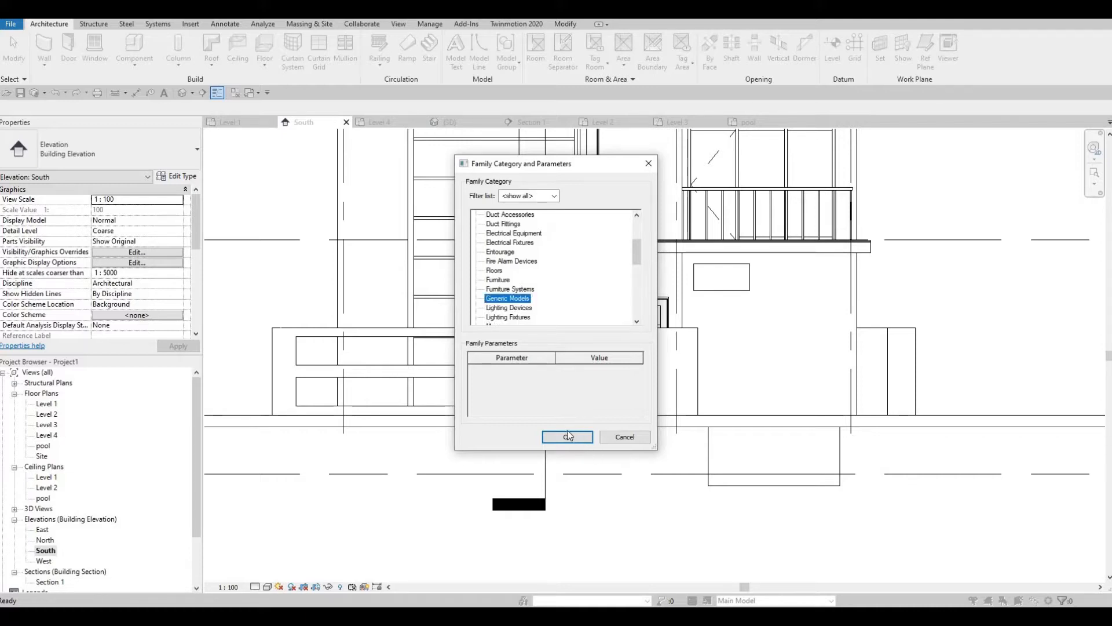
left_click(556, 330)
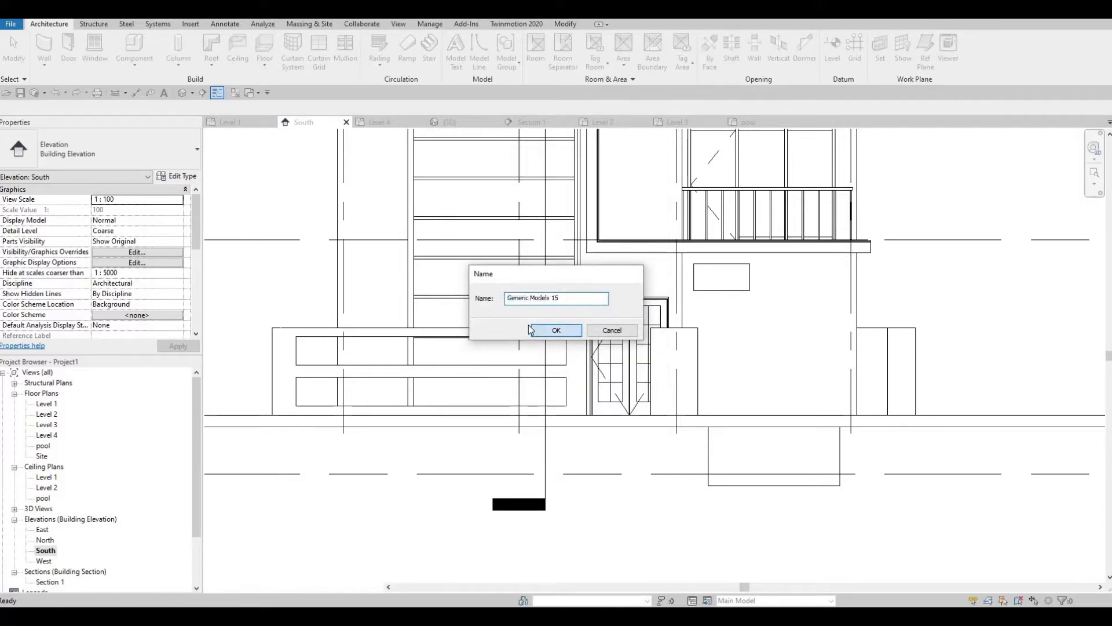
- Start an extrusion using the front boundary wall's face as the work plane
left_click(98, 53)
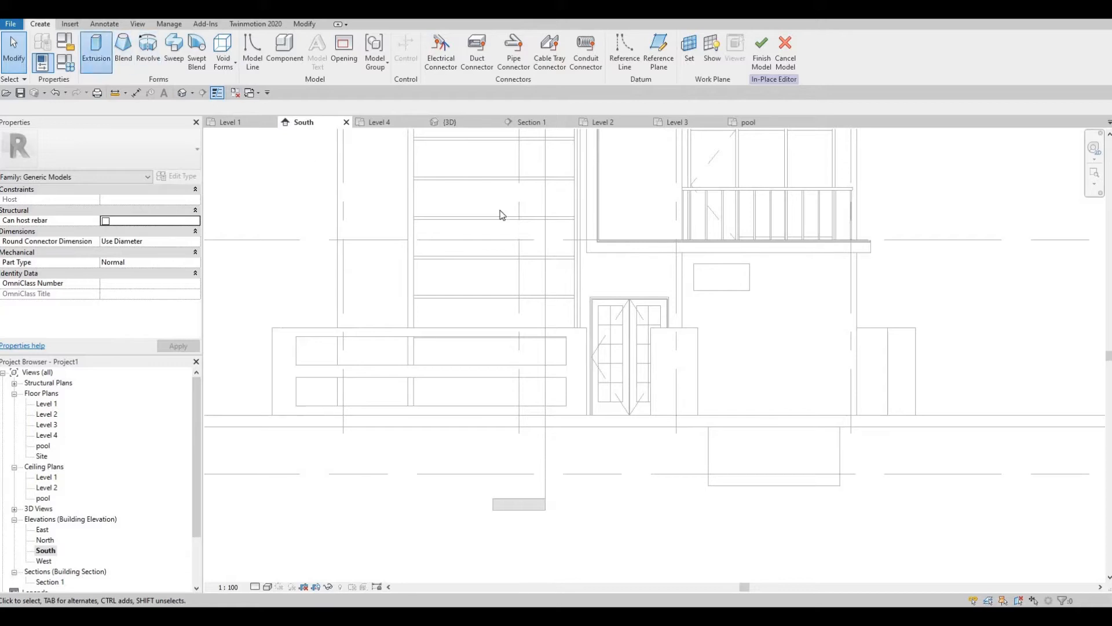
left_click(523, 379)
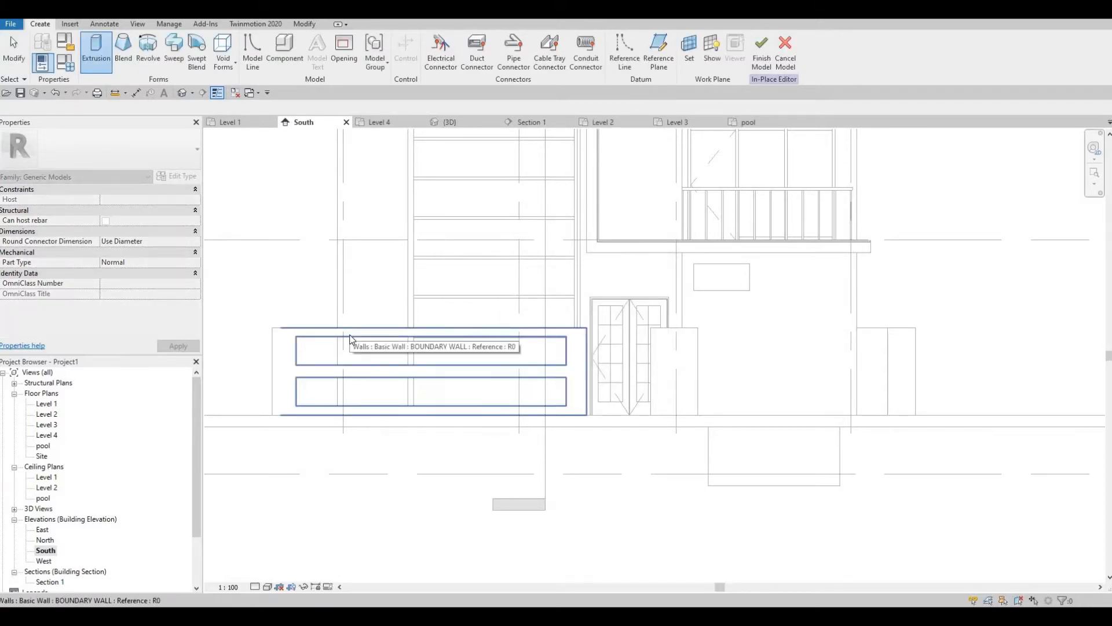
left_click(343, 340)
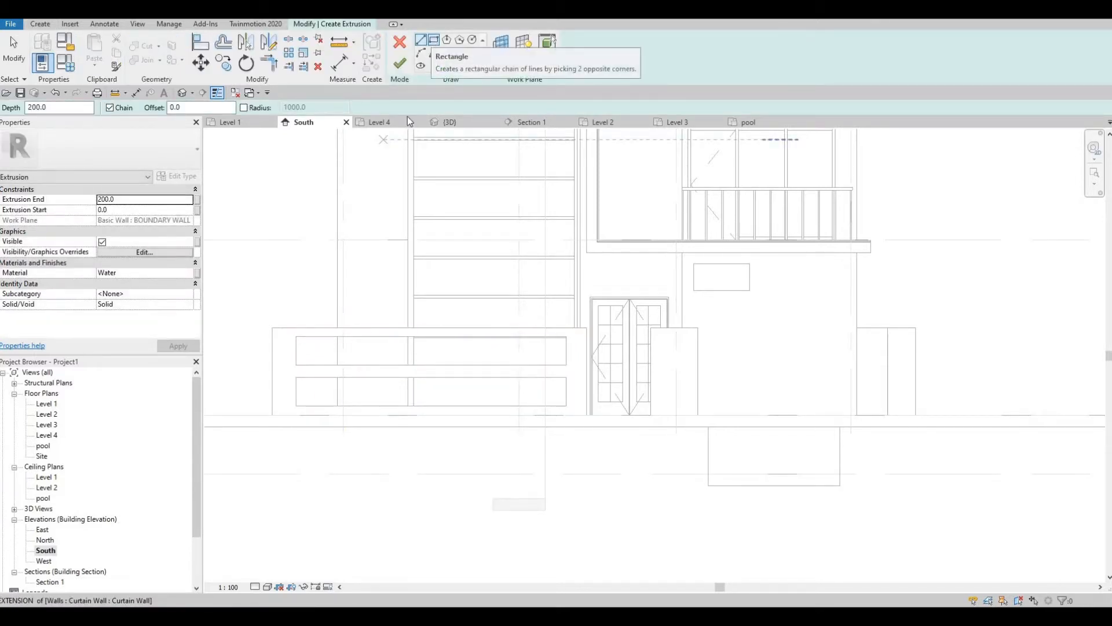
- Sketch a rectangle tracing the boundary wall's upper opening from corner to corner
scroll(293, 352, "up", 4)
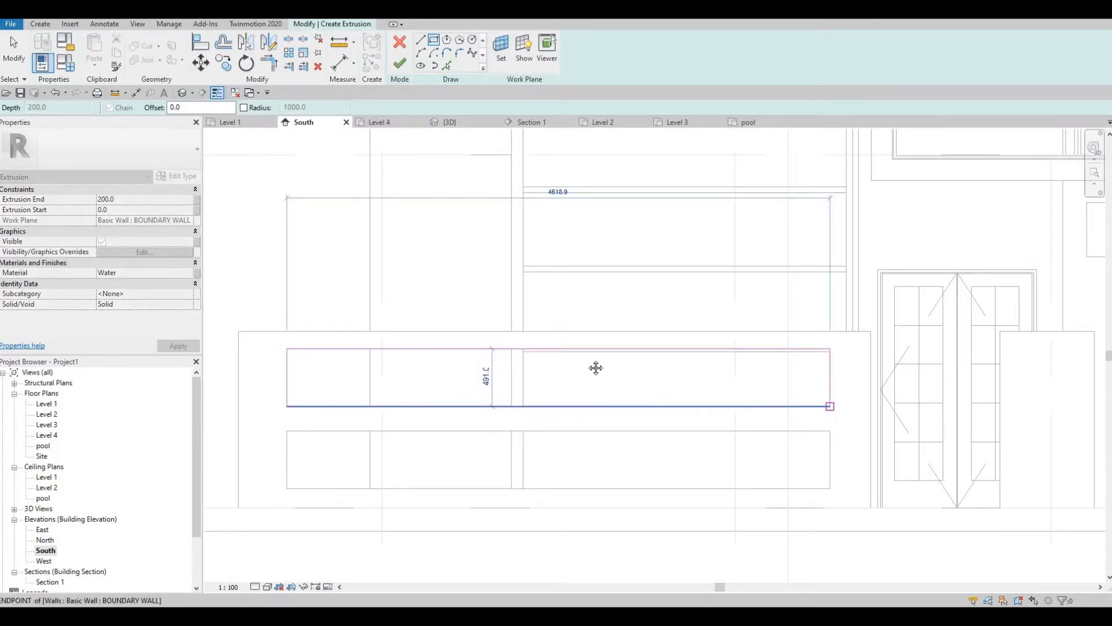
left_click(829, 406)
middle_click_drag(446, 440, 462, 363)
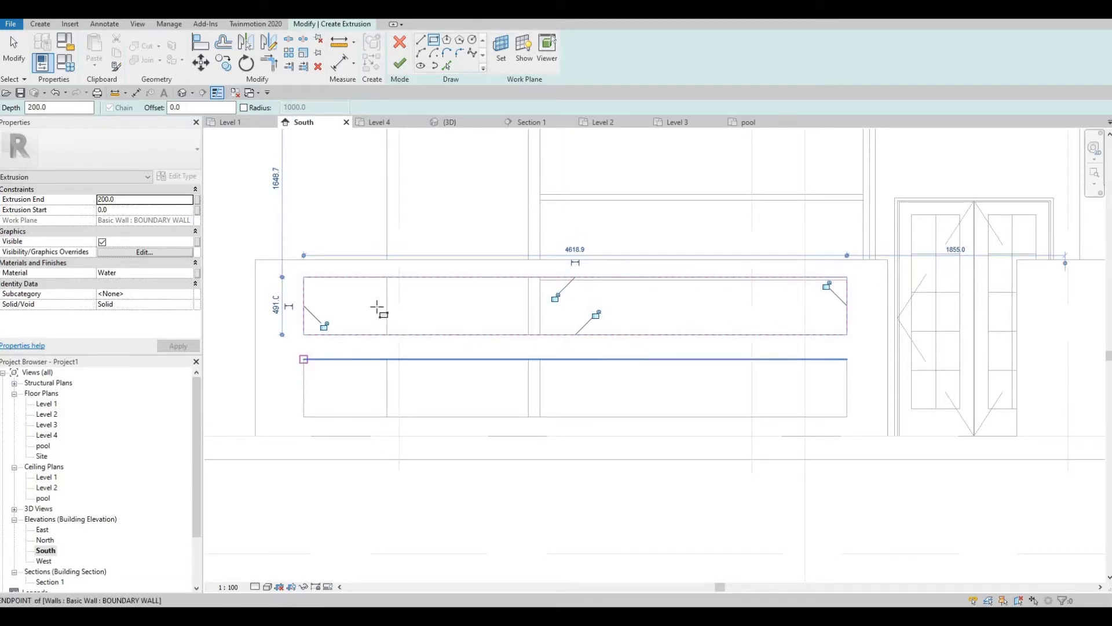
key("Escape")
key("Escape")
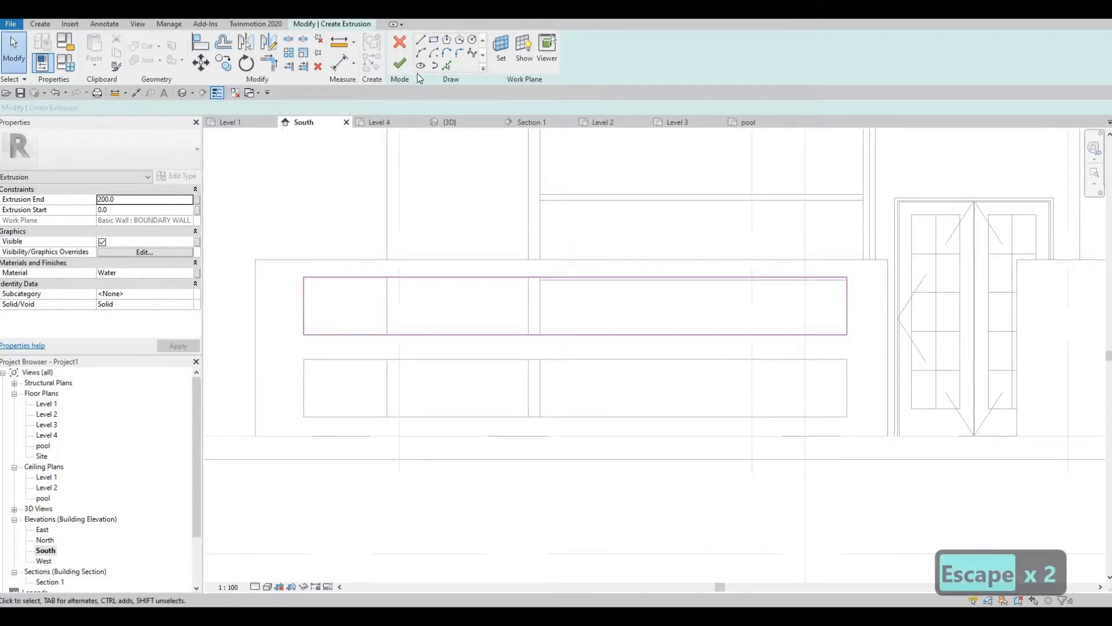
- Sketch a narrow vertical rectangle about 420 mm tall just inside the left end of the upper opening's outline
key("Return")
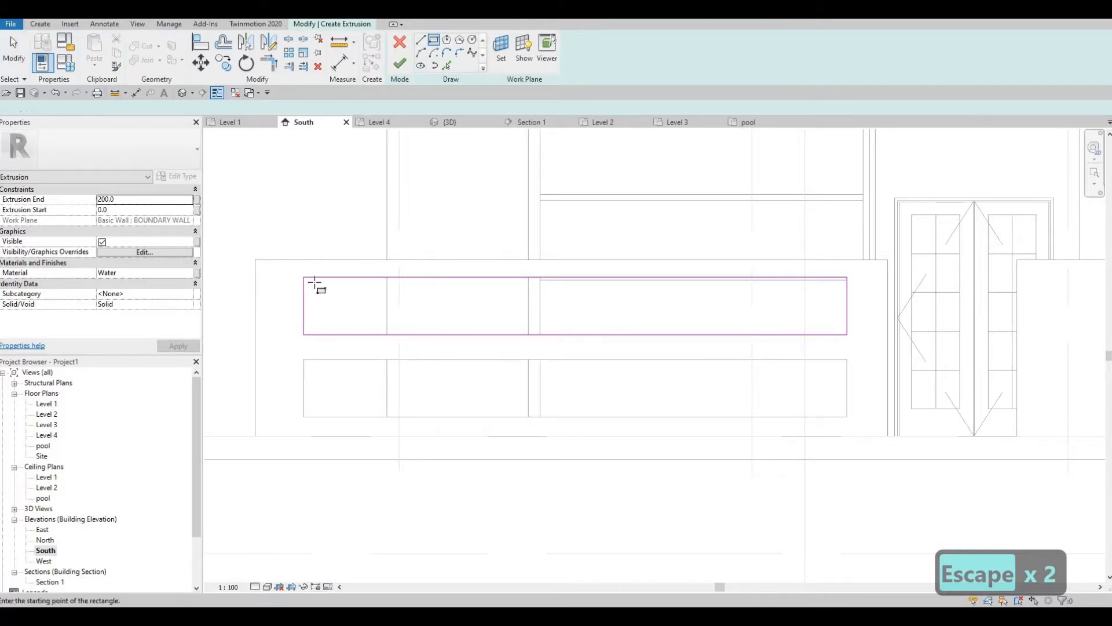
scroll(301, 285, "up", 4)
left_click(315, 280)
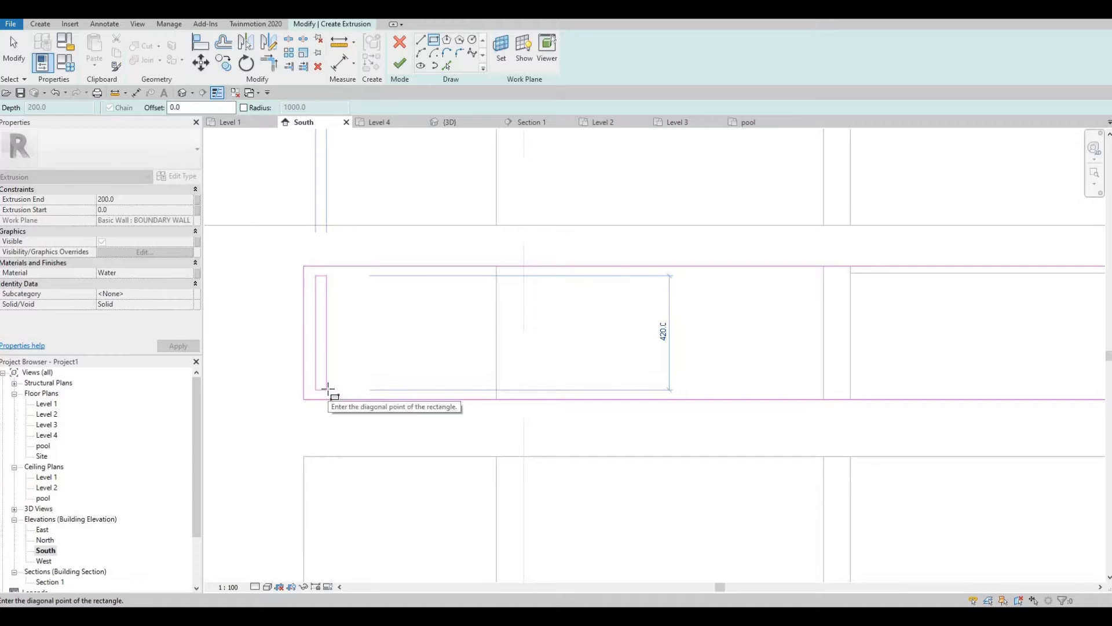
left_click(327, 389)
key("Escape")
key("Escape")
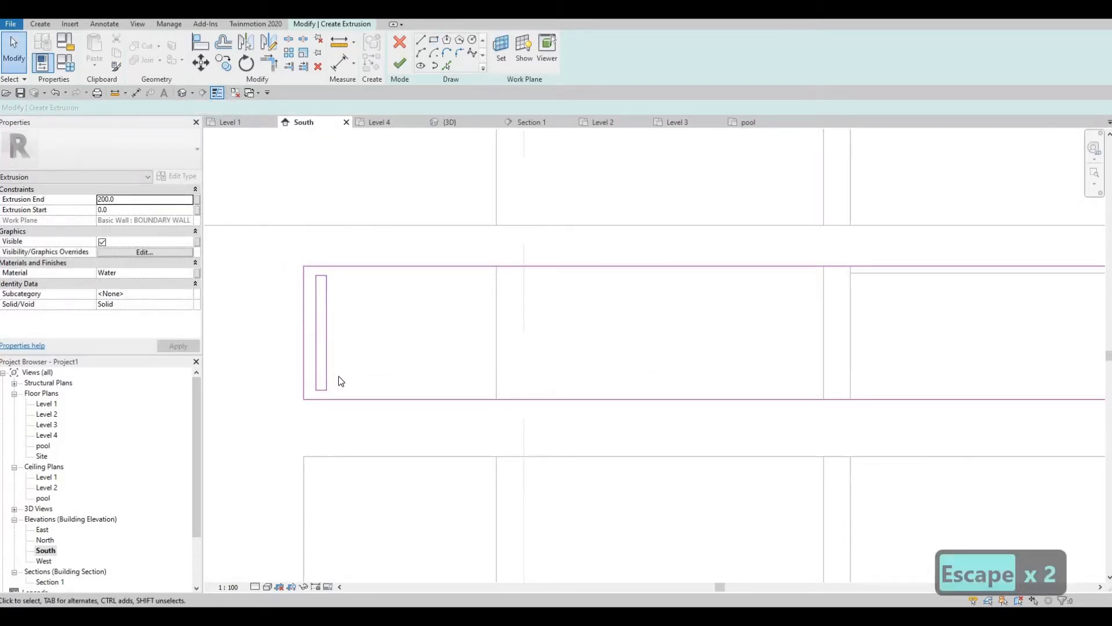
- Copy the narrow rectangle seven times to the right with multiple copies at 100 mm spacing
left_click_drag(339, 312, 328, 258)
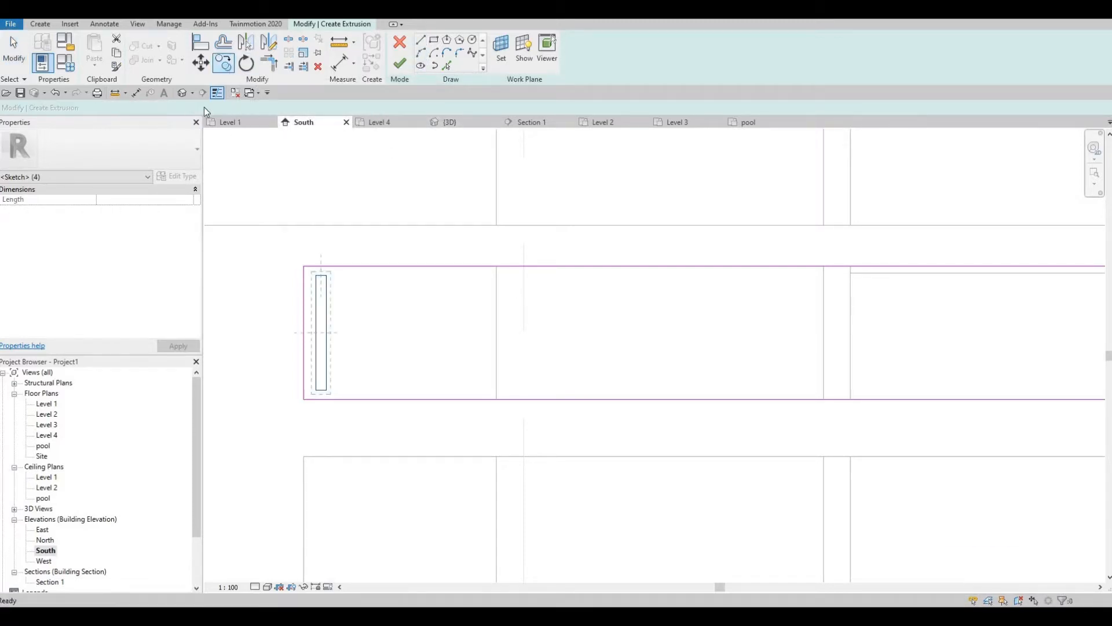
left_click(225, 64)
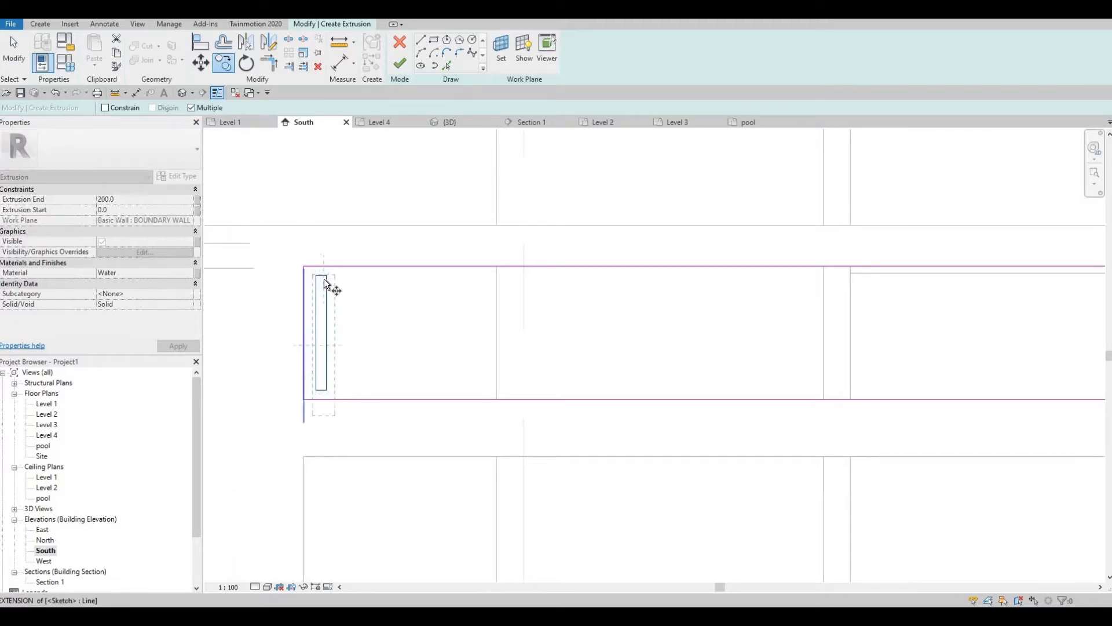
scroll(327, 286, "up", 3)
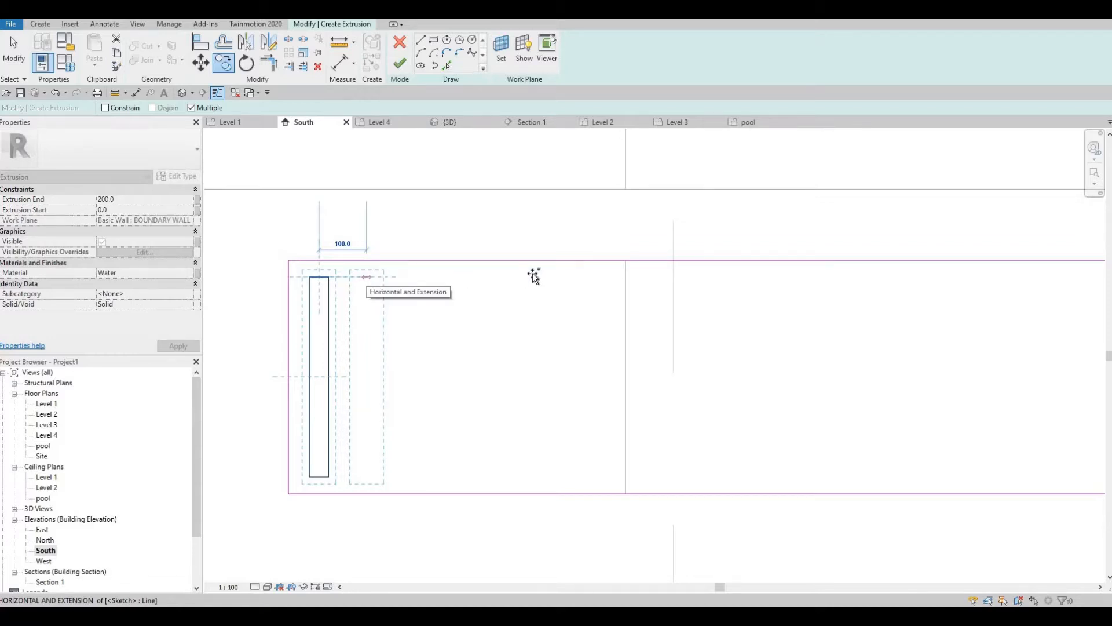
scroll(534, 276, "down", 1)
scroll(787, 281, "down", 3)
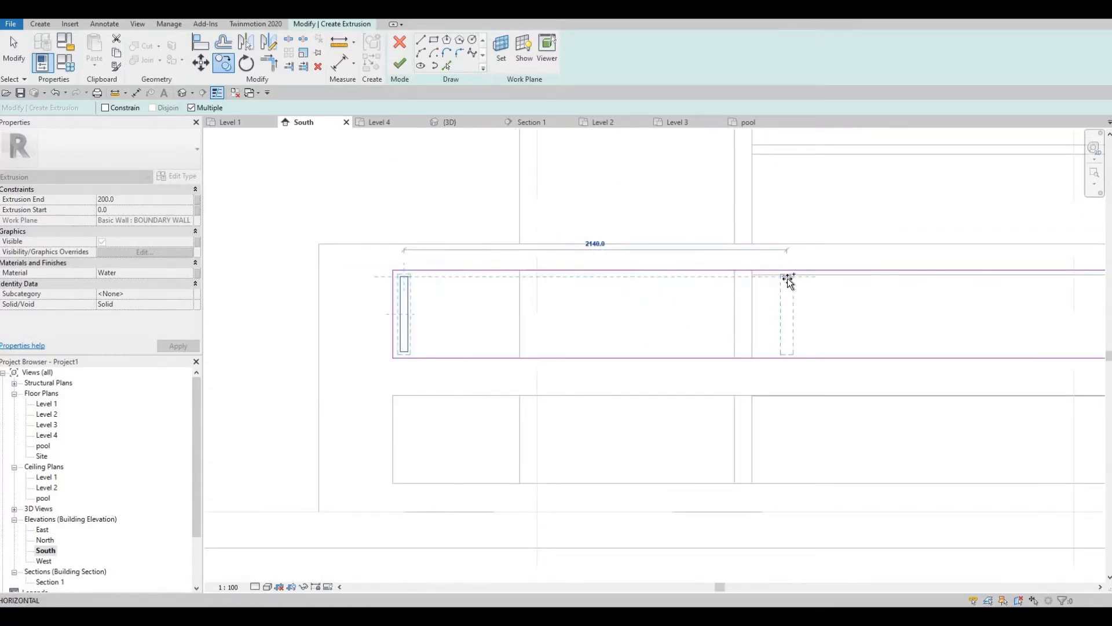
type("100")
key("Return")
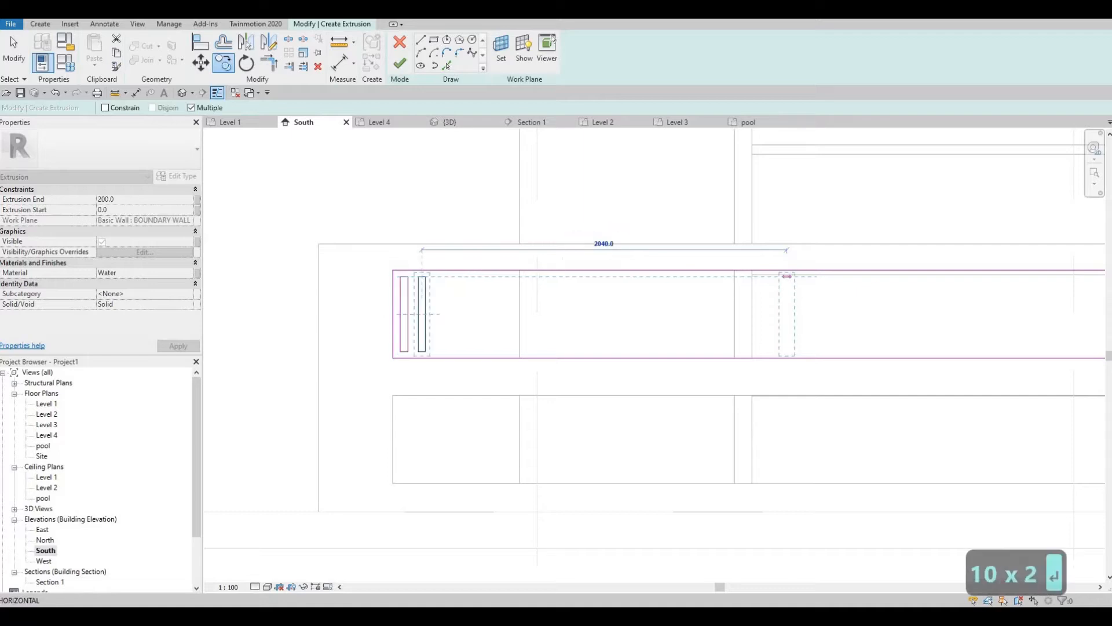
type("100")
key("Return")
type("10")
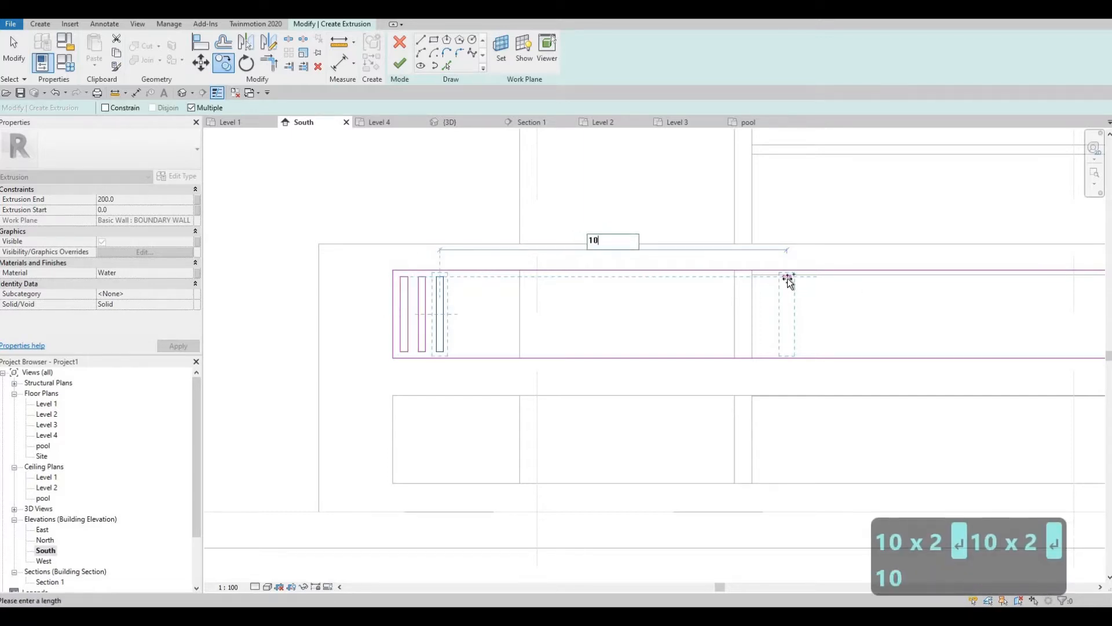
type("0")
key("Return")
type("100")
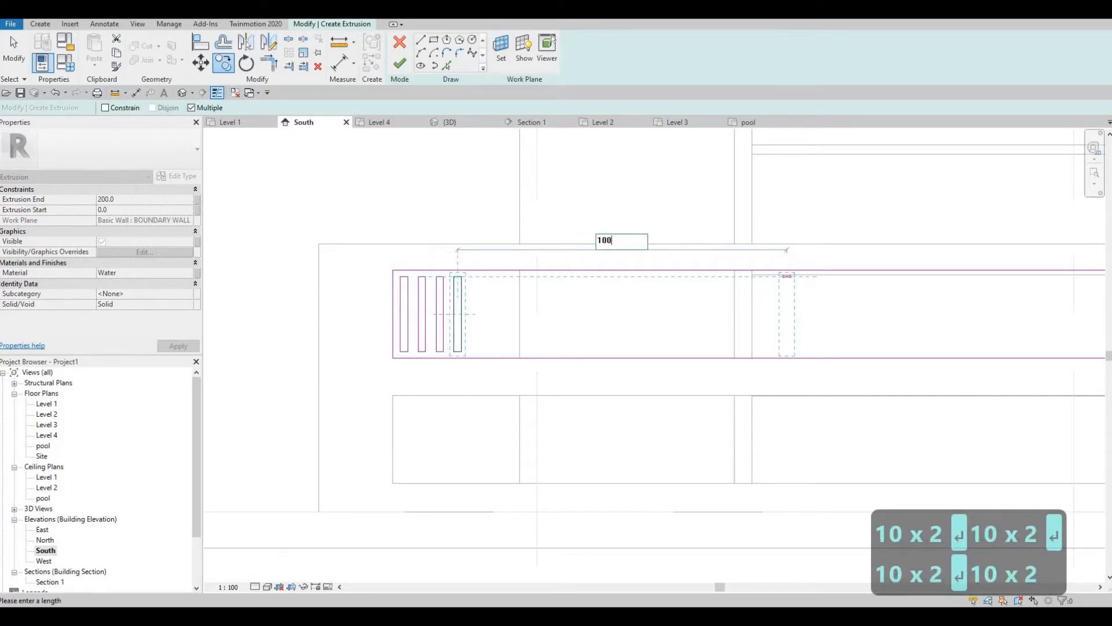
key("Return")
type("100")
key("Return")
type("11")
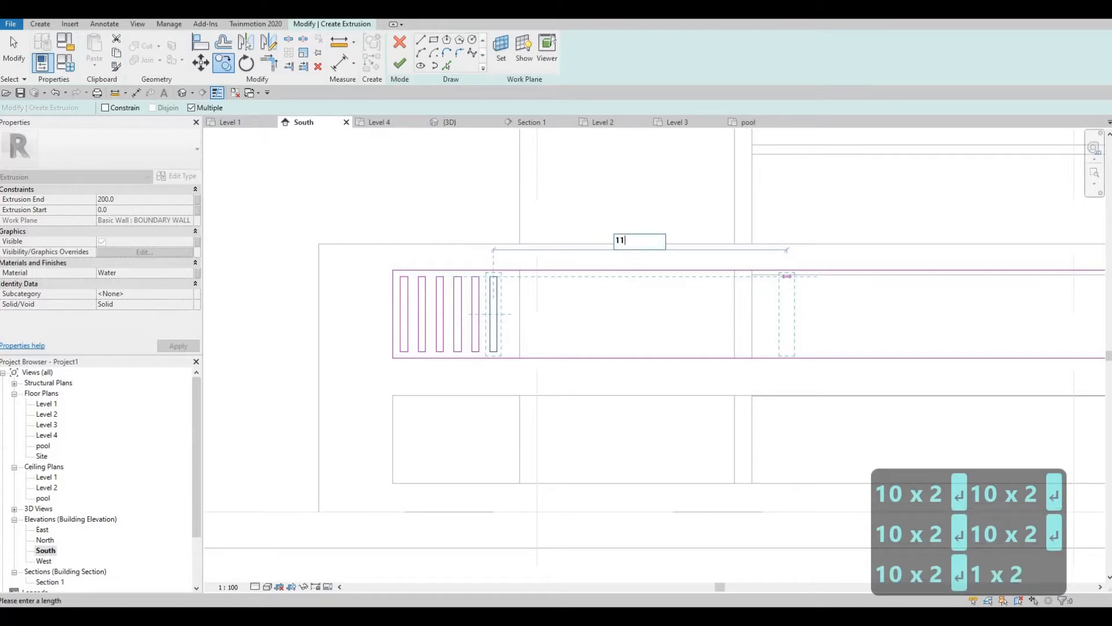
key("BackSpace")
type("00")
key("Return")
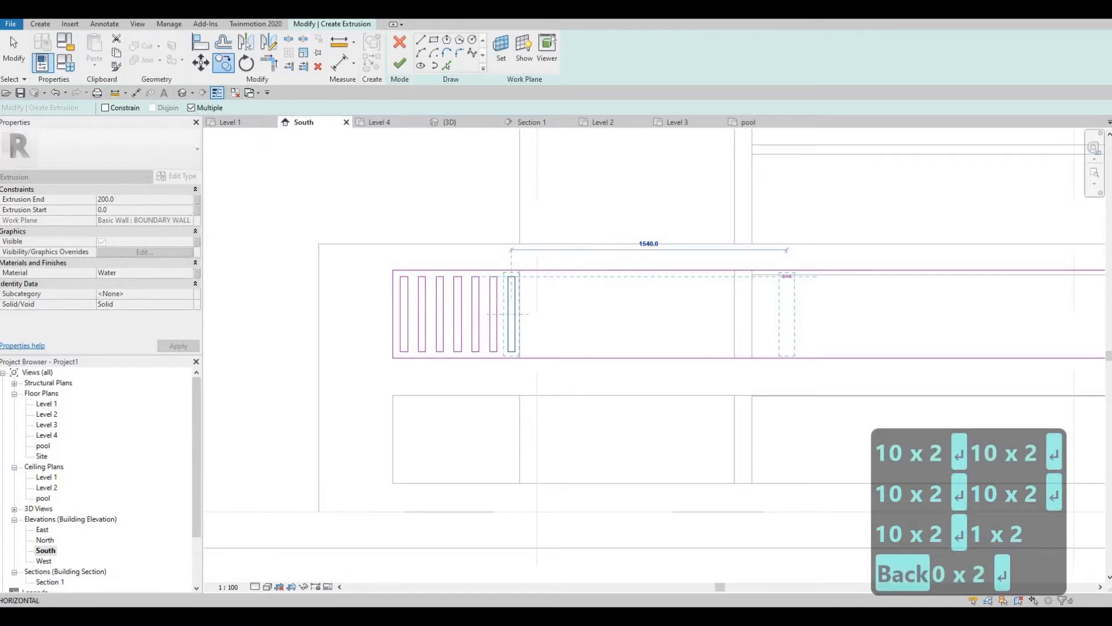
type("100")
key("Return")
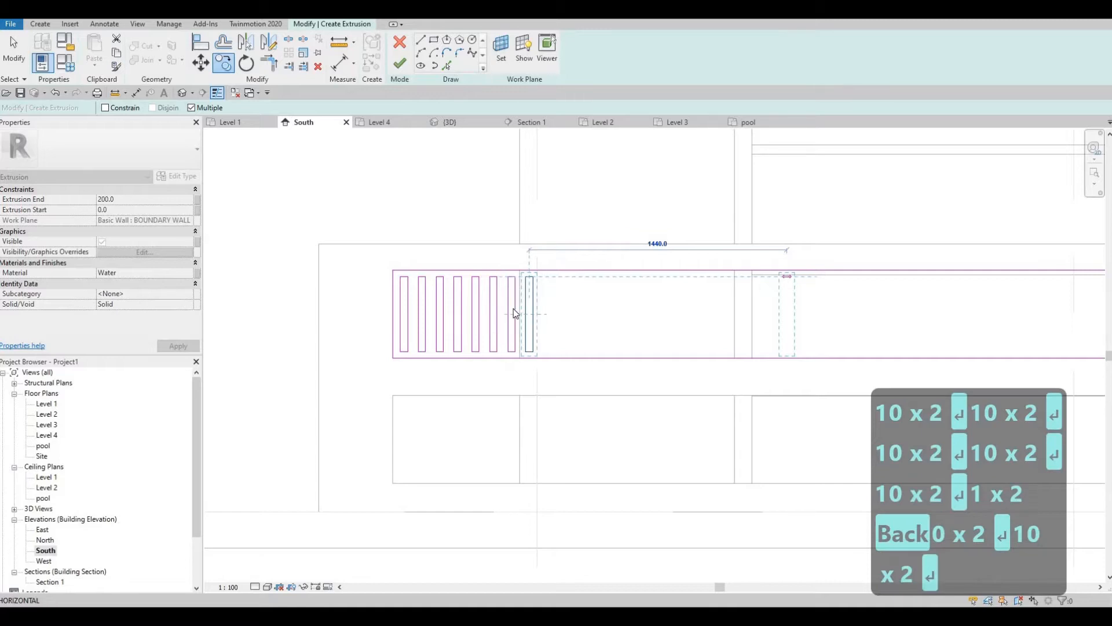
key("Escape")
key("Escape")
- Copy the seven new narrow rectangles six times to the right at 700 mm intervals, past the outline's right end
scroll(525, 312, "up", 2)
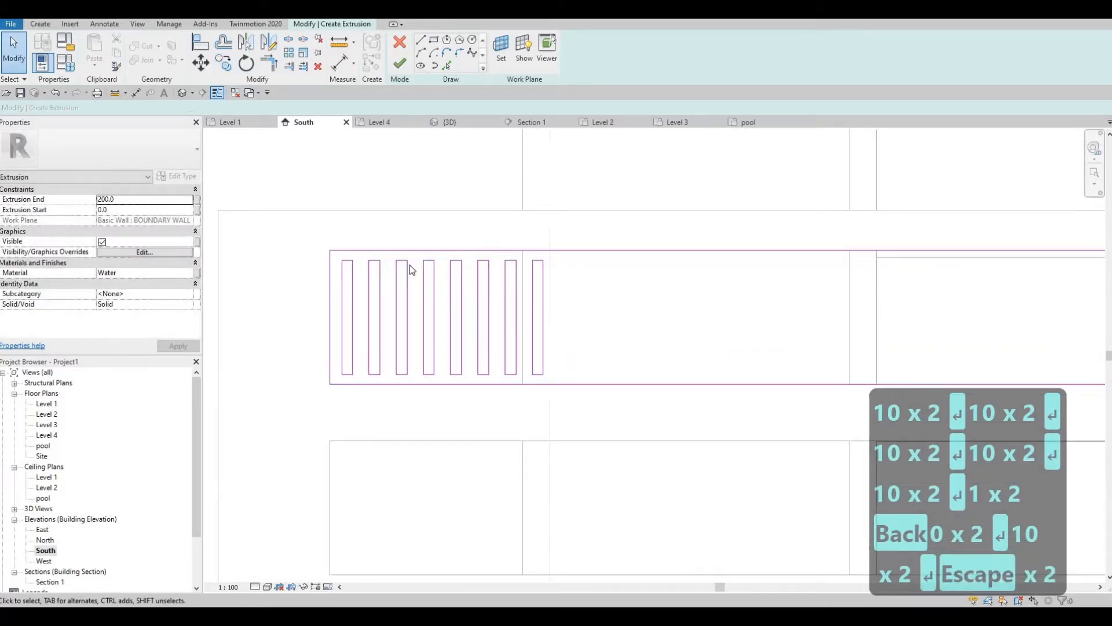
mouse_move(573, 375)
left_mouse_down()
mouse_move(373, 255)
mouse_move(363, 277)
left_mouse_up()
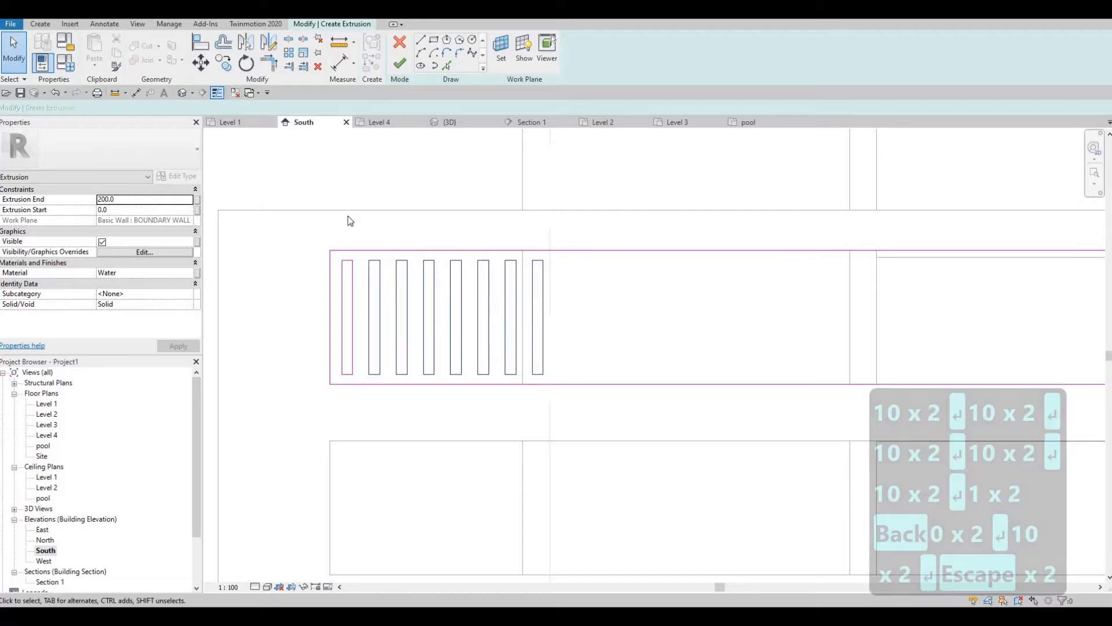
left_click(227, 67)
scroll(357, 267, "up", 2)
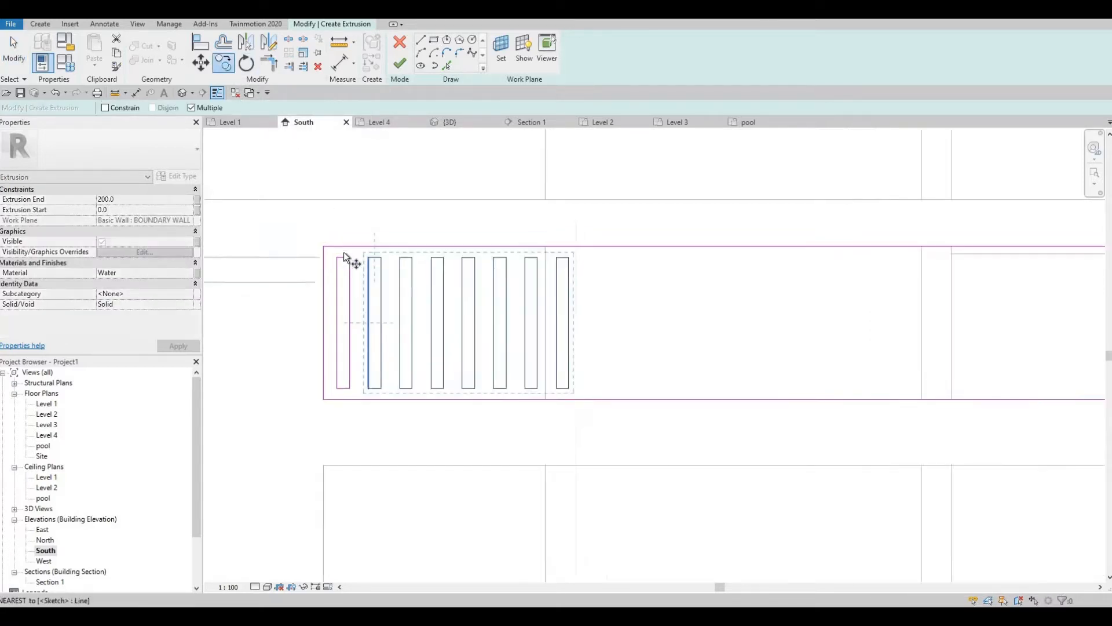
left_click(340, 253)
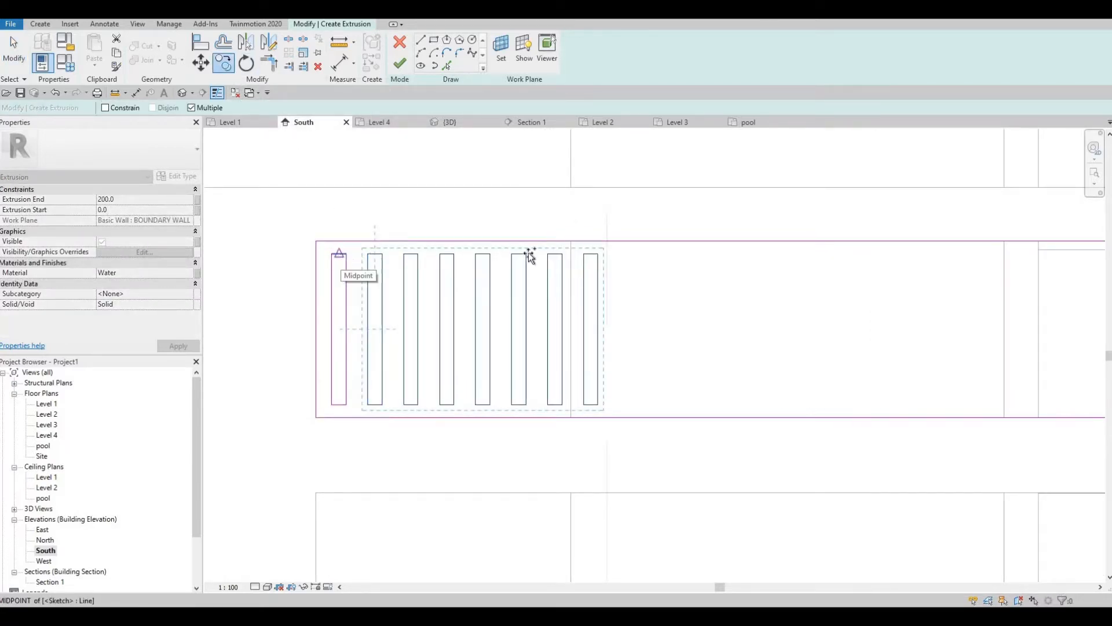
scroll(585, 253, "up", 1)
left_click(582, 254)
middle_click_drag(710, 291, 388, 324)
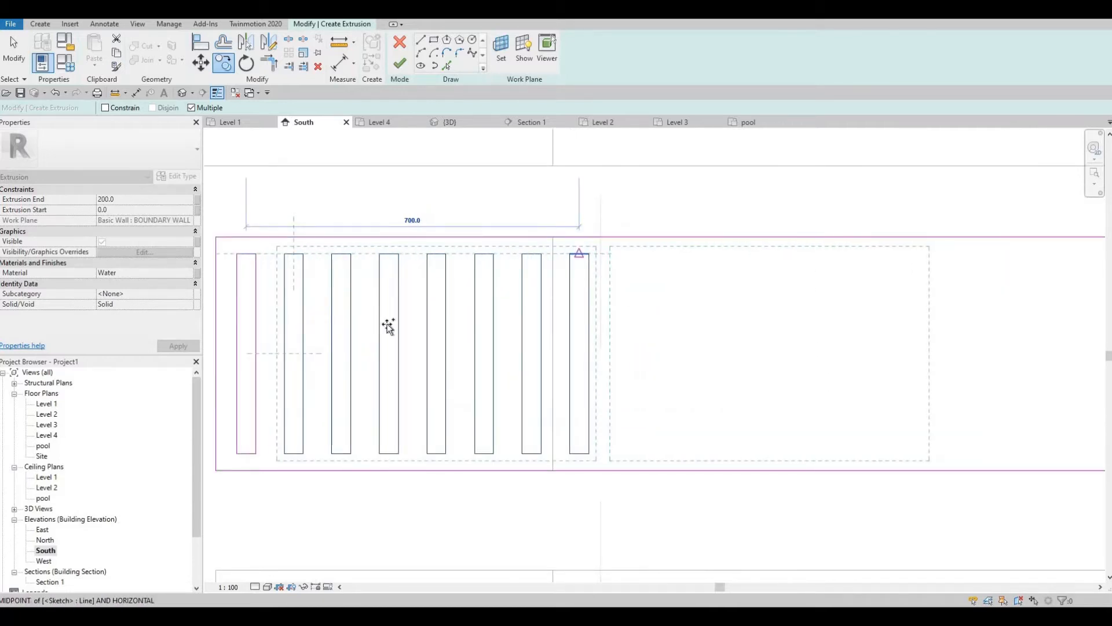
scroll(621, 290, "down", 1)
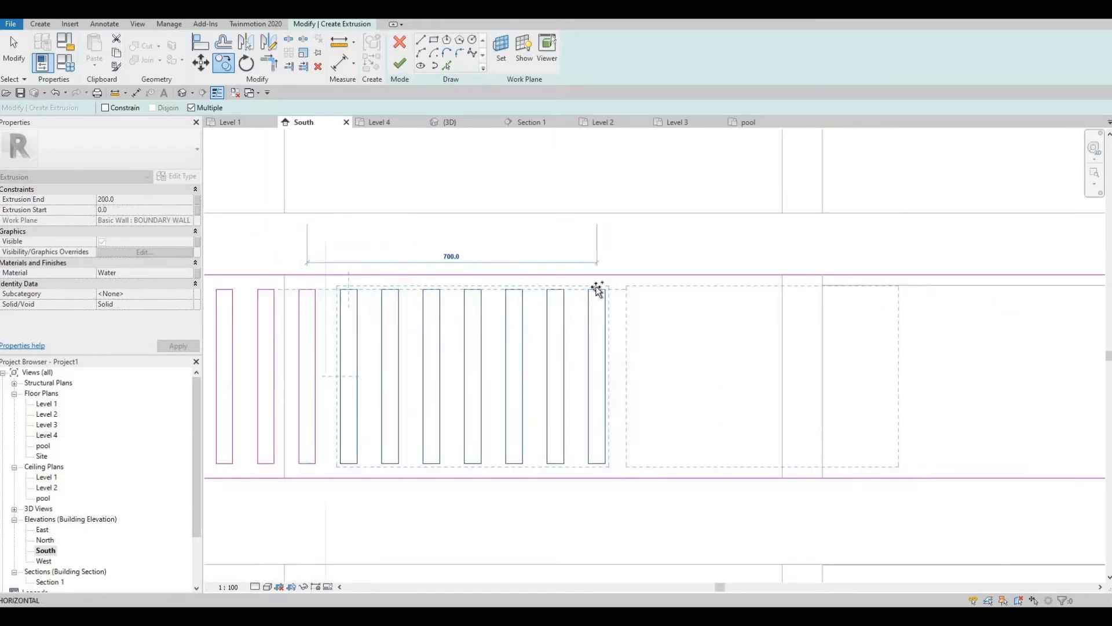
left_click(597, 288)
middle_click_drag(752, 308, 492, 310)
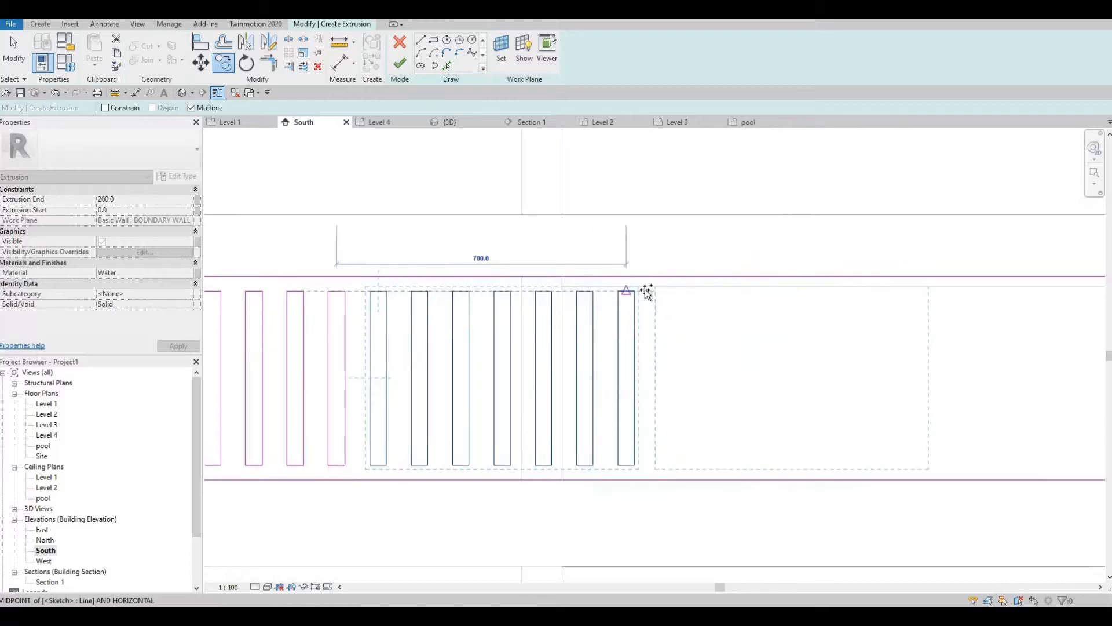
left_click(627, 290)
middle_click_drag(918, 288, 641, 295)
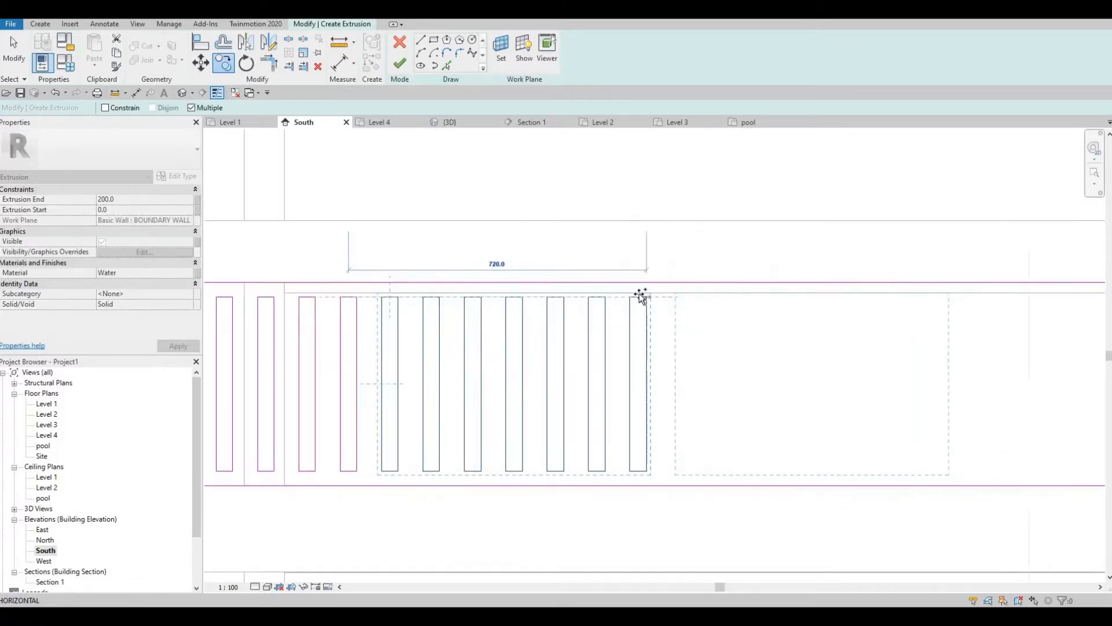
left_click(637, 296)
middle_click_drag(735, 309, 452, 308)
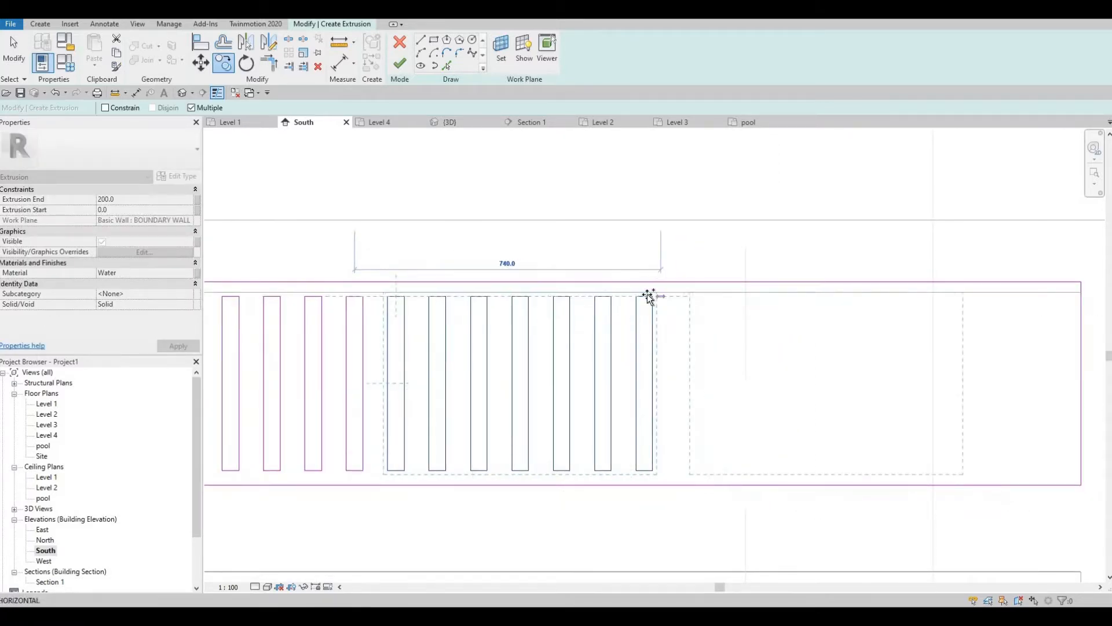
left_click(644, 295)
middle_click_drag(753, 331, 599, 332)
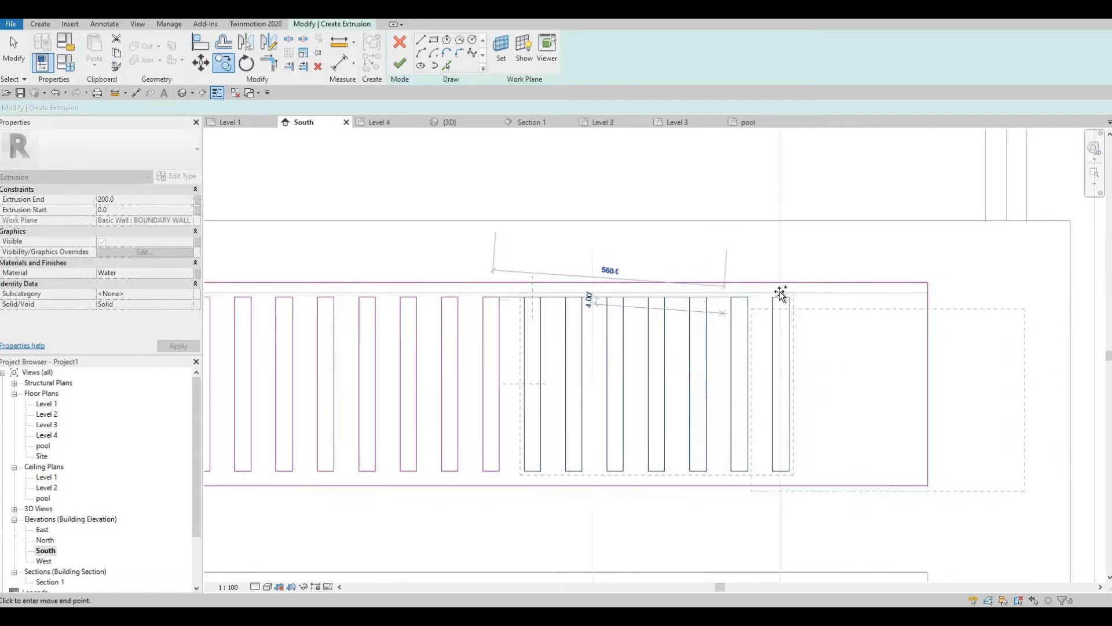
left_click(780, 296)
middle_click_drag(785, 325, 410, 300)
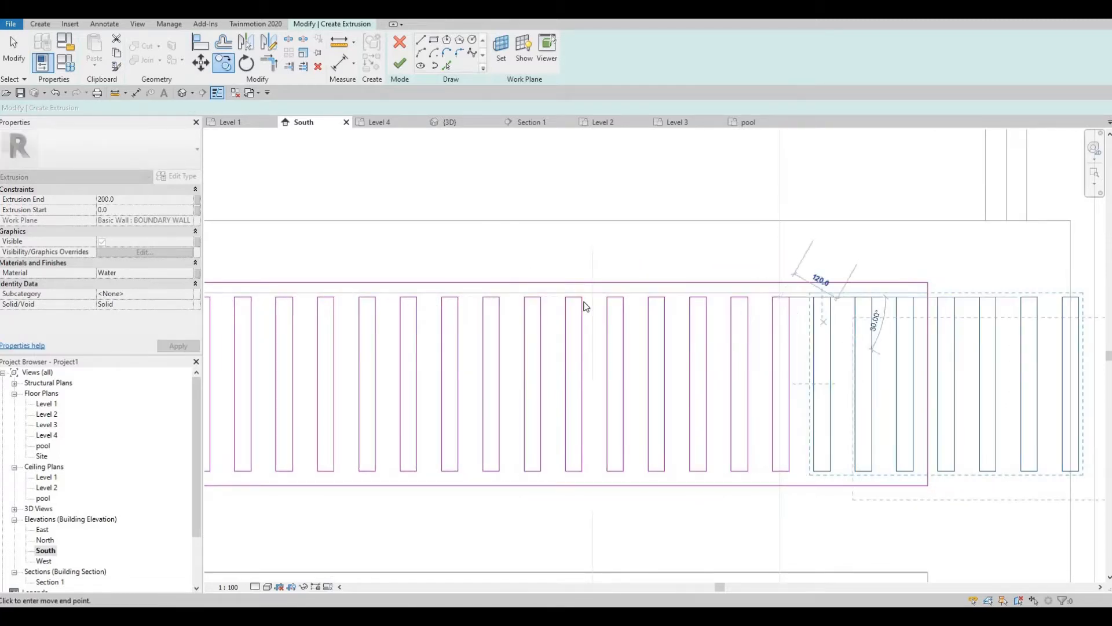
key("Escape")
key("Escape")
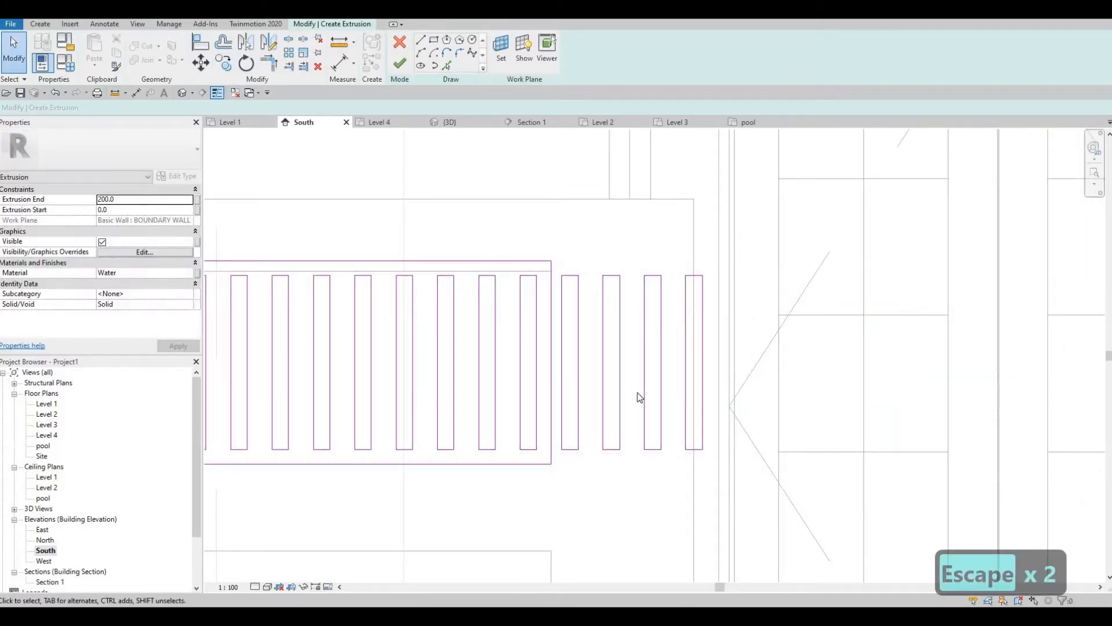
- Delete the four surplus narrow rectangles lying beyond the right end of the opening's outline
left_click_drag(556, 246, 710, 461)
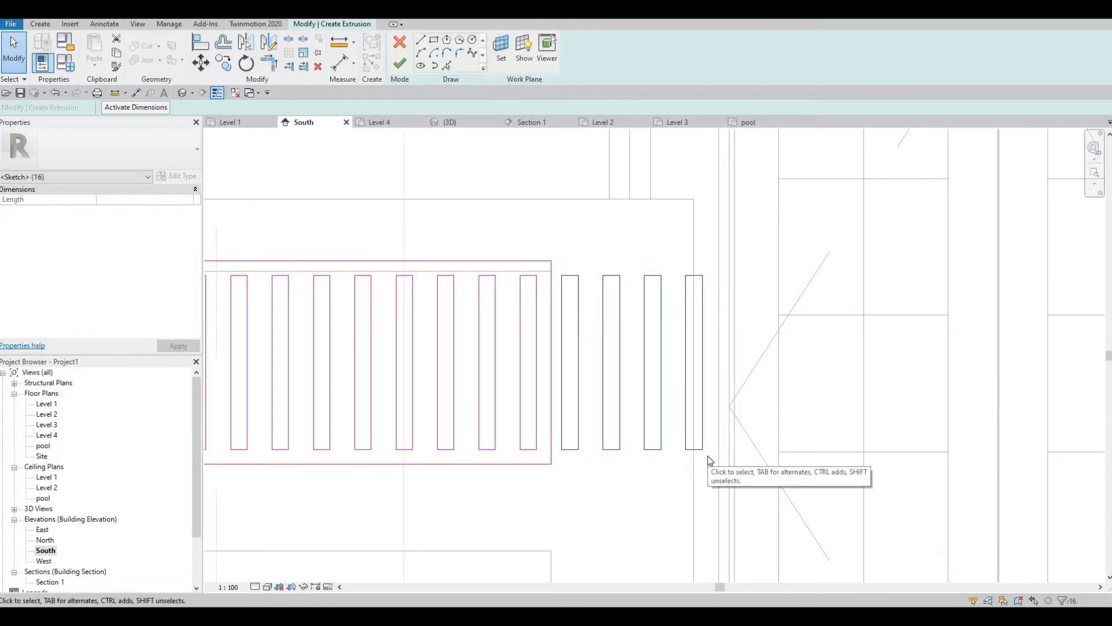
key("Delete")
key("Escape")
key("Escape")
scroll(693, 452, "down", 1)
middle_click_drag(690, 452, 933, 397)
scroll(1020, 383, "down", 1)
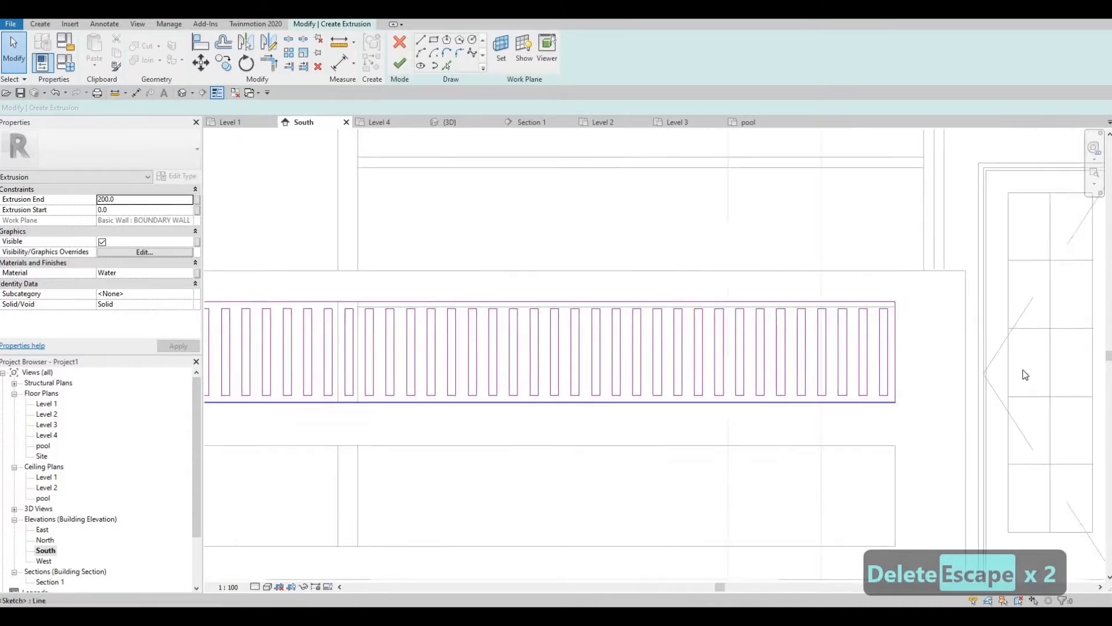
- Inspect the row of narrow slot rectangles along the full length of the upper opening's outline
middle_click_drag(685, 418, 991, 381)
middle_click_drag(882, 378, 817, 388)
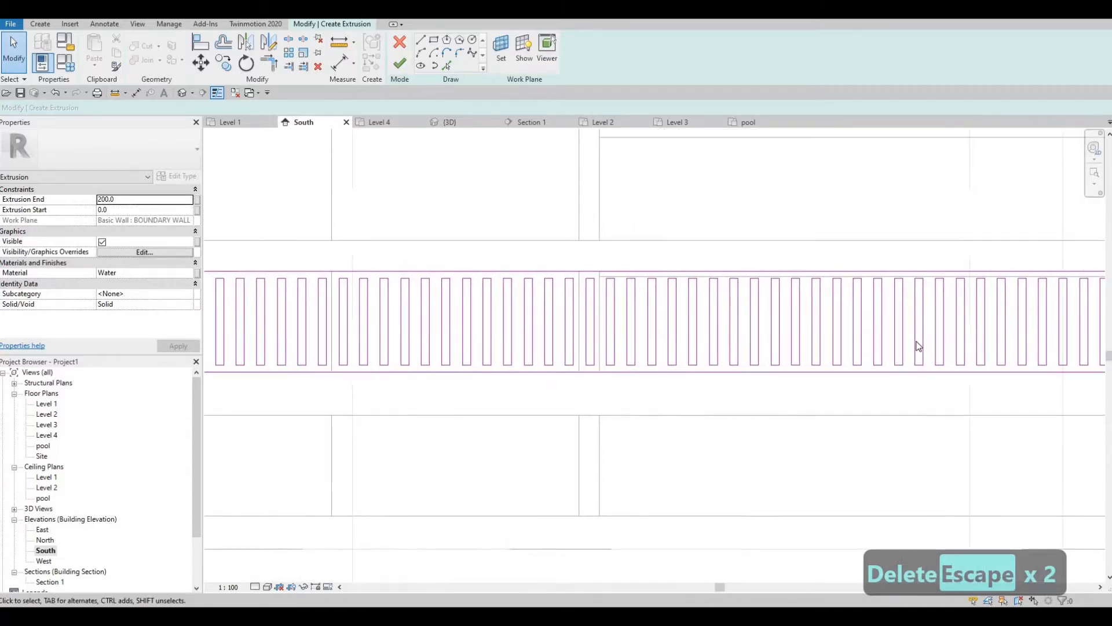
middle_click_drag(916, 346, 692, 361)
scroll(906, 335, "up", 1)
scroll(668, 374, "down", 2)
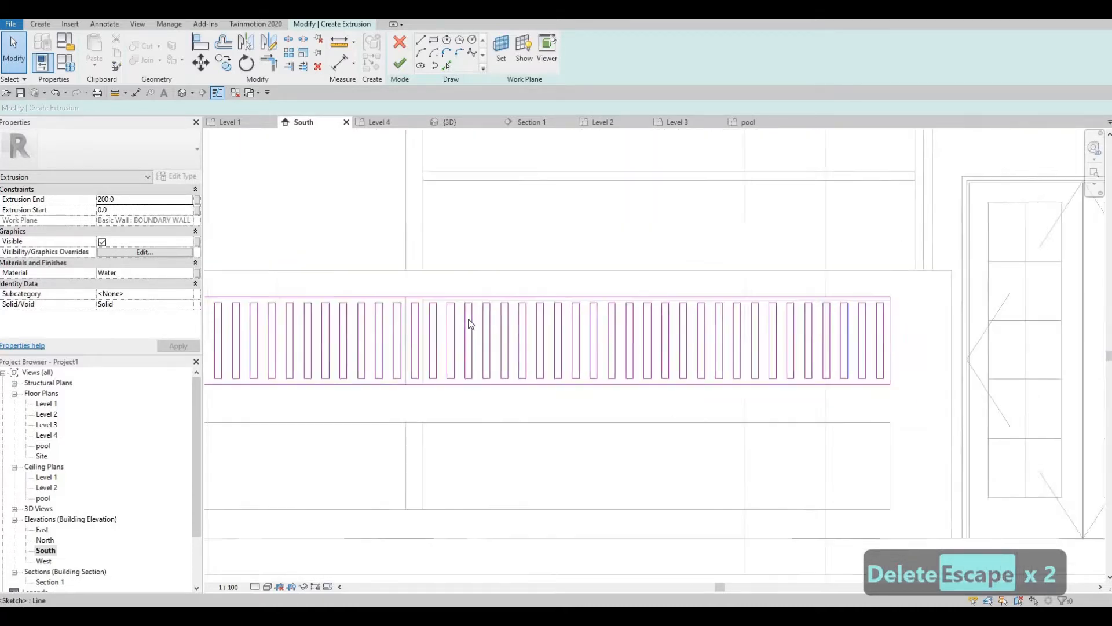
scroll(513, 329, "up", 1)
scroll(513, 329, "down", 1)
key("Escape")
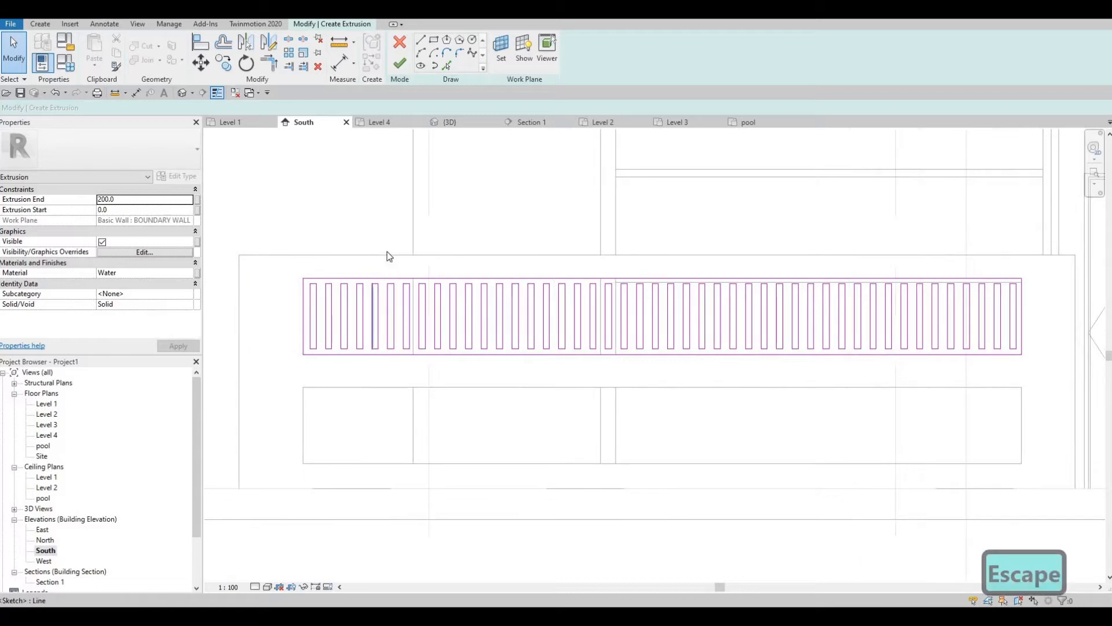
middle_click_drag(217, 356, 197, 341)
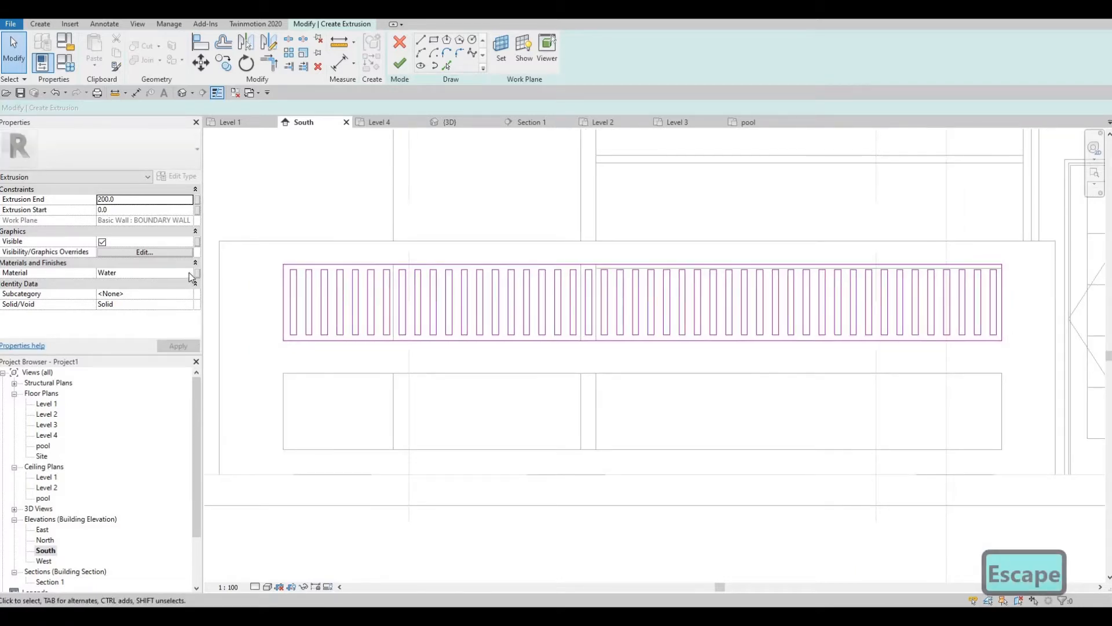
left_click(189, 272)
left_click(189, 273)
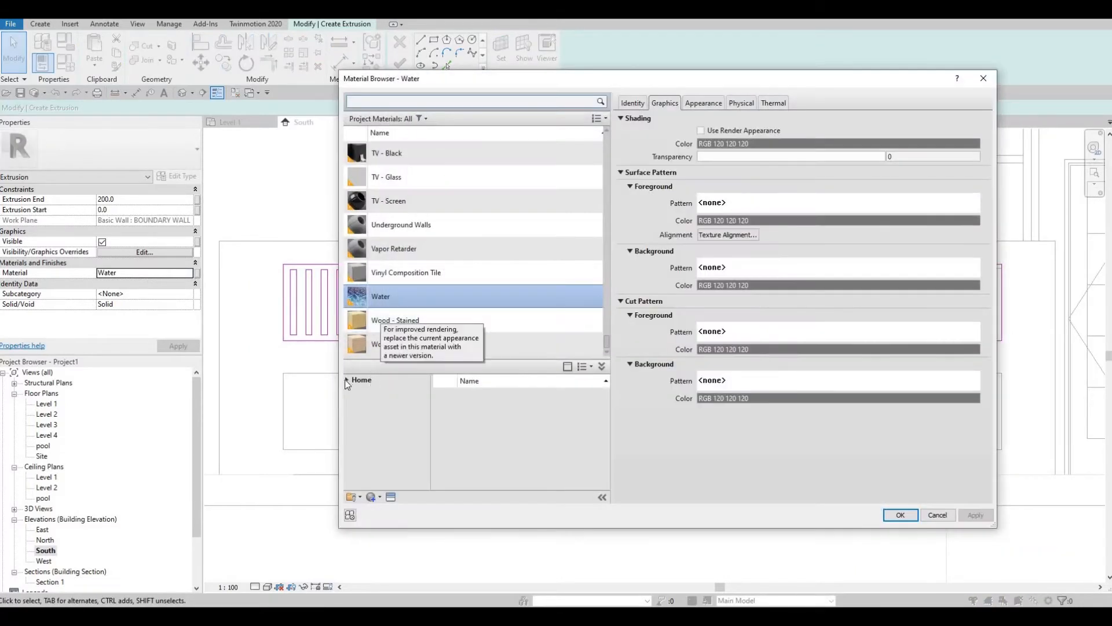
left_click(346, 380)
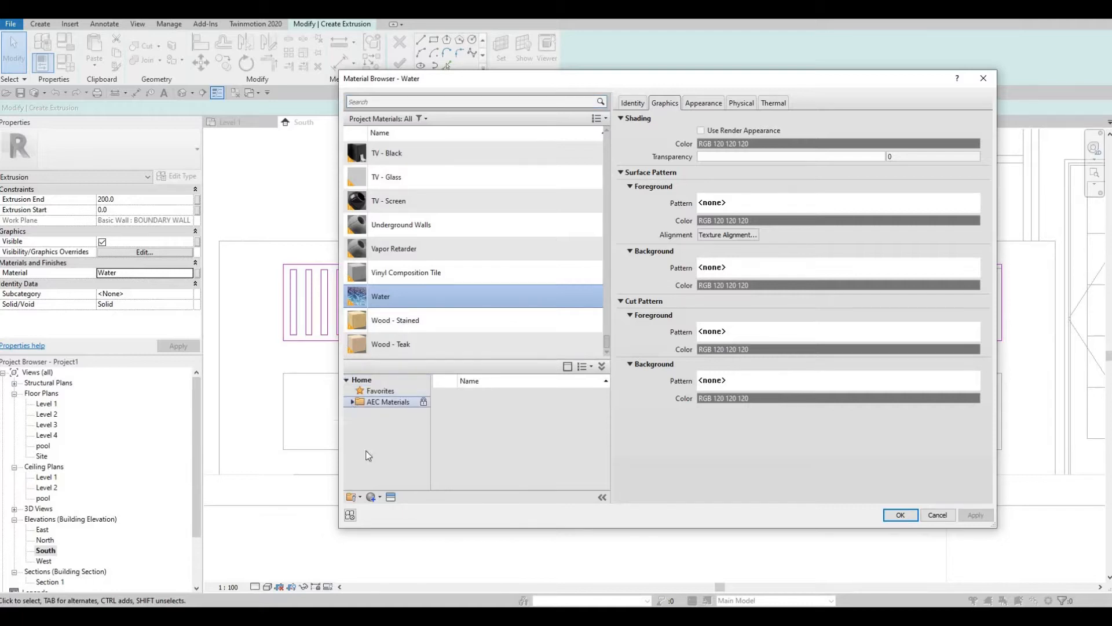
left_click(352, 401)
scroll(380, 470, "down", 4)
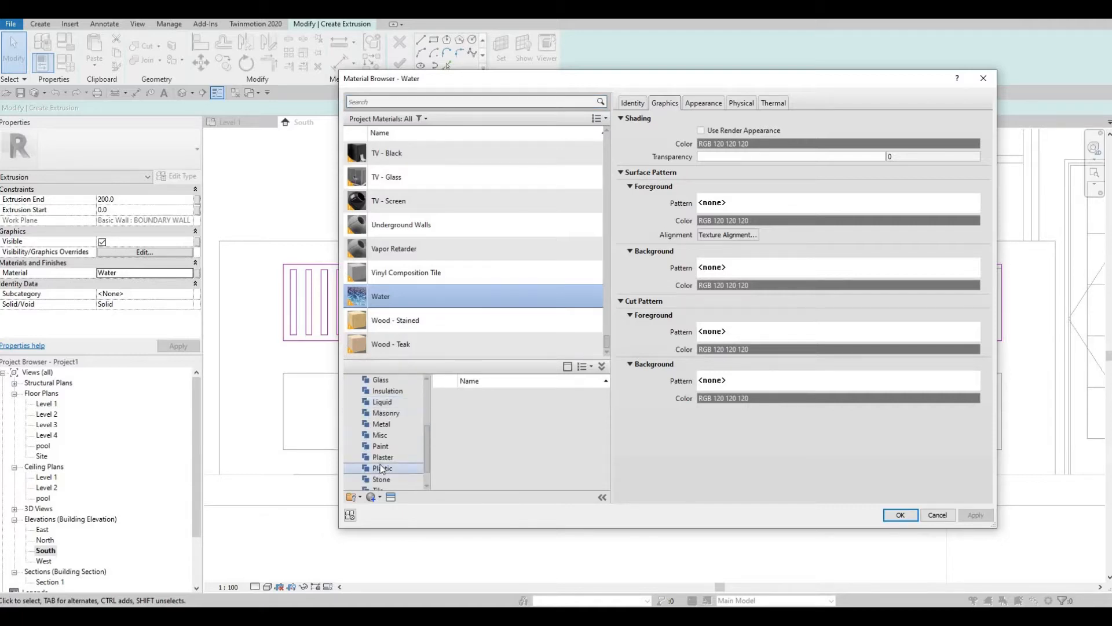
scroll(380, 465, "down", 1)
scroll(386, 446, "up", 1)
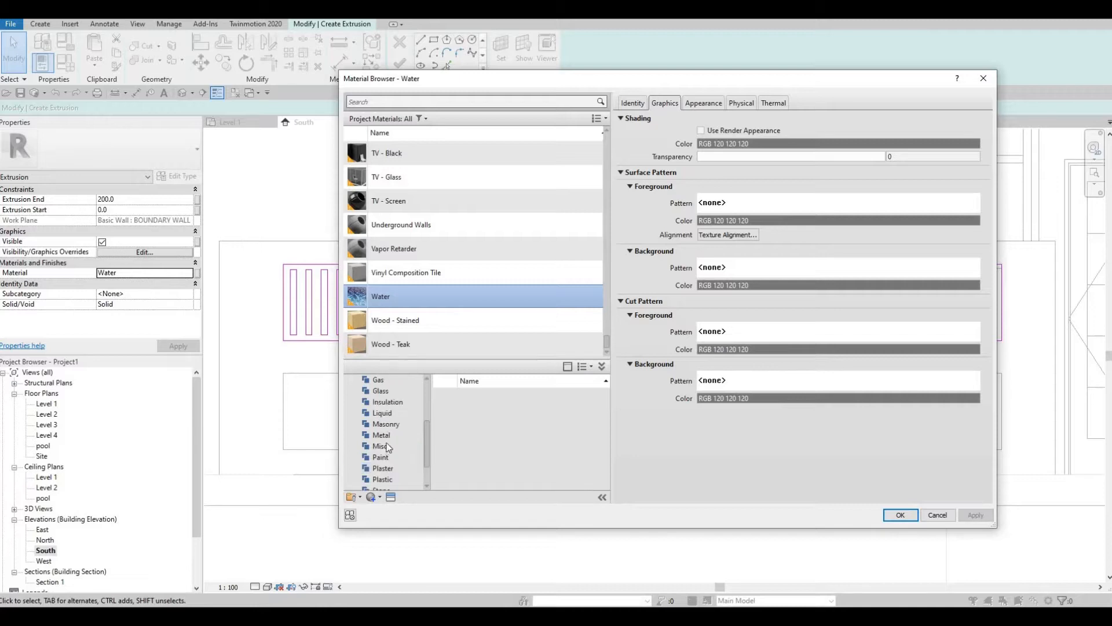
left_click(387, 436)
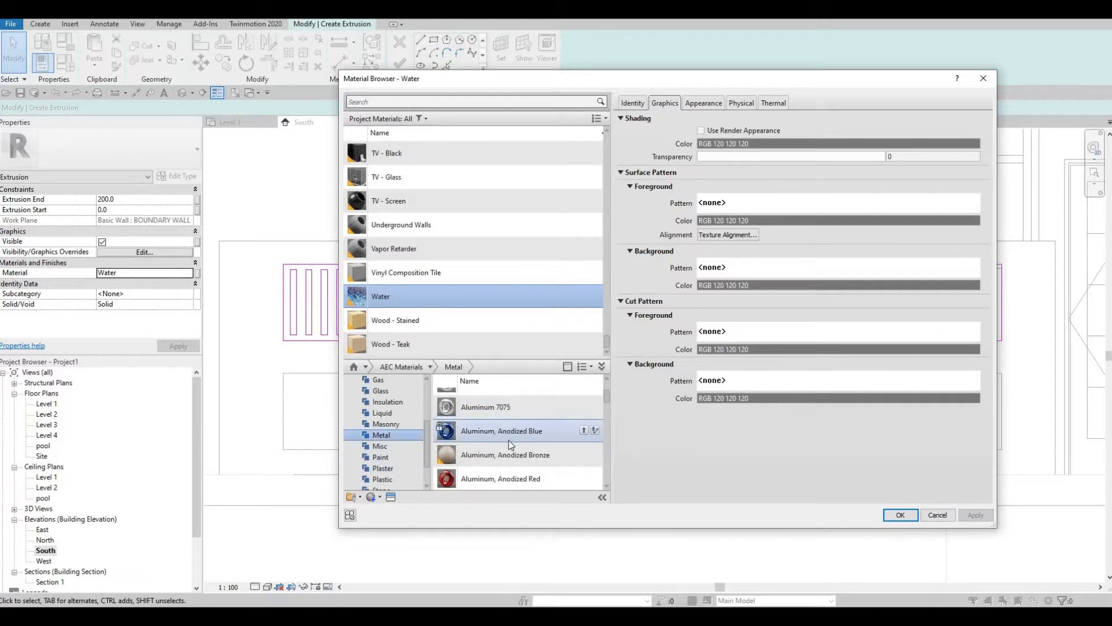
scroll(509, 442, "down", 2)
scroll(515, 469, "down", 2)
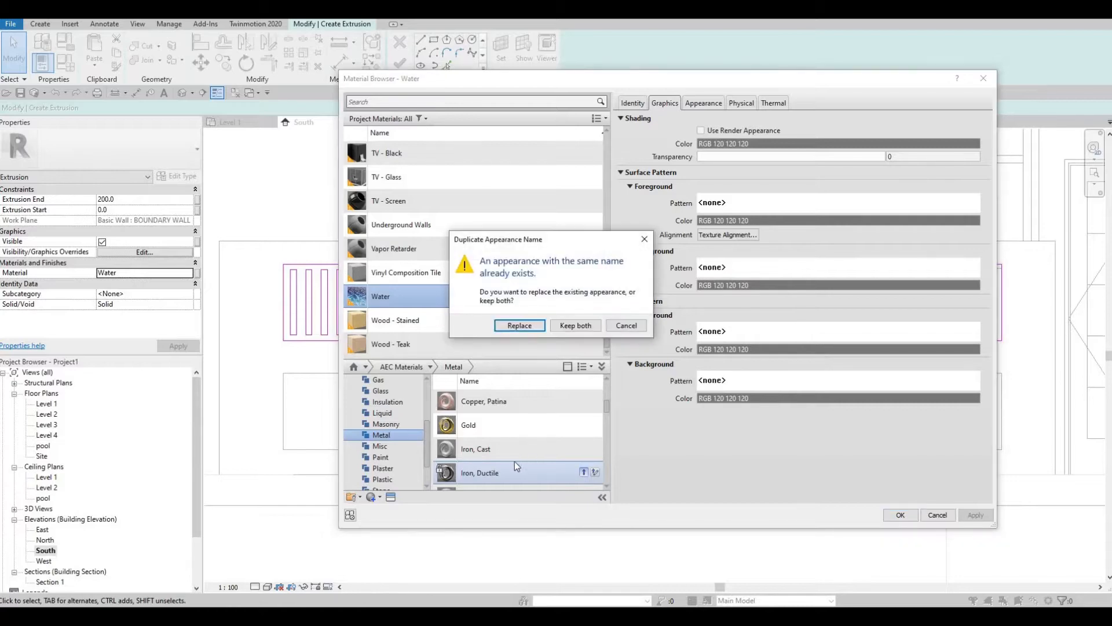
key("Escape")
key("Escape")
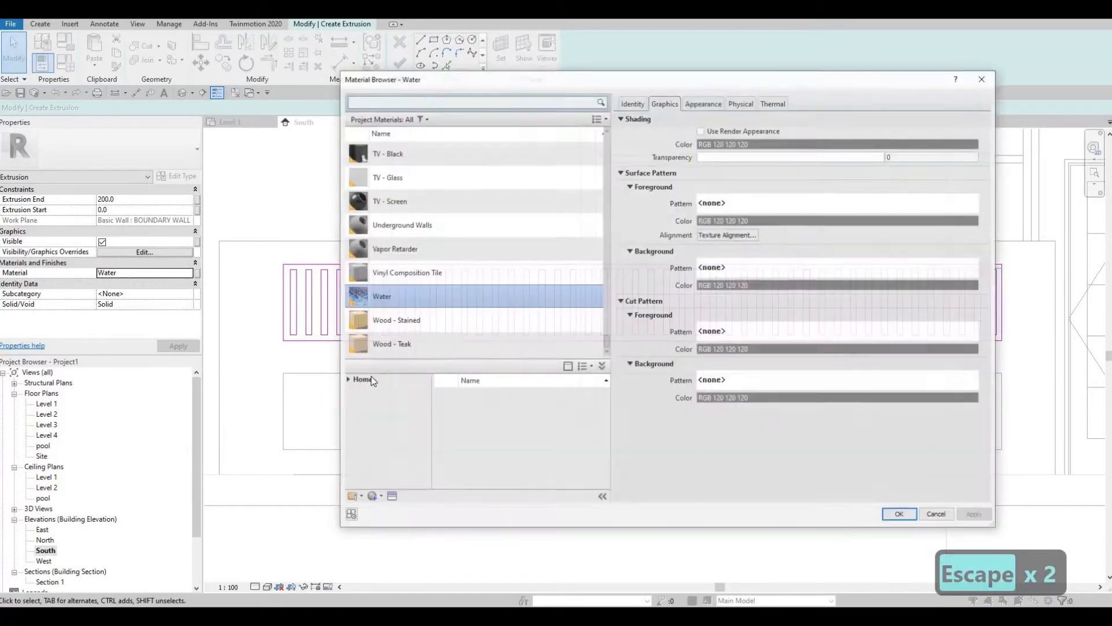
- Assign Aluminum 1100-O from the AEC Materials Metal library to the extrusion and finish its sketch
left_click(348, 380)
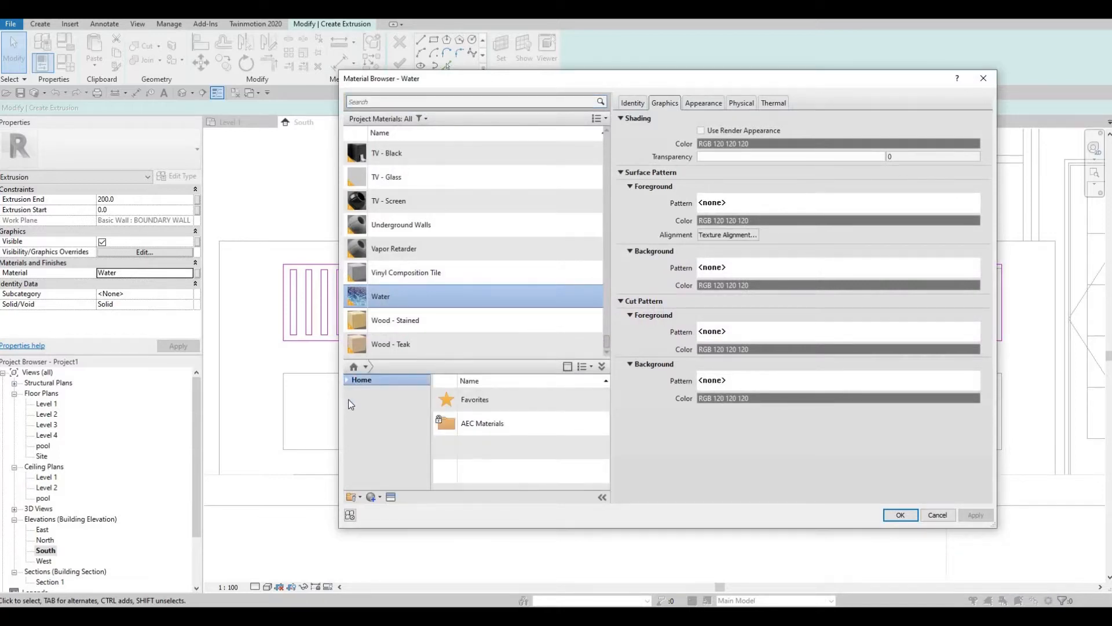
left_click(350, 403)
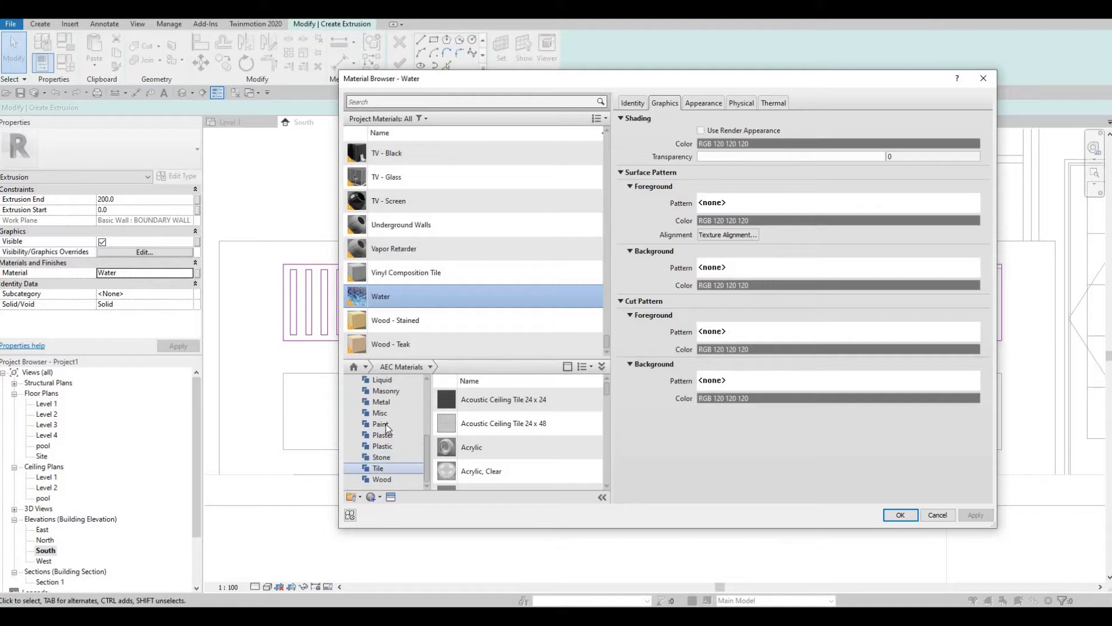
scroll(385, 424, "down", 4)
left_click(381, 402)
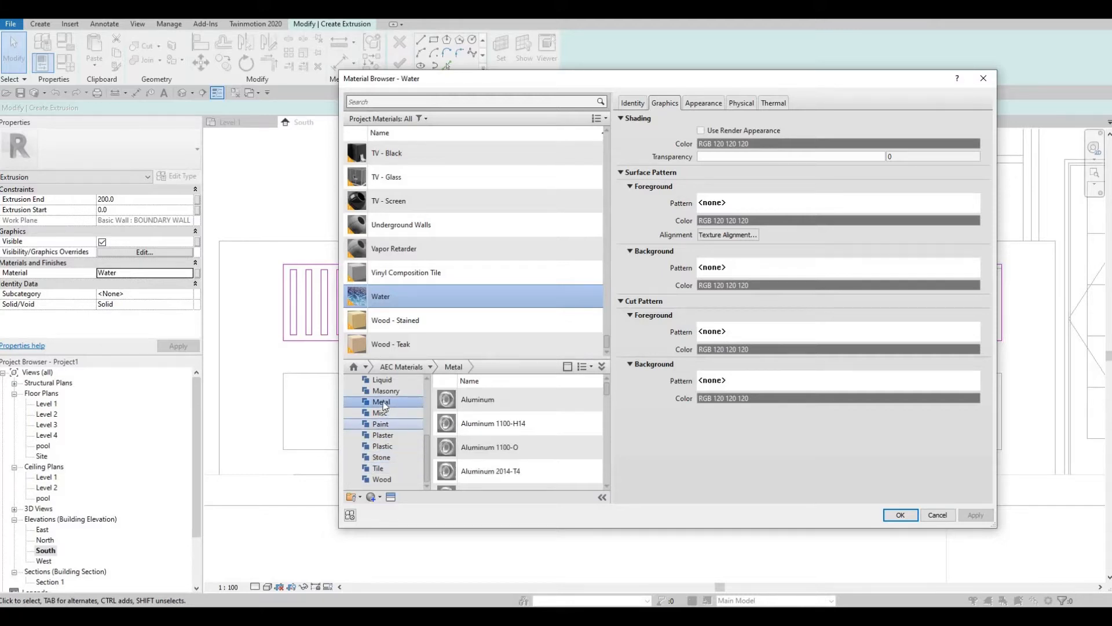
mouse_move(576, 455)
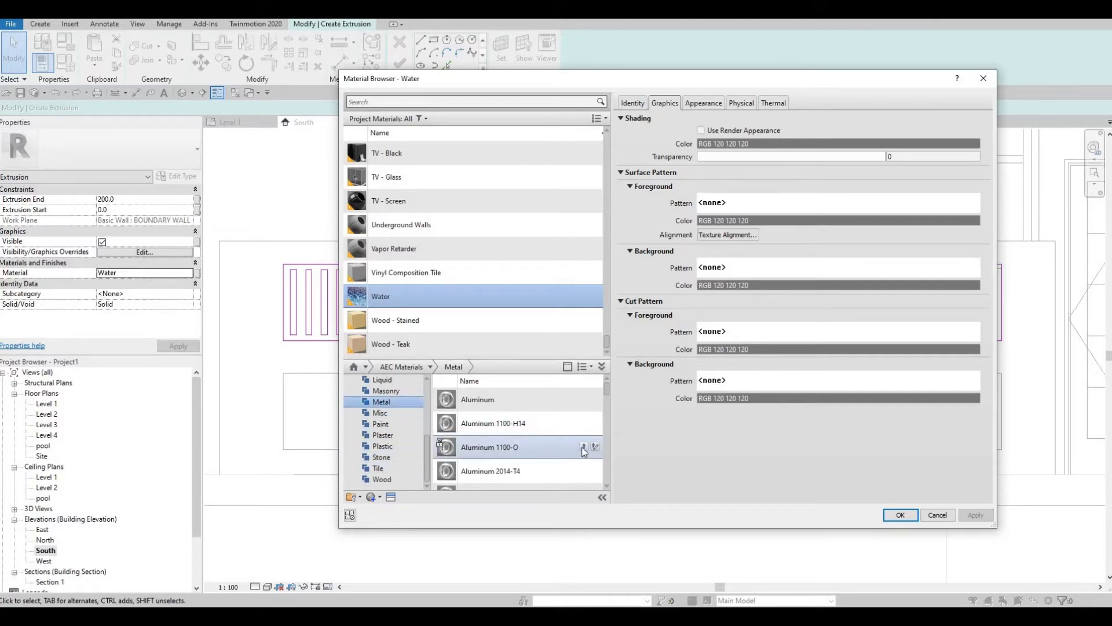
left_click(907, 516)
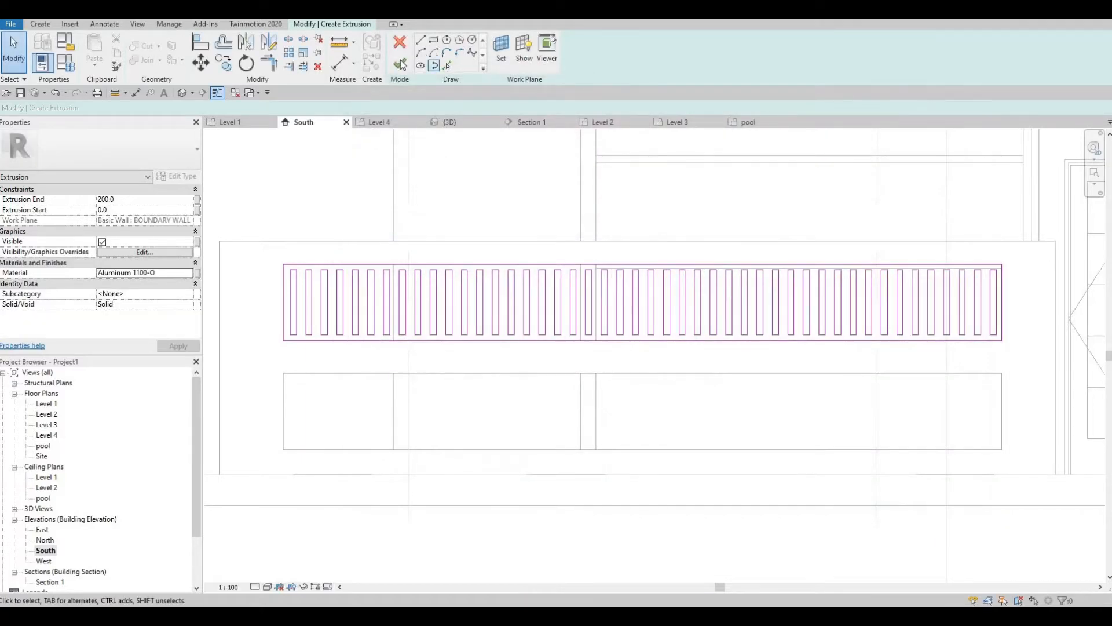
left_click(399, 62)
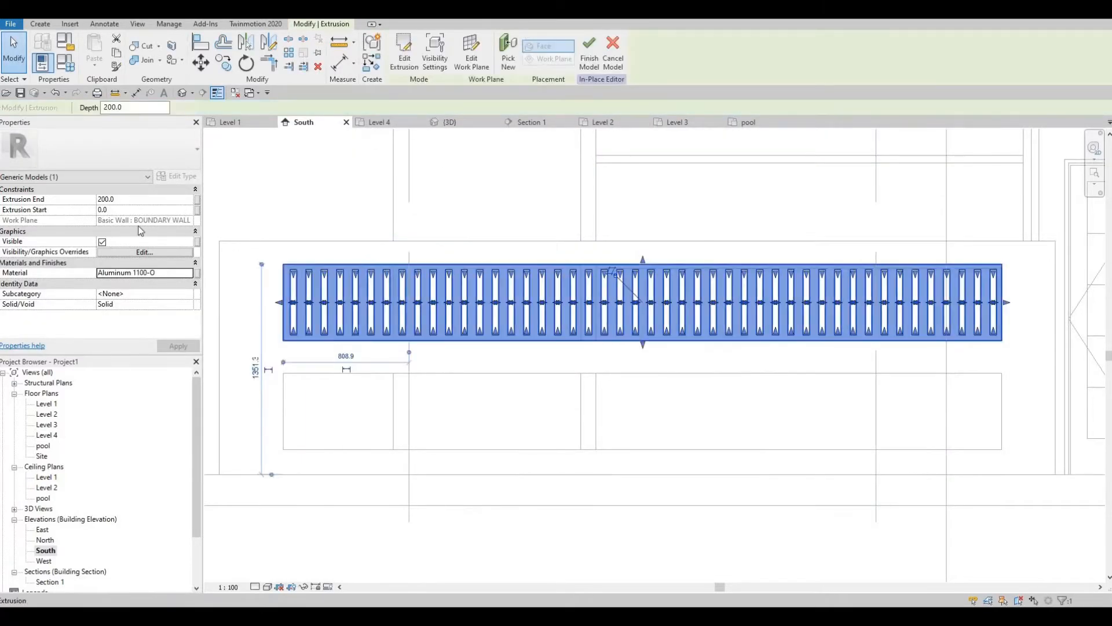
- Set the grille extrusion's start to -150 and its end to 100, and apply both values
left_click(124, 209)
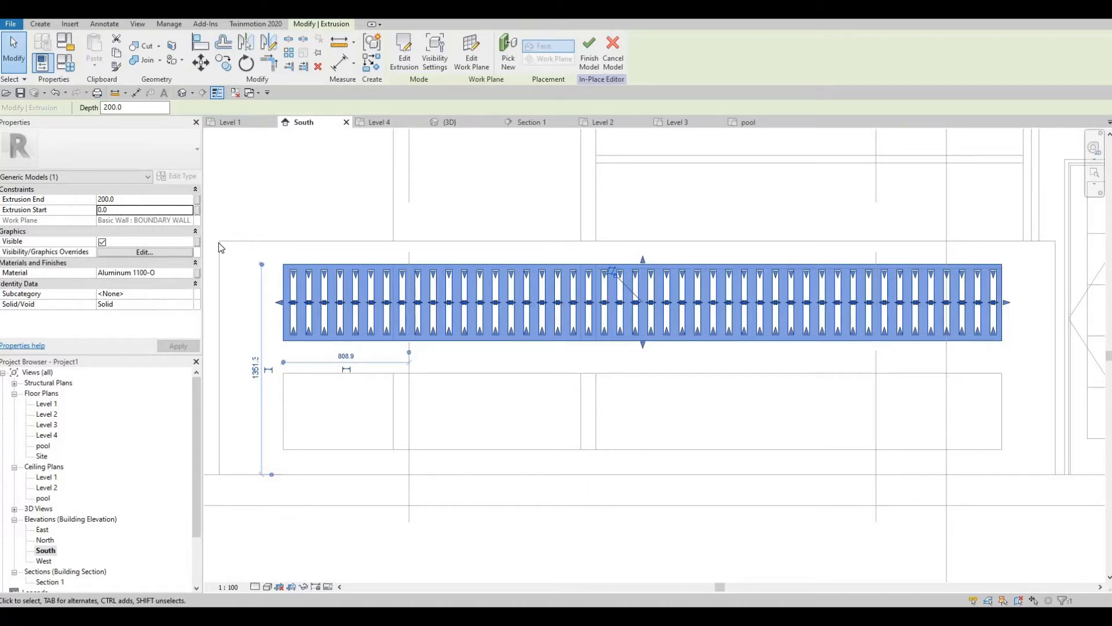
left_click(113, 209)
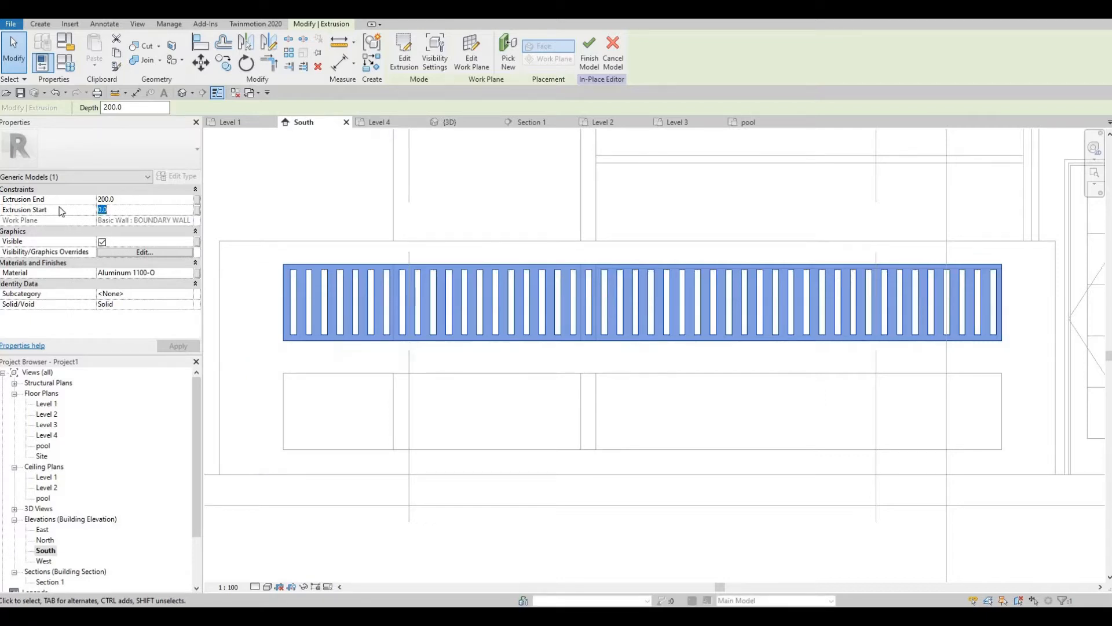
type("-150")
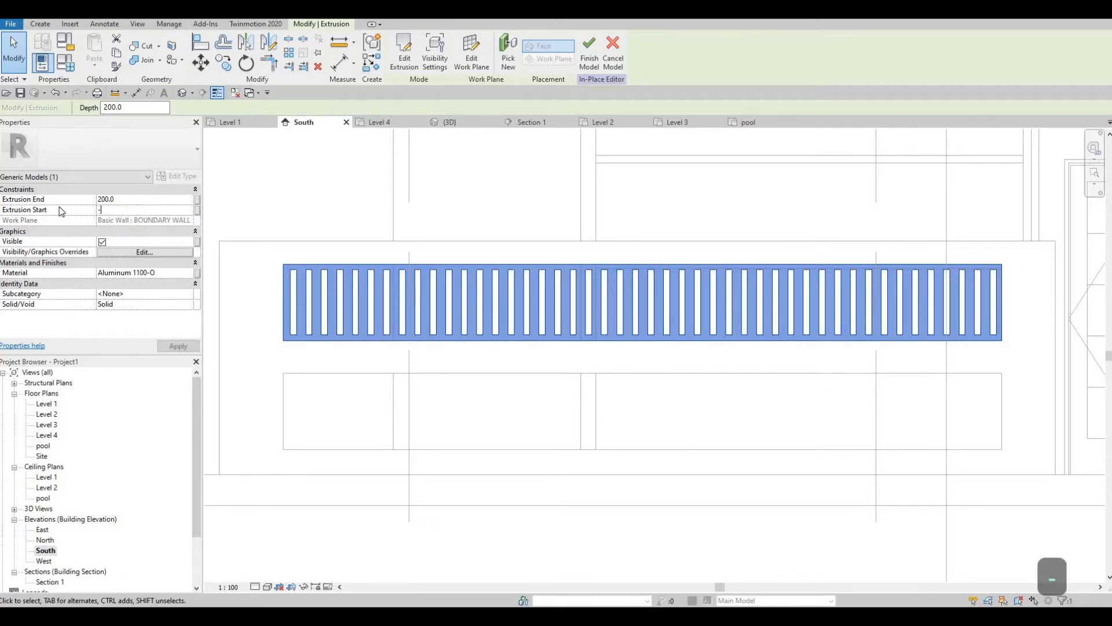
left_click(132, 199)
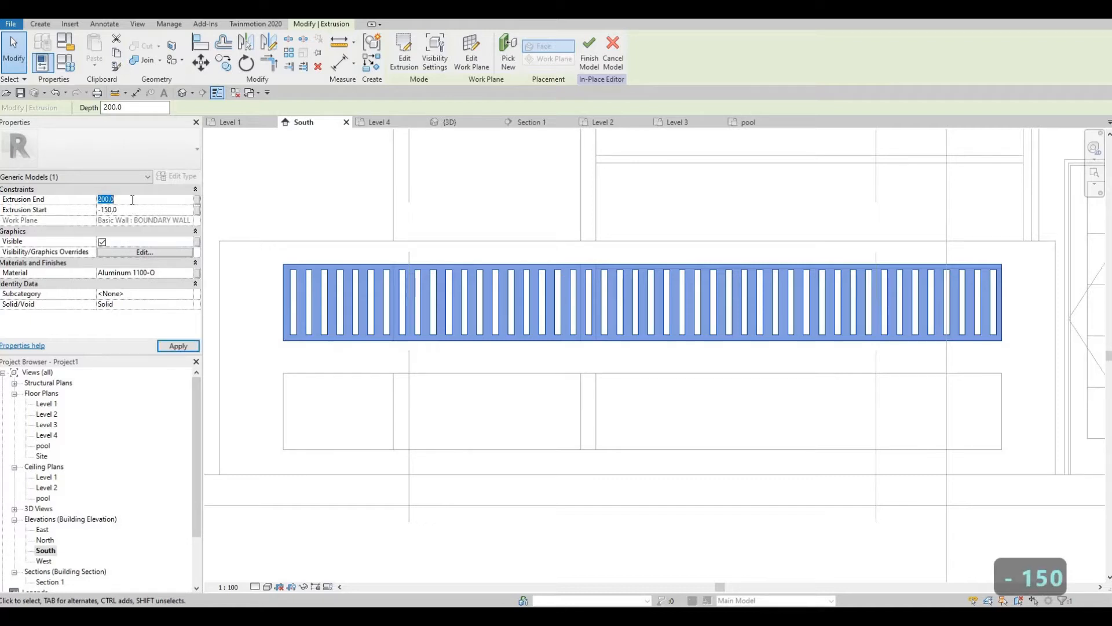
type("100")
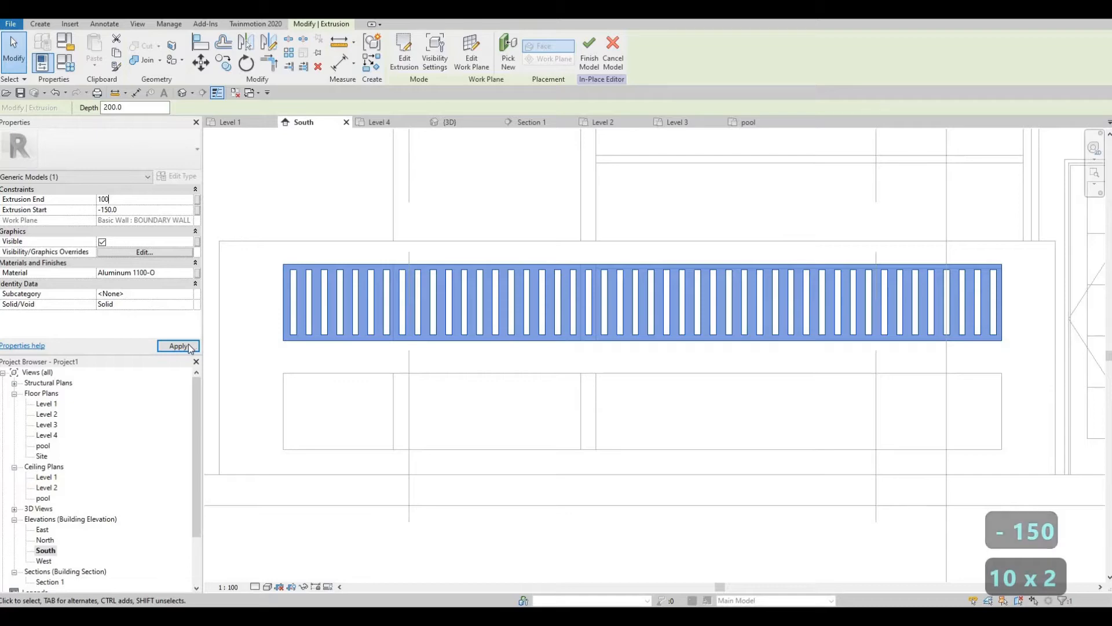
left_click(180, 346)
- In the 3D view, pull the grille's end face back to thin it and set the extrusion end to -100
left_click(183, 93)
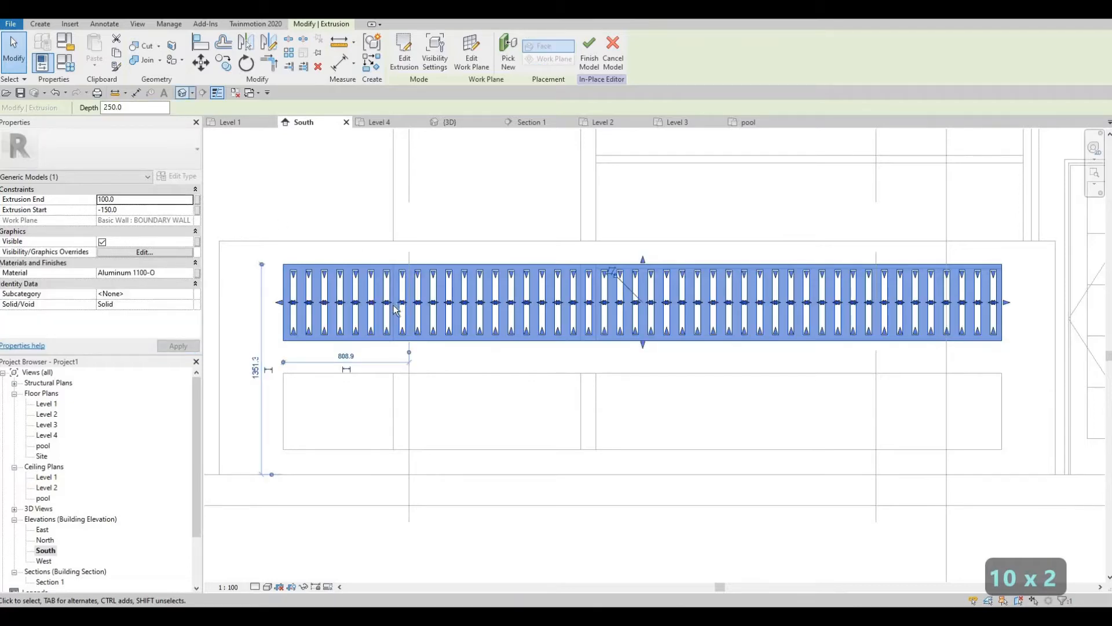
scroll(261, 492, "up", 5)
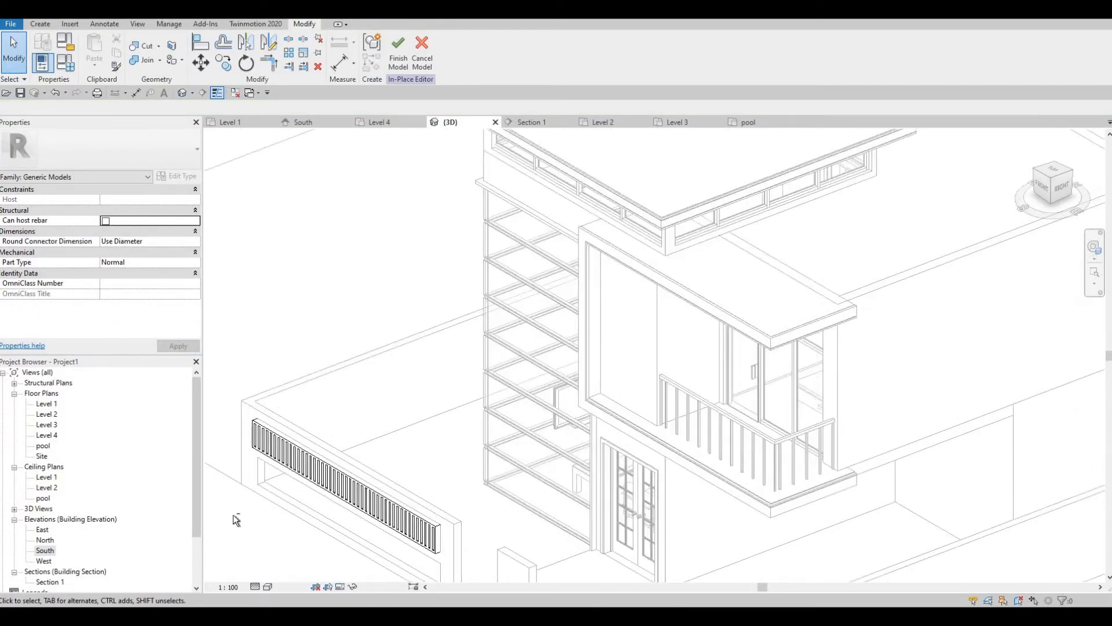
middle_click_drag(260, 492, 314, 432, "shift")
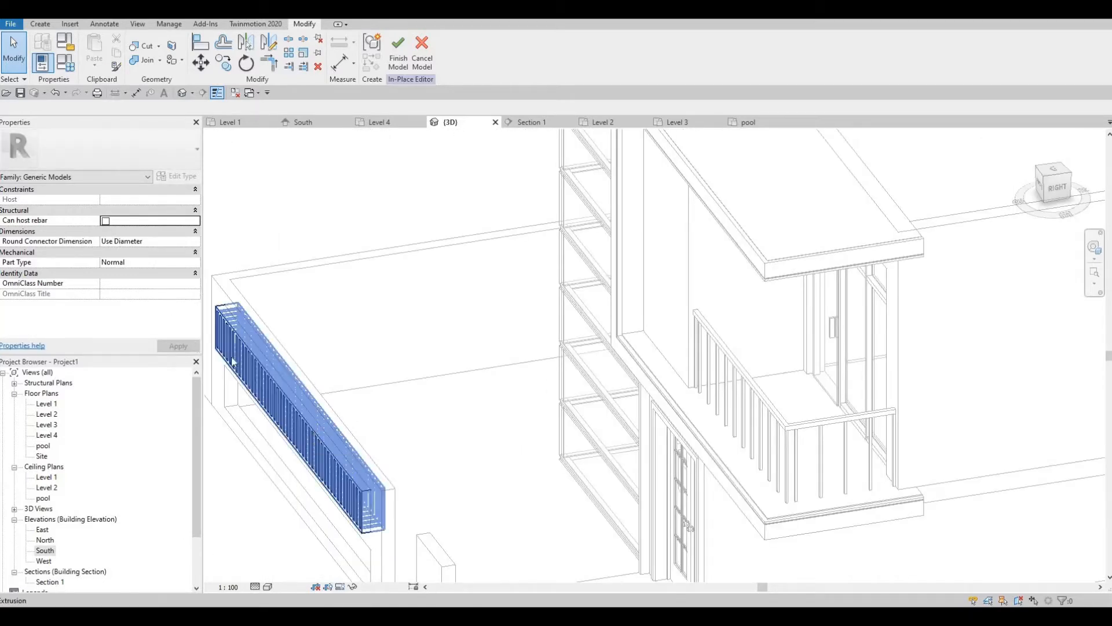
left_click(271, 375)
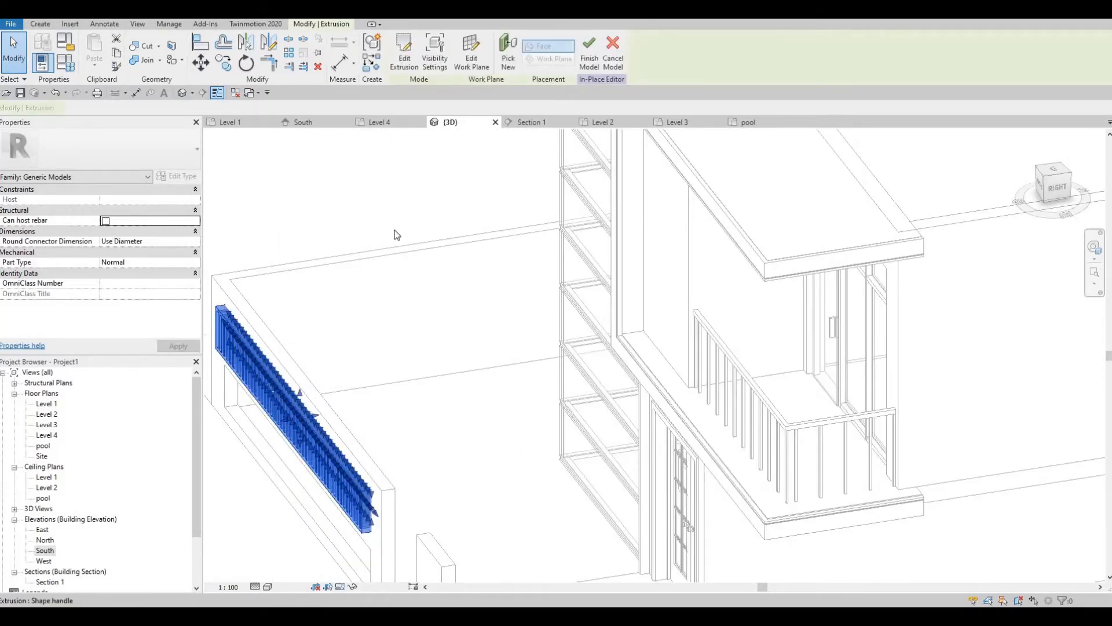
scroll(282, 426, "up", 4)
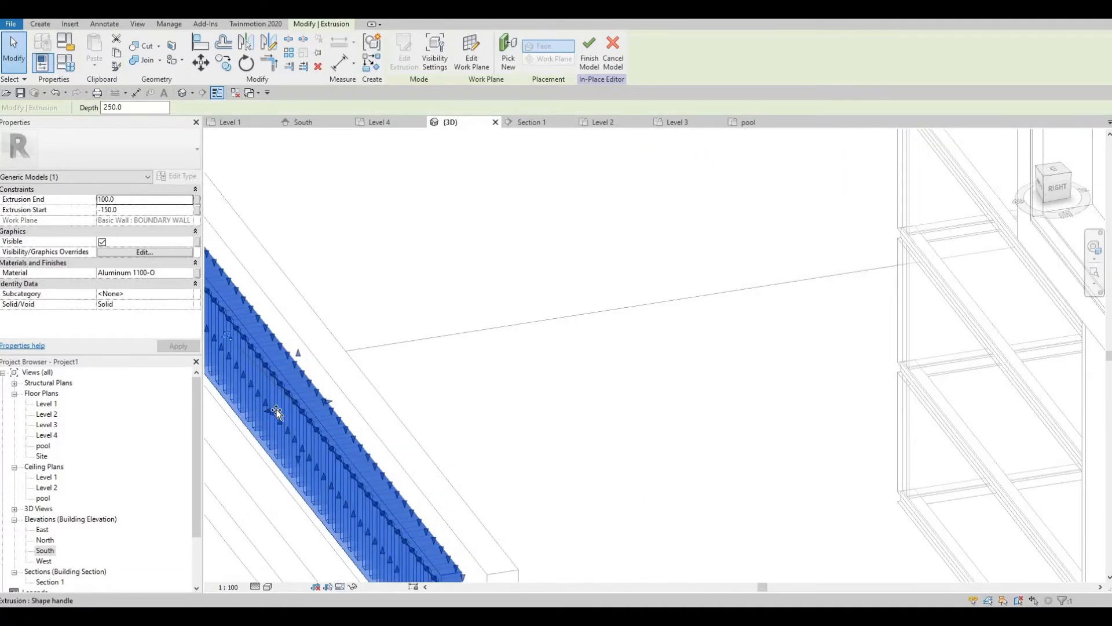
left_click_drag(303, 405, 313, 413)
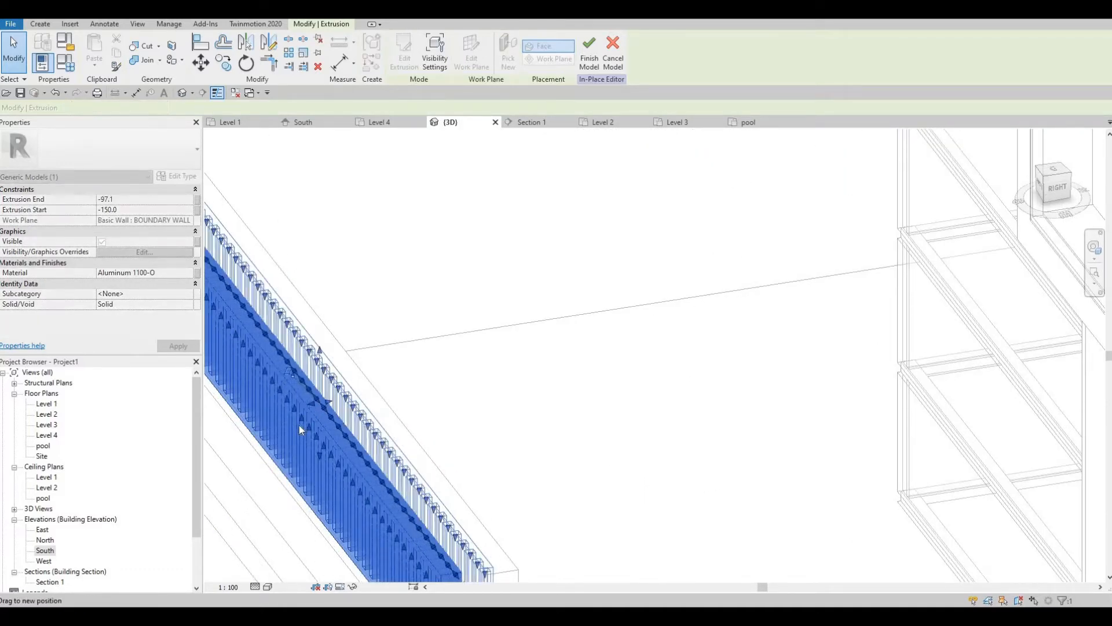
left_click(132, 201)
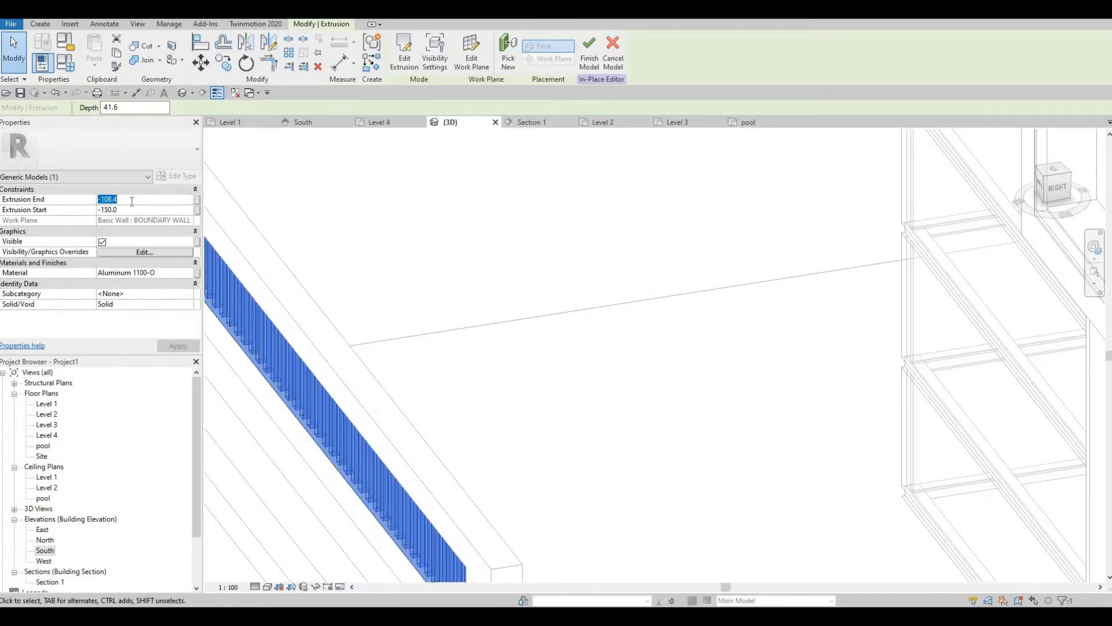
type("-100")
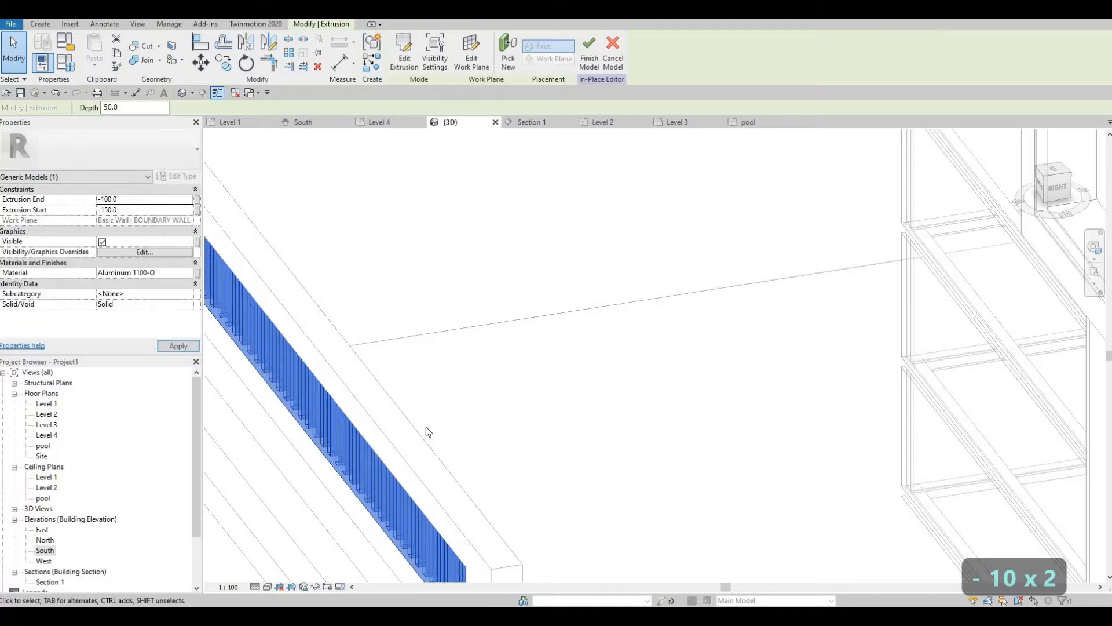
- Finish the in-place grille model and return to the South elevation
middle_click_drag(484, 400, 528, 511, "shift")
scroll(534, 504, "up", 1)
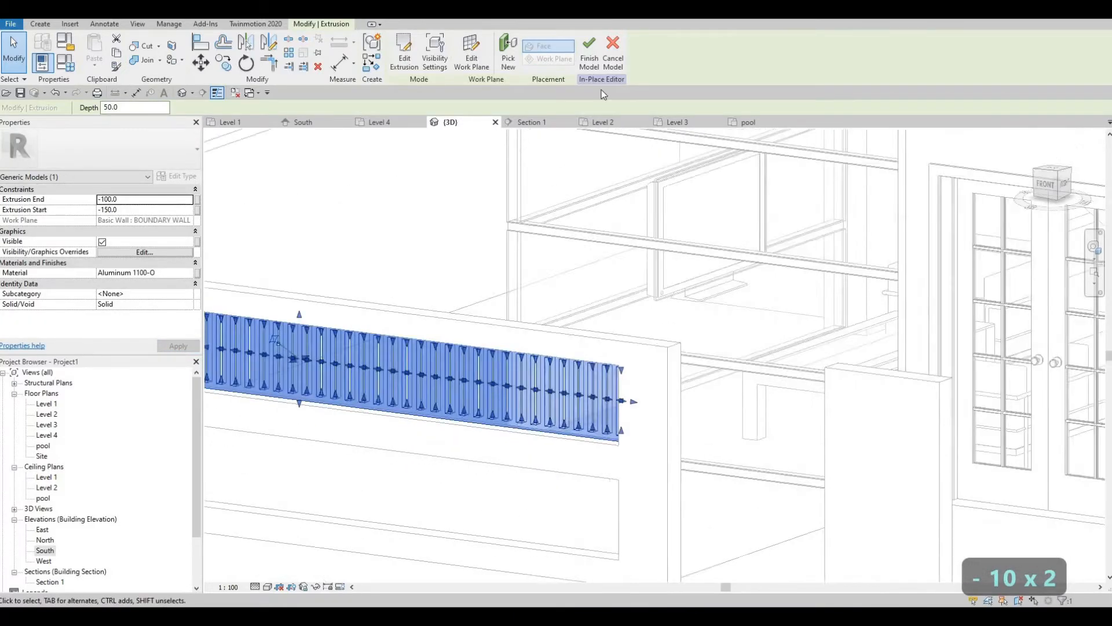
left_click(588, 58)
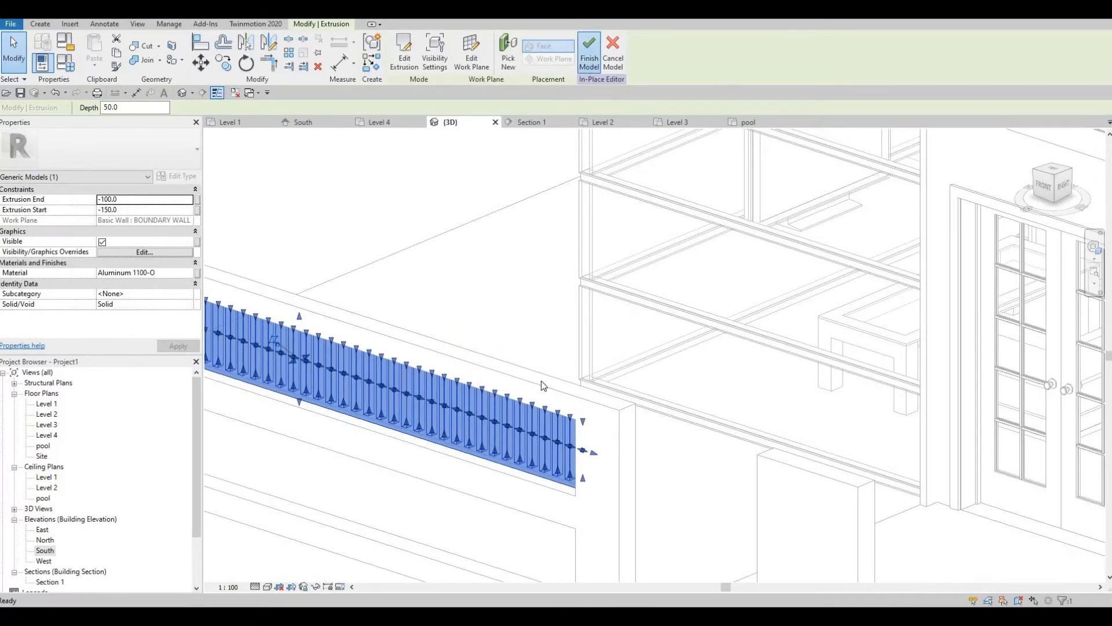
left_click(480, 326)
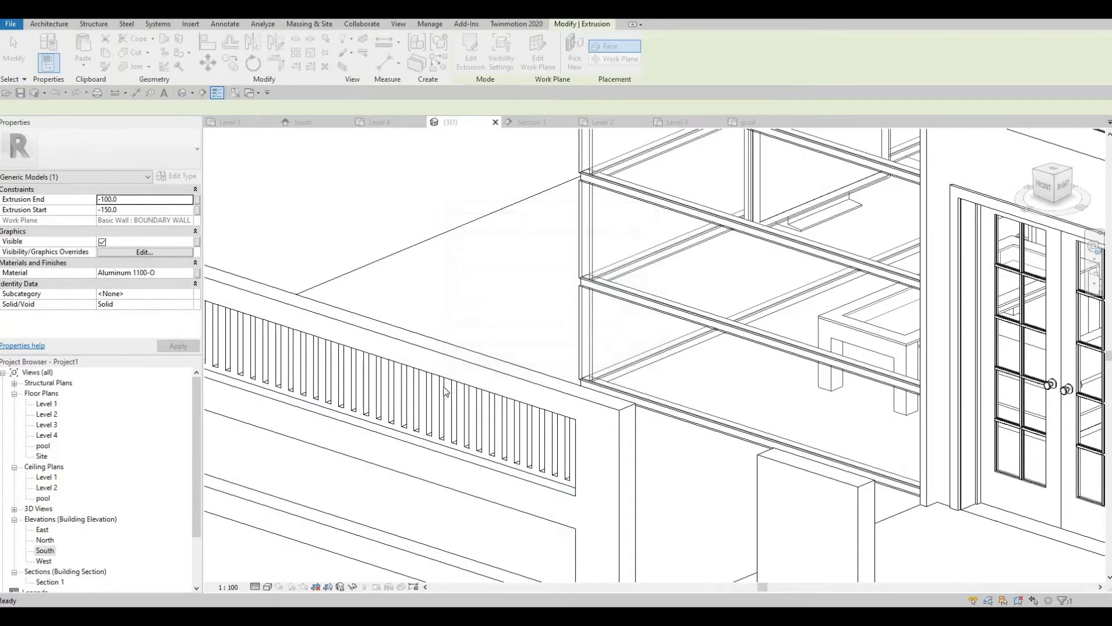
middle_click_drag(293, 430, 340, 404)
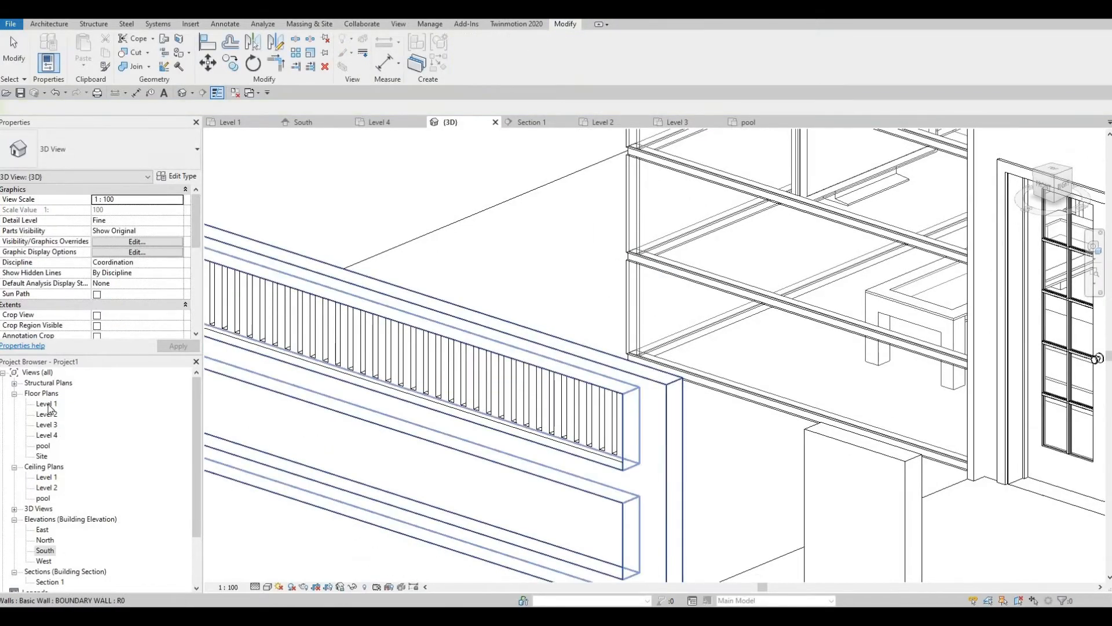
double_click(46, 550)
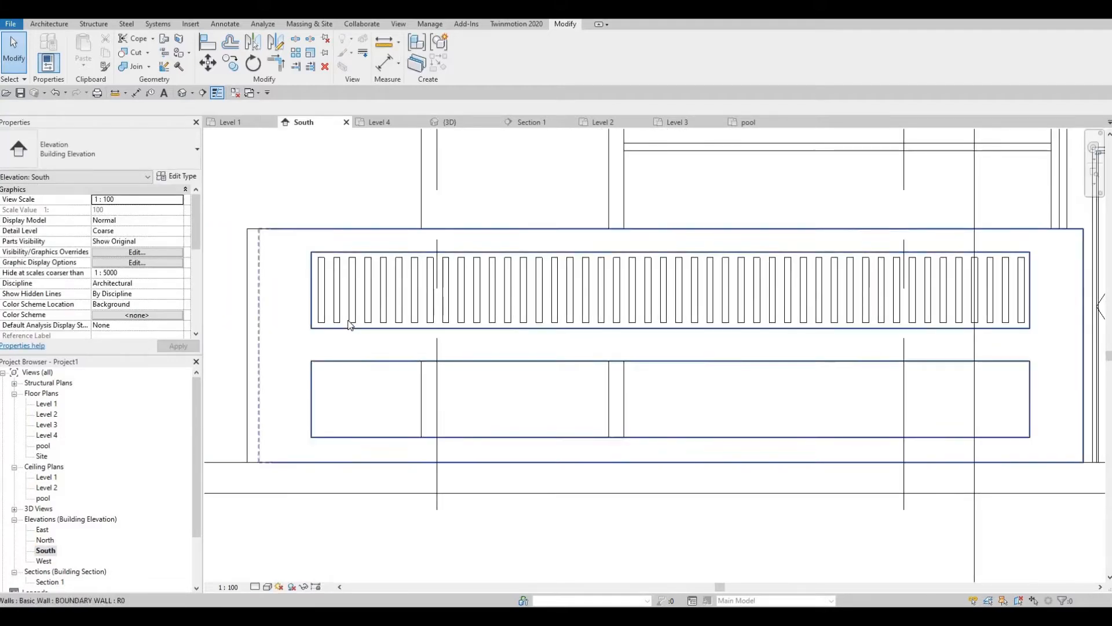
- Copy the finished aluminum grille from the boundary wall's upper opening into the lower opening, aligning the opening corners
left_click(311, 247)
key("c")
key("o")
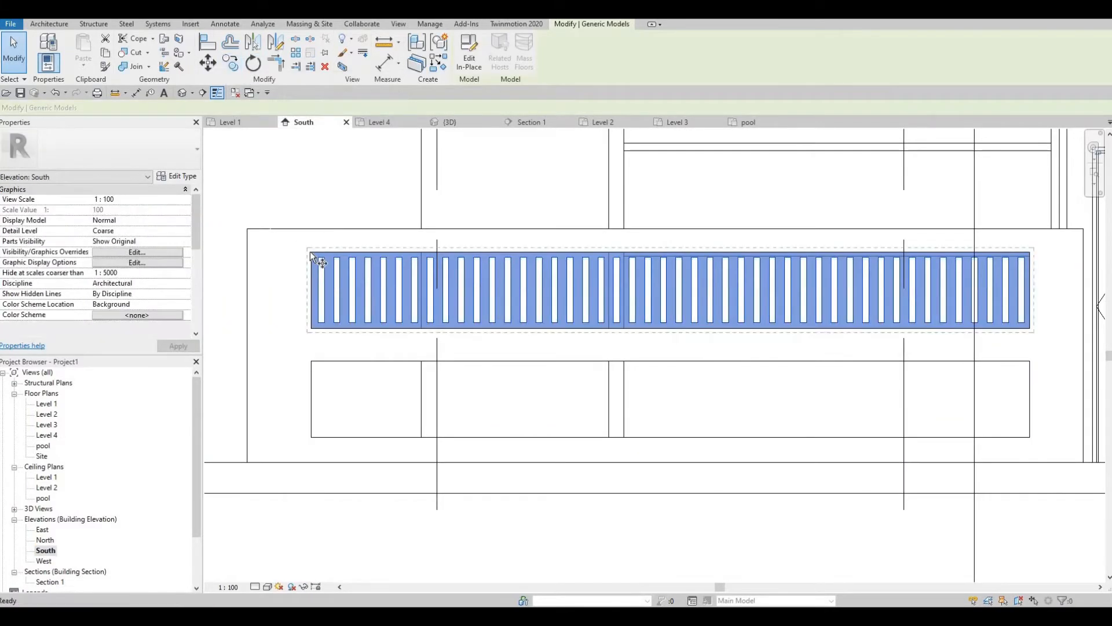
left_click(311, 252)
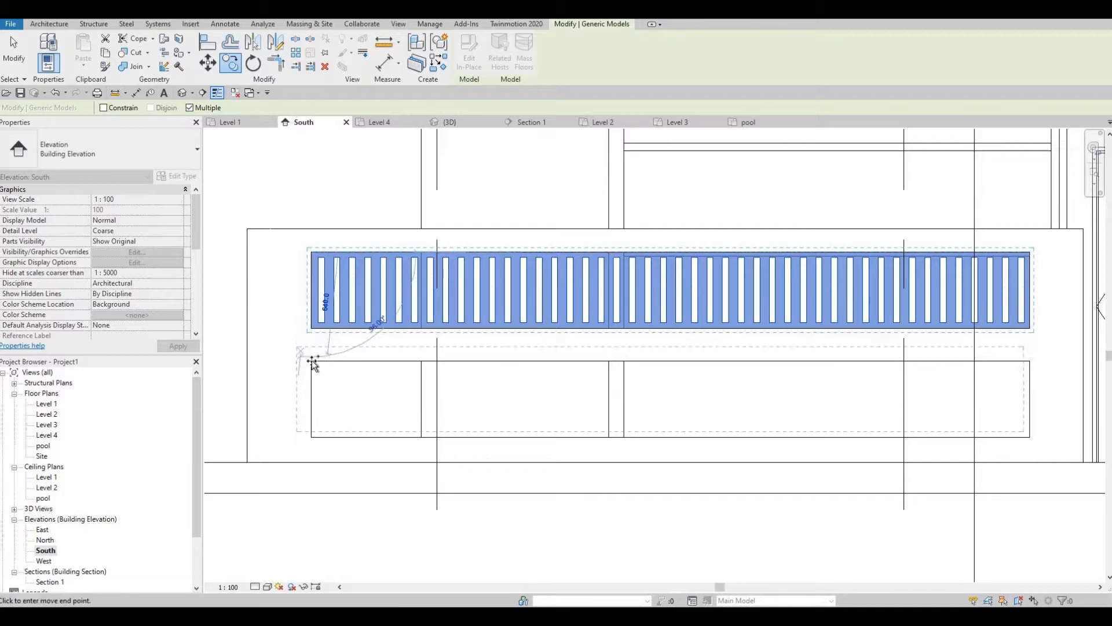
left_click(394, 385)
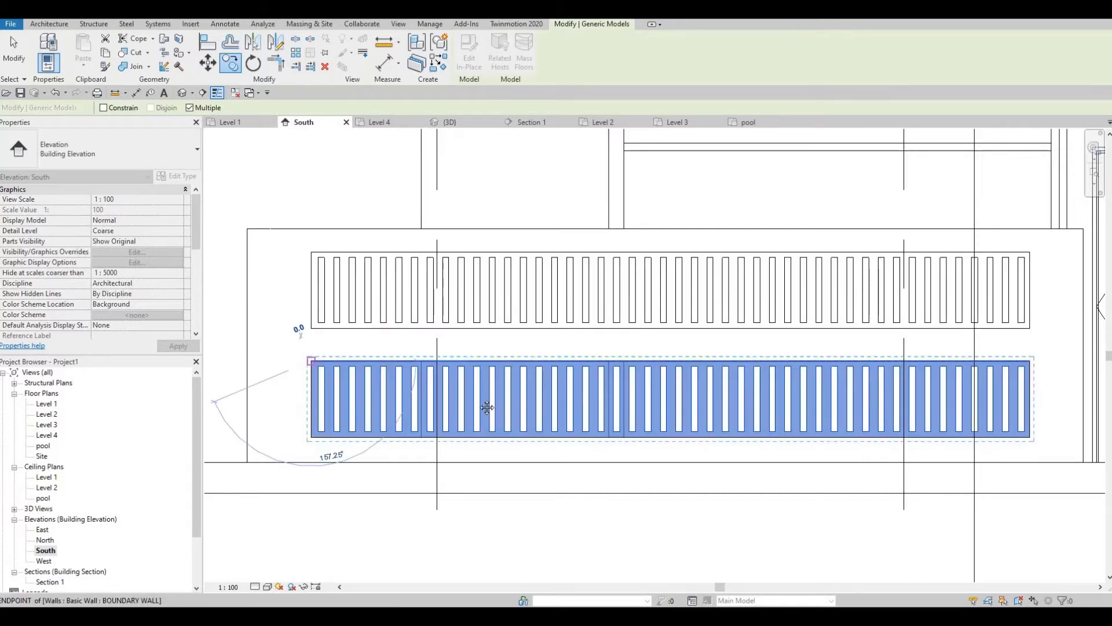
key("Escape")
key("Escape")
- Inspect the two grilles and the entrance gap in the 3D view and return to the South elevation
scroll(486, 407, "down", 2)
middle_click_drag(486, 408, 444, 412)
scroll(500, 332, "down", 1)
middle_click_drag(500, 332, 580, 363)
left_click(178, 92)
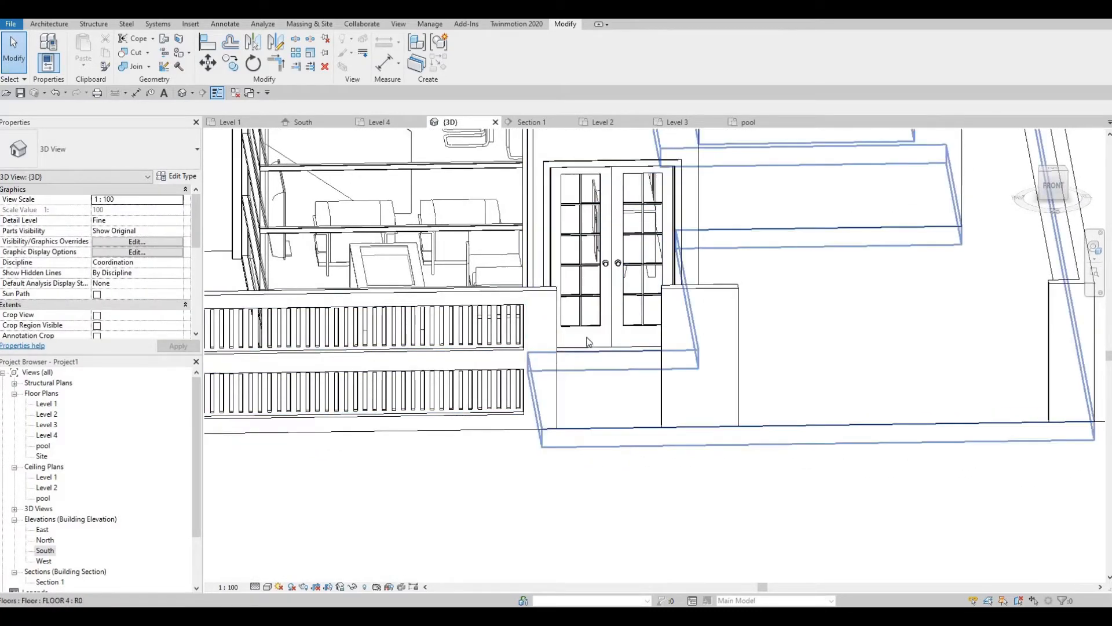
scroll(348, 284, "down", 2)
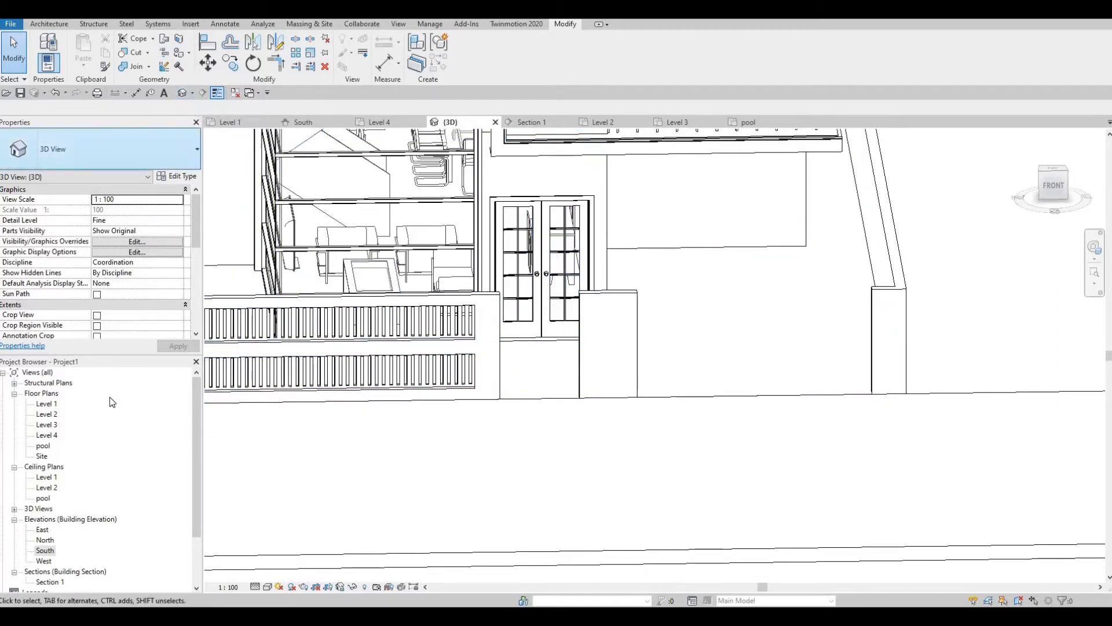
double_click(44, 550)
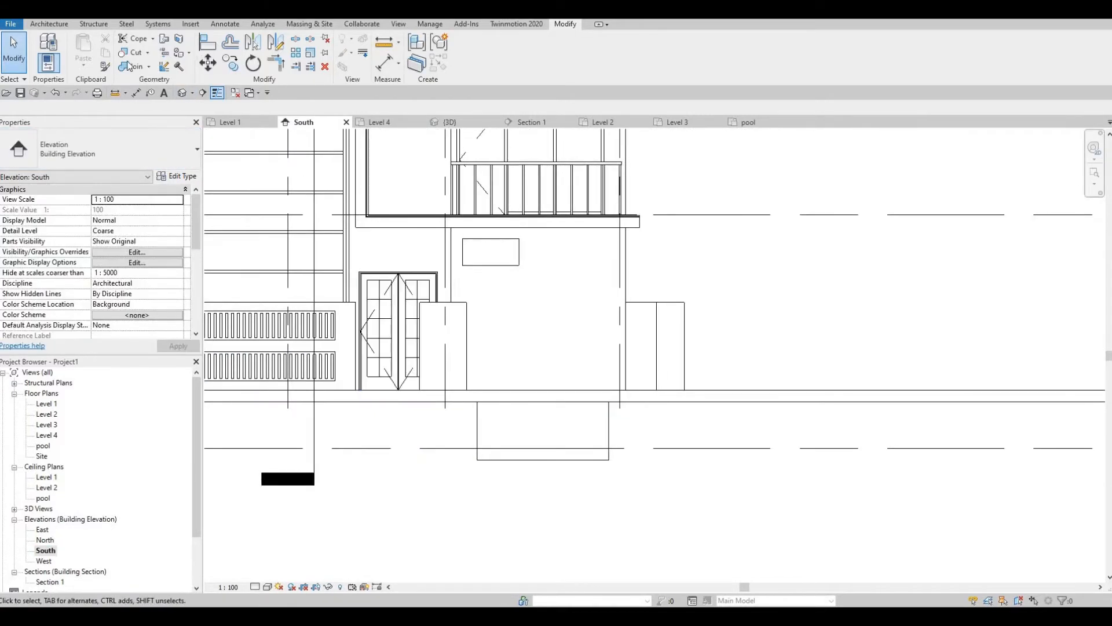
- Create a new in-place component in the Generic Models category, keeping the suggested name
left_click(51, 24)
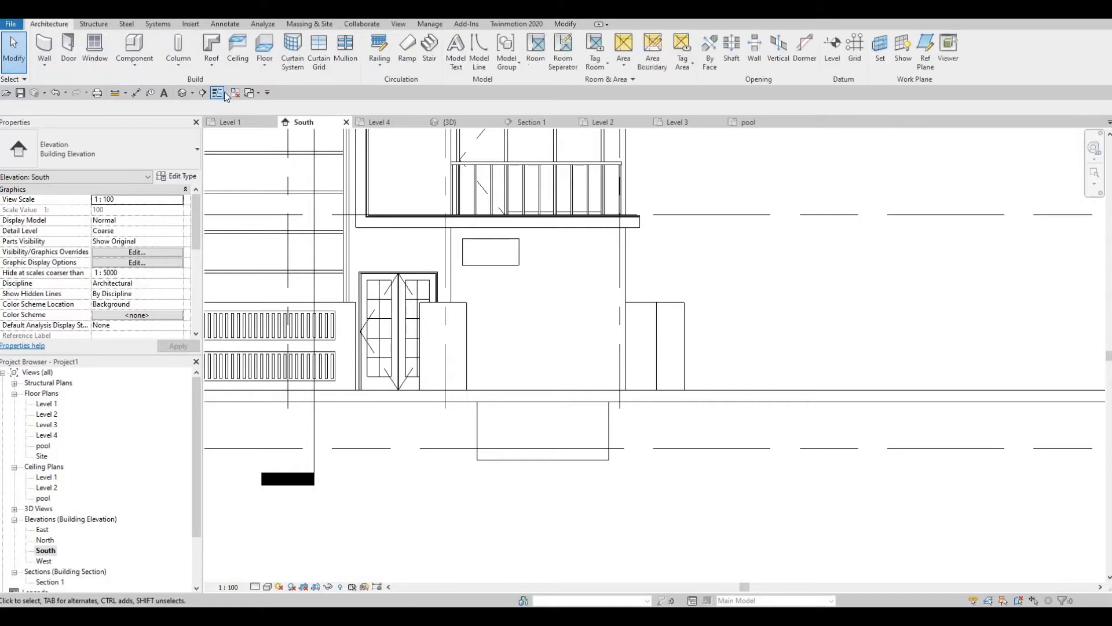
left_click(176, 66)
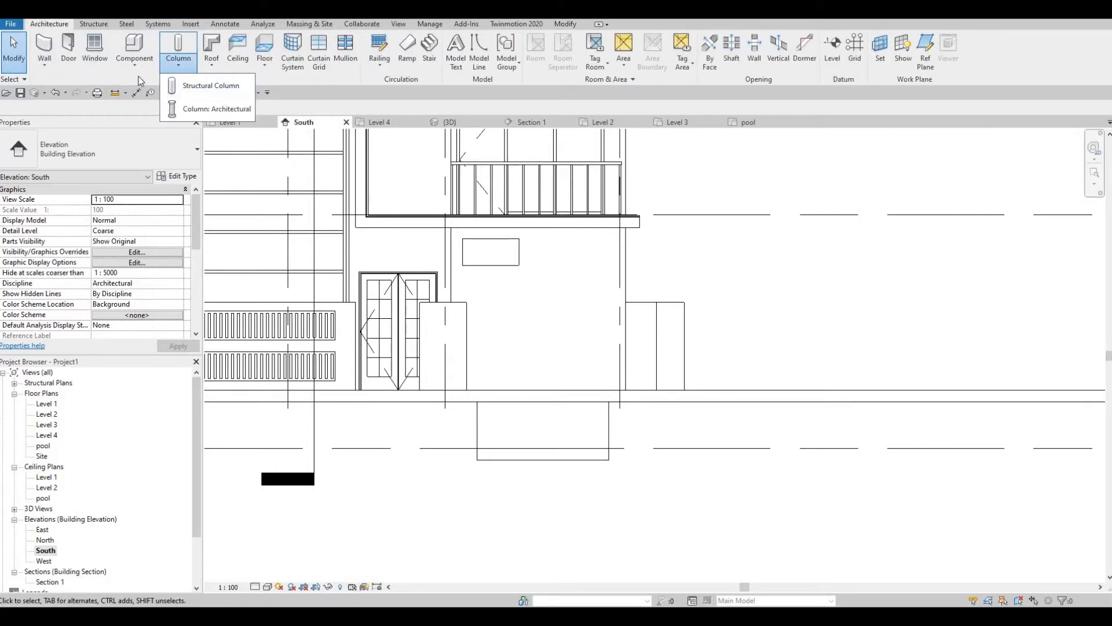
left_click(139, 63)
left_click(152, 112)
scroll(512, 304, "down", 3)
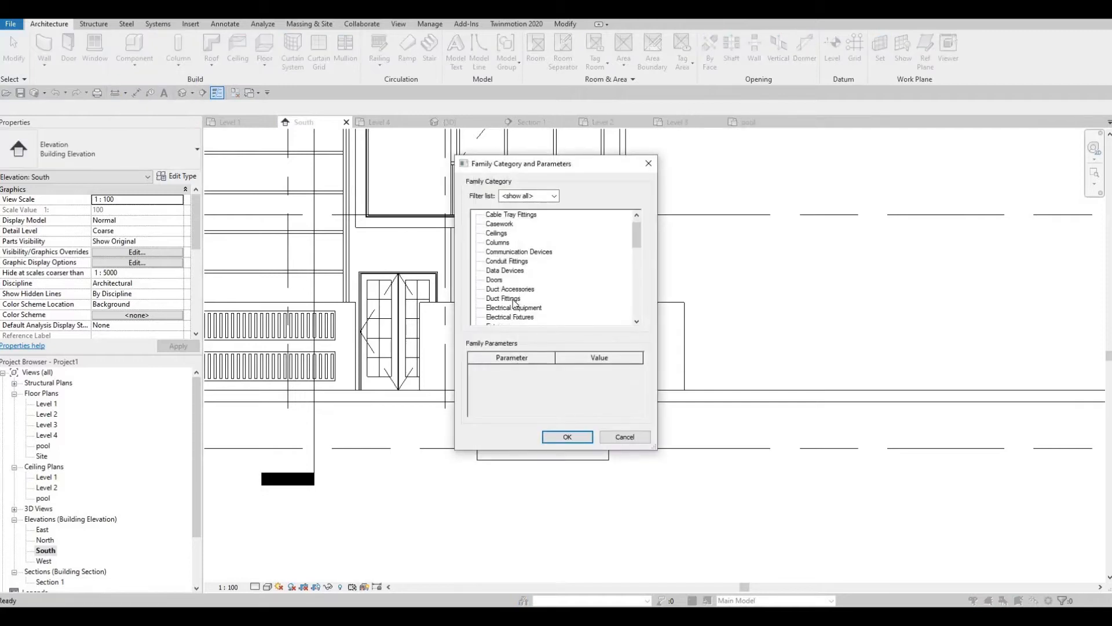
left_click(508, 317)
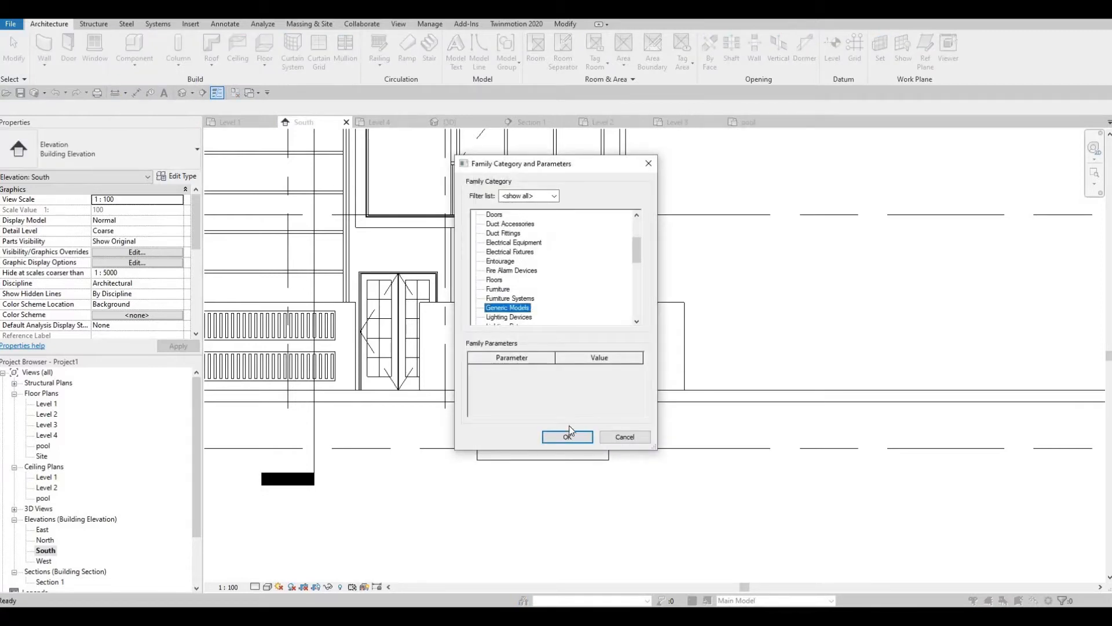
left_click(567, 437)
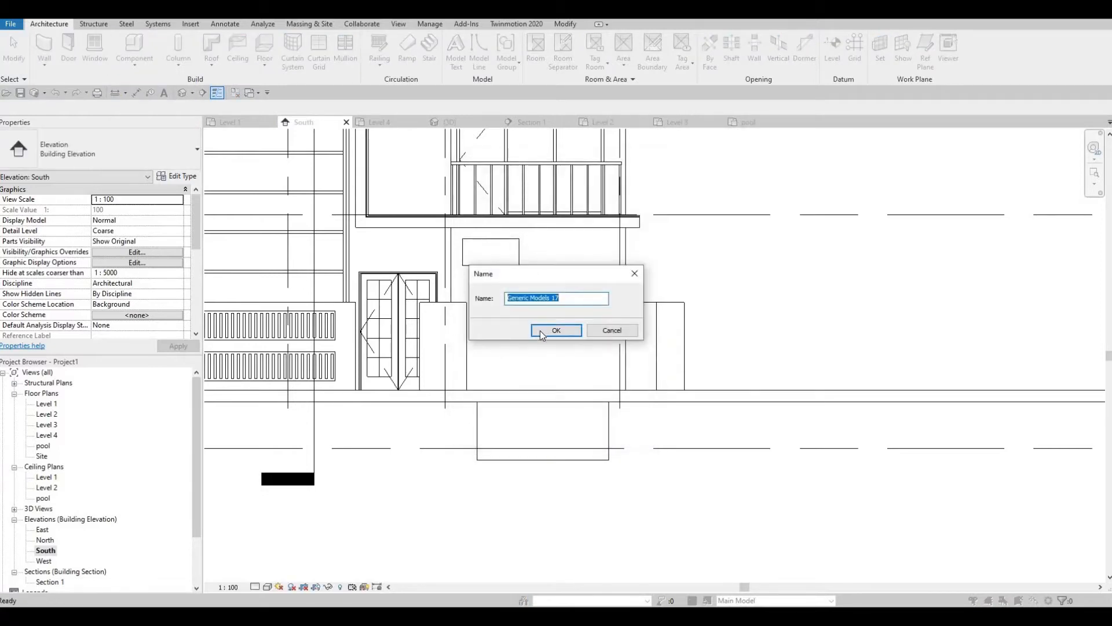
key("Return")
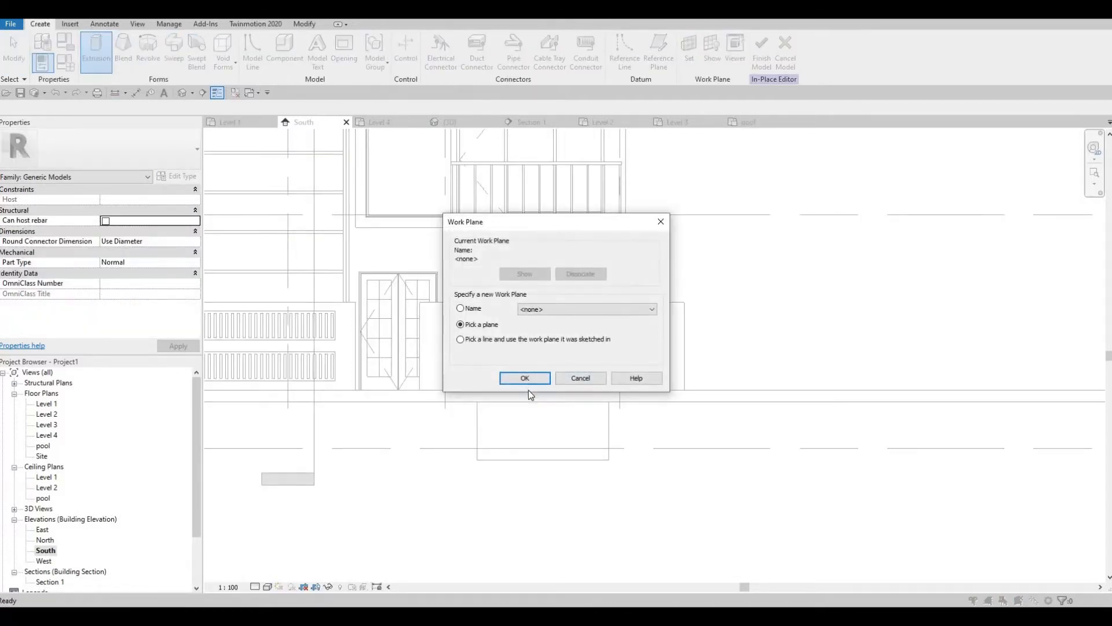
- Begin an extrusion on the boundary wall's face as work plane, with extrusion start -150 and end -100
left_click(526, 379)
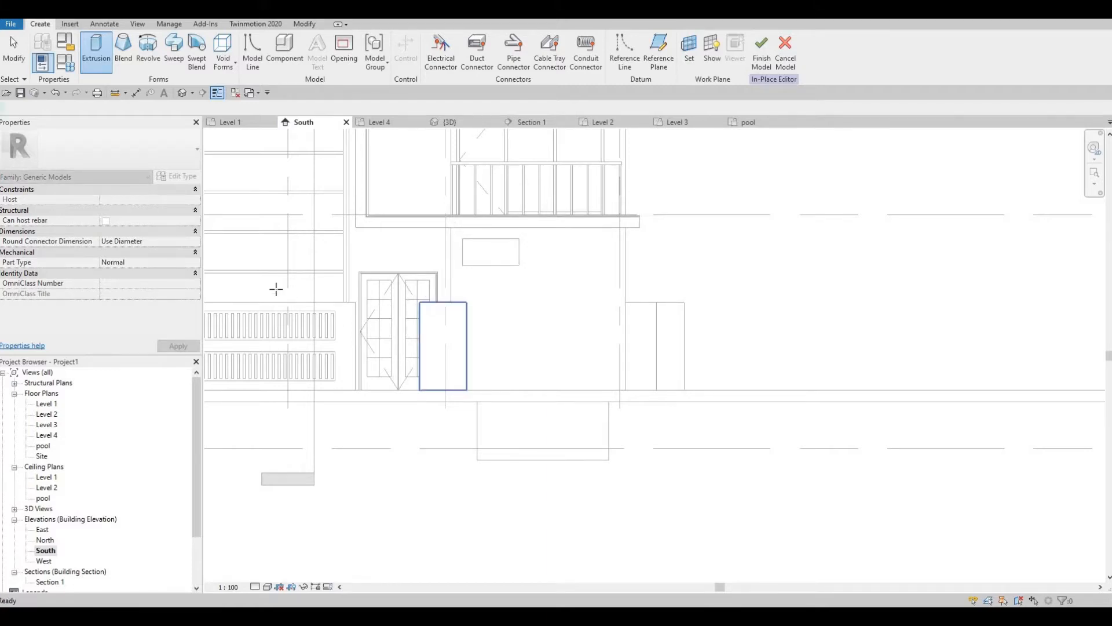
left_click(427, 307)
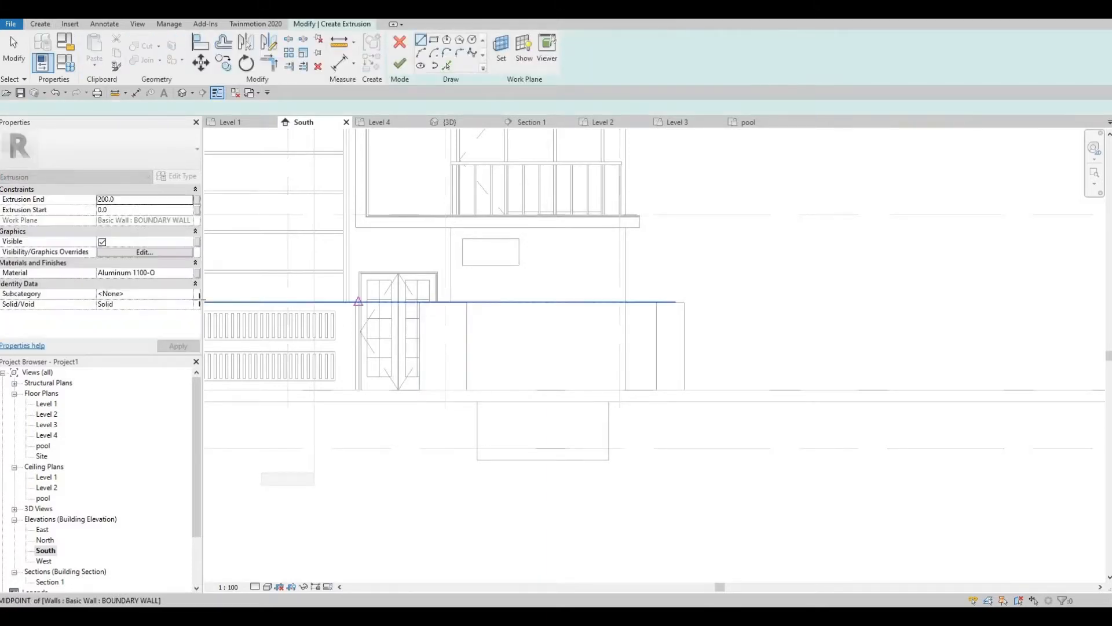
left_click(141, 210)
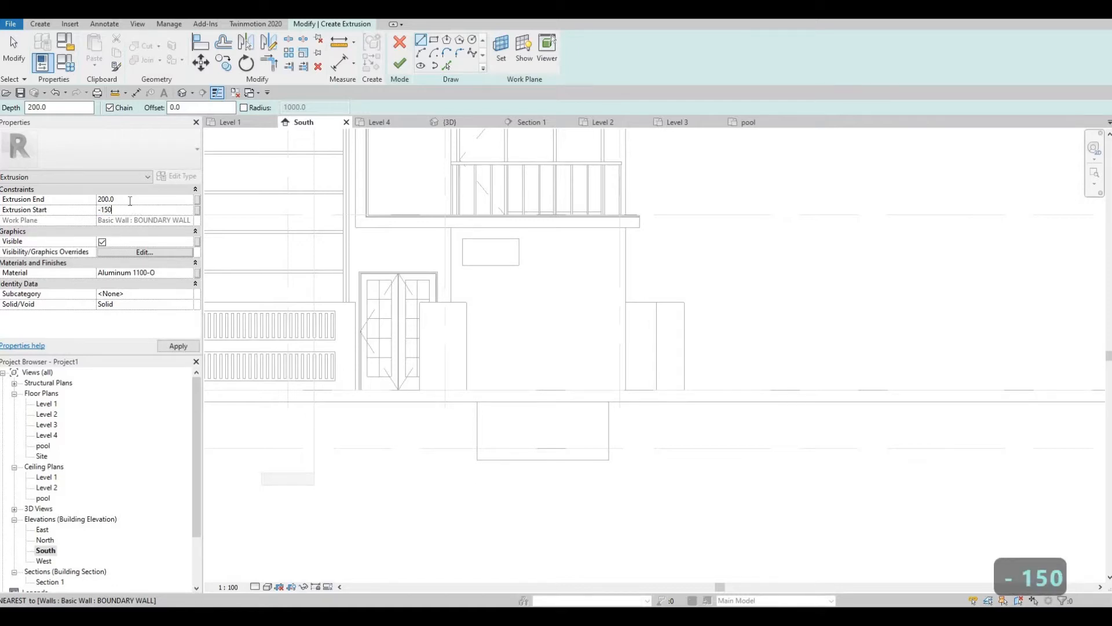
type("-")
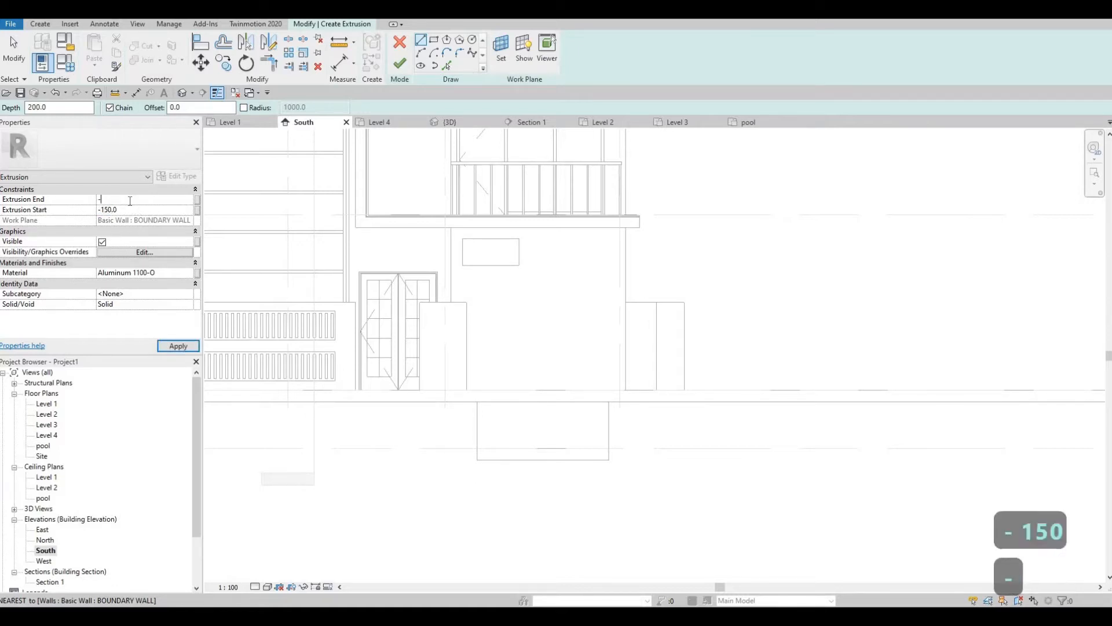
type("100")
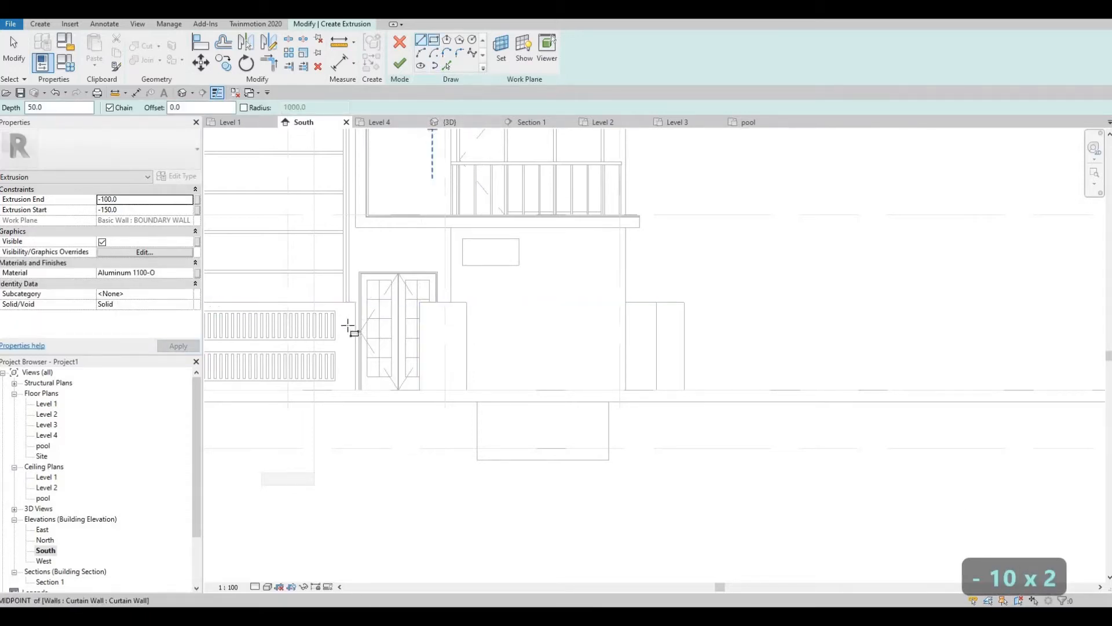
- Sketch a rectangle 1500 mm high across the entrance gap between the two boundary wall pieces as the gate outline
scroll(350, 328, "up", 2)
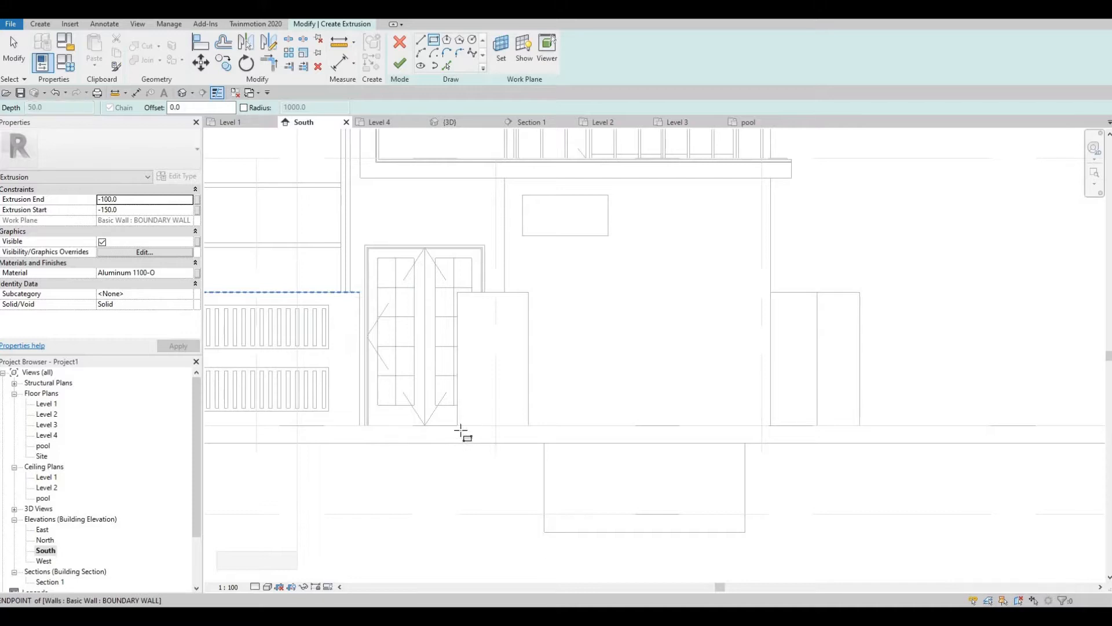
left_click(461, 432)
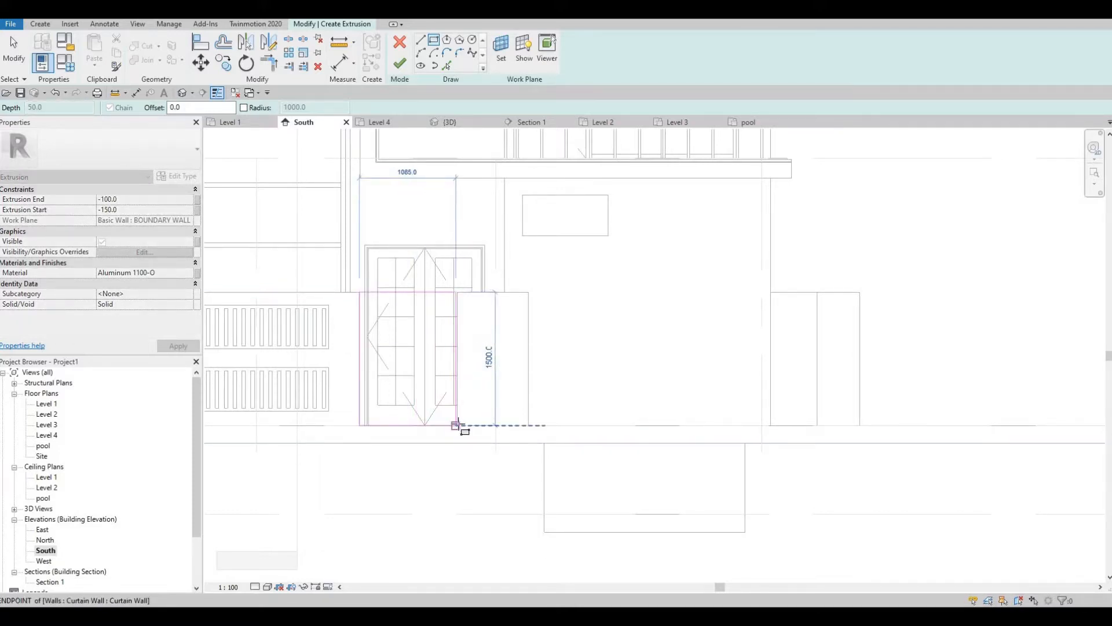
left_click(457, 426)
key("Escape")
scroll(463, 324, "up", 2)
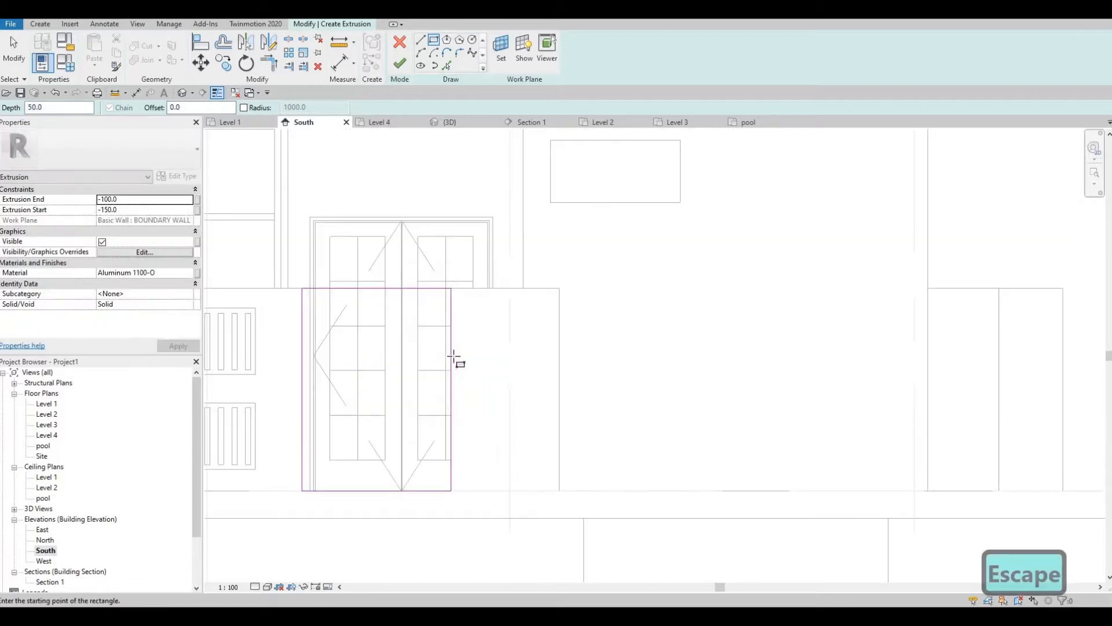
scroll(449, 347, "up", 2)
middle_click_drag(473, 344, 563, 272)
scroll(563, 276, "down", 2)
middle_click_drag(592, 326, 595, 343)
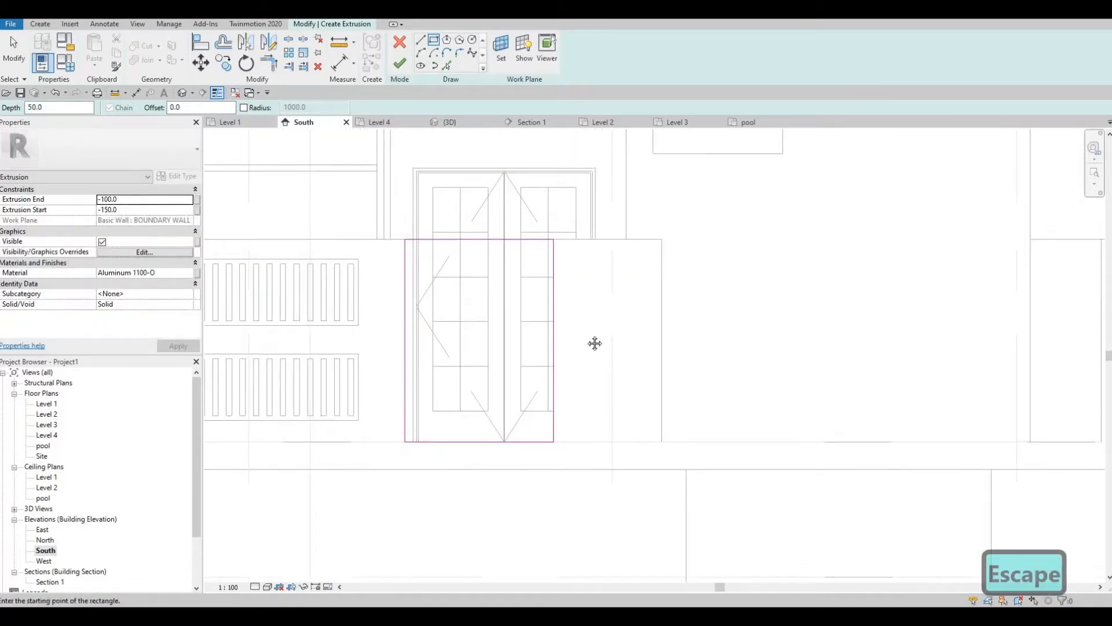
scroll(571, 310, "down", 1)
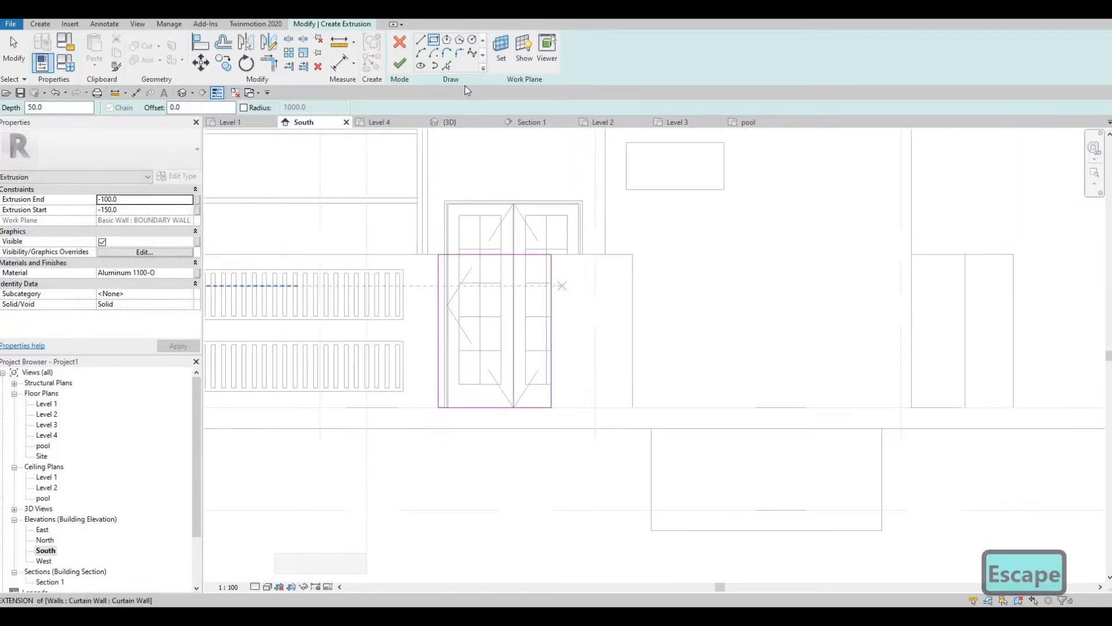
- Sketch a narrow vertical slot about 614 mm tall inside the gate outline, near its upper left corner
scroll(445, 274, "up", 2)
scroll(445, 253, "up", 1)
left_click(445, 253)
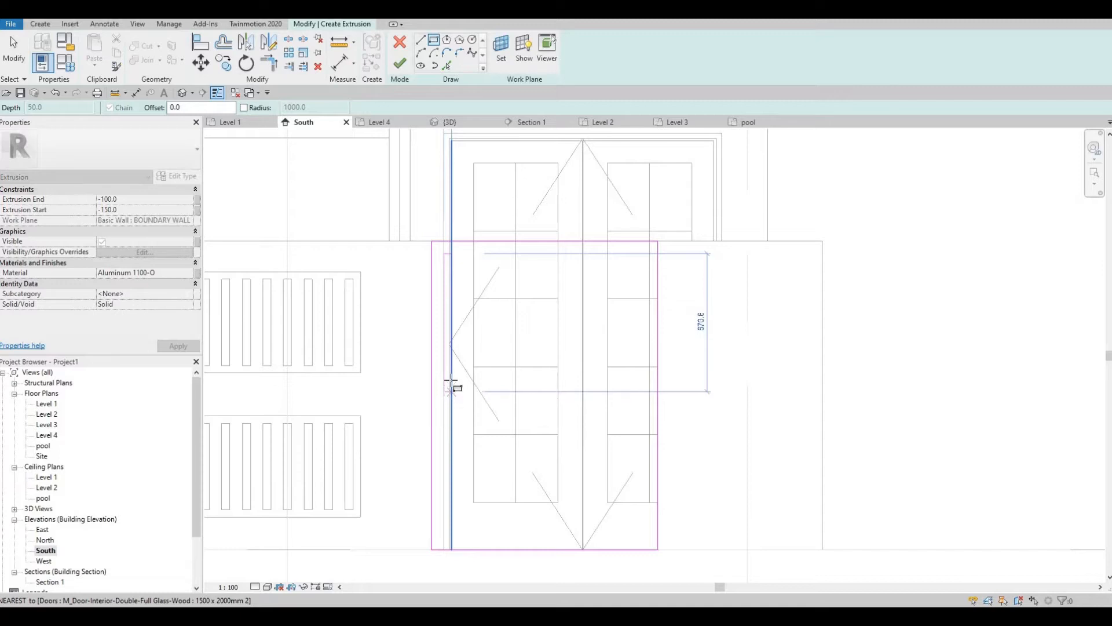
left_click(451, 380)
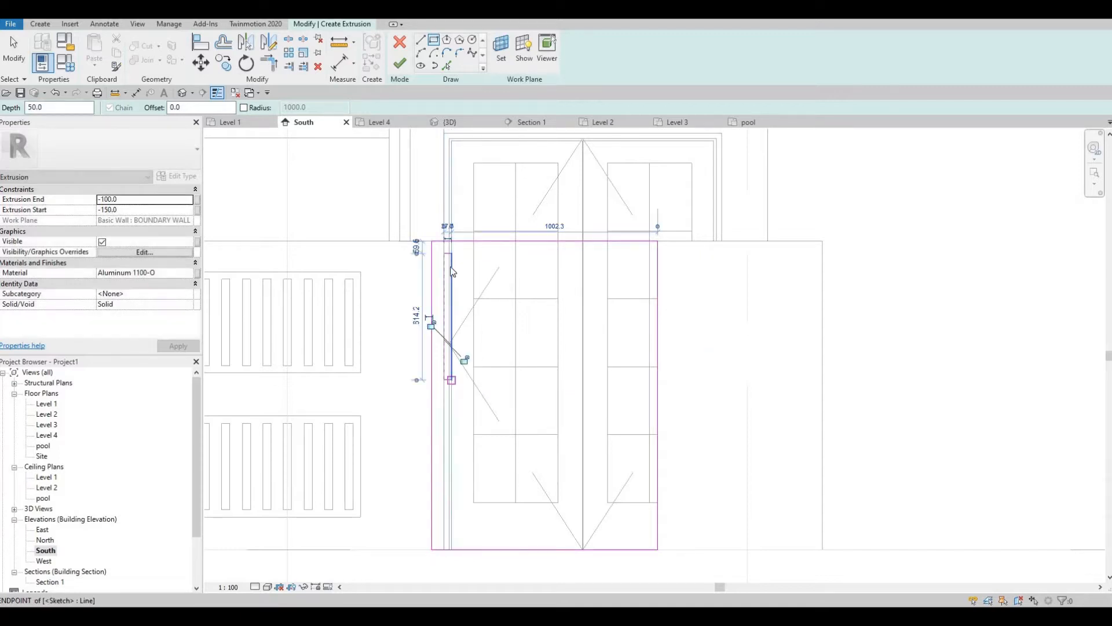
key("Escape")
scroll(471, 286, "up", 2)
key("Escape")
- Copy the whole slot outline straight down by about 660 mm to form a second slot below it
key("Tab")
left_click(445, 262)
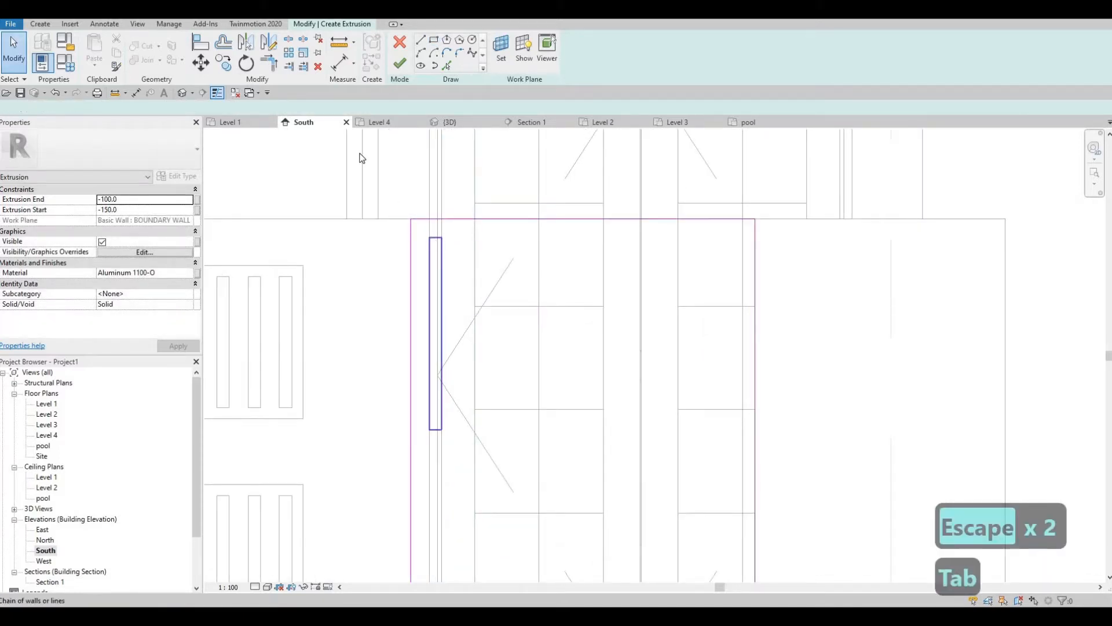
key("c")
key("o")
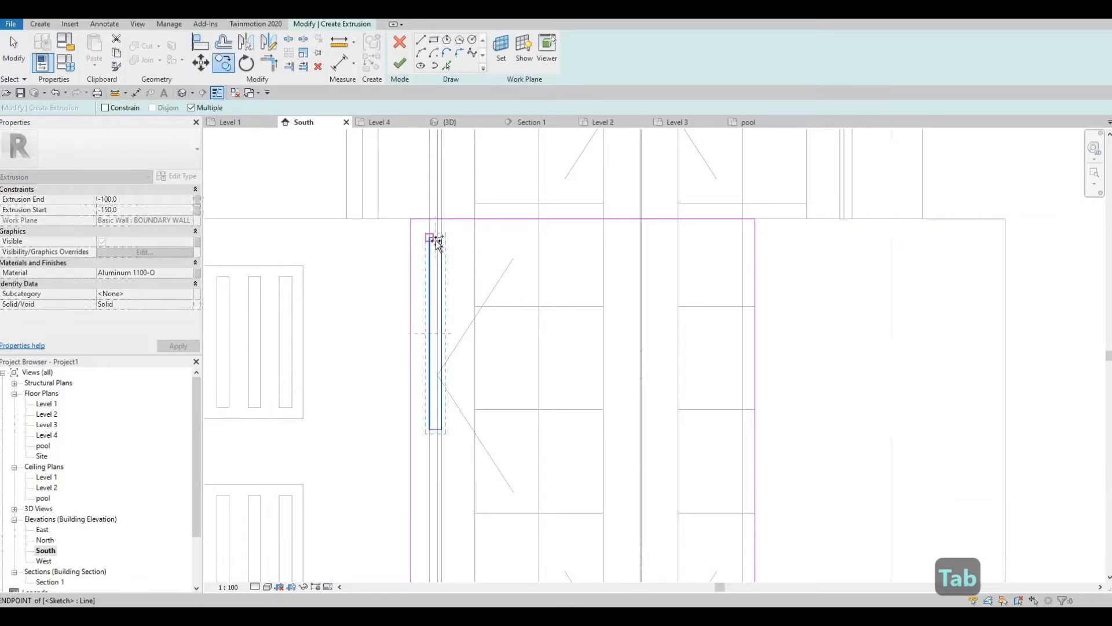
left_click(436, 239)
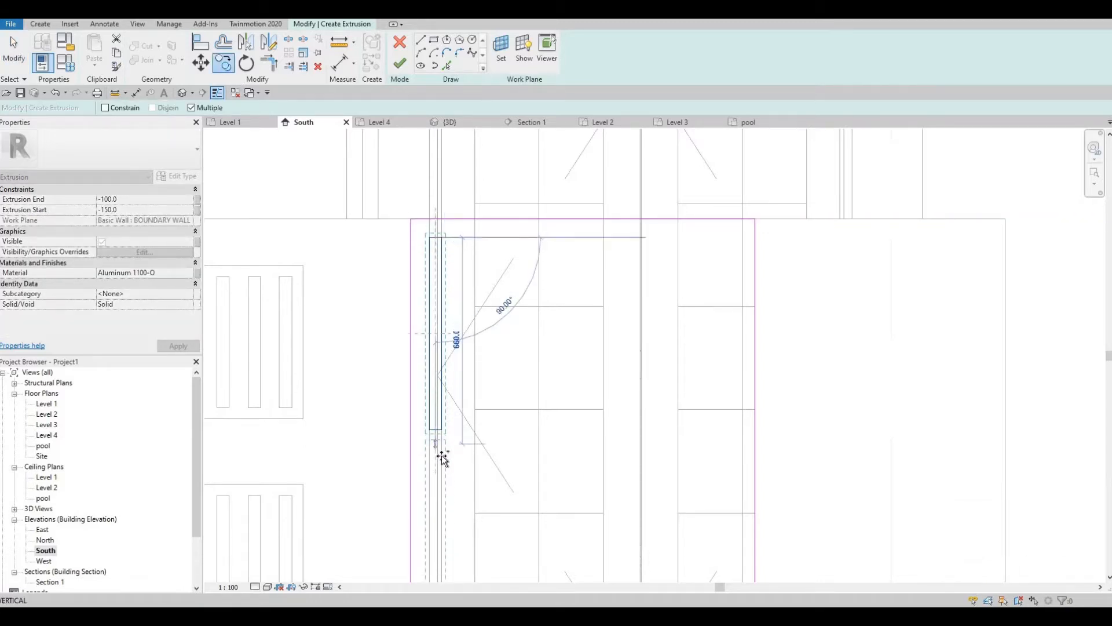
left_click(436, 444)
middle_click_drag(492, 376, 486, 226)
scroll(486, 225, "down", 2)
key("Escape")
key("Escape")
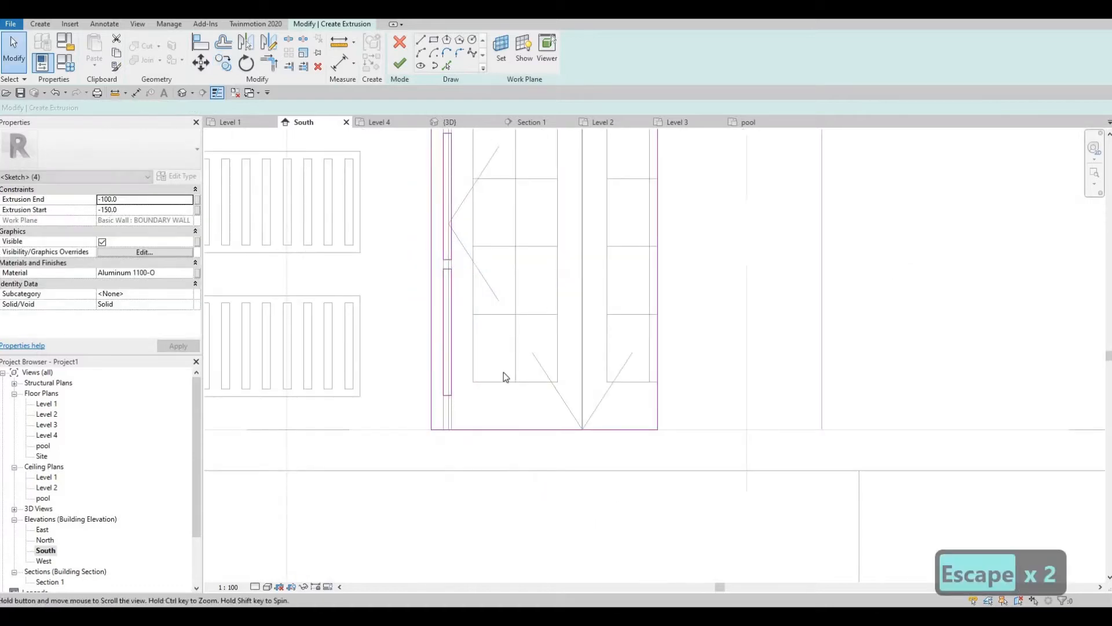
- Select the lower slot and nudge it straight down 14 times to widen the gap below the upper slot
middle_click_drag(503, 372, 505, 393)
scroll(695, 422, "down", 6)
scroll(585, 346, "up", 9)
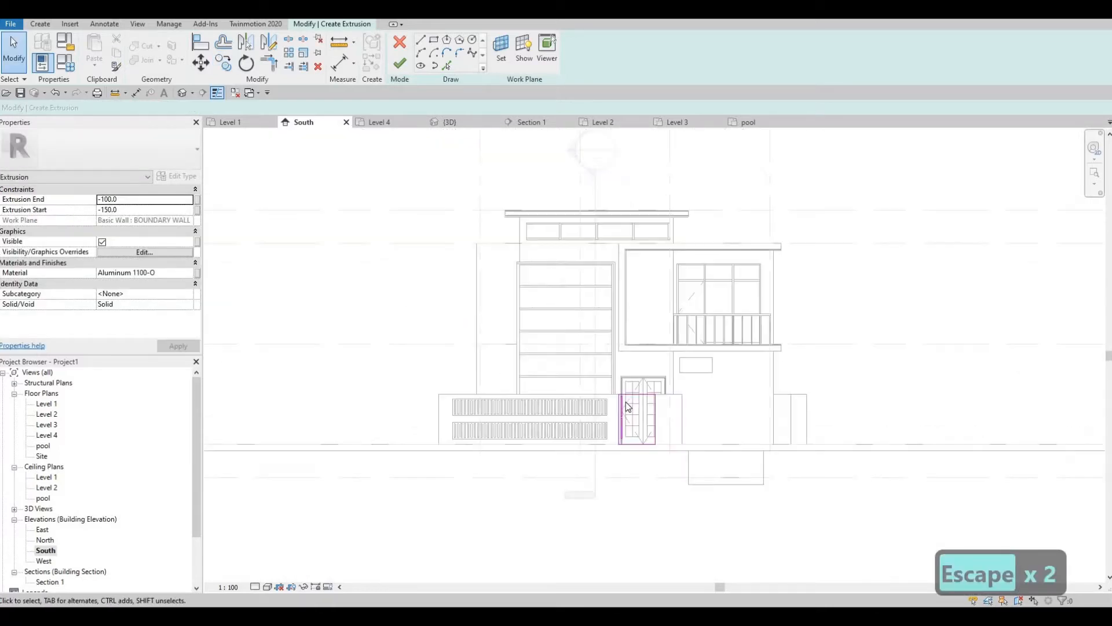
mouse_move(548, 285)
left_mouse_down()
mouse_move(603, 343)
mouse_move(600, 507)
left_mouse_up()
key("Escape")
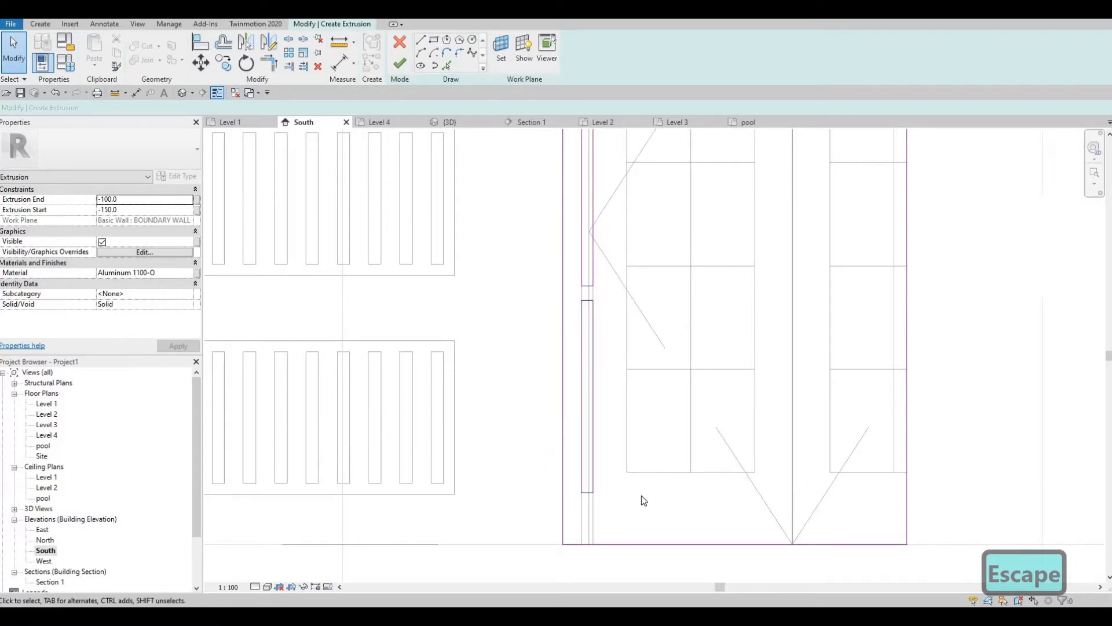
mouse_move(537, 291)
left_mouse_down()
mouse_move(643, 452)
mouse_move(642, 503)
left_mouse_up()
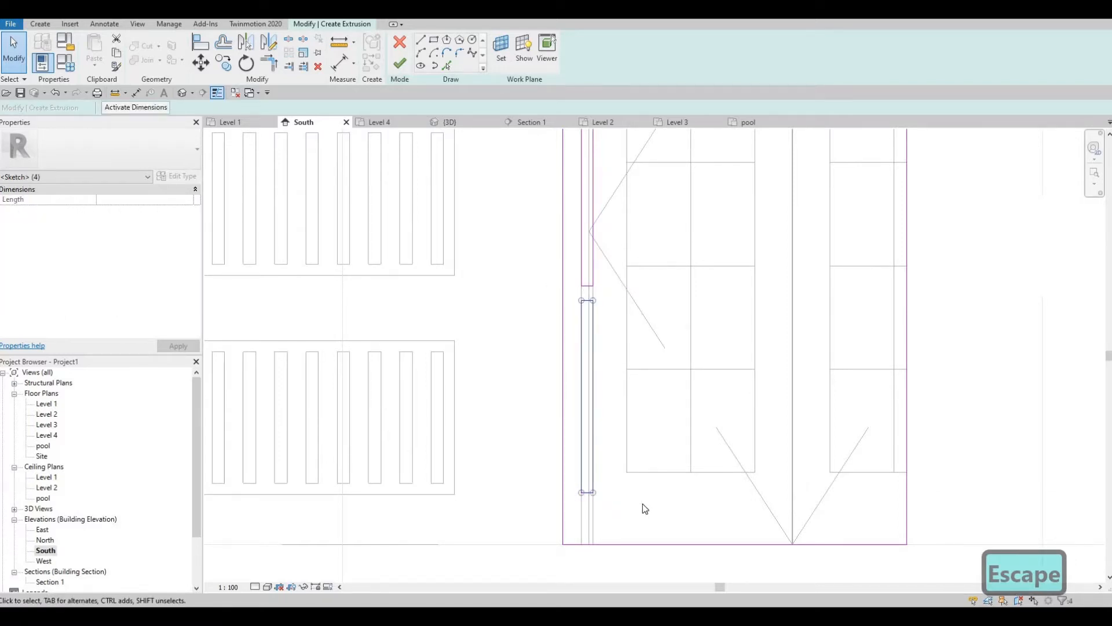
key("Down")
key("Down")
key("Down")
key("Down")
key("Down")
key("Down")
key("Down")
key("Down")
key("Down")
key("Down")
key("Down")
key("Down")
key("Down")
key("Down")
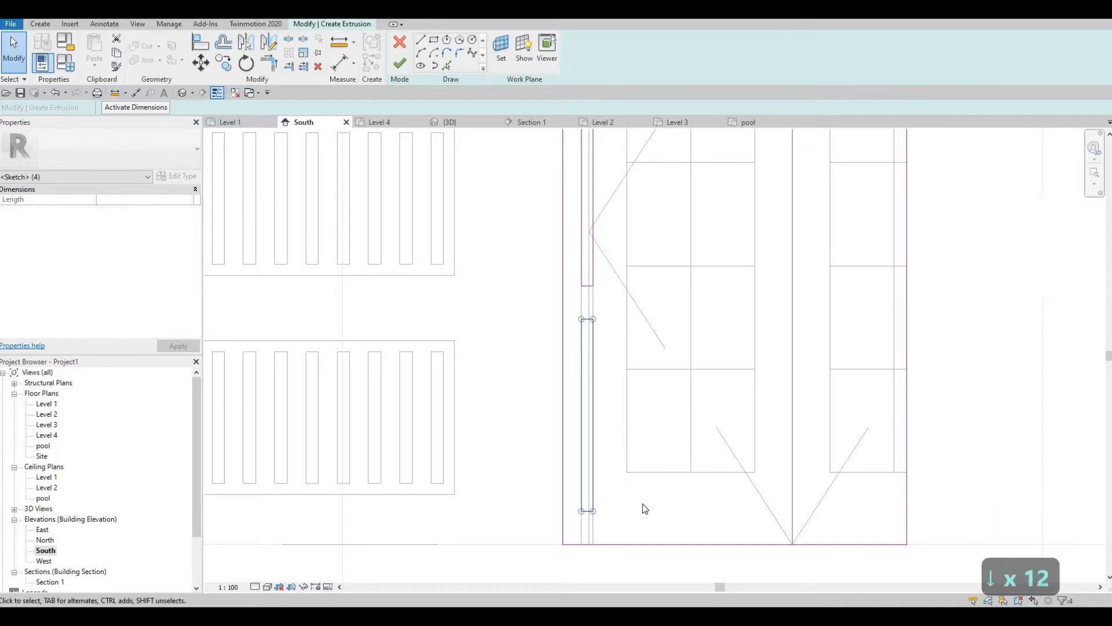
key("Escape")
key("Escape")
- Select both slots and nudge them down twice and back up once to balance their vertical position in the gate outline
scroll(620, 395, "down", 3)
middle_click_drag(620, 398, 599, 377)
middle_click_drag(591, 264, 587, 246)
scroll(551, 254, "up", 2)
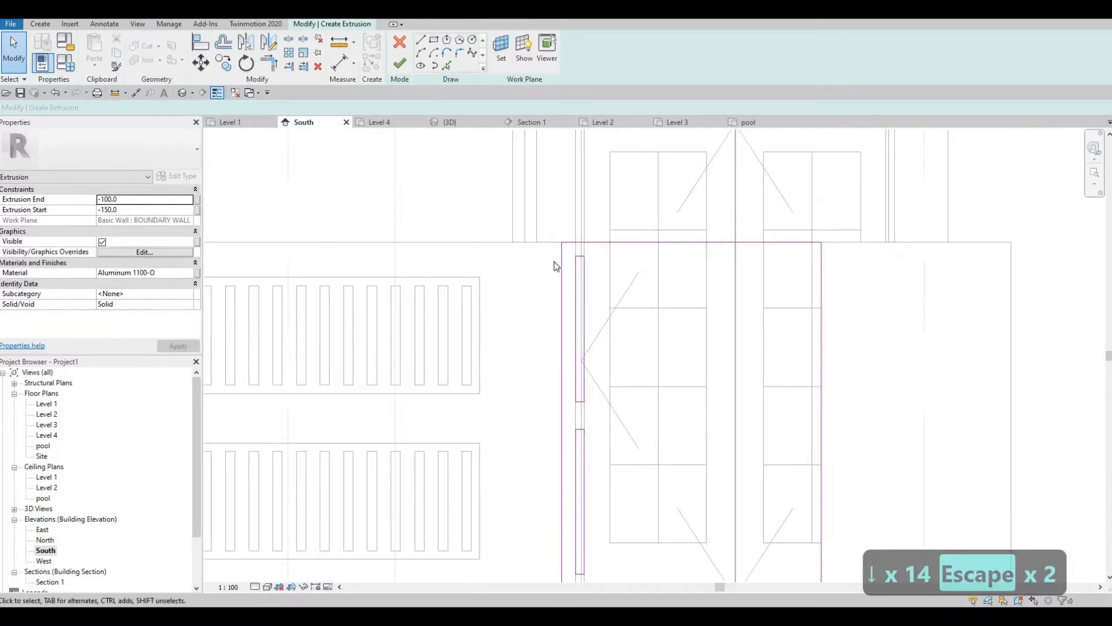
scroll(635, 502, "down", 2)
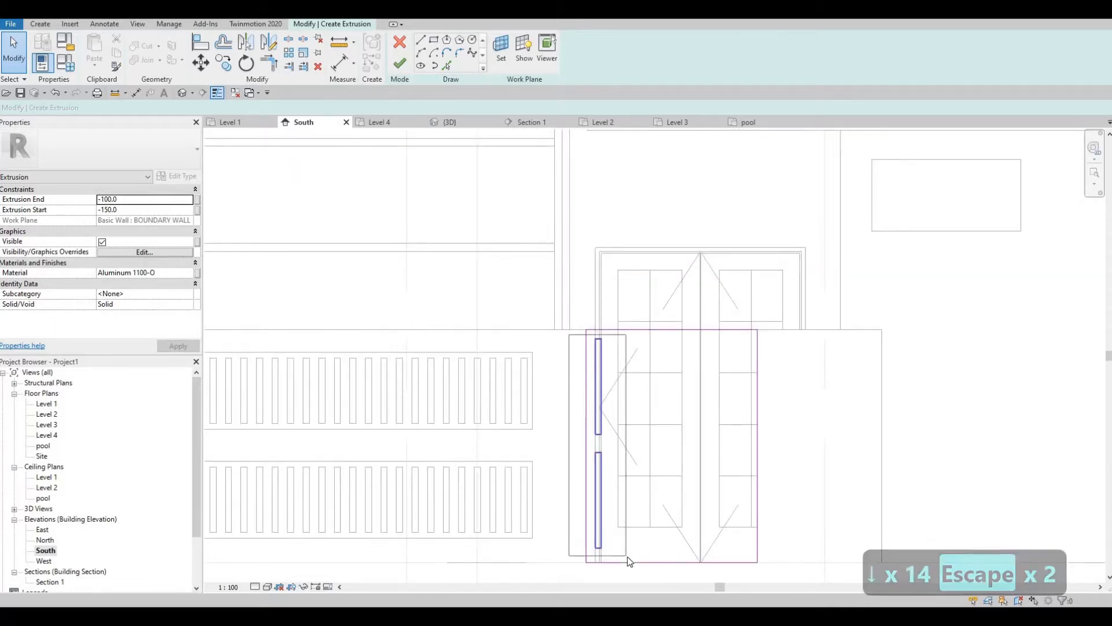
left_click(627, 558)
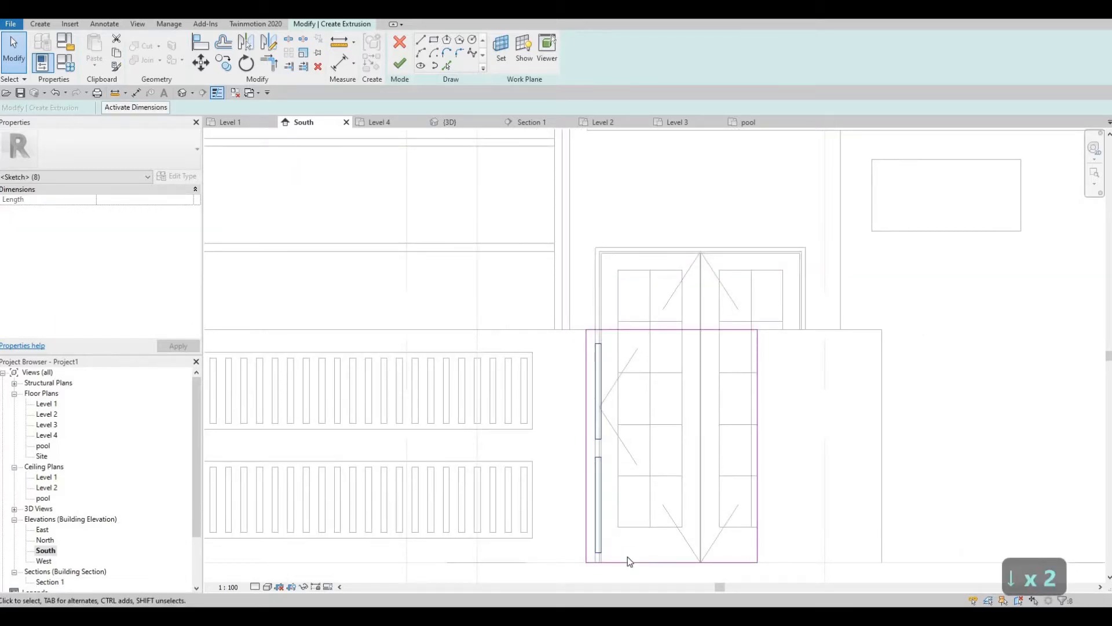
key("Escape")
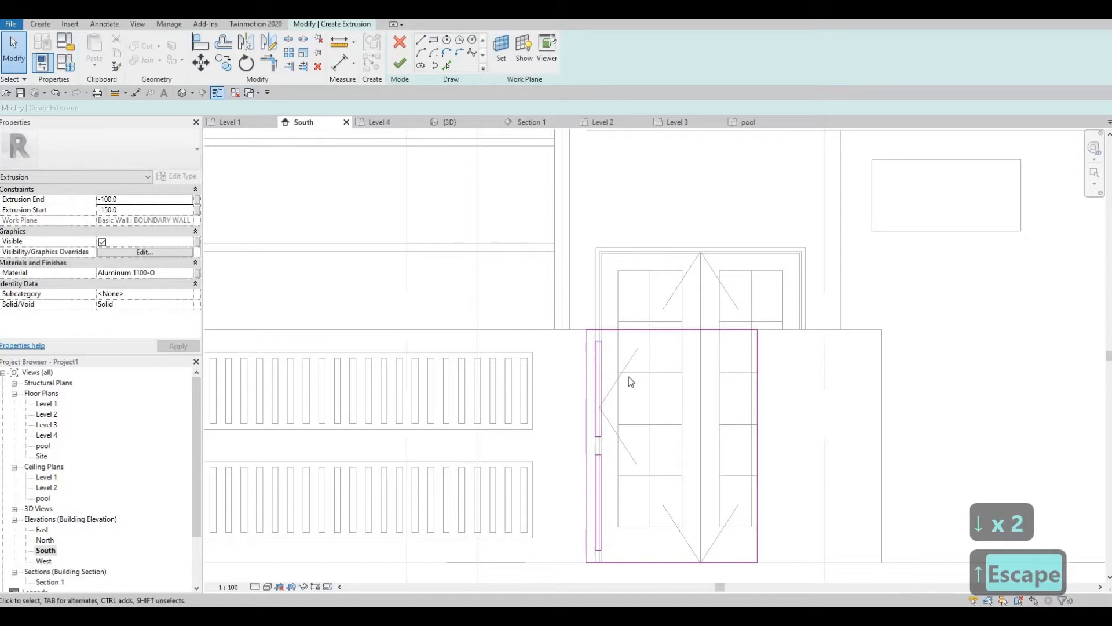
- Copy the pair of stacked slots 100 mm to the right, with multiple copies enabled
left_click(642, 555)
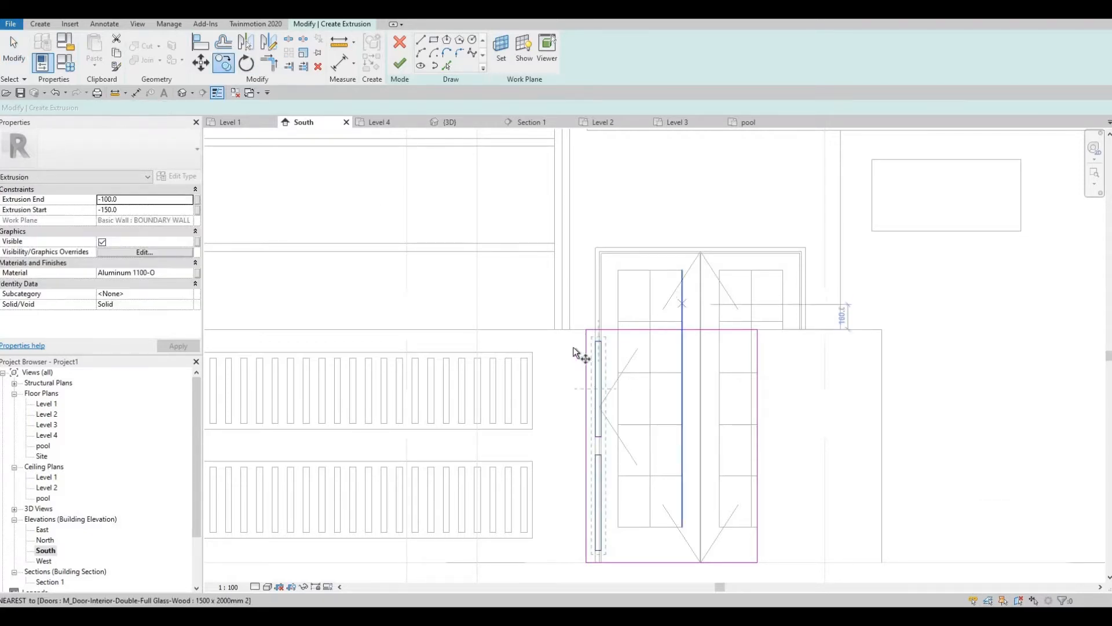
scroll(614, 336, "up", 4)
left_click(192, 107)
scroll(568, 350, "up", 2)
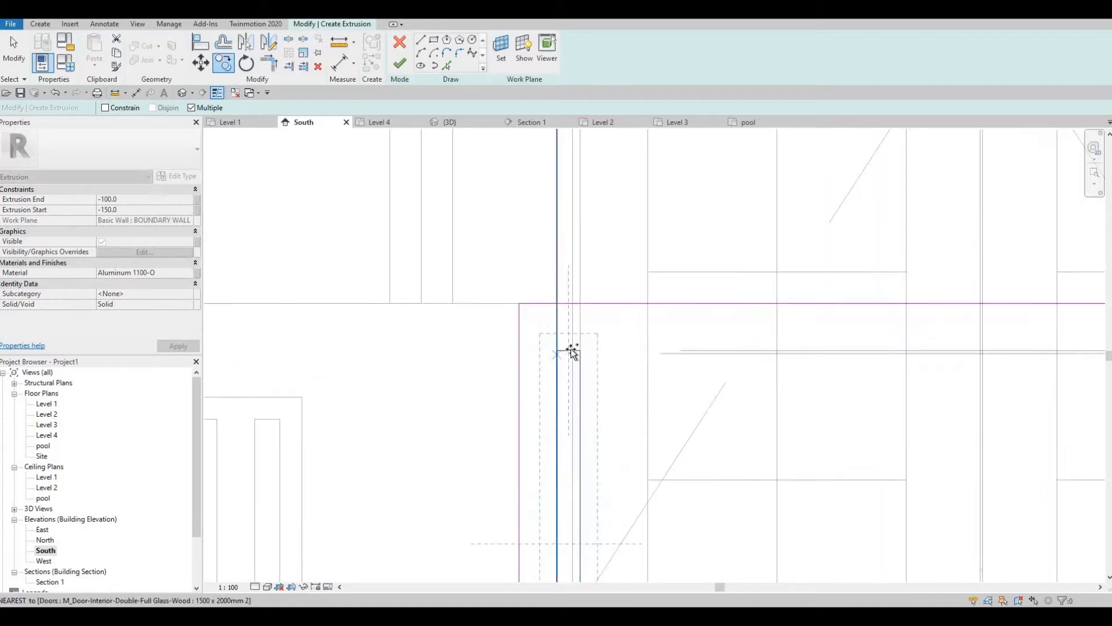
left_click(571, 350)
middle_click_drag(683, 349, 503, 303)
scroll(503, 303, "down", 1)
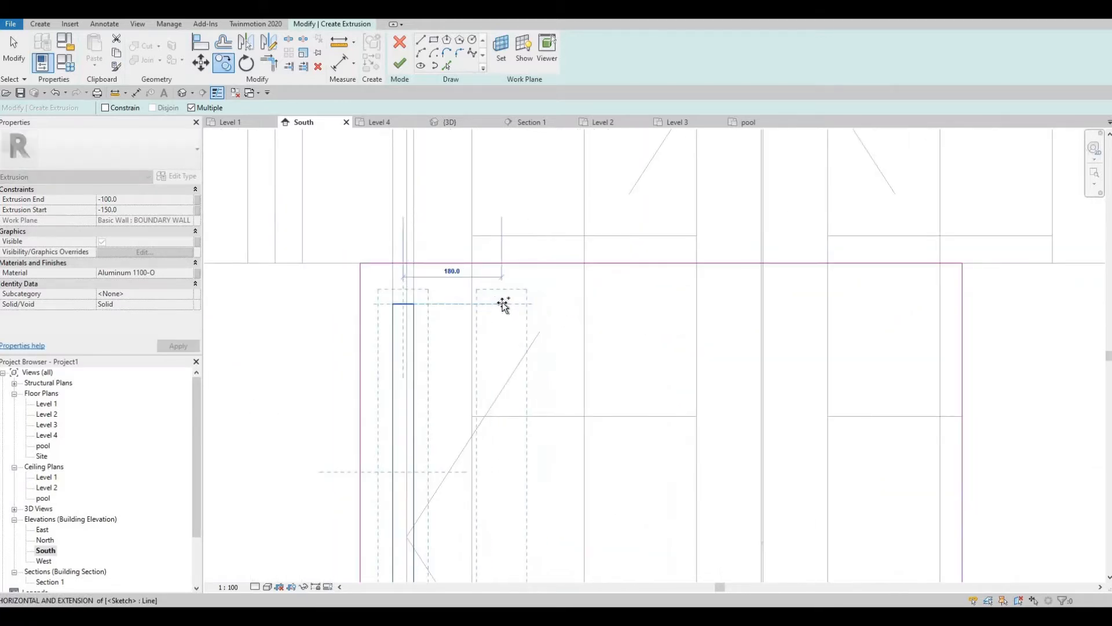
scroll(490, 305, "down", 1)
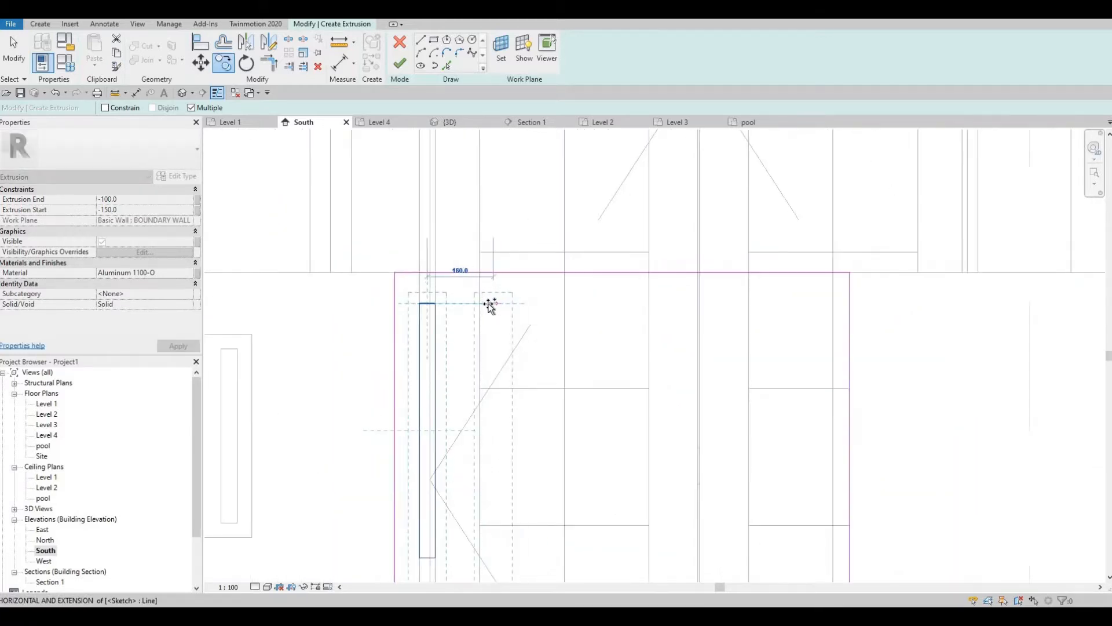
type("100")
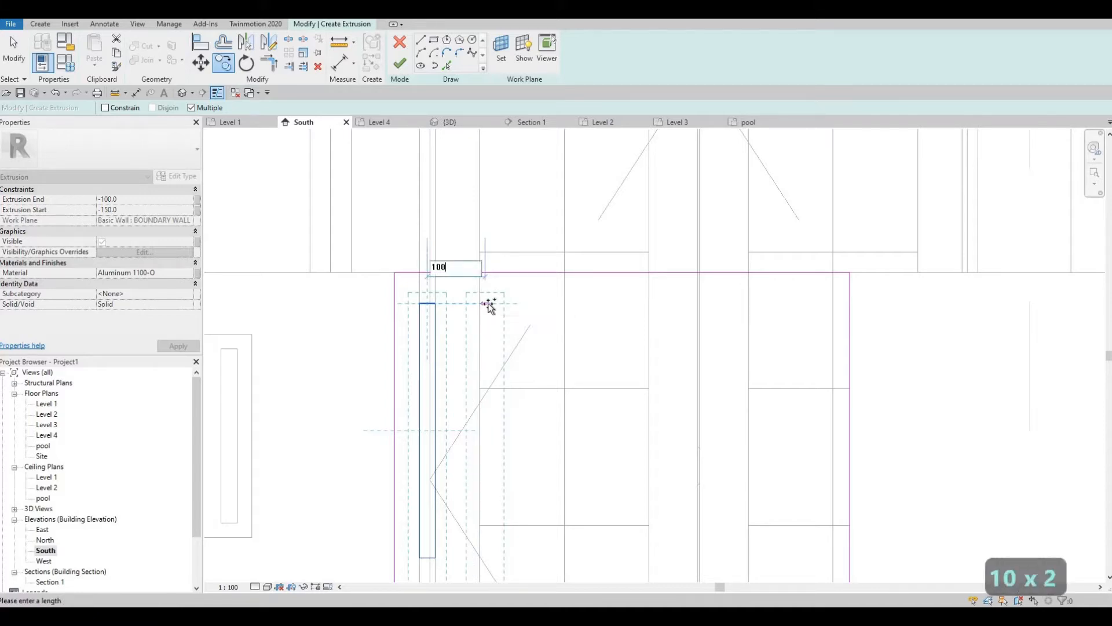
key("Return")
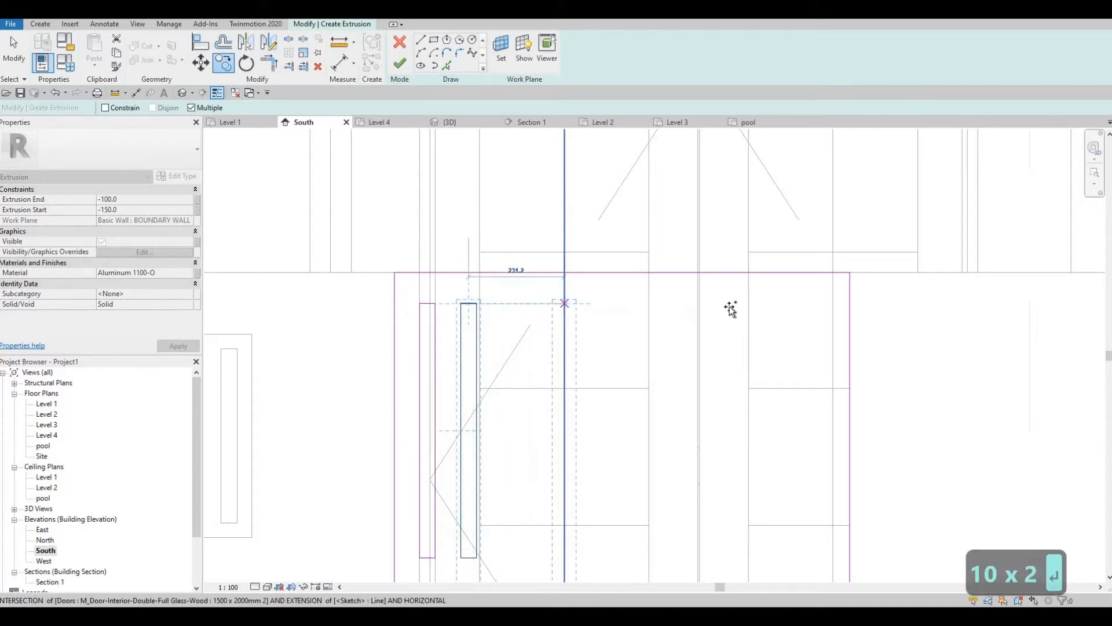
- Continue copying the slot pair to the right at 100 mm spacing until nine columns span the gate outline
type("100")
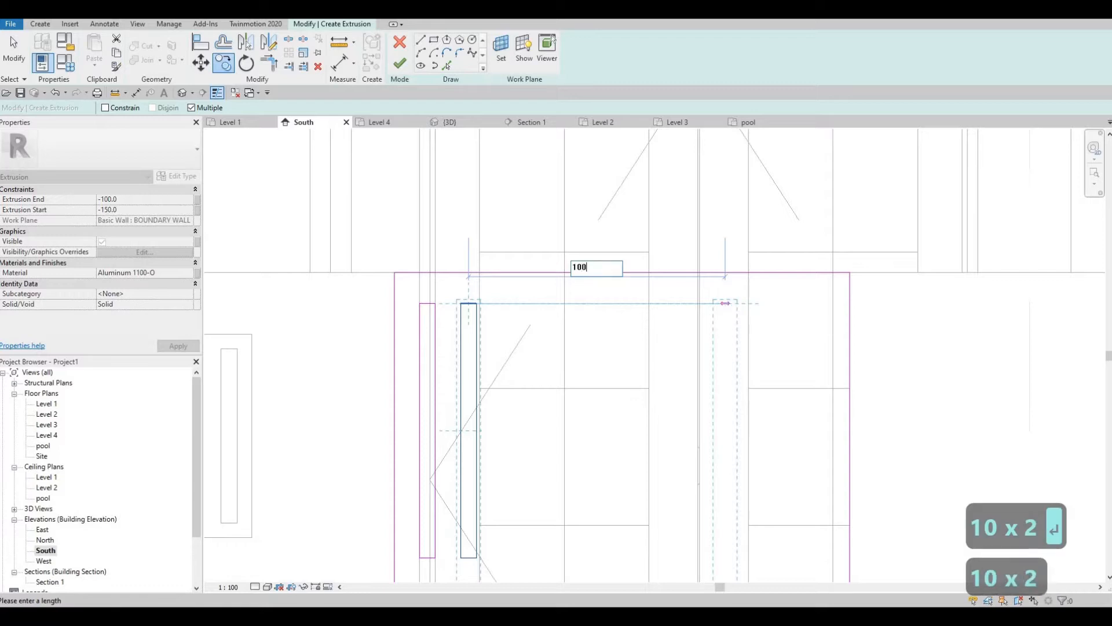
key("Return")
type("100")
key("Return")
type("100")
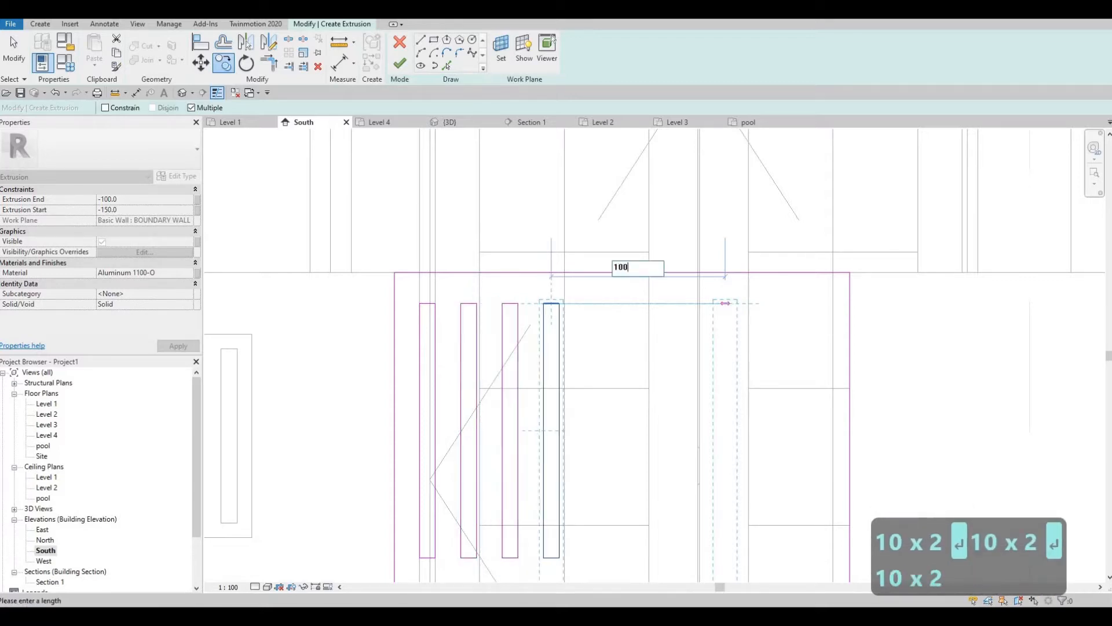
key("Return")
type("100")
key("Return")
type("100")
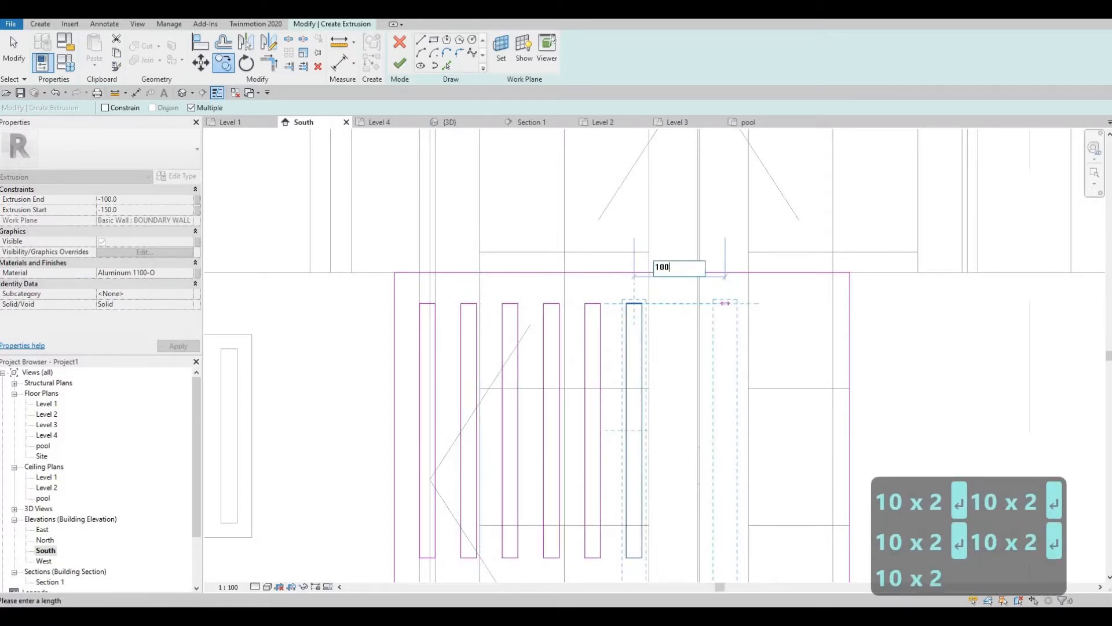
key("Return")
type("100")
key("Return")
type("100")
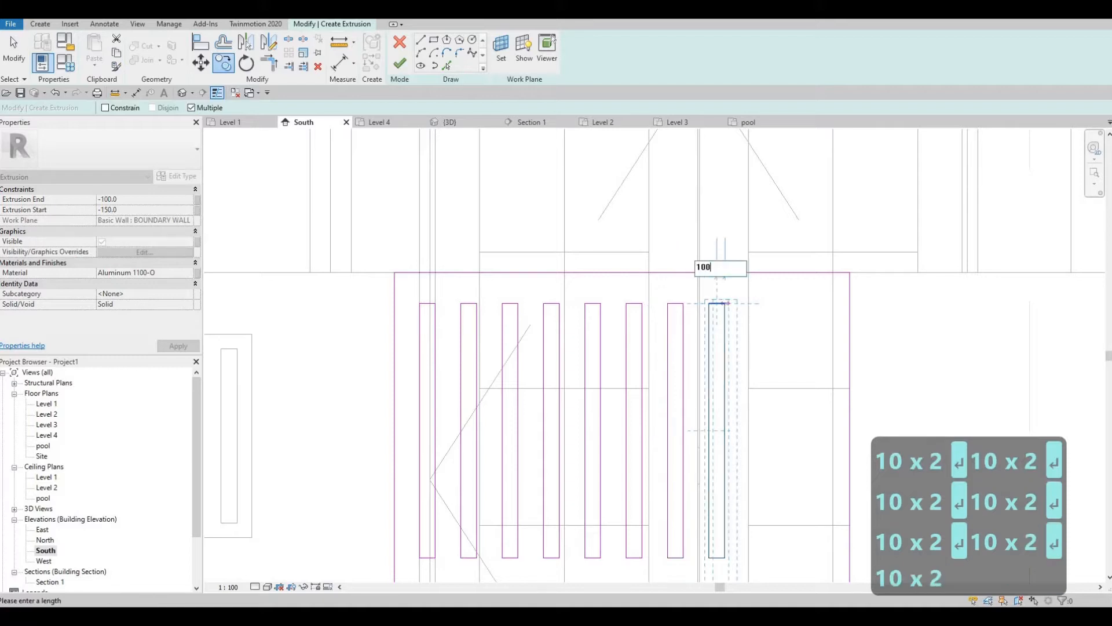
key("Return")
type("100")
key("Return")
type("1")
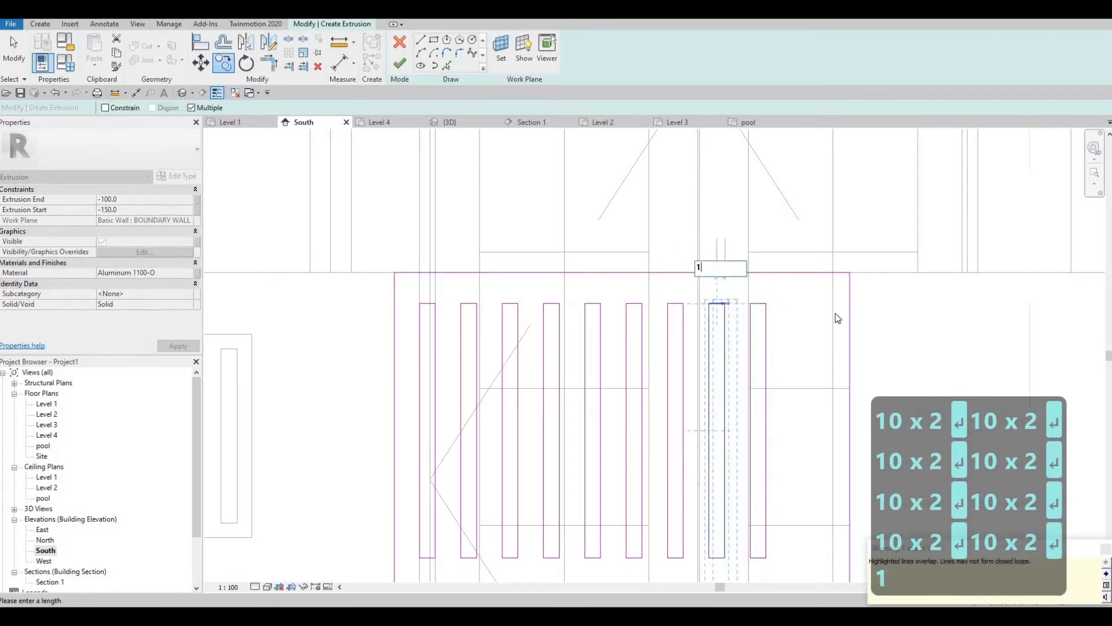
key("Escape")
key("Escape")
- Copy the last slot pair twice more to the right at 100 mm spacing, reaching the gate outline's right edge
scroll(654, 258, "down", 3)
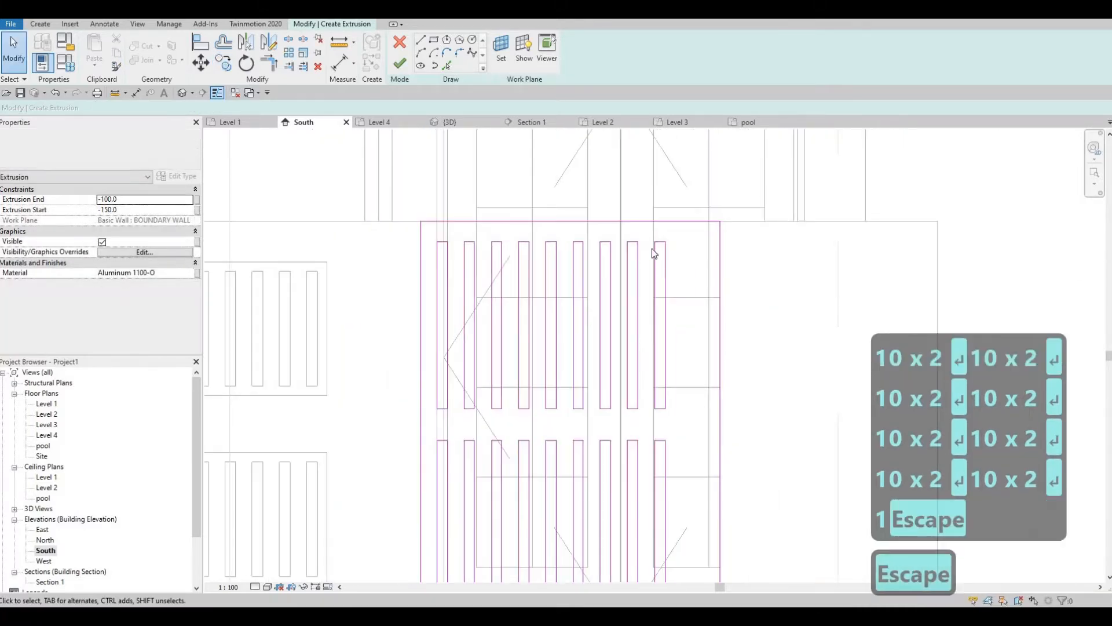
left_click_drag(693, 521, 690, 527)
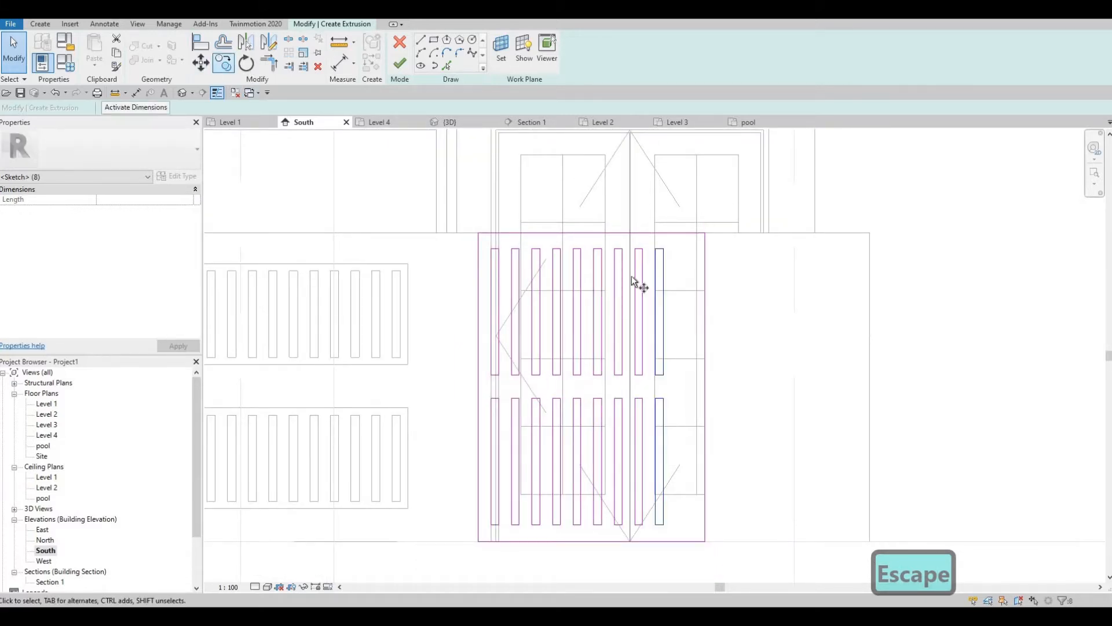
scroll(723, 198, "up", 2)
left_click(611, 285)
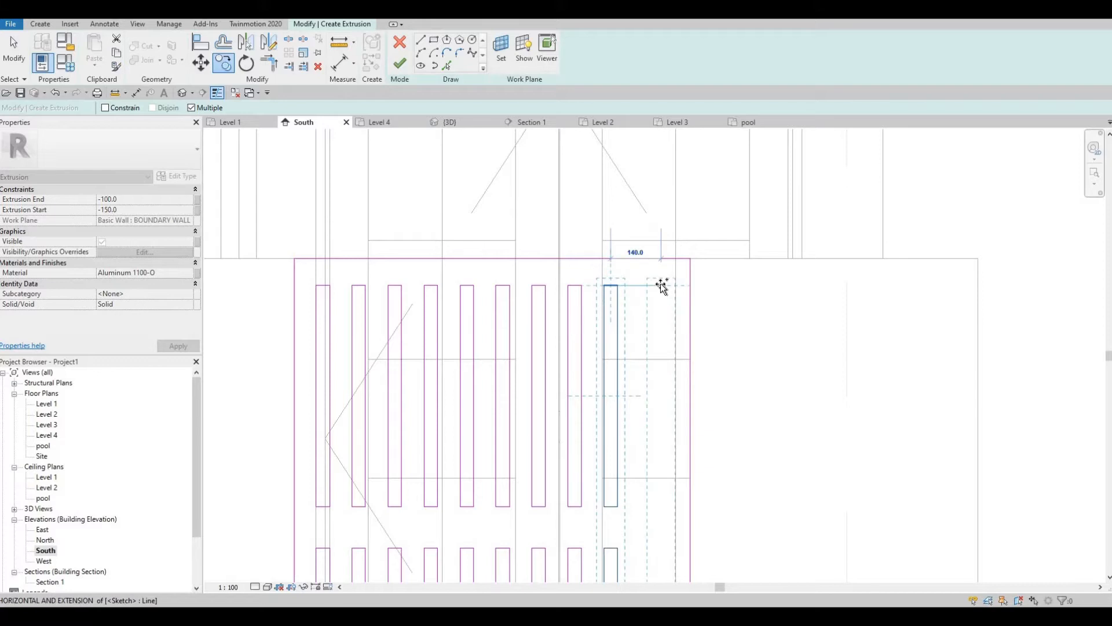
type("100")
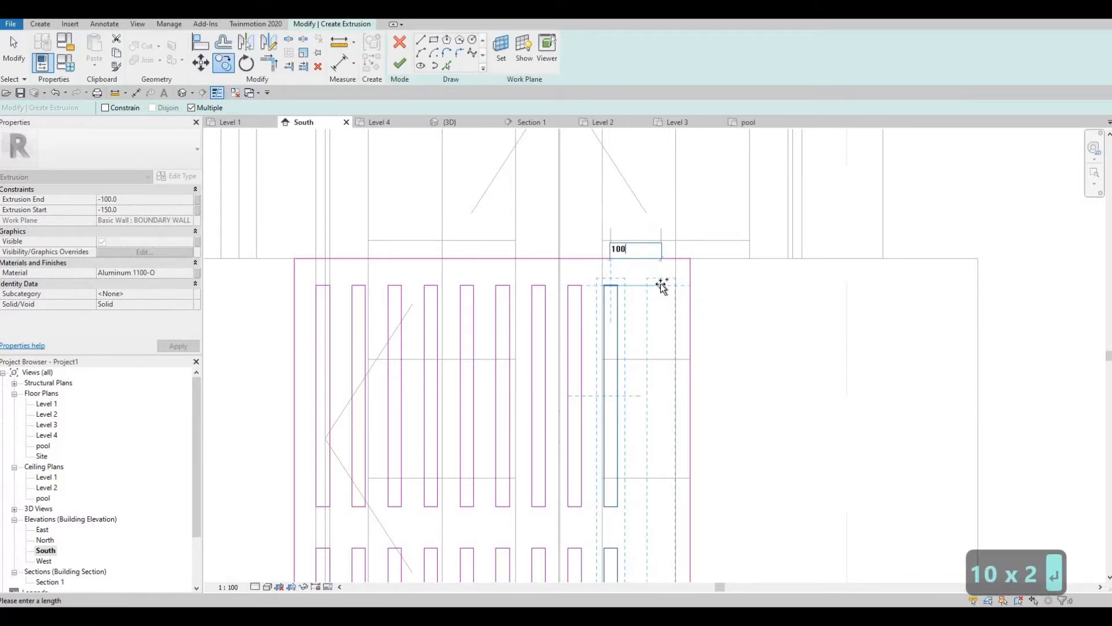
key("Return")
type("100")
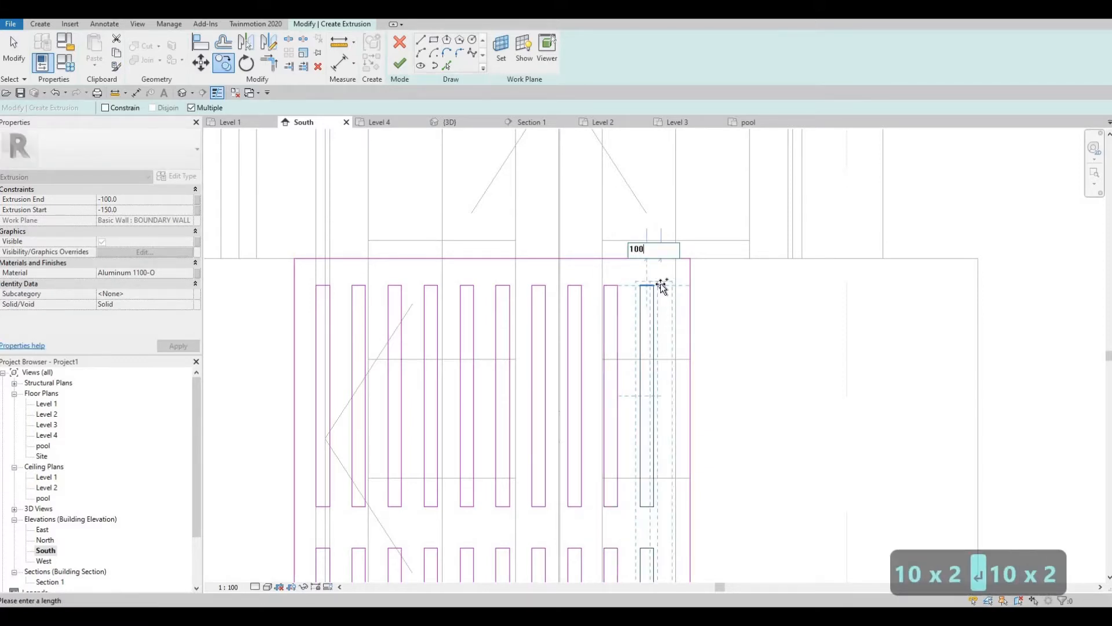
key("Return")
key("Escape")
key("Escape")
- Select all slots in both rows and nudge them left twice, clear of the gate outline's right edge
middle_click_drag(669, 278, 663, 237)
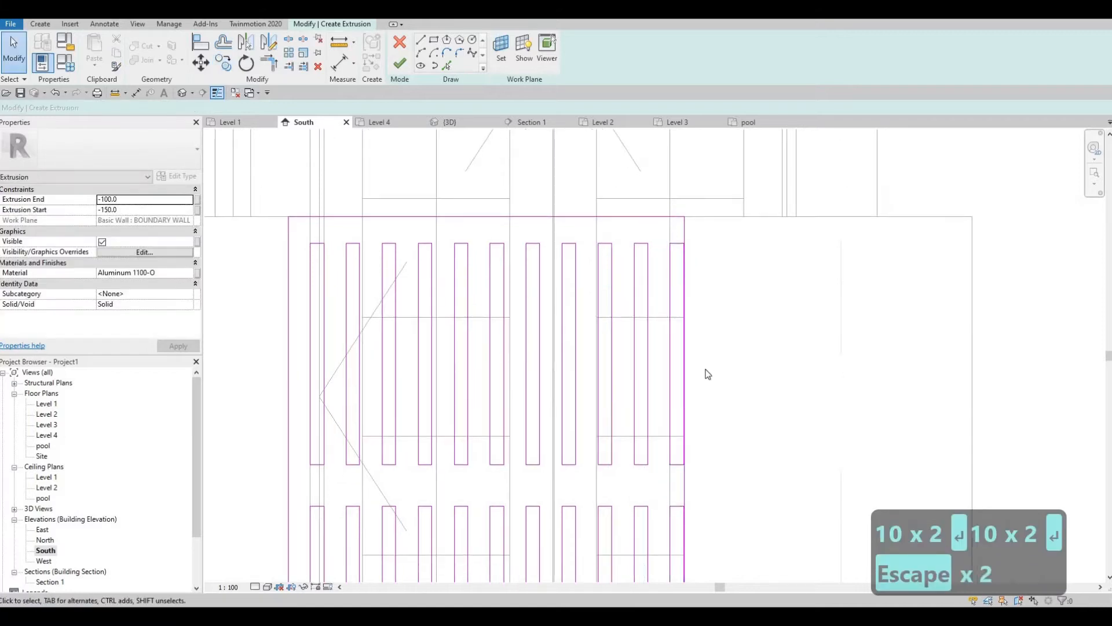
left_click_drag(664, 234, 708, 460)
middle_click_drag(686, 395, 689, 345)
scroll(689, 346, "down", 1)
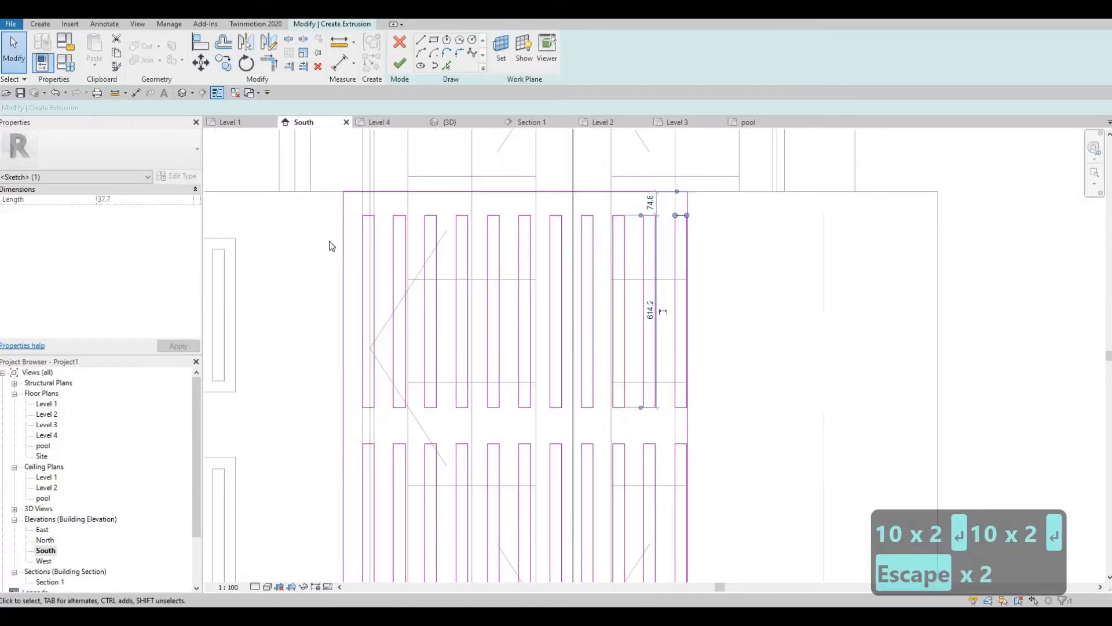
key("Escape")
key("Escape")
mouse_move(325, 205)
left_mouse_down()
mouse_move(652, 454)
mouse_move(693, 420)
left_mouse_up()
scroll(672, 523, "down", 2)
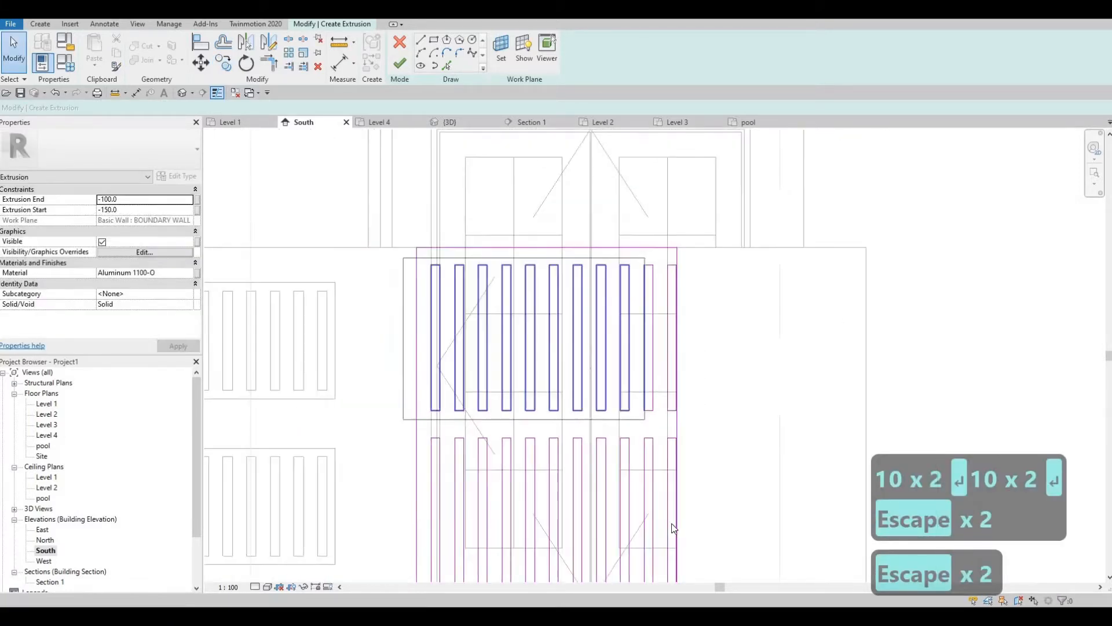
left_click_drag(680, 554, 680, 554)
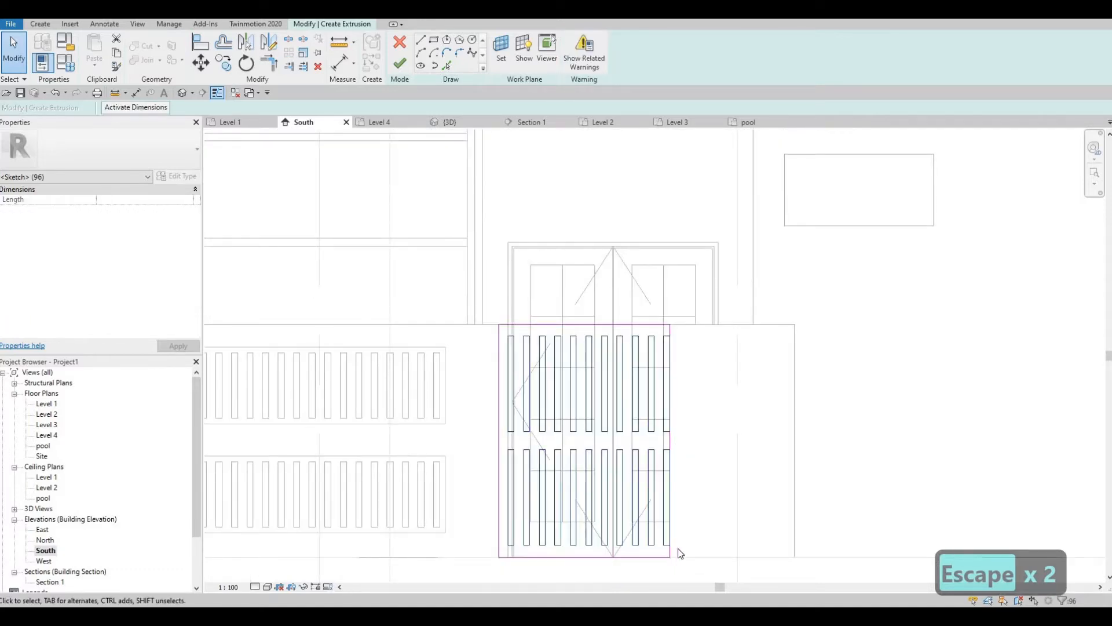
key("Left")
key("Left")
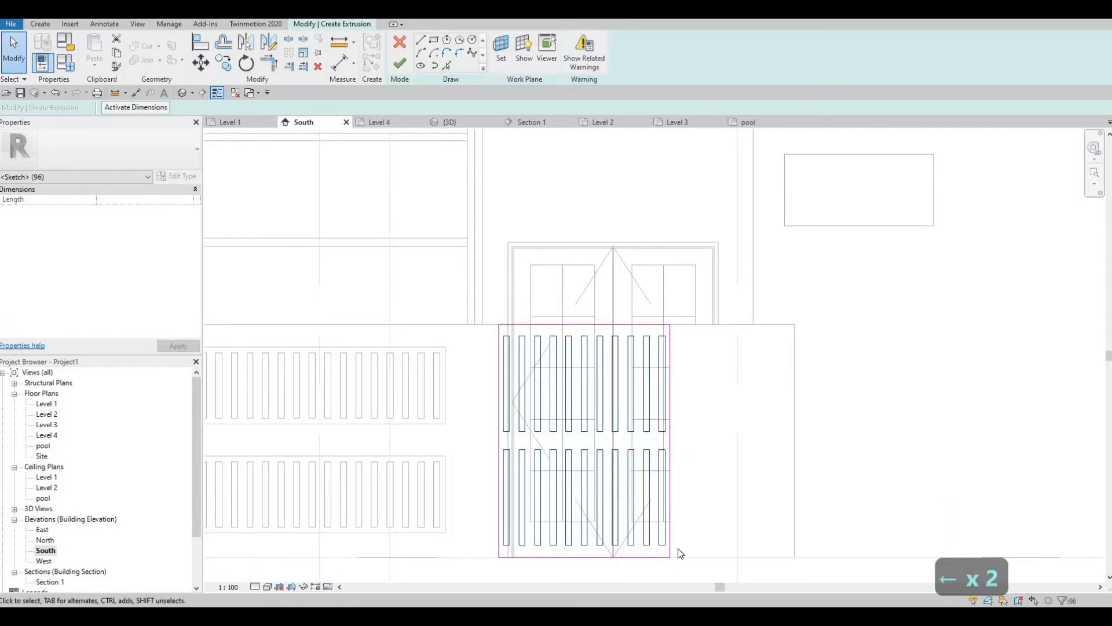
key("Escape")
key("Escape")
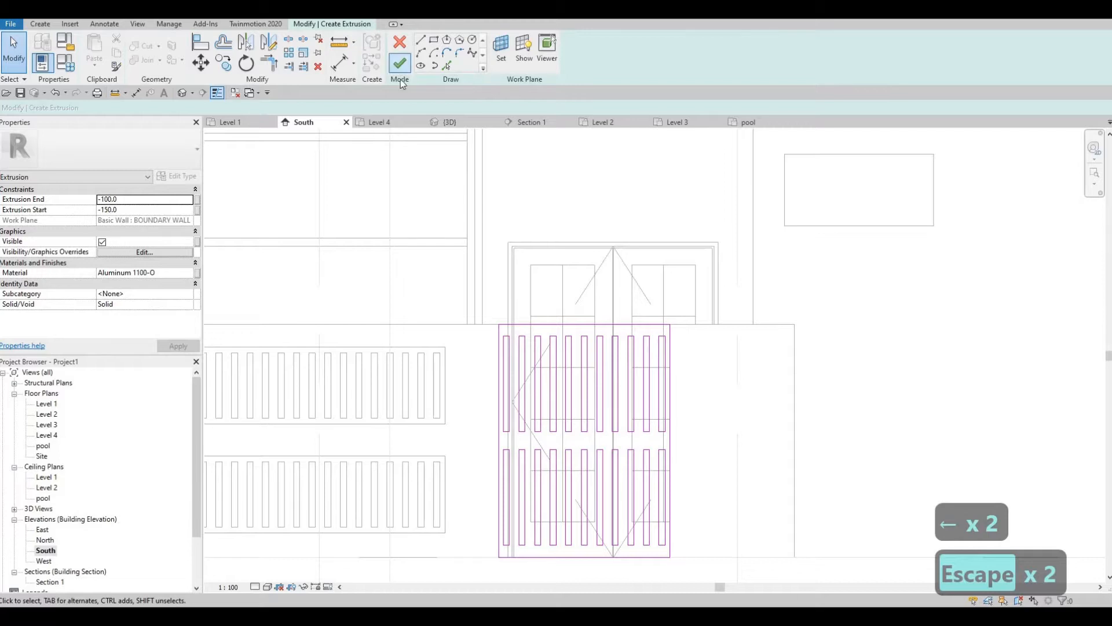
- Try to finish the gate sketch, and delete all overlapping lines of the upper slot in the eighth column
left_click(400, 65)
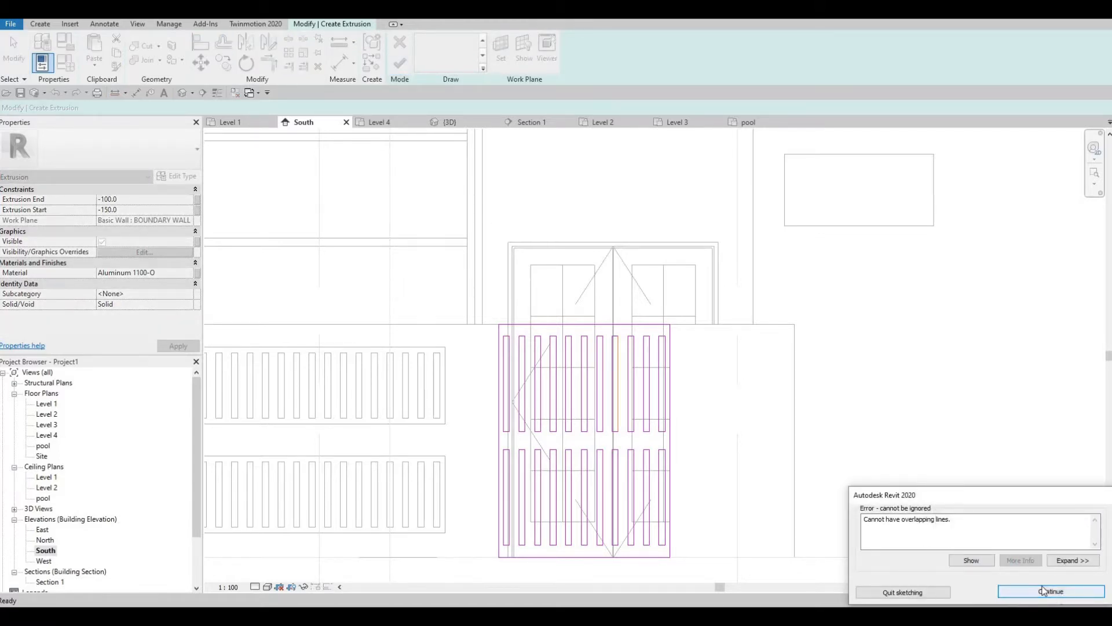
scroll(604, 372, "up", 3)
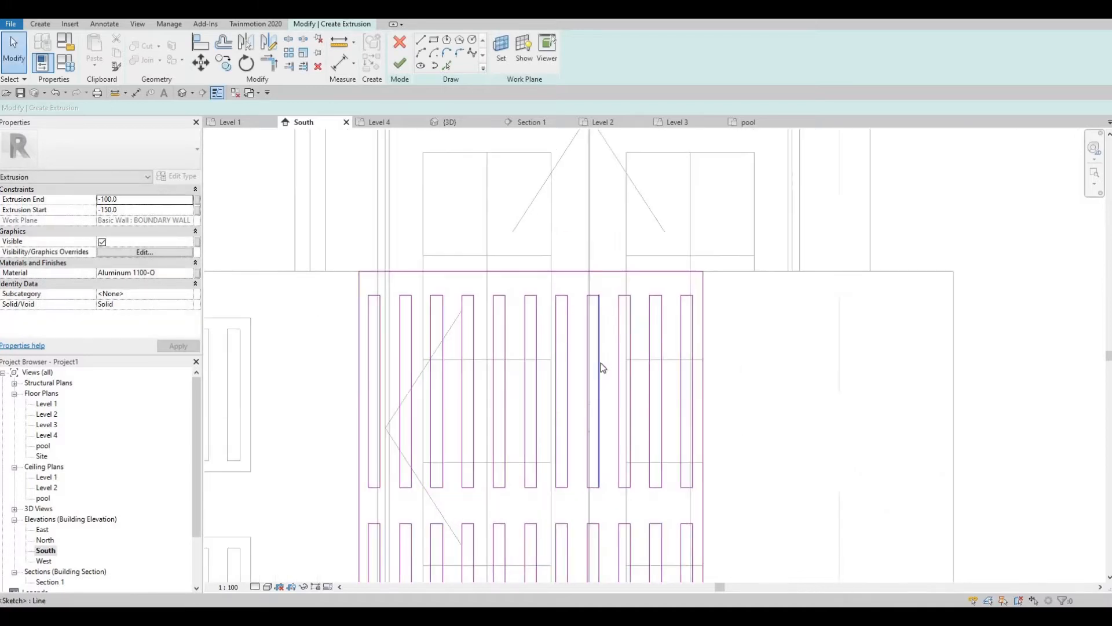
key("Tab")
left_click(603, 368)
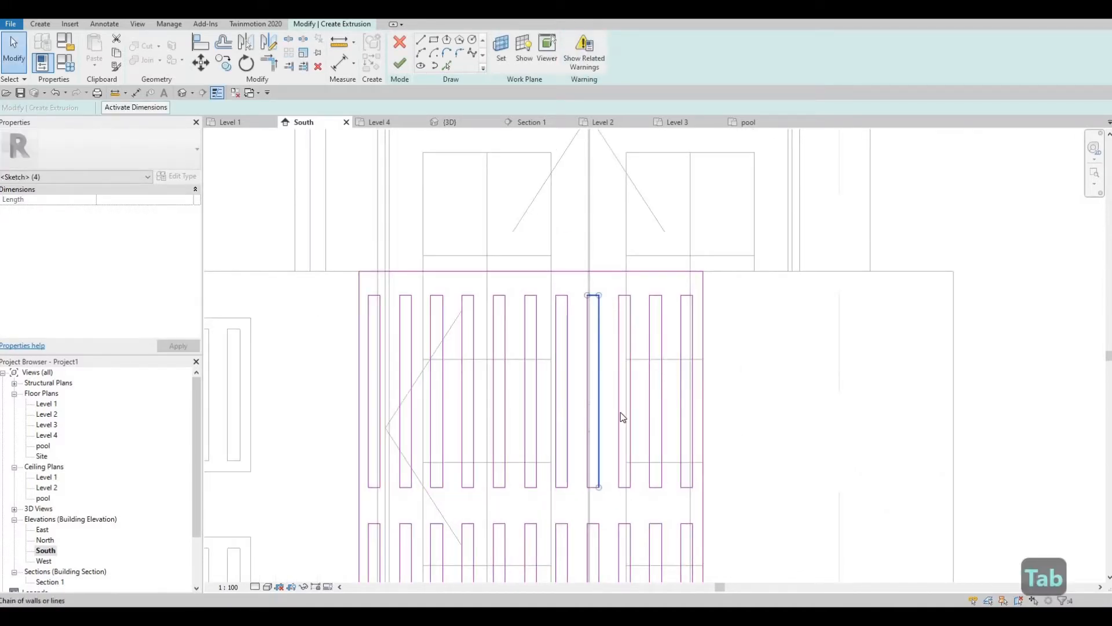
key("Delete")
middle_click_drag(597, 401, 597, 355)
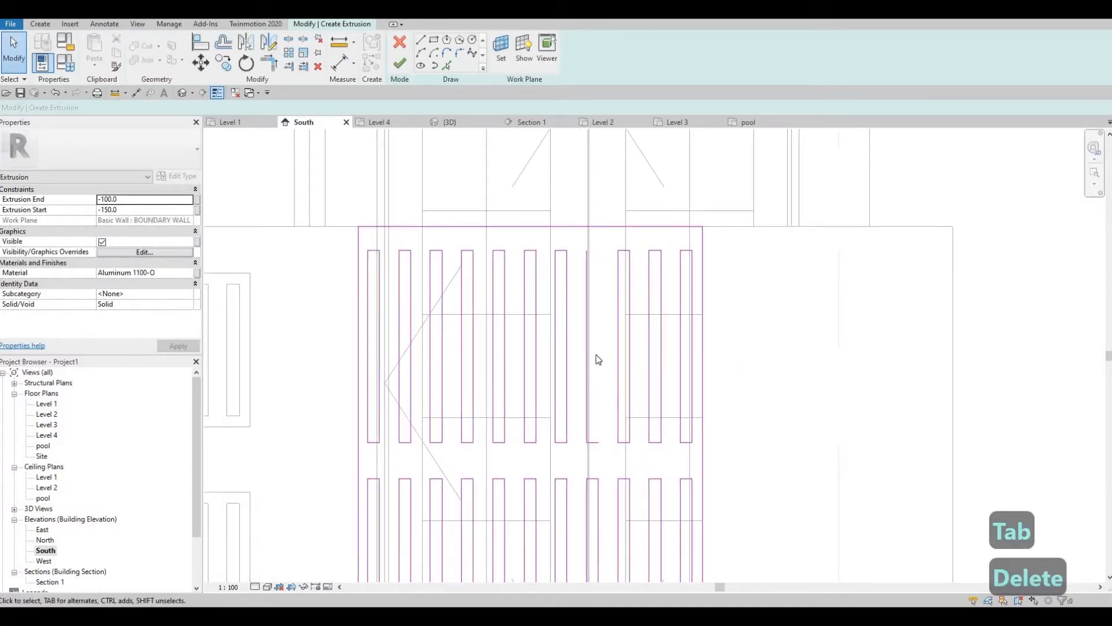
middle_click_drag(577, 242, 577, 221)
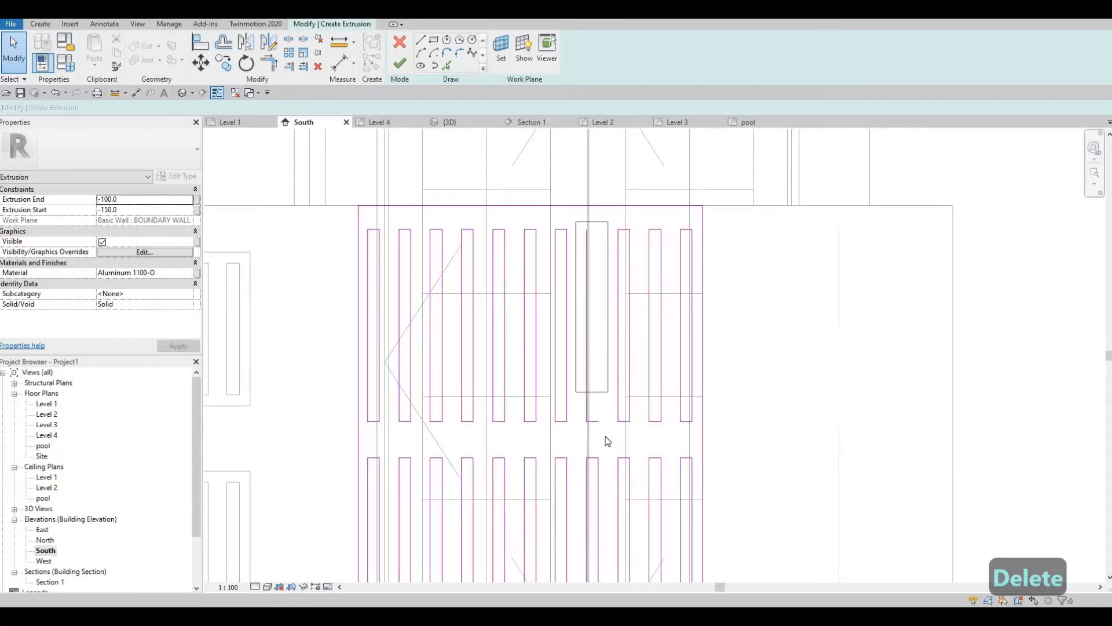
left_click(602, 455)
key("Delete")
- Delete all overlapping lines of the lower slot in the eighth column
middle_click_drag(600, 472, 566, 325)
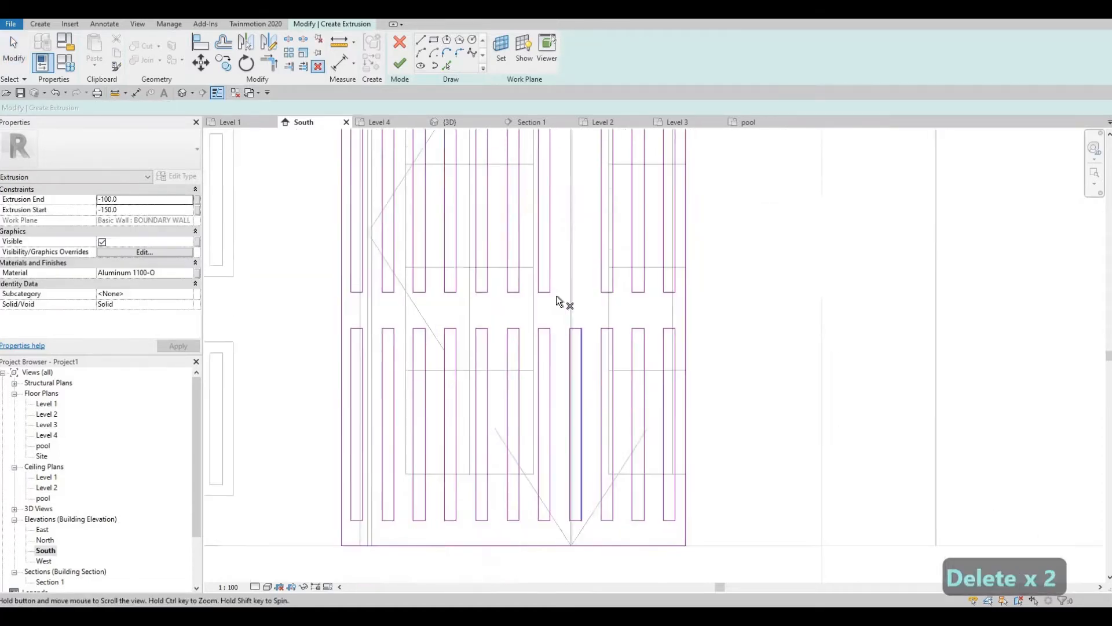
left_click(589, 517)
key("Delete")
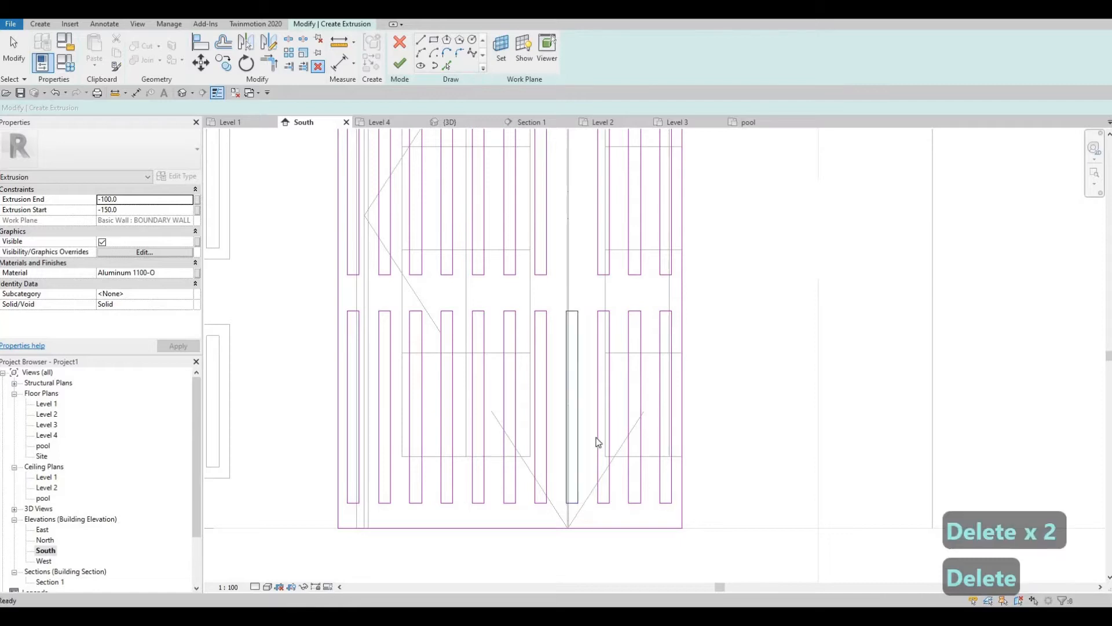
- Copy the seventh column's upper and lower slots to the right into the empty eighth column of the gate sketch
middle_click_drag(550, 200, 559, 268)
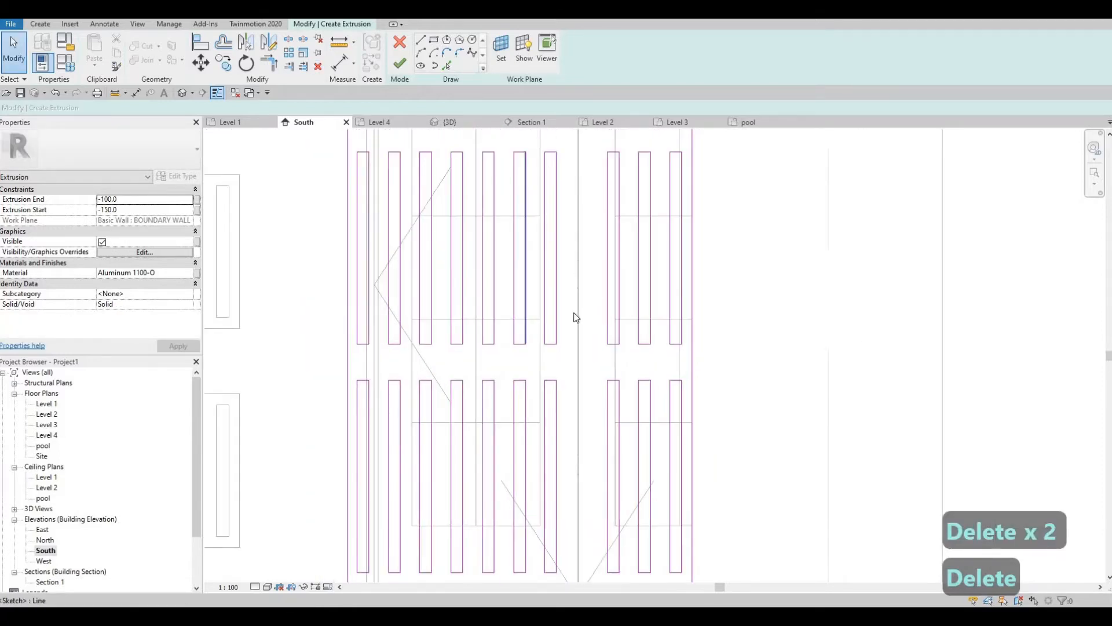
left_click_drag(584, 576, 583, 576)
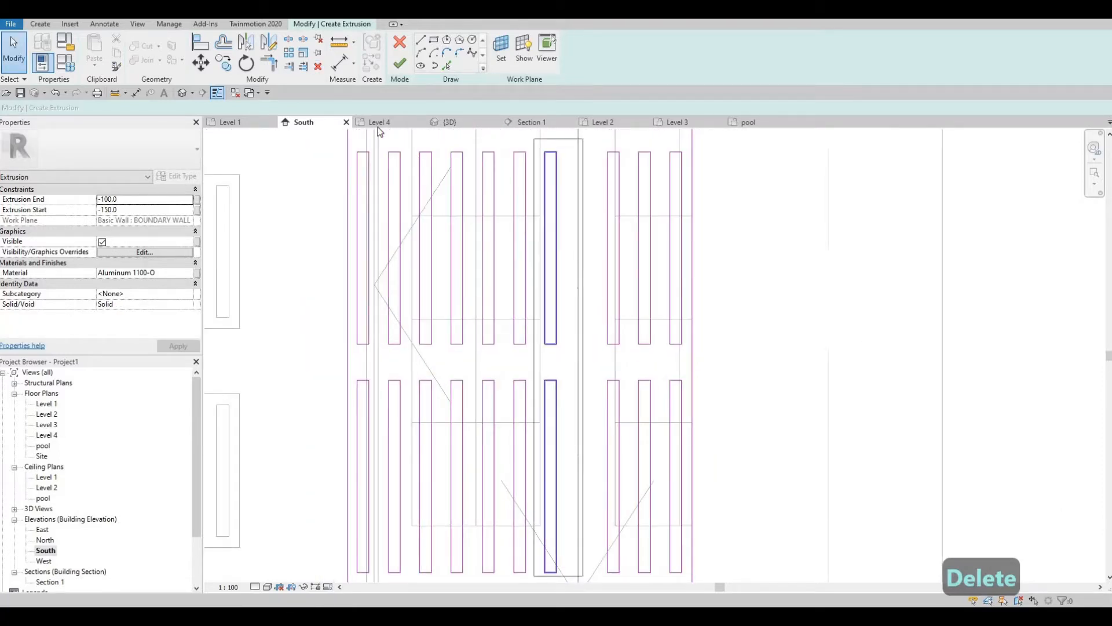
left_click(222, 64)
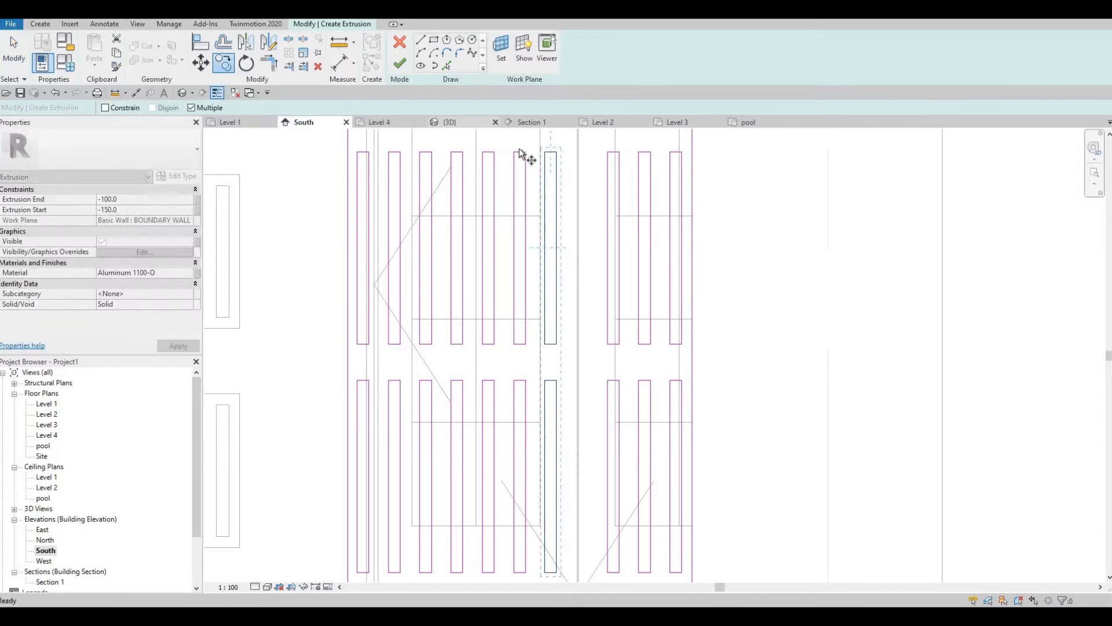
left_click(547, 152)
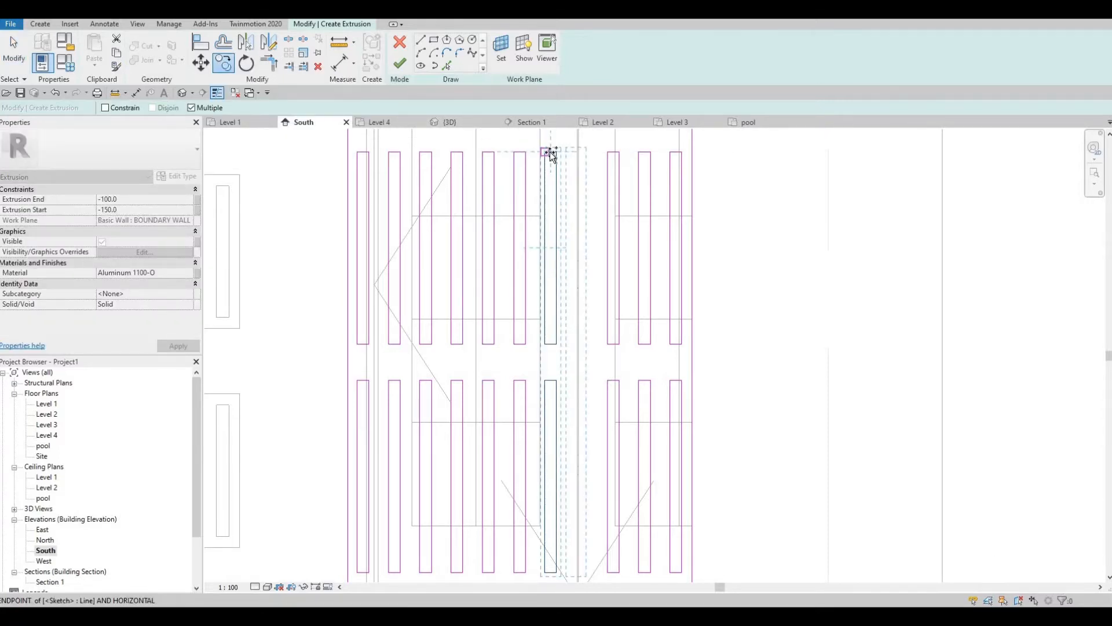
key("Escape")
key("Escape")
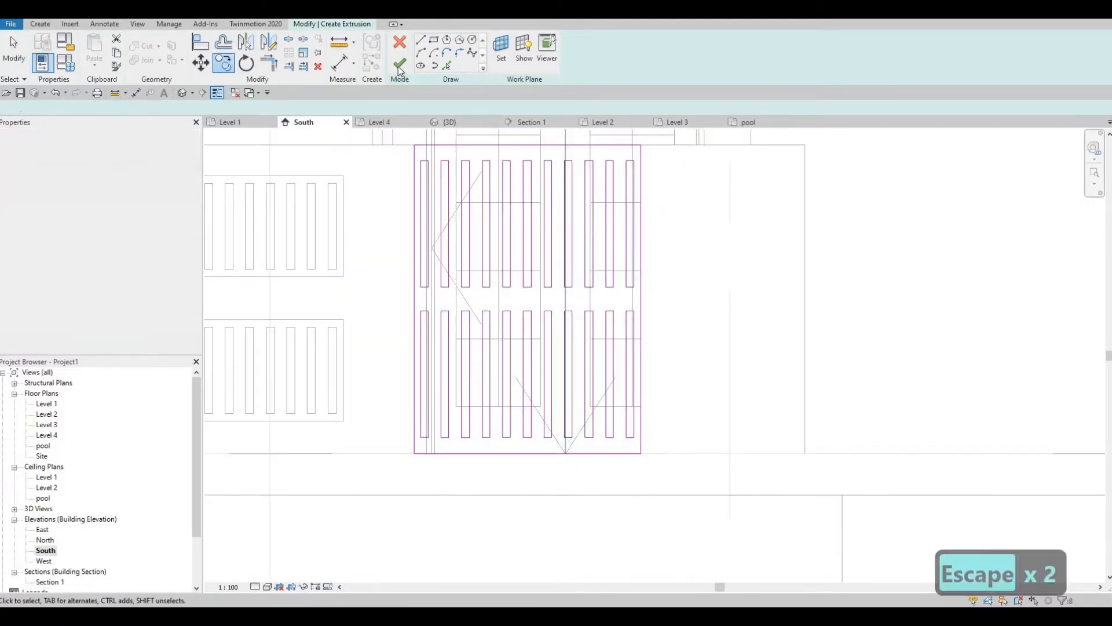
- Finish the gate's extrusion sketch and in-place model, and inspect the result in 3D
left_click(399, 66)
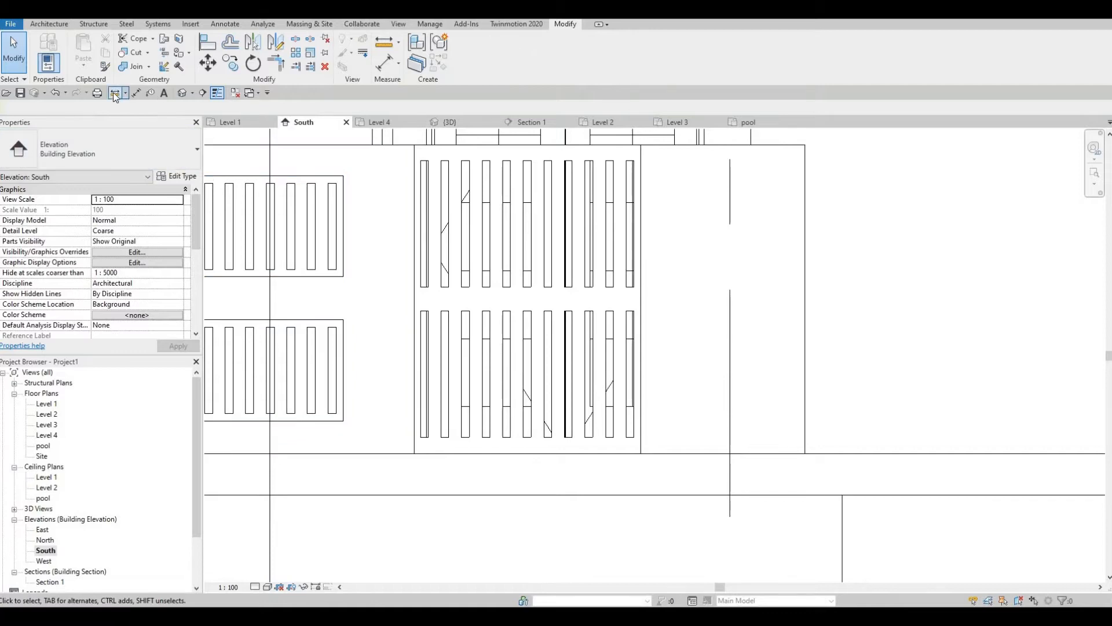
left_click(182, 92)
middle_click_drag(265, 313, 743, 338, "shift")
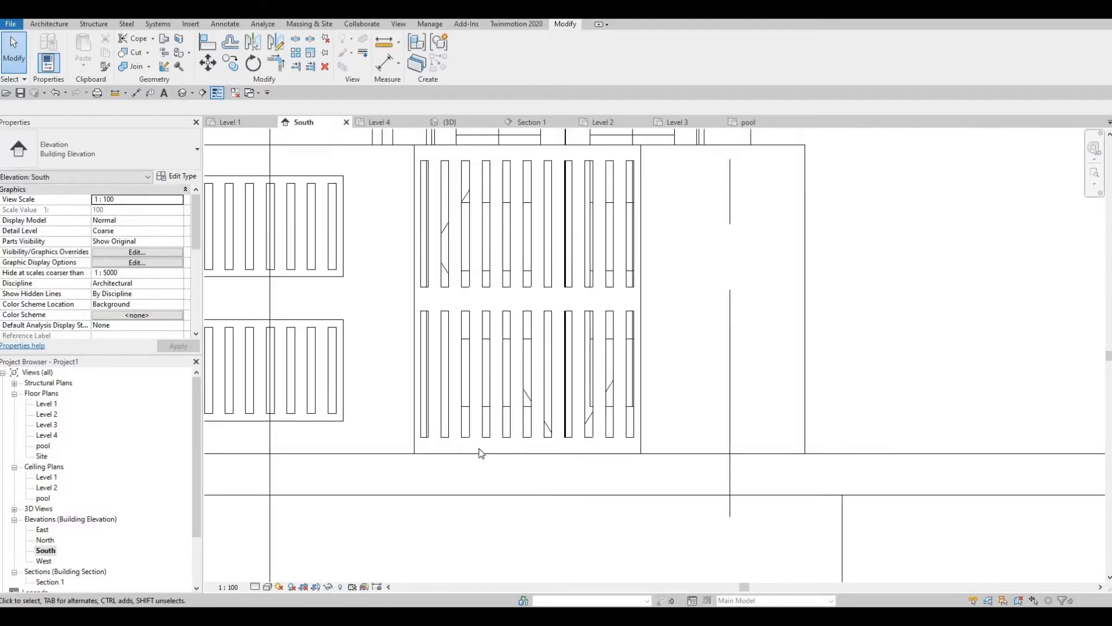
- Start a new in-place component in the Generic Models category from the South elevation
scroll(541, 486, "down", 1)
middle_click_drag(927, 371, 727, 377)
scroll(728, 377, "down", 1)
scroll(481, 289, "down", 1)
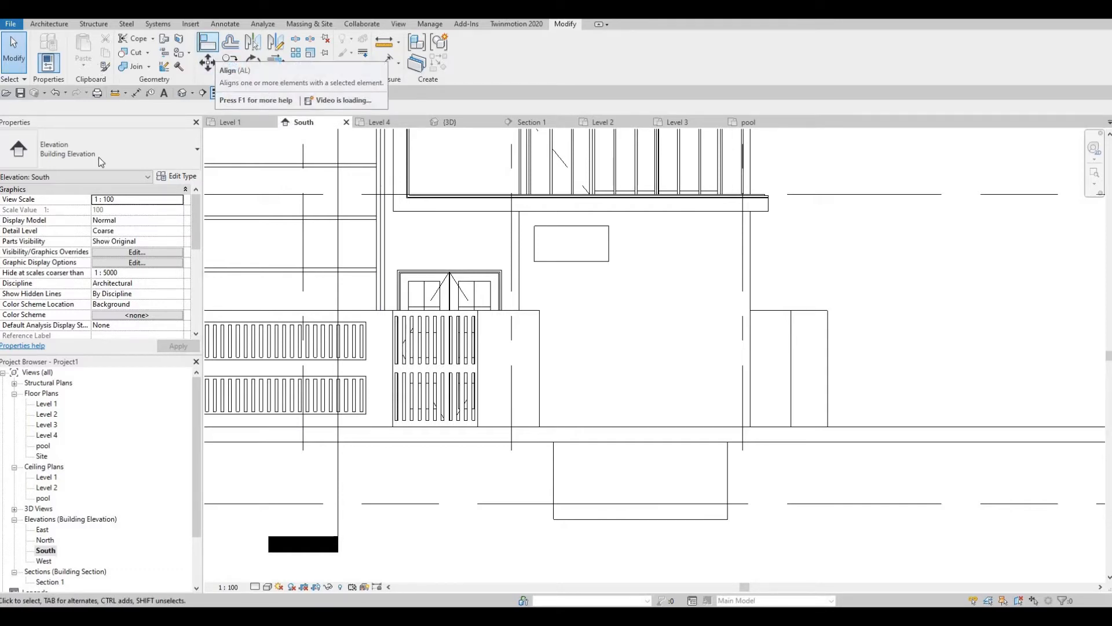
left_click(49, 24)
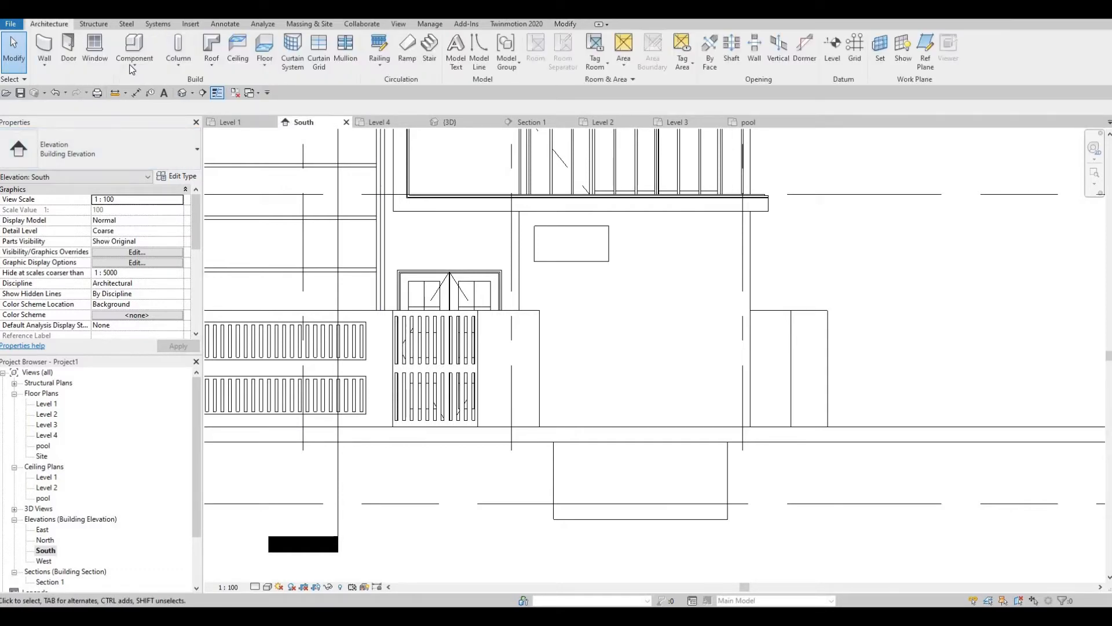
left_click(135, 62)
left_click(155, 112)
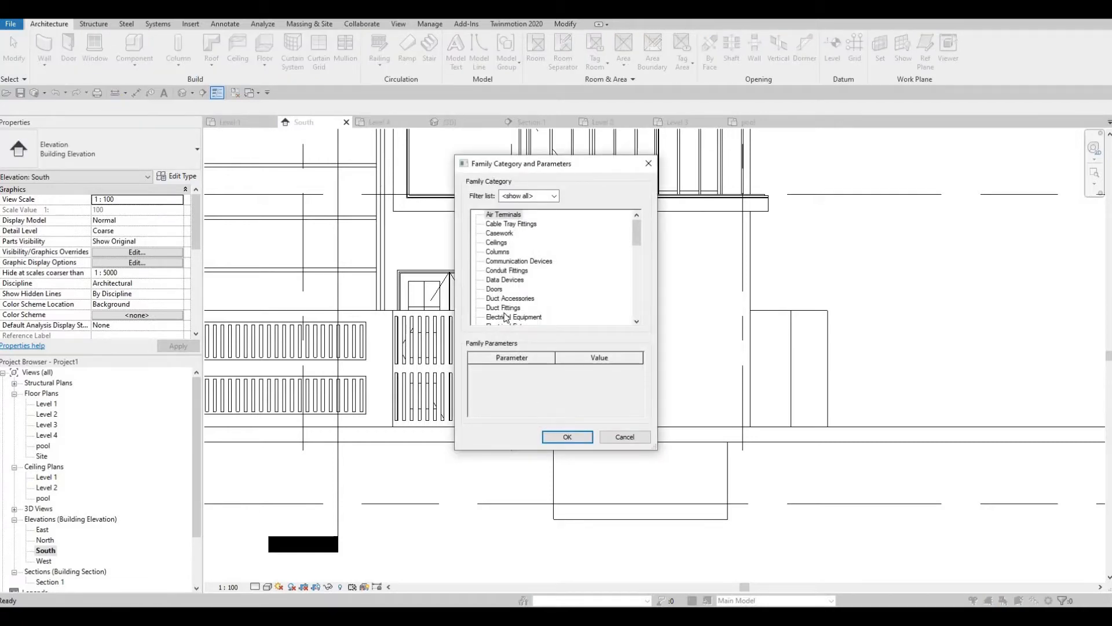
scroll(523, 283, "down", 1)
scroll(523, 285, "down", 3)
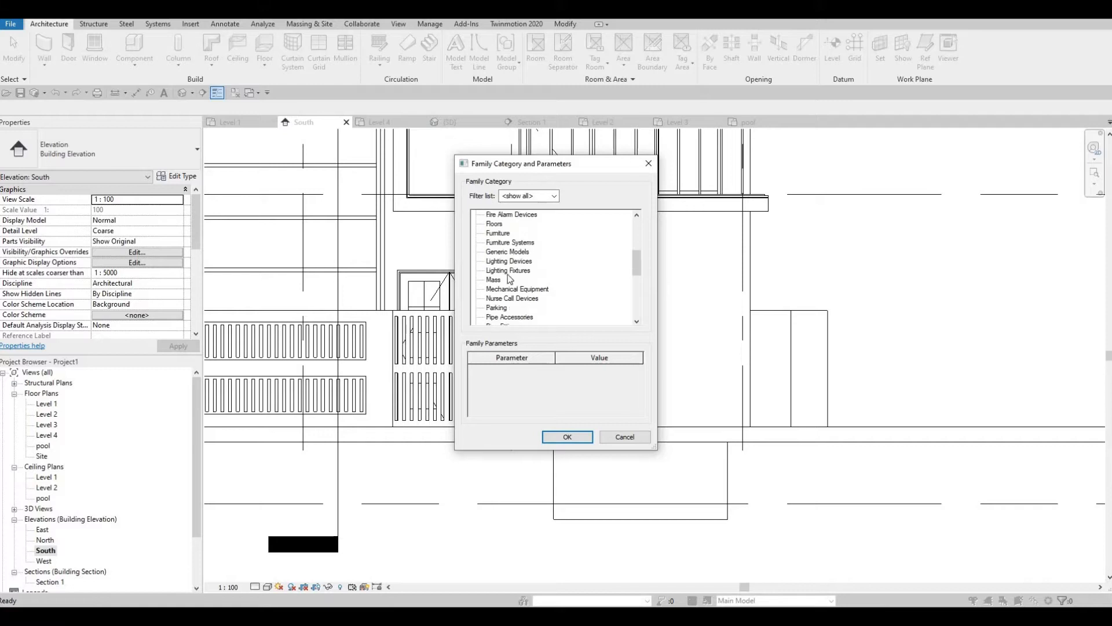
left_click(567, 436)
left_click(543, 332)
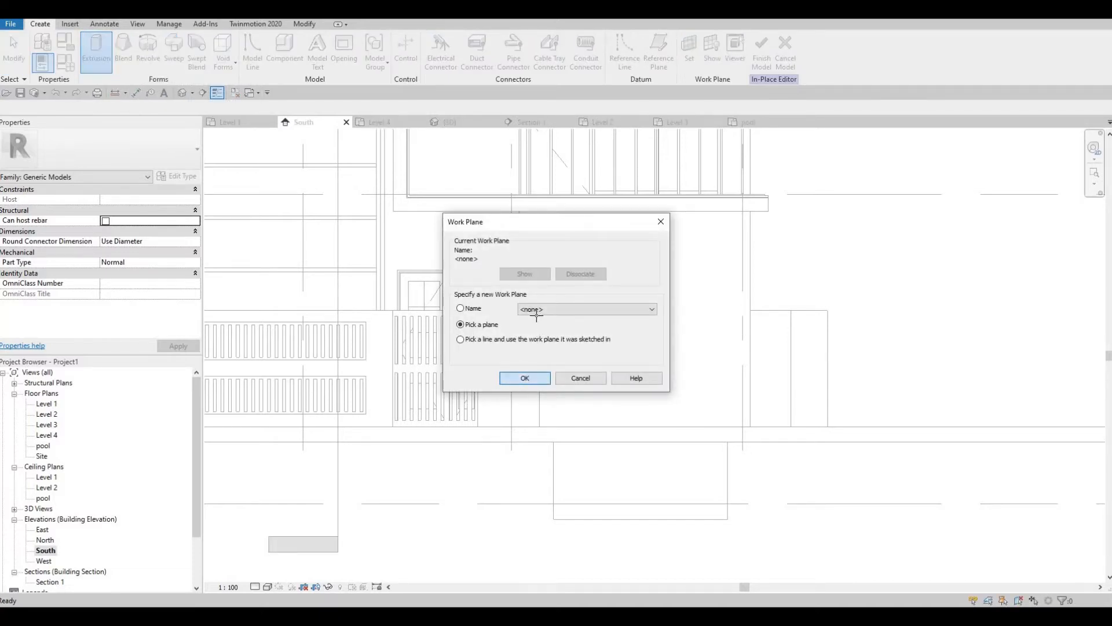
- Pick the boundary wall's face as the extrusion work plane and sketch a 3250 x 1500 mm rectangle across the wide entrance opening
key("Return")
left_click(565, 325)
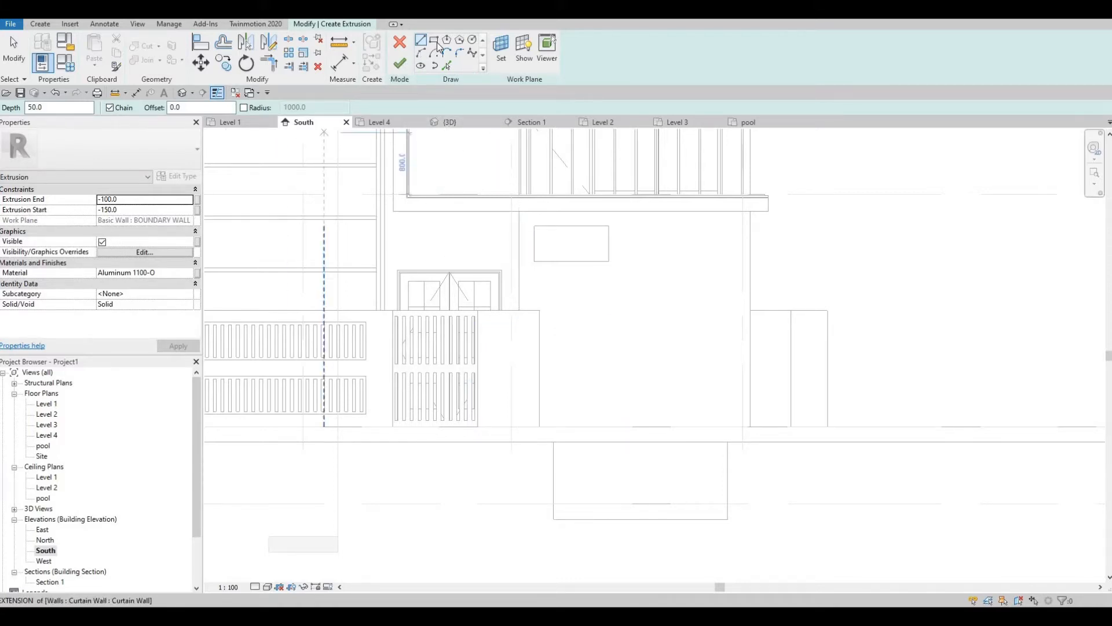
left_click(434, 39)
middle_click_drag(461, 283, 392, 232)
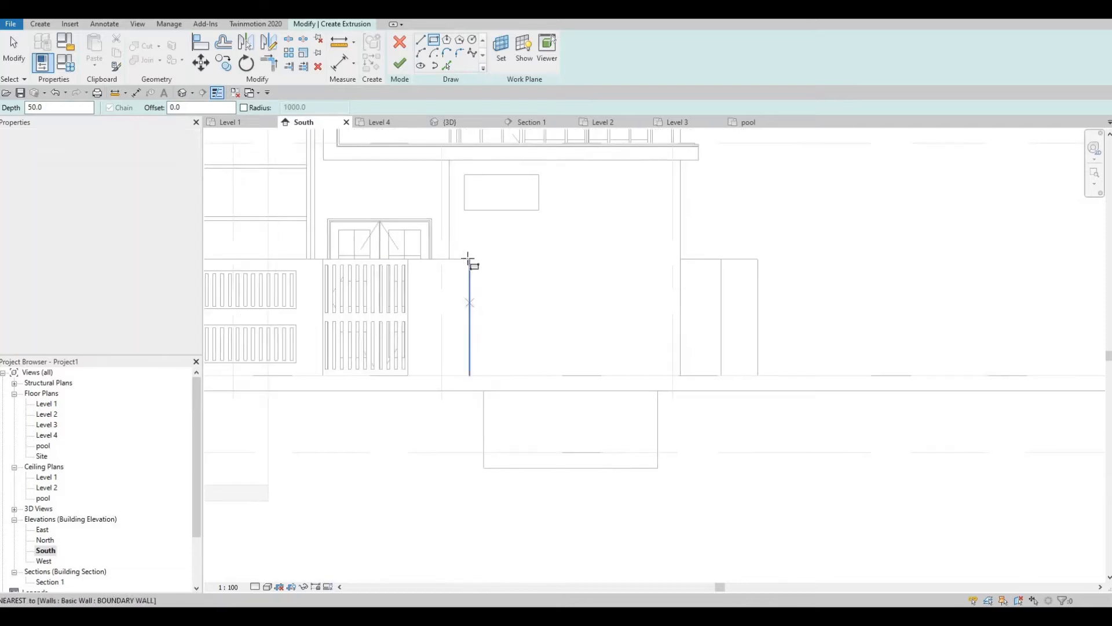
left_click(469, 259)
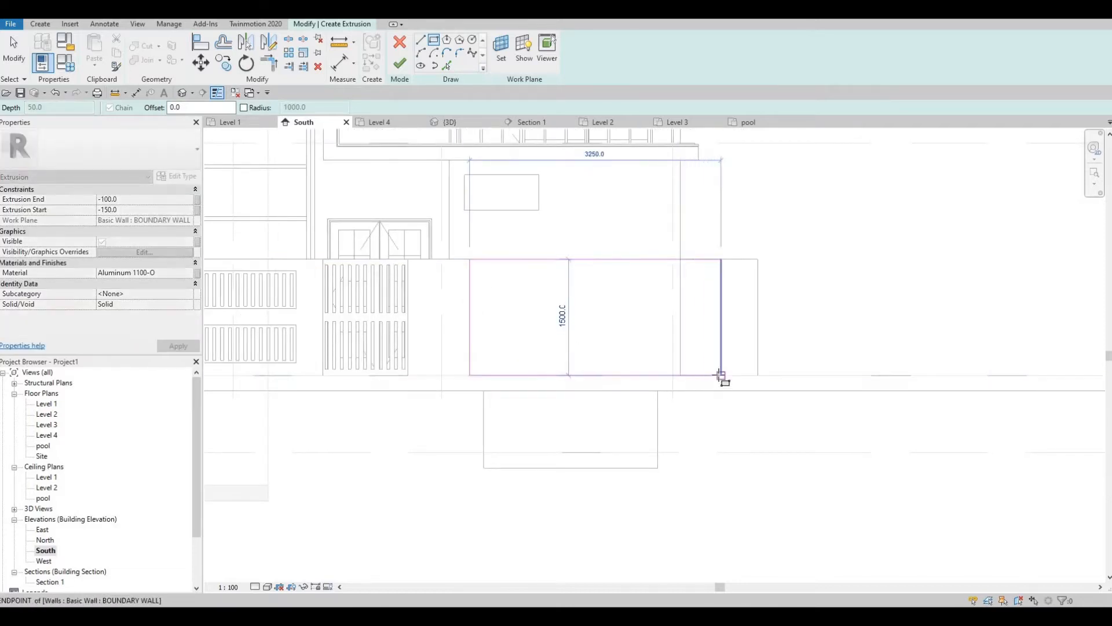
left_click(684, 418)
key("Escape")
key("Escape")
- Trace the upper slot in the small gate's rightmost column with a rectangle in the new sketch
middle_click_drag(406, 308, 393, 327)
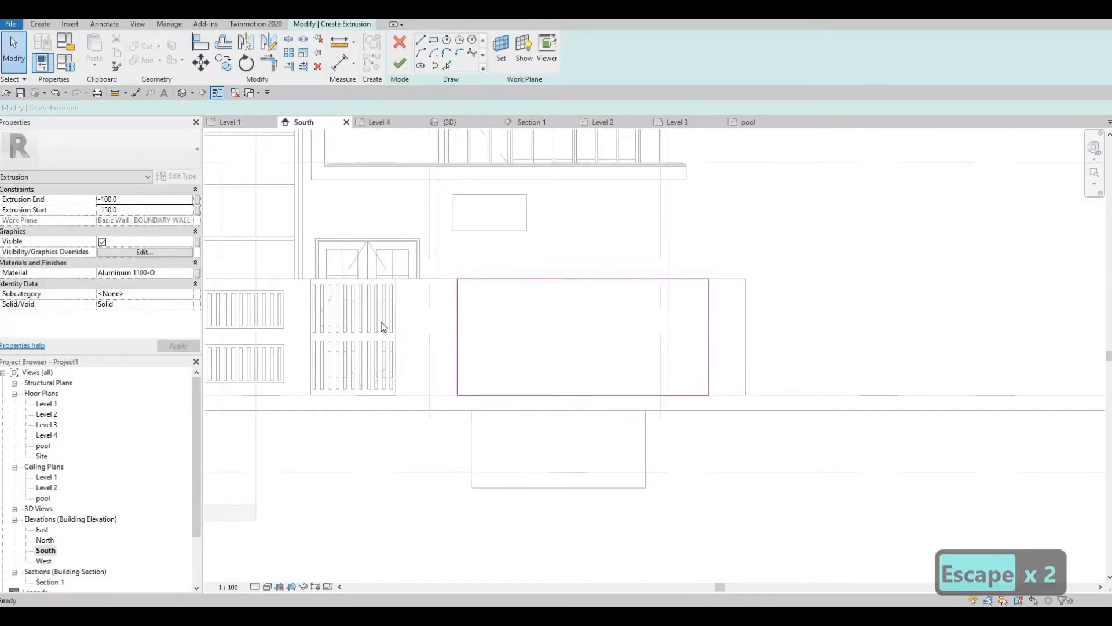
scroll(285, 330, "up", 2)
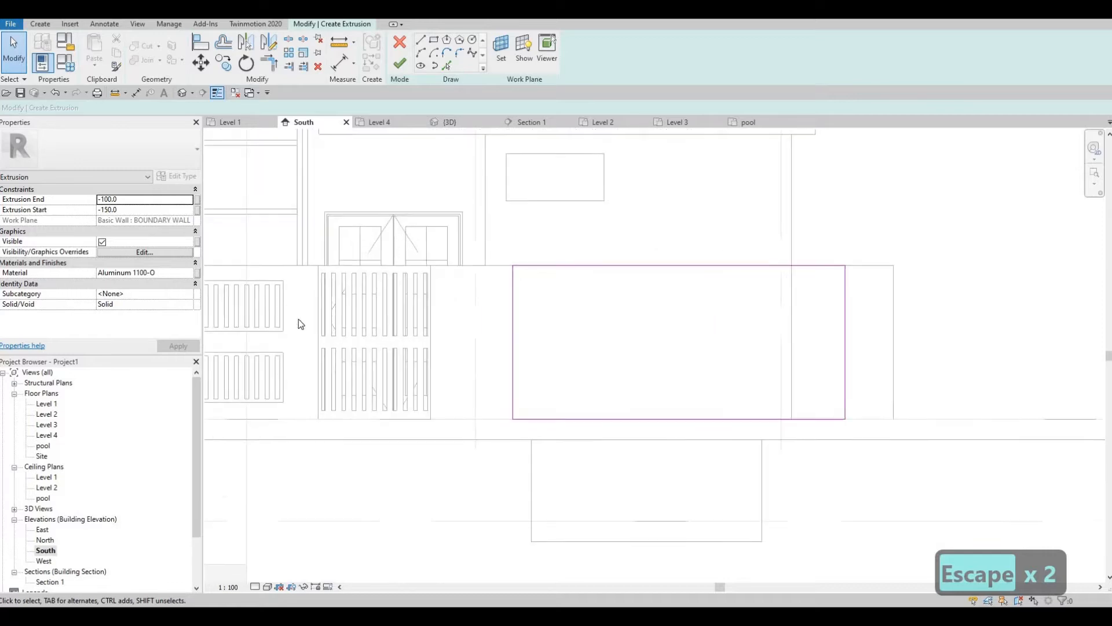
scroll(544, 301, "up", 3)
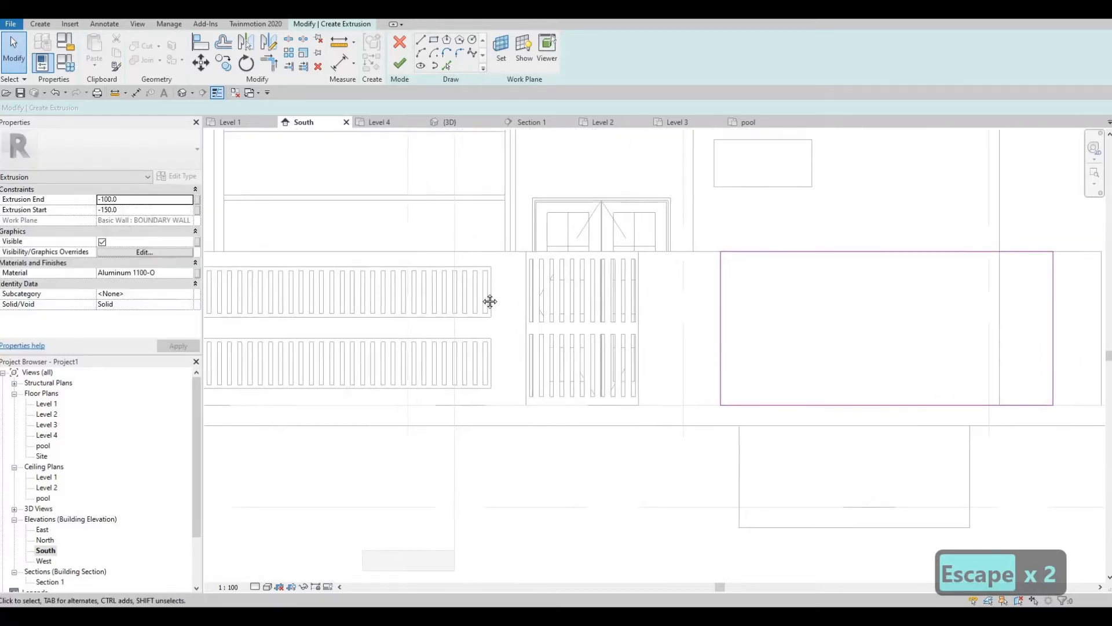
middle_click_drag(565, 329, 474, 318)
scroll(492, 290, "up", 2)
scroll(553, 287, "up", 1)
middle_click_drag(553, 288, 502, 301)
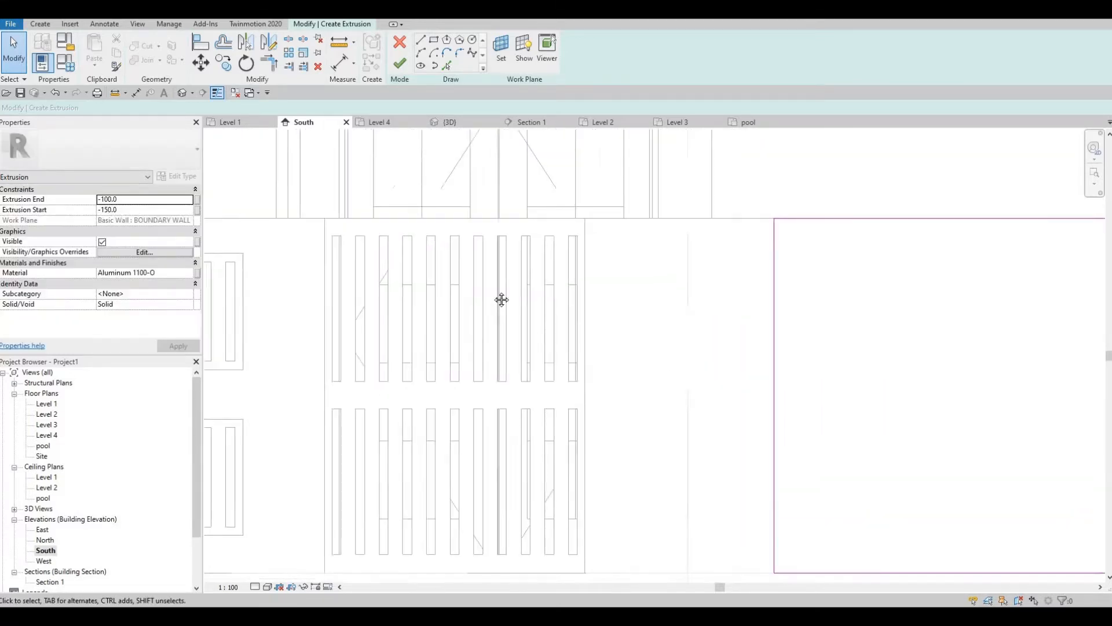
scroll(632, 304, "down", 2)
mouse_move(631, 304)
middle_mouse_down()
mouse_move(545, 308)
mouse_move(502, 277)
mouse_move(454, 289)
middle_mouse_up()
scroll(501, 277, "down", 3)
scroll(477, 271, "up", 1)
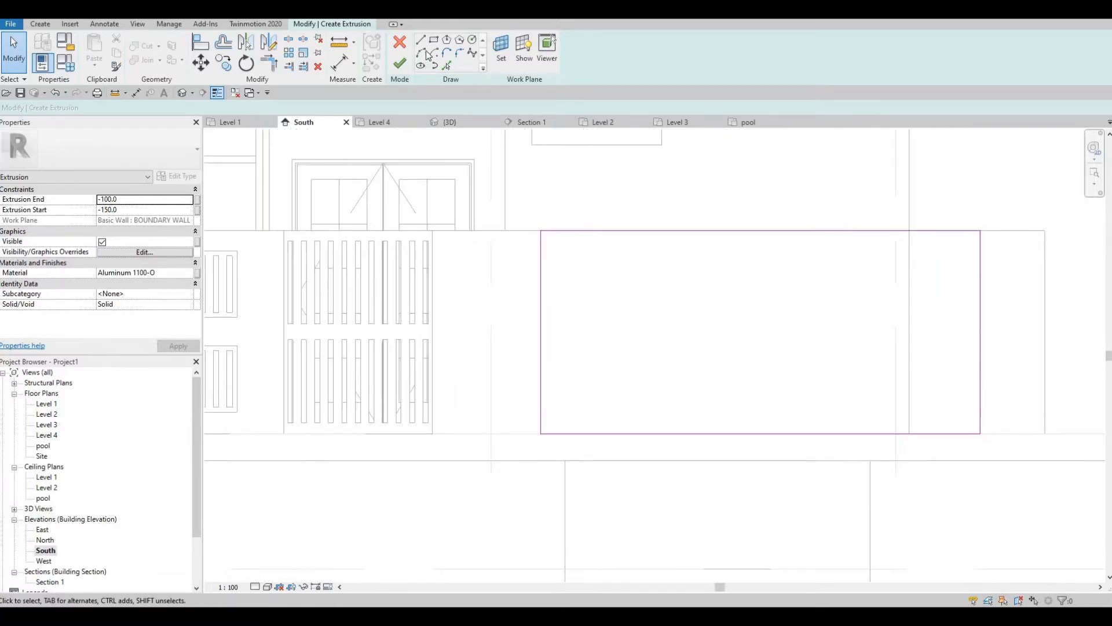
scroll(414, 225, "up", 1)
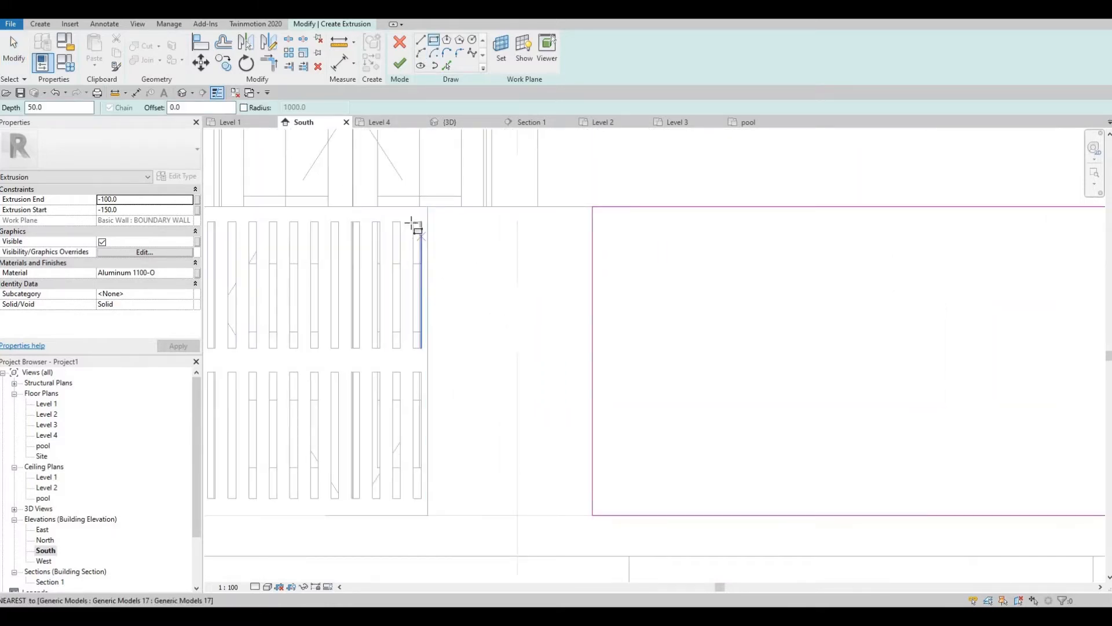
scroll(422, 320, "up", 1)
left_click(419, 362)
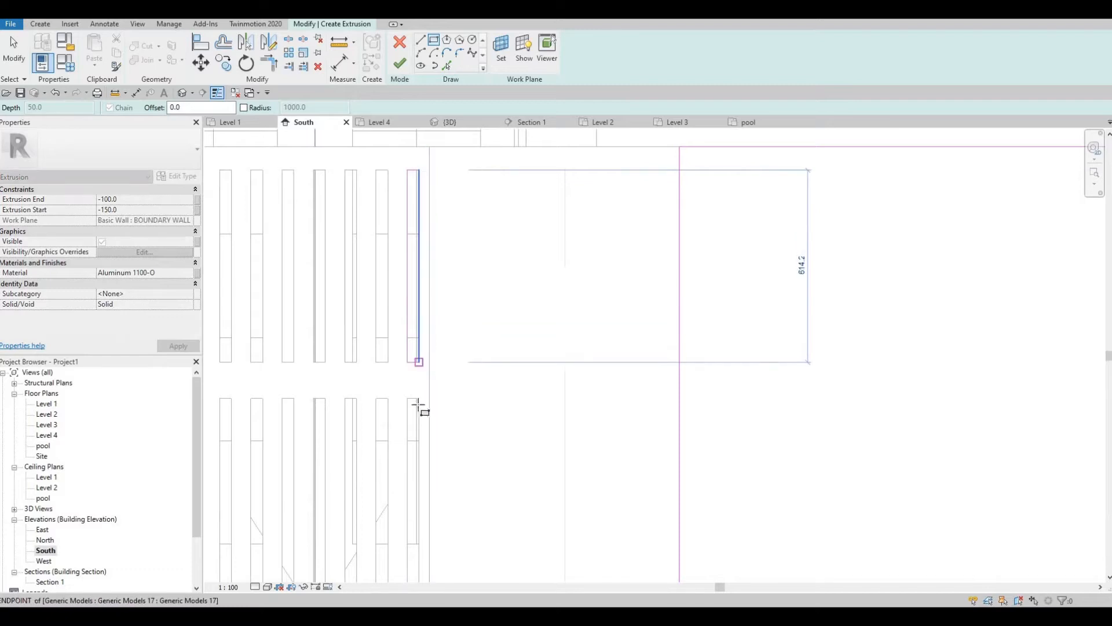
- Trace the lower slot in the small gate's rightmost column with a second rectangle
left_click(407, 398)
middle_click_drag(419, 547, 414, 342)
scroll(415, 385, "up", 2)
left_click(414, 382)
scroll(429, 359, "down", 4)
key("Escape")
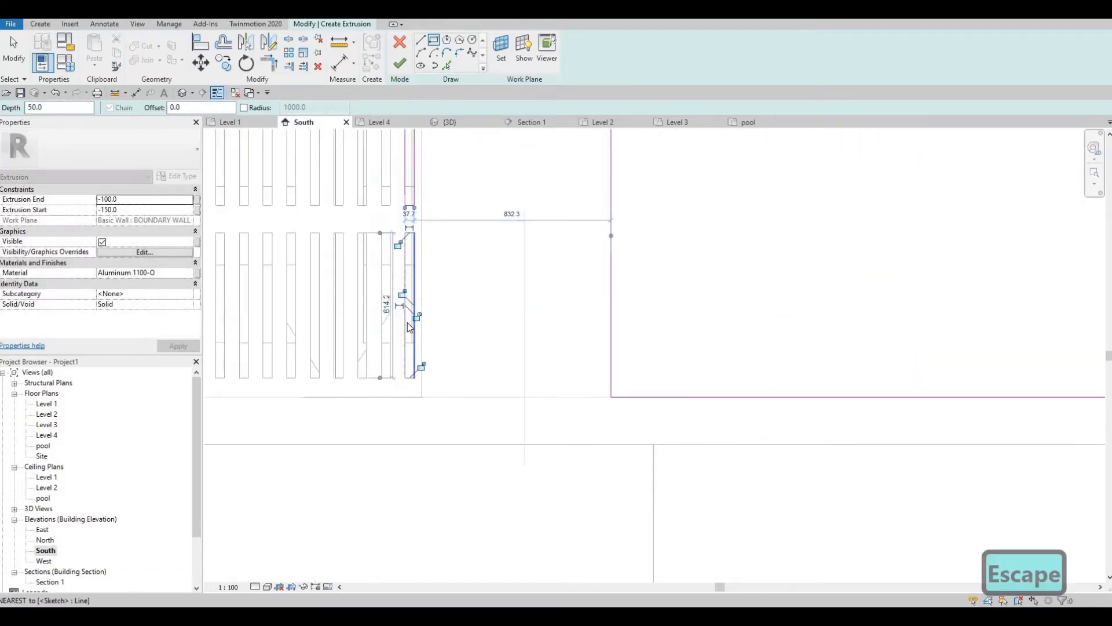
key("Escape")
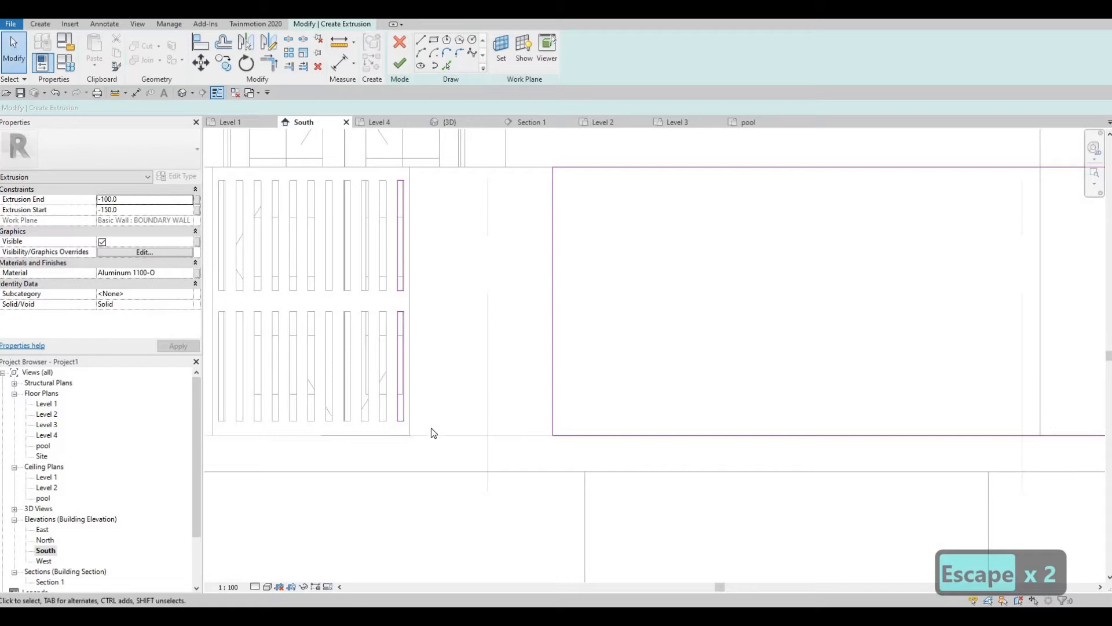
- Select both traced slots and nudge them right until they sit just inside the wide gate outline's left edge
left_click_drag(388, 174, 432, 430)
key("Right")
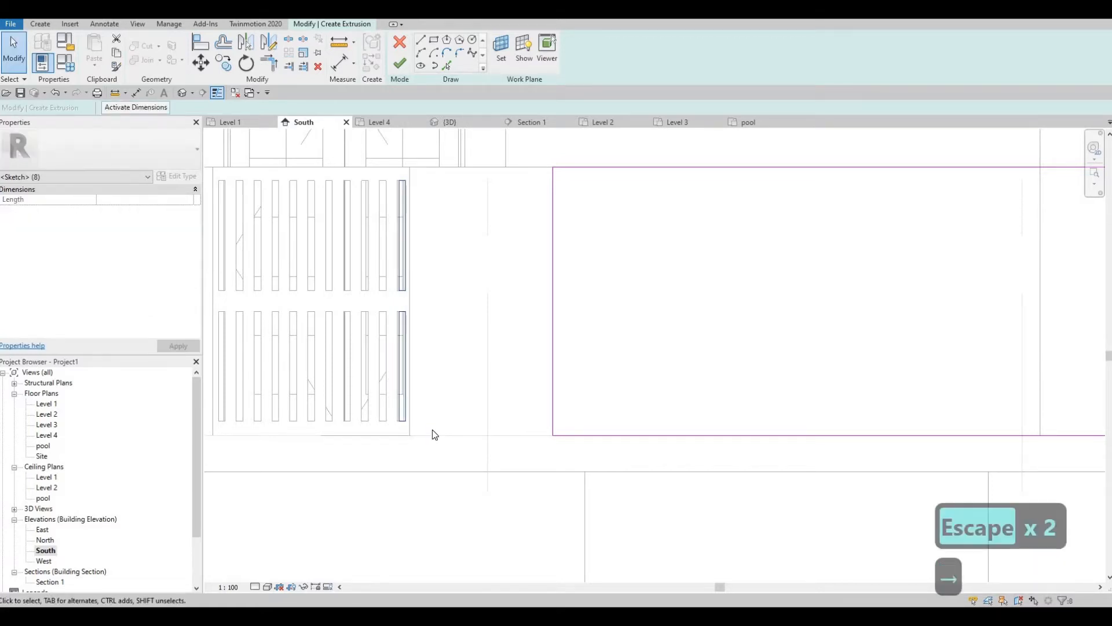
key("Right")
key("Right")
key("Right")
key("Right")
key("Right")
key("Right")
key("Right")
key("Right")
key("Right")
key("Right")
key("Right")
key("Right")
key("Right")
key("Right")
key("Right")
key("Right")
key("Right")
key("Right")
key("Right")
key("Right")
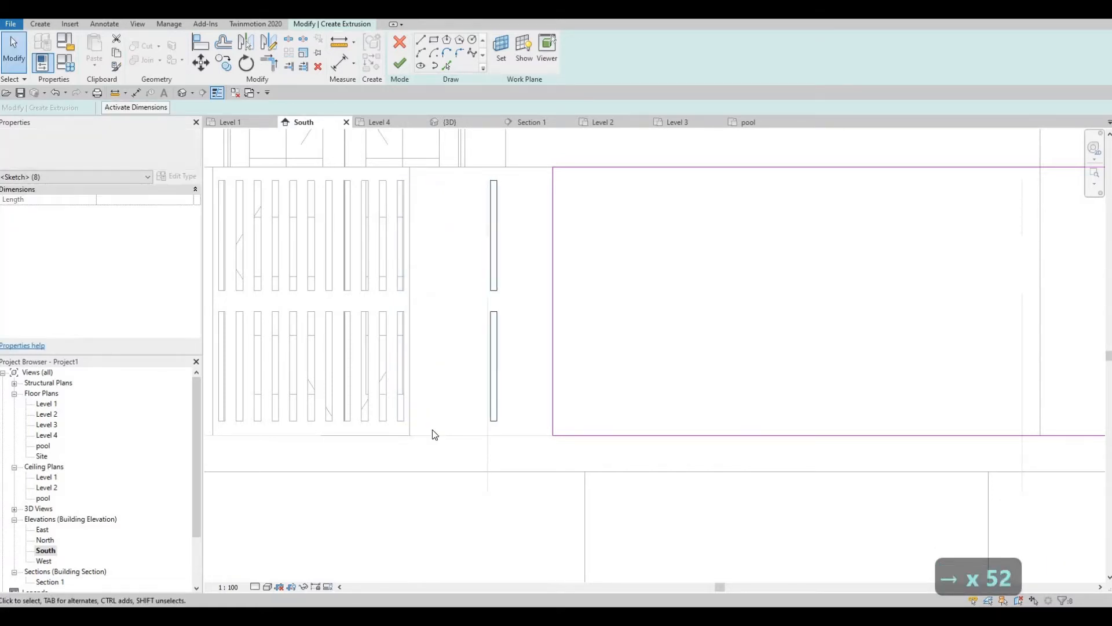
key("Right")
key("Right")
key("Right")
key("Right")
key("Right")
key("Right")
key("Right")
key("Right")
key("Right")
key("Right")
key("Right")
key("Right")
key("Right")
key("Right")
key("Right")
key("Right")
key("Right")
key("Right")
key("Right")
key("Right")
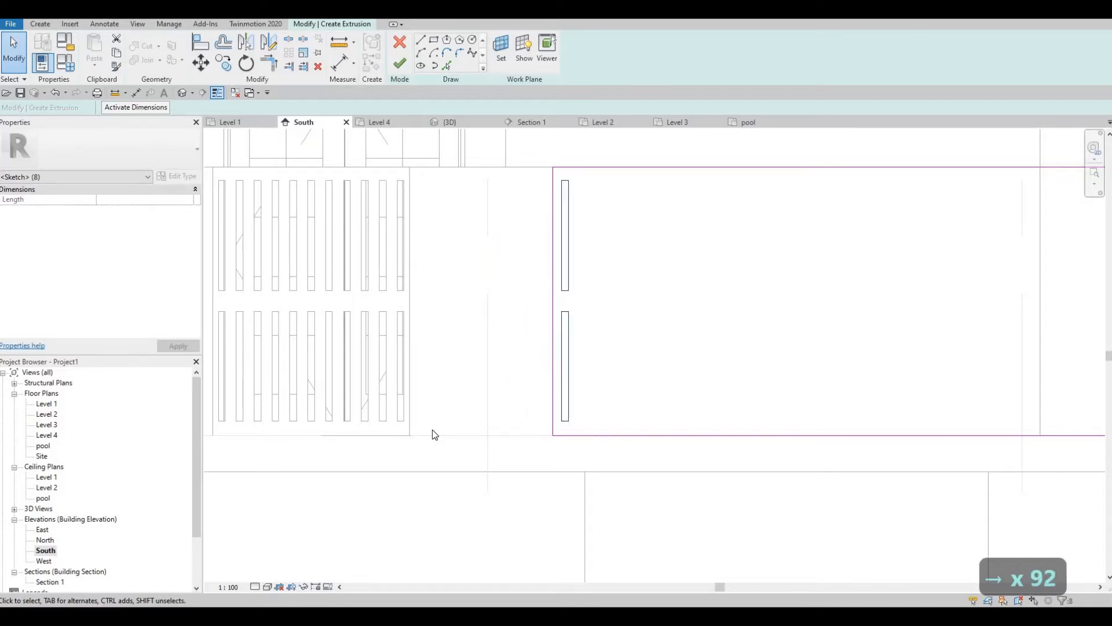
key("Escape")
key("Escape")
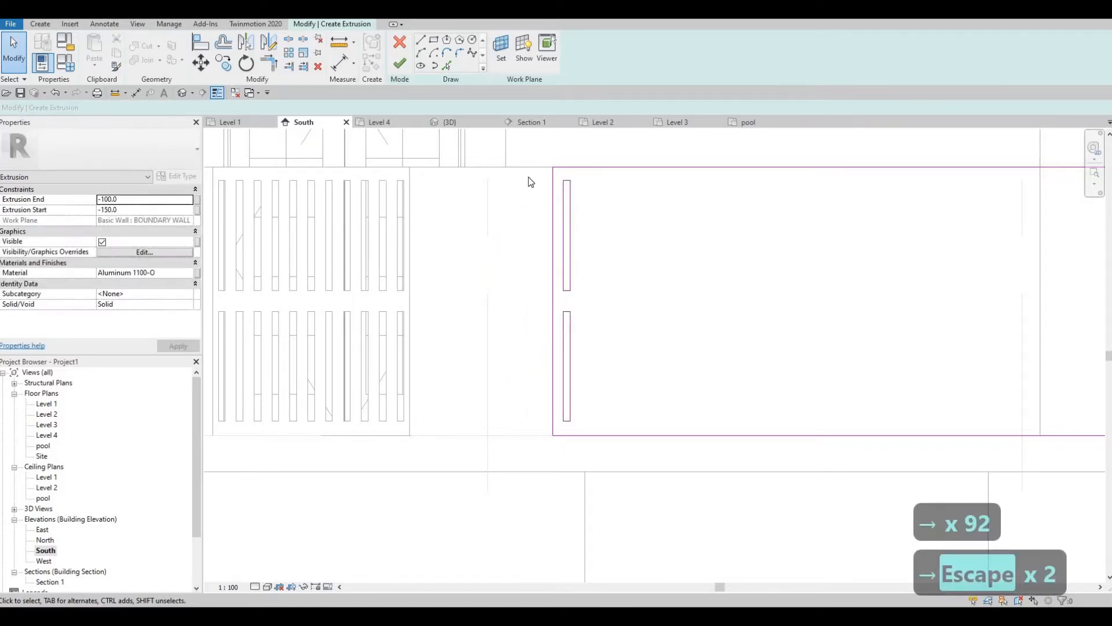
- Copy the slot pair 200 mm to the right inside the wide gate outline, with multiple copies enabled
mouse_move(527, 174)
left_mouse_down()
mouse_move(563, 194)
mouse_move(626, 427)
mouse_move(637, 426)
left_mouse_up()
scroll(609, 400, "down", 3)
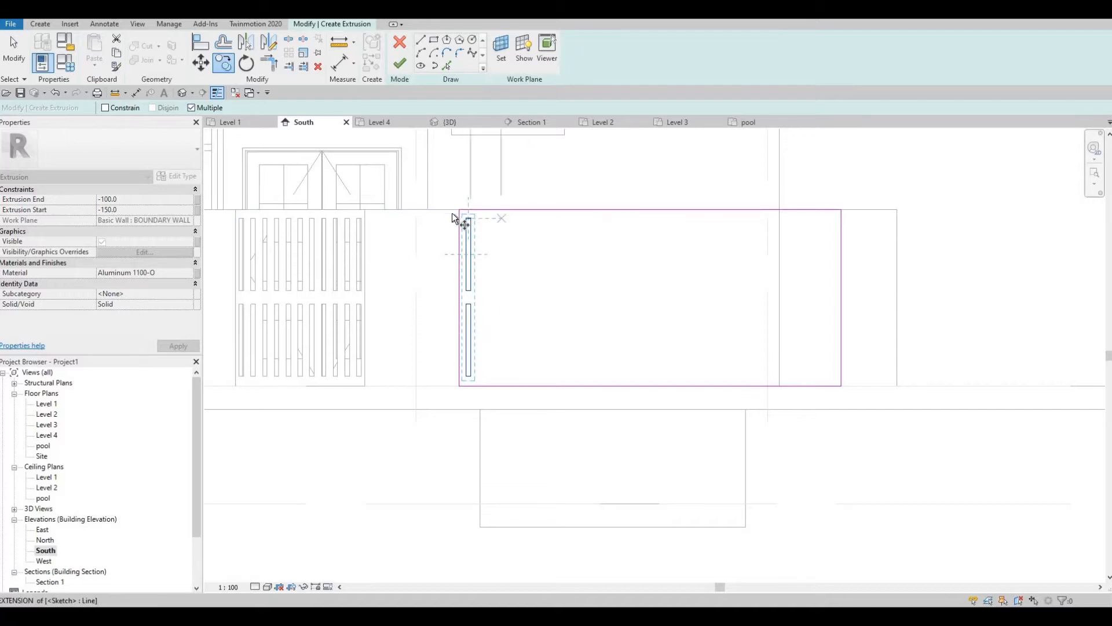
scroll(453, 218, "up", 4)
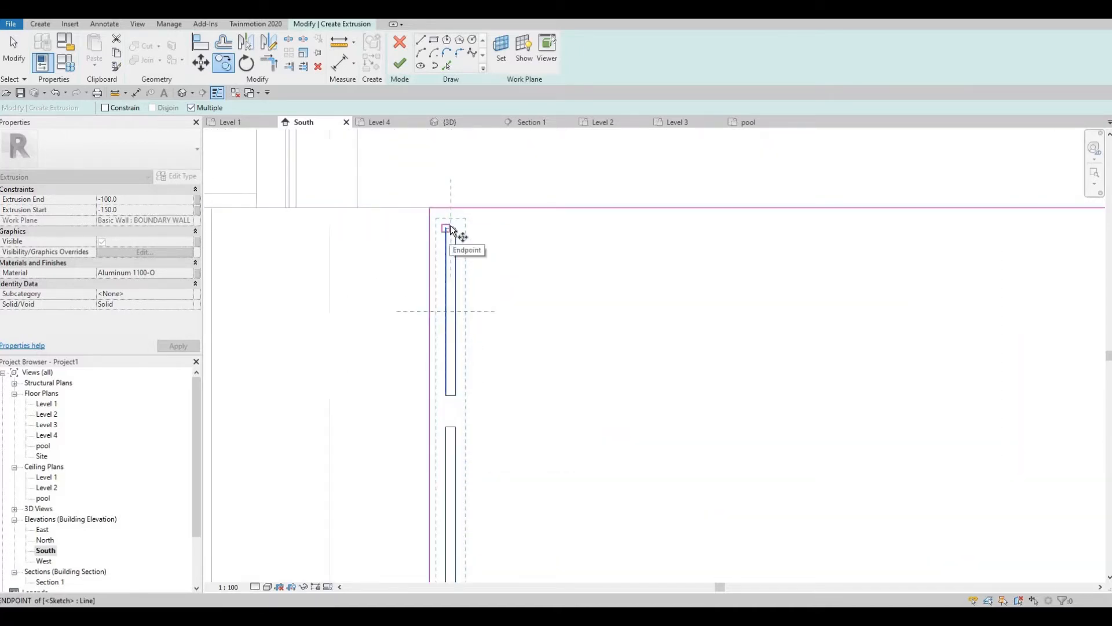
scroll(451, 228, "up", 1)
left_click(451, 228)
middle_click_drag(673, 233, 516, 224)
scroll(516, 223, "down", 1)
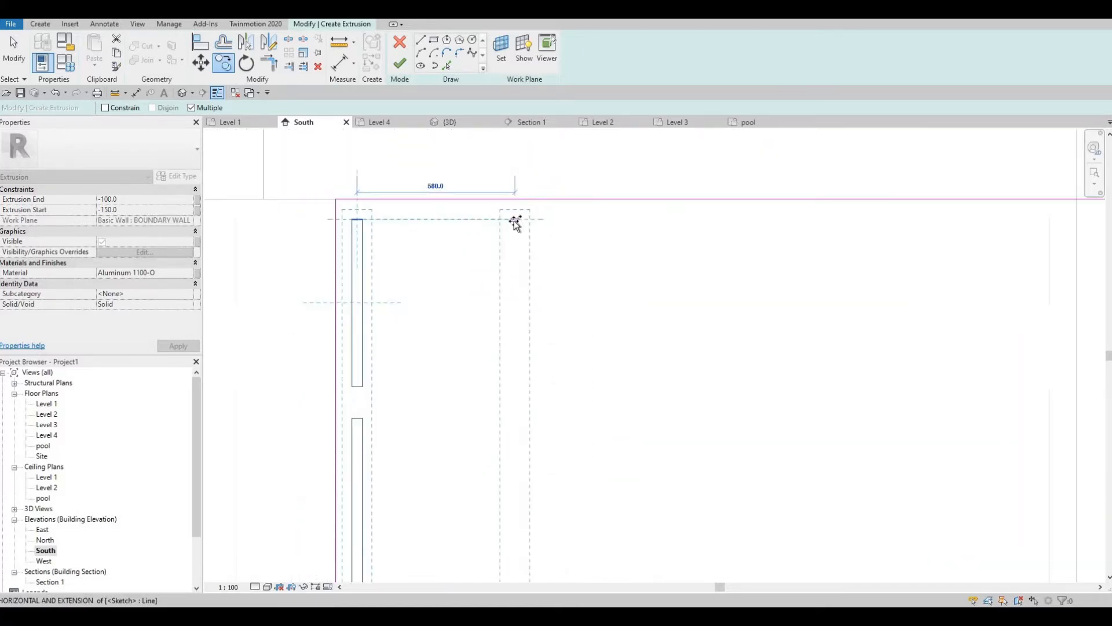
type("200")
key("Return")
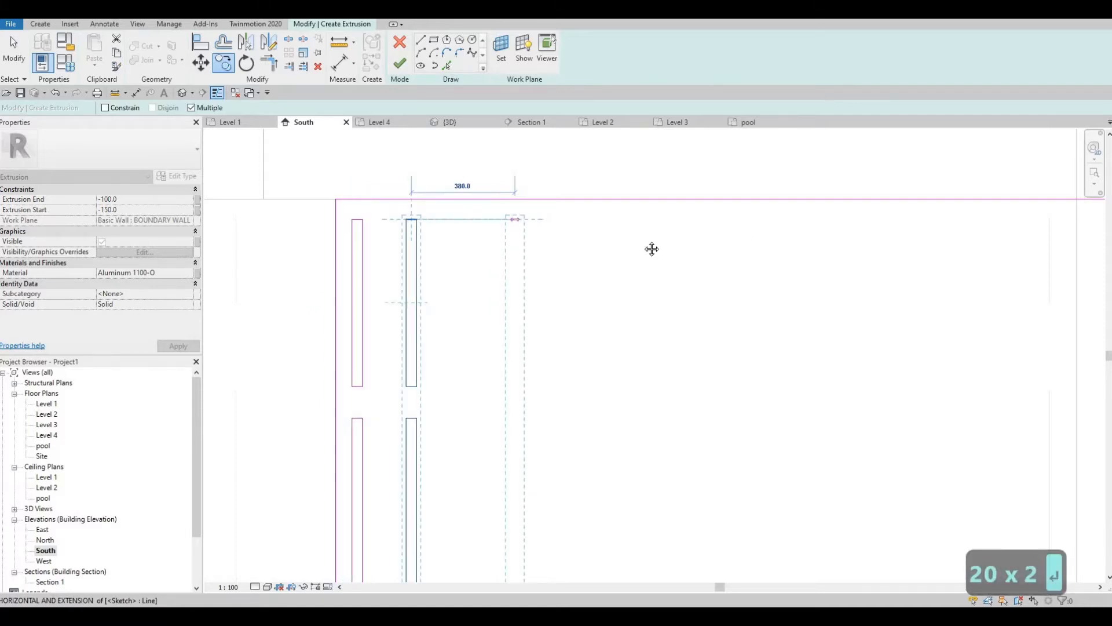
- Add 14 more copies of the slot pair at 200 mm spacing across the wide gate outline towards its right edge
scroll(834, 234, "down", 2)
middle_click_drag(959, 228, 856, 228)
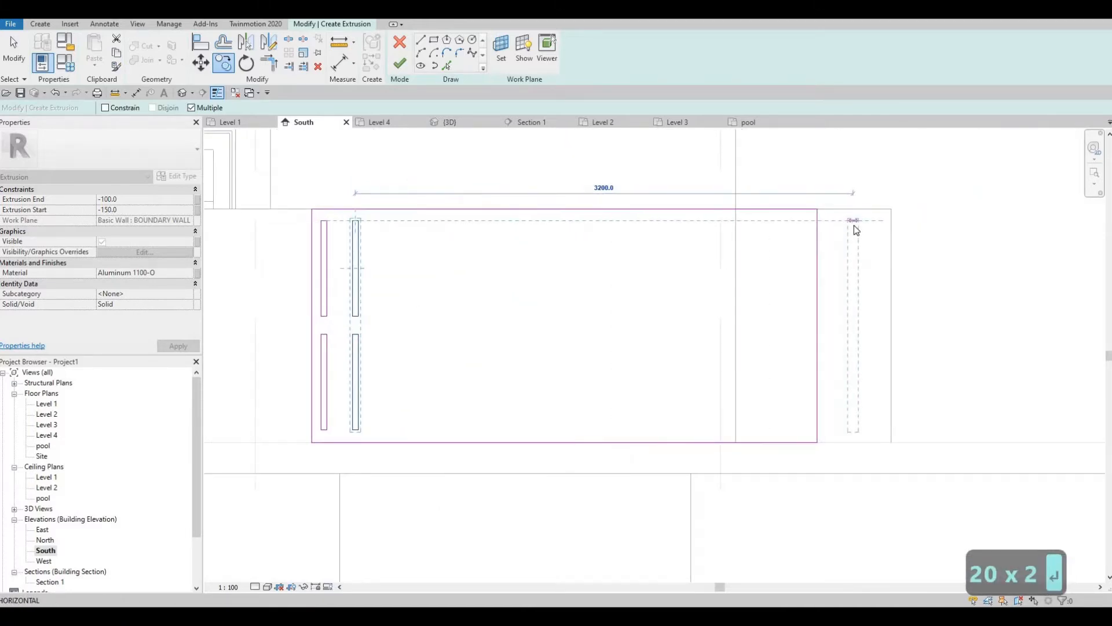
type("200")
key("Return")
type("2")
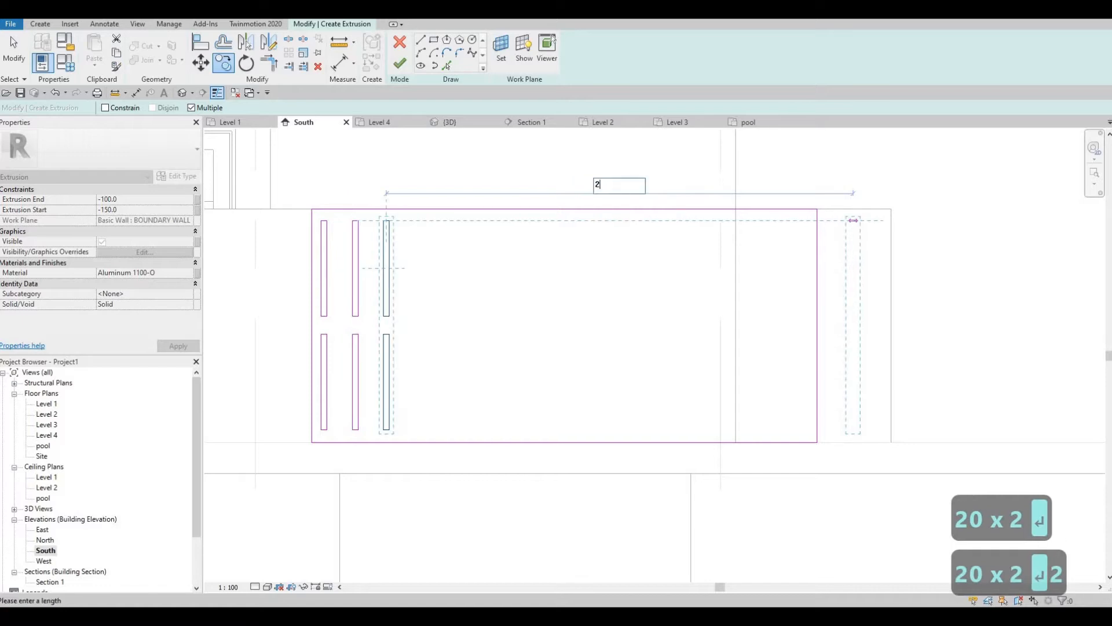
type("00")
key("Return")
type("200")
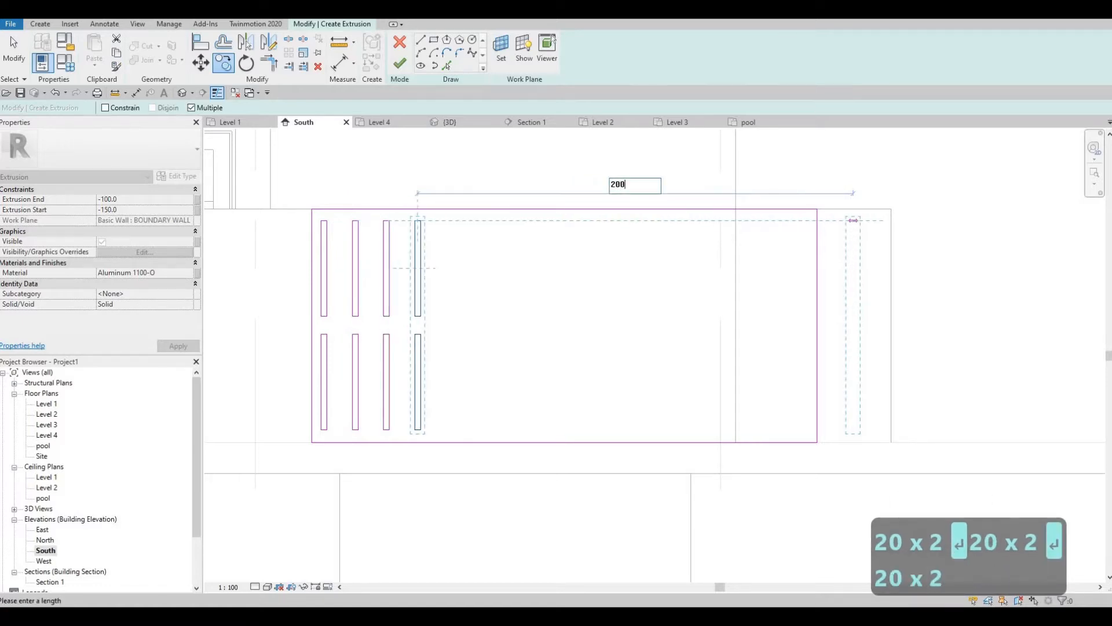
key("Return")
type("200")
key("Return")
type("2")
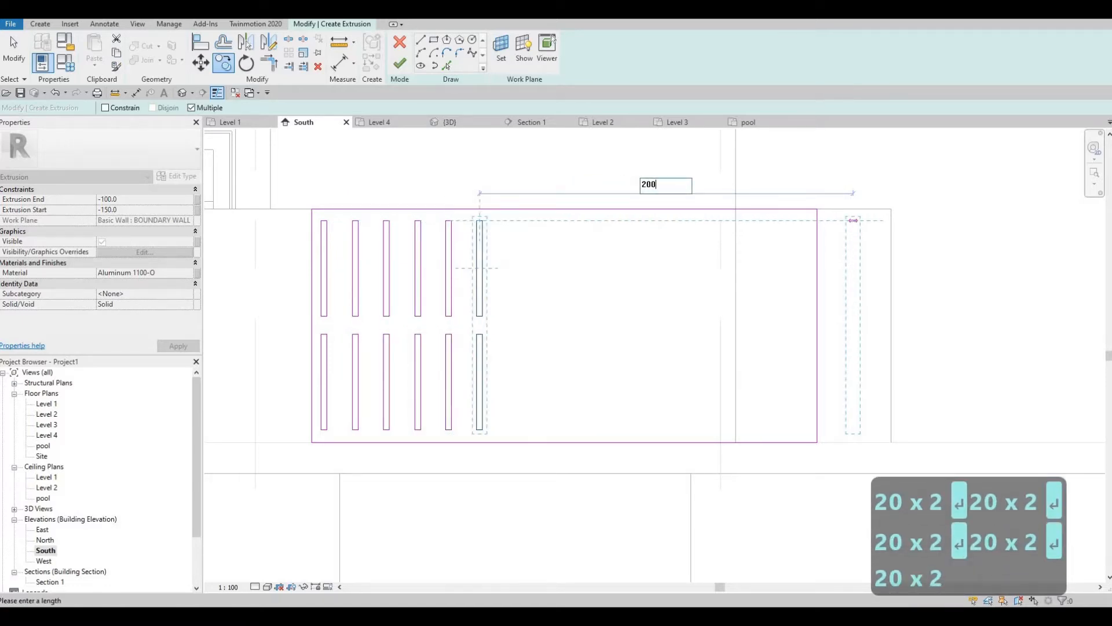
key("Return")
key("Return")
type("2")
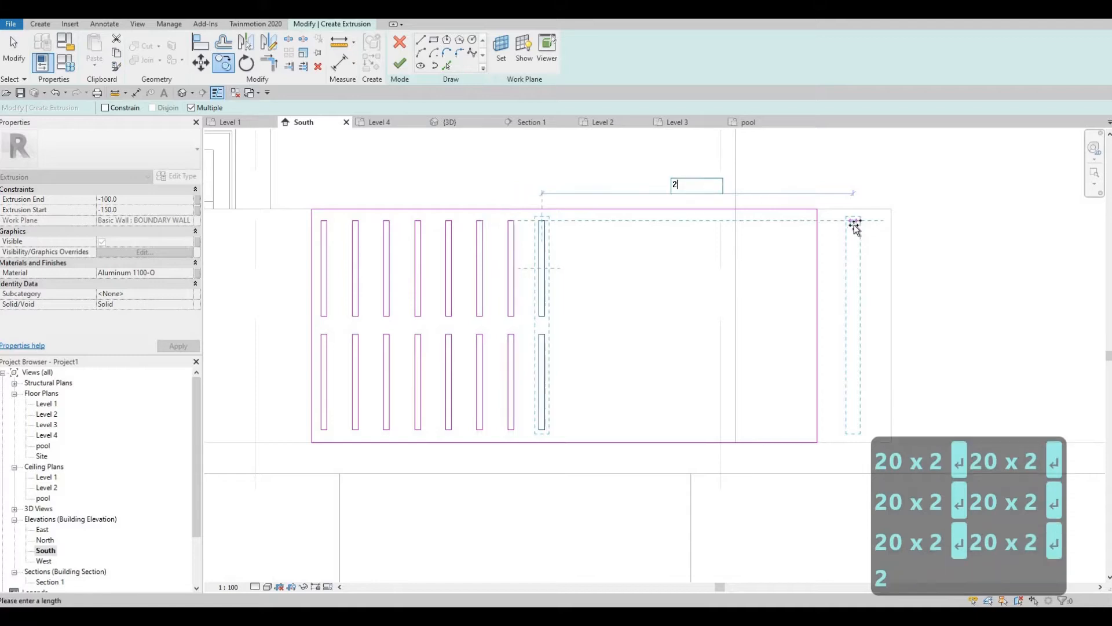
type("00")
key("Return")
type("200")
key("Return")
type("2")
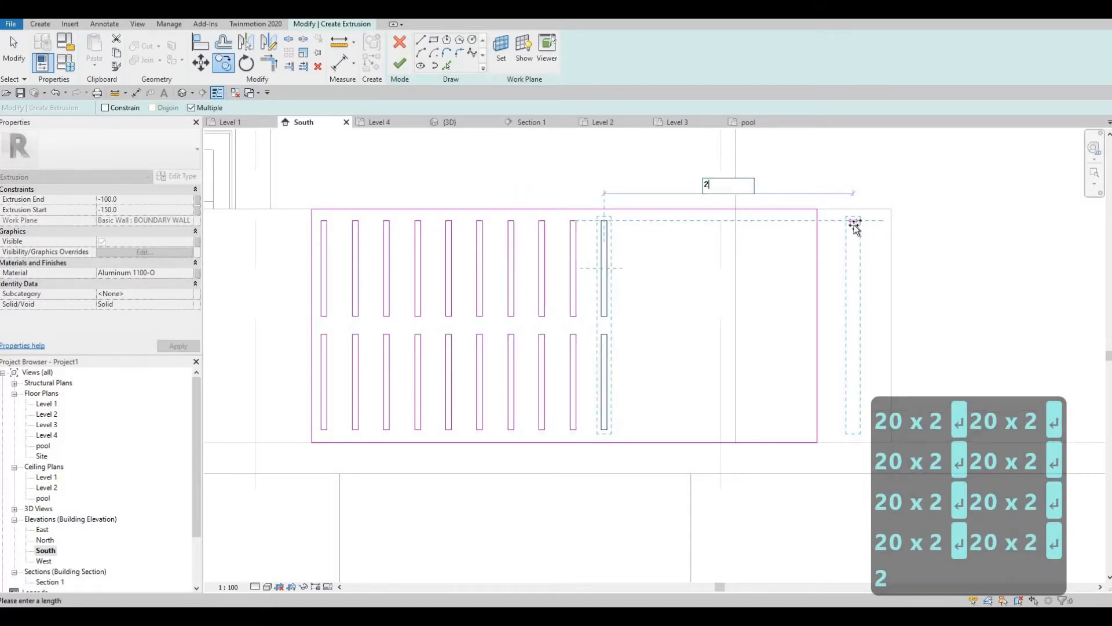
type("00")
key("Return")
type("200")
key("Return")
type("2")
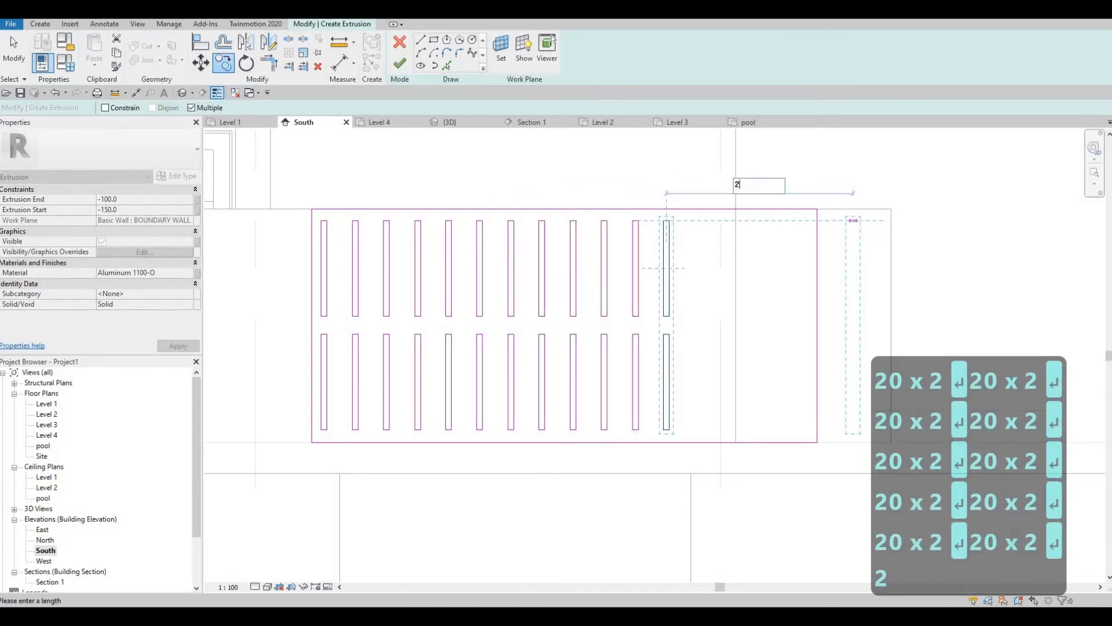
type("00")
key("Return")
type("200")
key("Return")
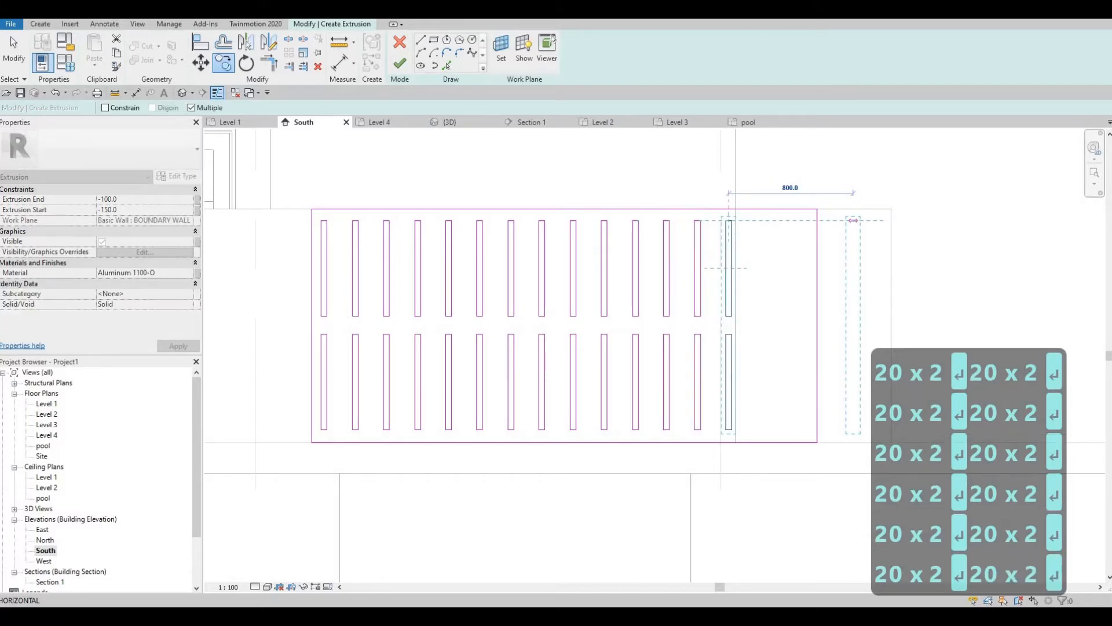
type("200")
key("Return")
type("200")
key("Return")
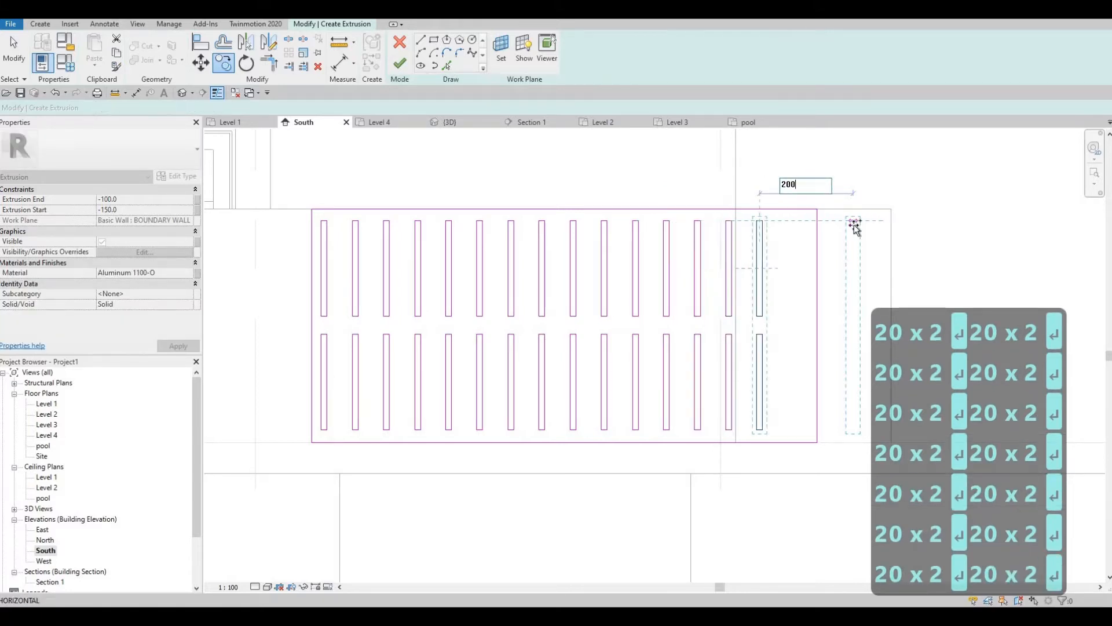
key("Escape")
key("Escape")
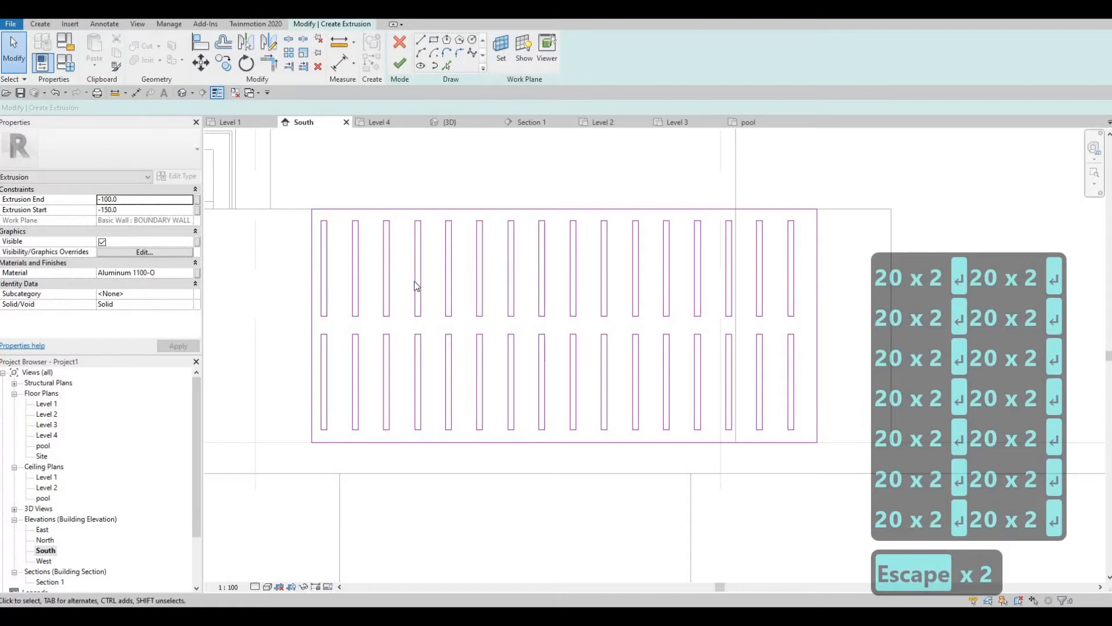
- Select all the slots in the wide gate sketch and nudge them right until they sit centred in the outline
mouse_move(289, 214)
left_mouse_down()
mouse_move(807, 454)
mouse_move(828, 438)
left_mouse_up()
key("Right")
key("Right")
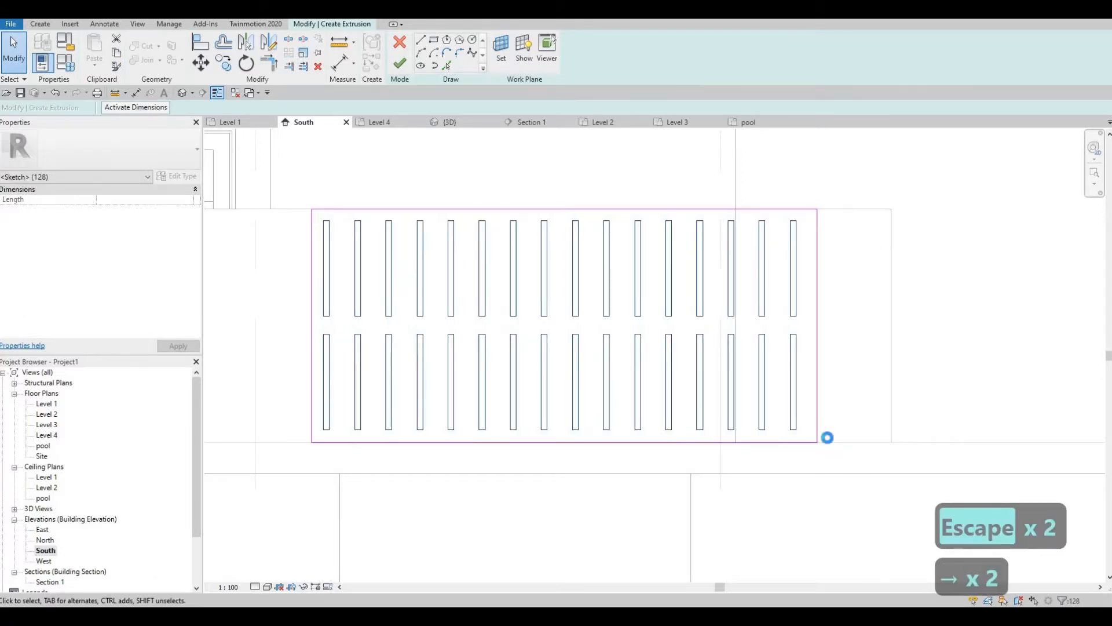
key("Right")
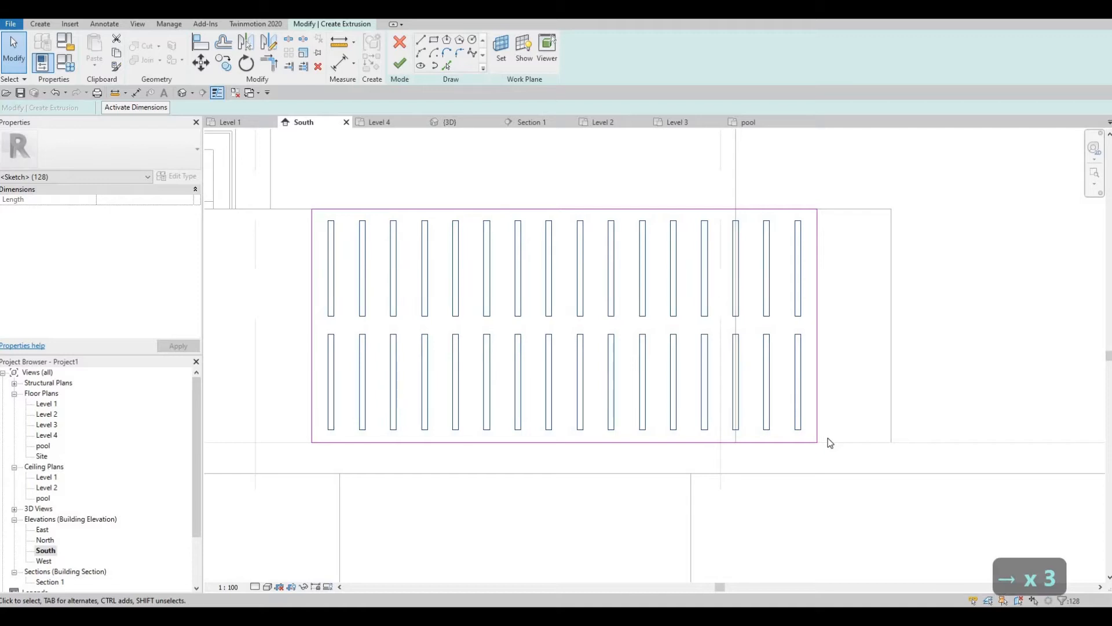
key("Escape")
key("Escape")
key("Escape")
scroll(522, 298, "up", 3)
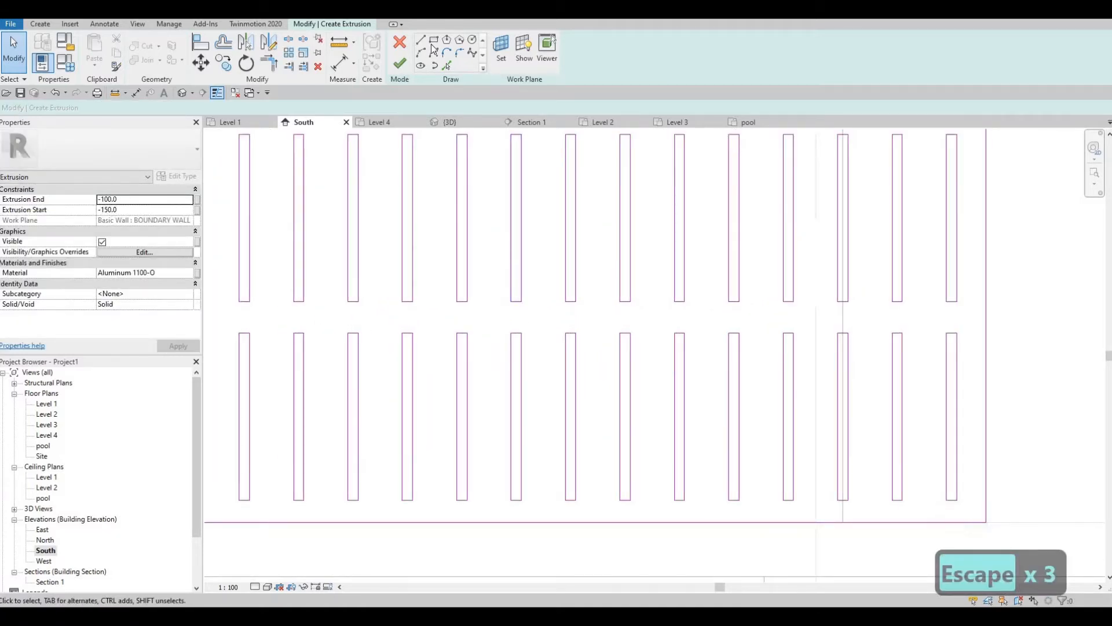
middle_click_drag(540, 129, 548, 176)
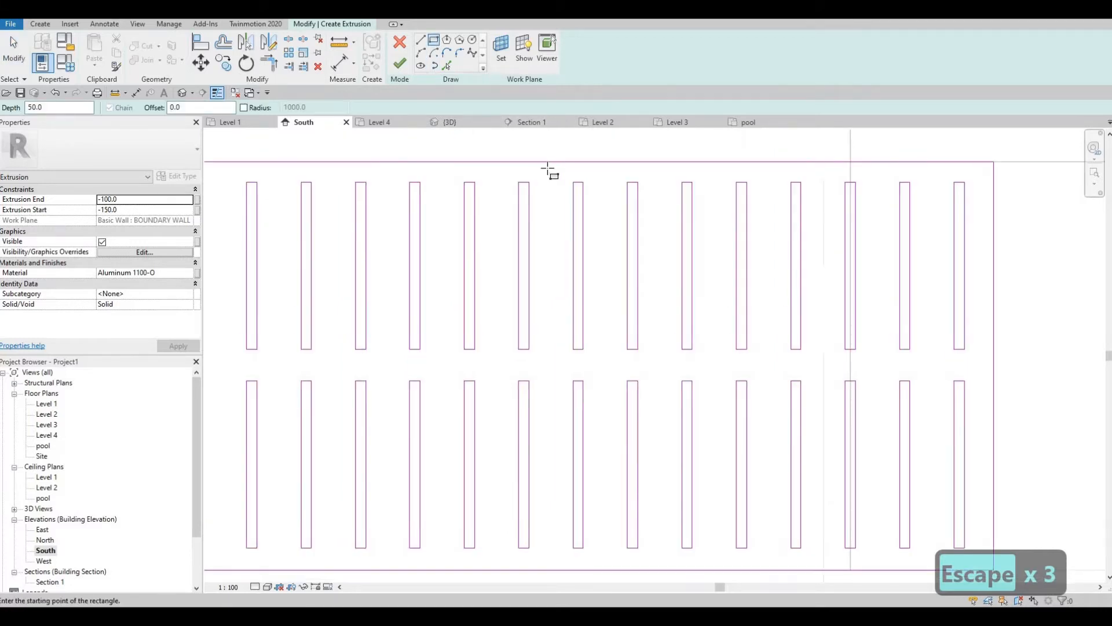
left_click(548, 166)
middle_click_drag(556, 492, 564, 398)
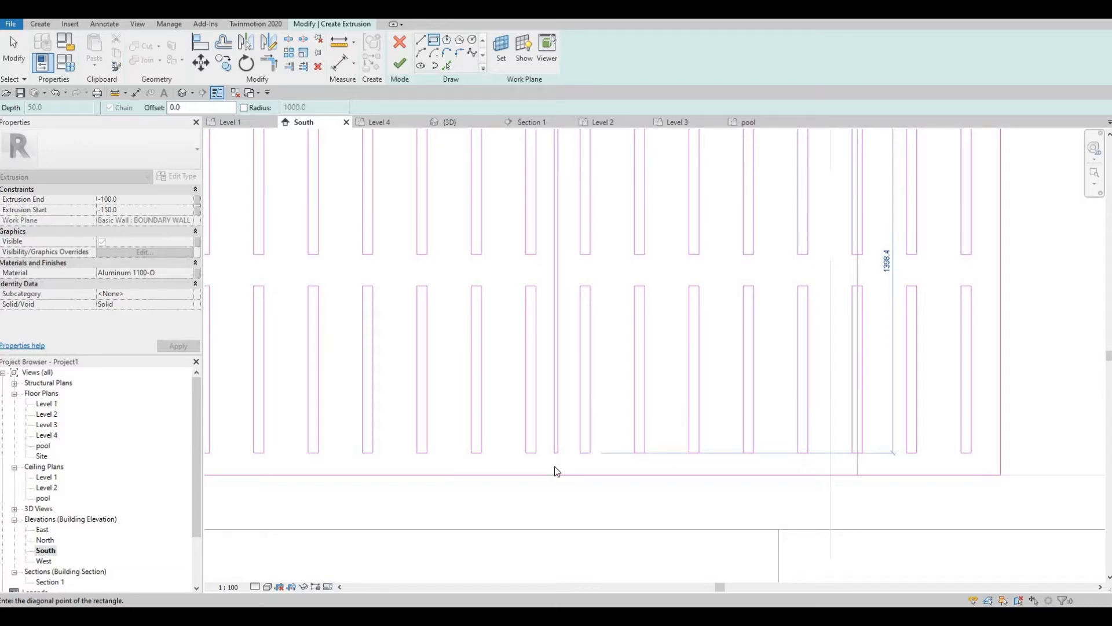
left_click(555, 466)
key("Escape")
key("Escape")
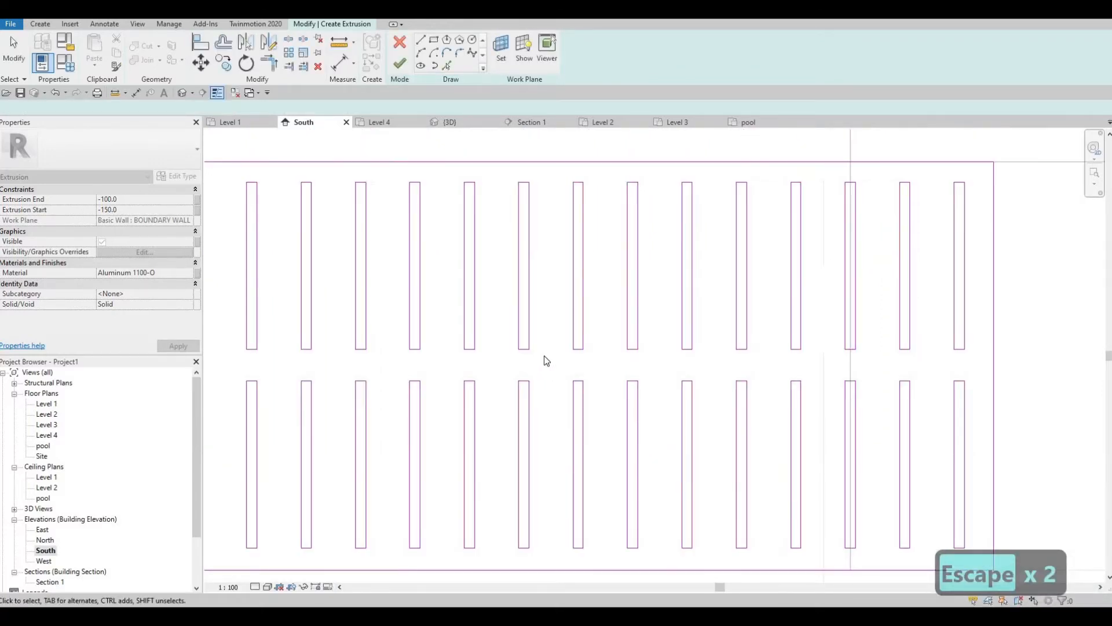
- Sketch a narrow vertical rectangle about 1420 mm tall between the two middle slot columns of the wide gate
scroll(545, 358, "down", 2)
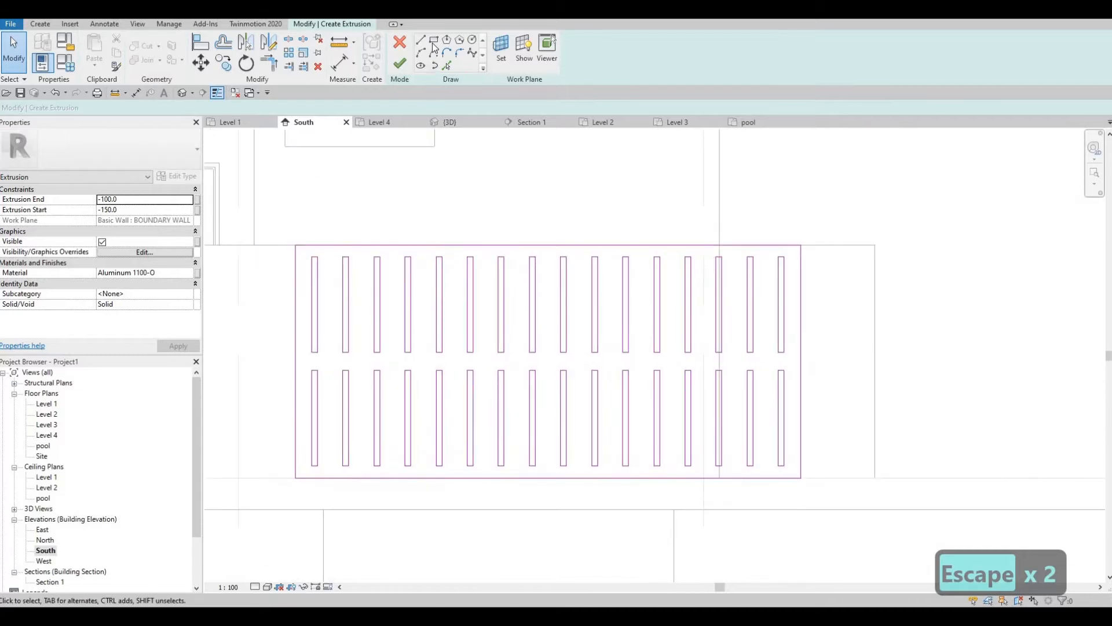
scroll(540, 295, "up", 2)
scroll(544, 288, "down", 2)
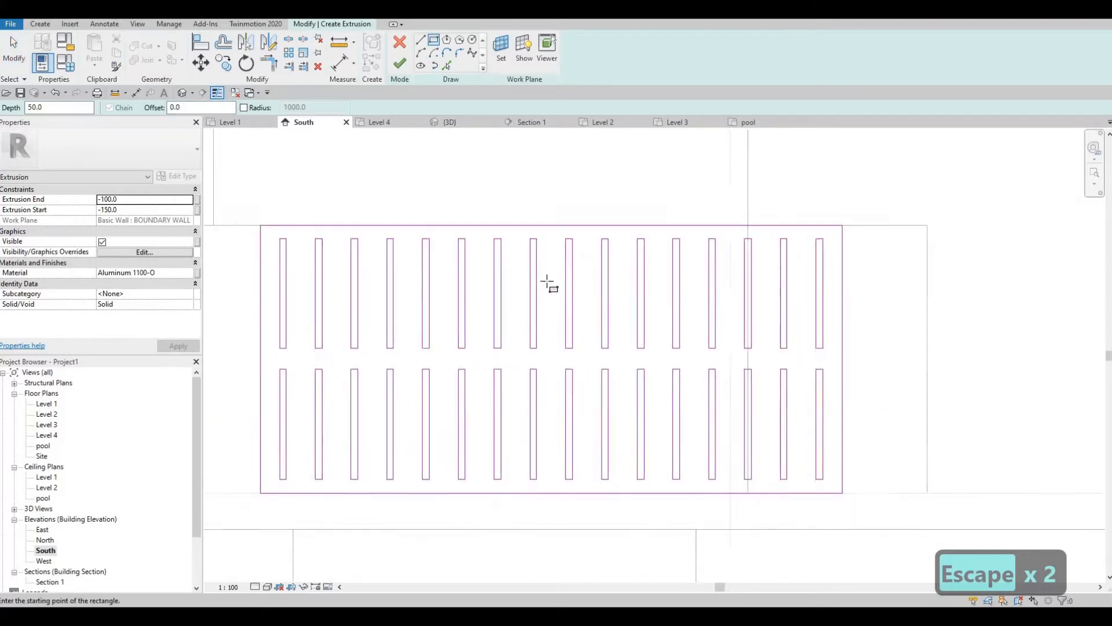
scroll(550, 238, "up", 2)
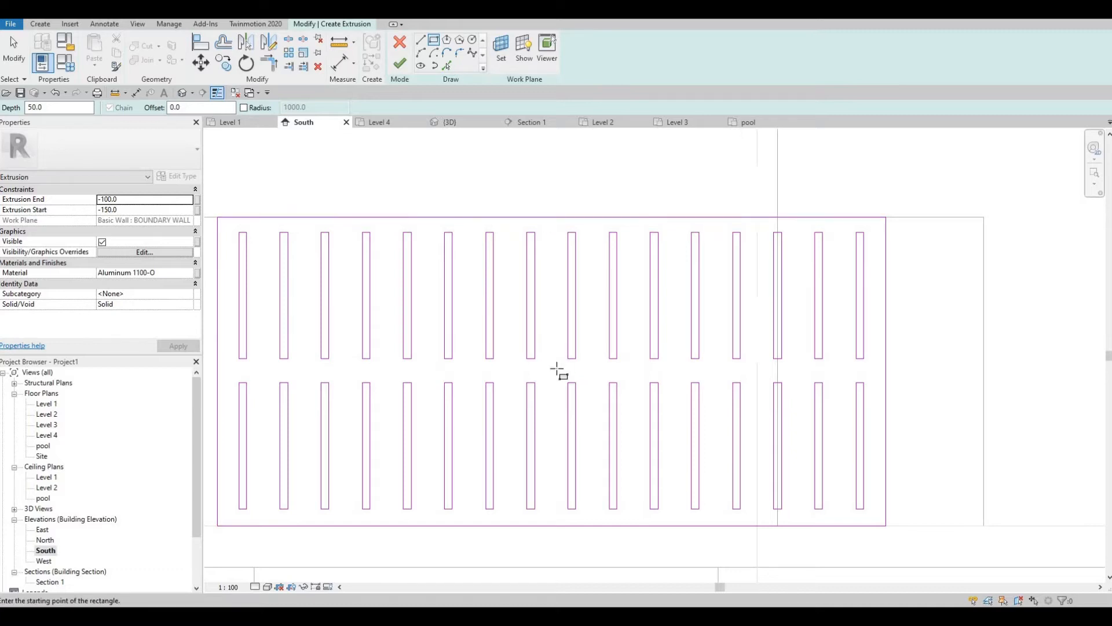
left_click(548, 225)
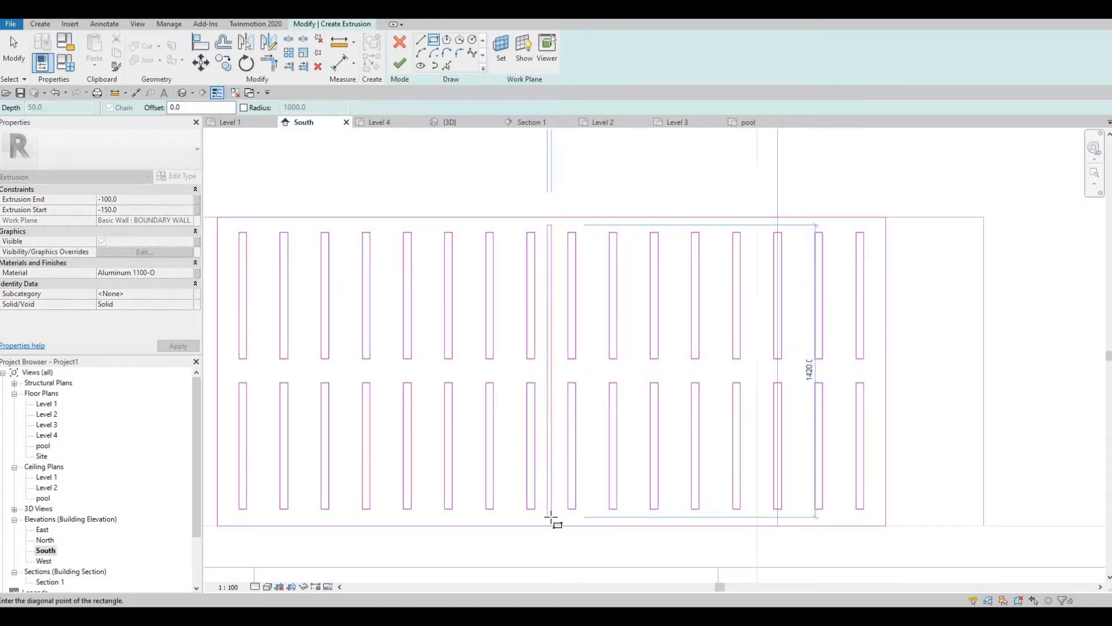
left_click(566, 501)
key("Escape")
key("Escape")
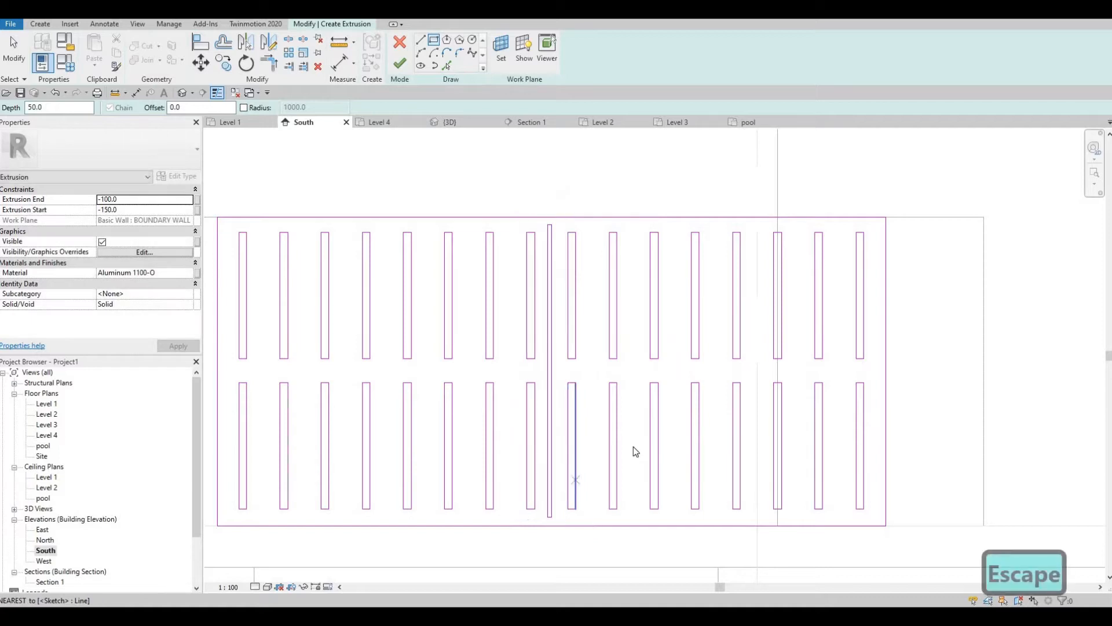
- Select the whole narrow central rectangle and nudge it slightly left of the midpoint between the neighbouring slot columns
middle_click_drag(633, 449, 619, 353)
scroll(609, 376, "down", 2)
key("Escape")
scroll(603, 391, "up", 2)
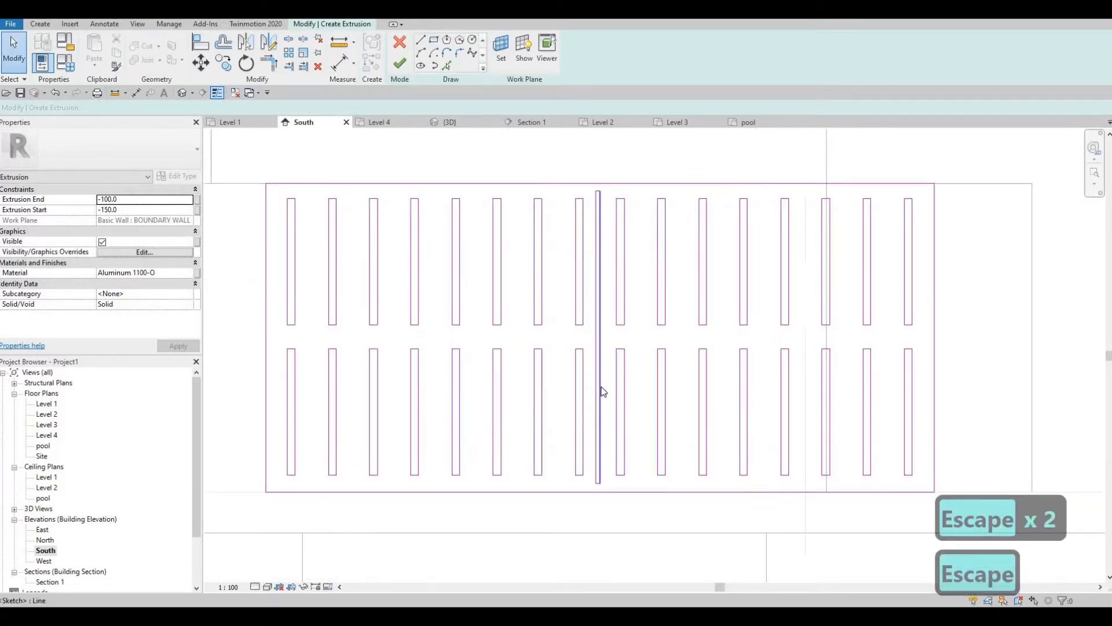
key("Tab")
left_click(601, 386)
key("Right")
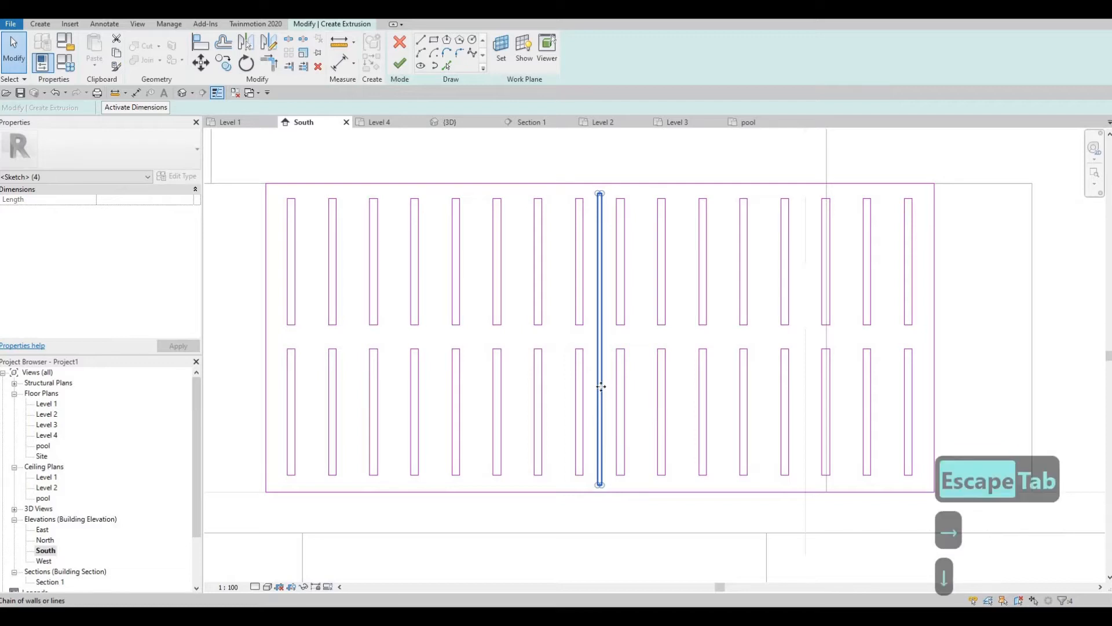
key("Down")
key("shift+Left")
key("shift+Left")
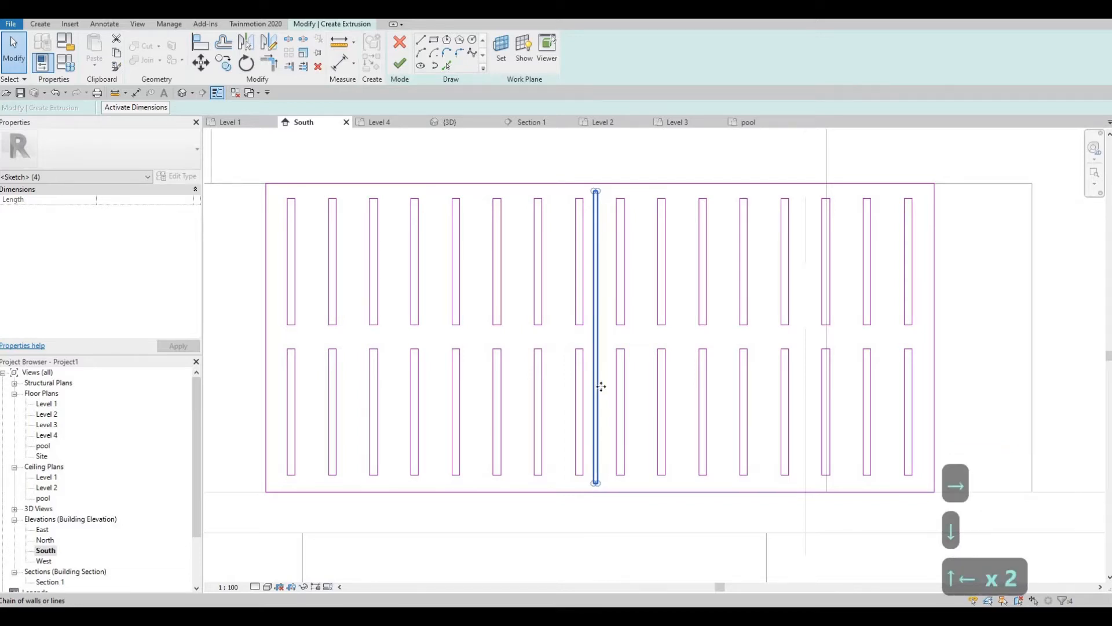
- Copy the narrow rectangle a short distance right to form a pair between the two middle slot columns
key("c")
key("o")
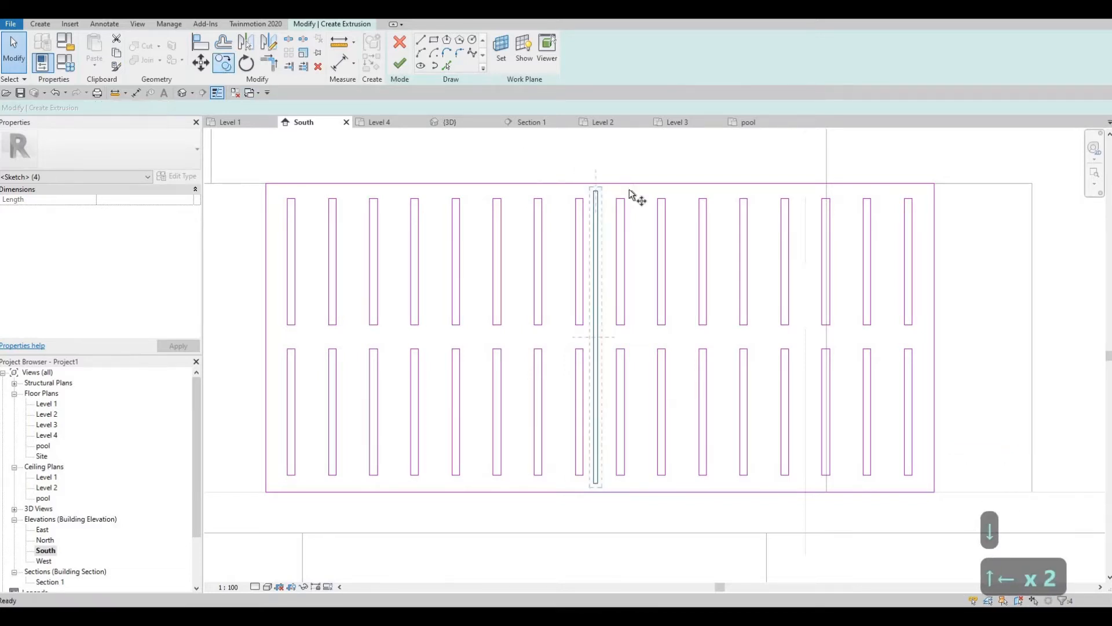
scroll(649, 226, "up", 4)
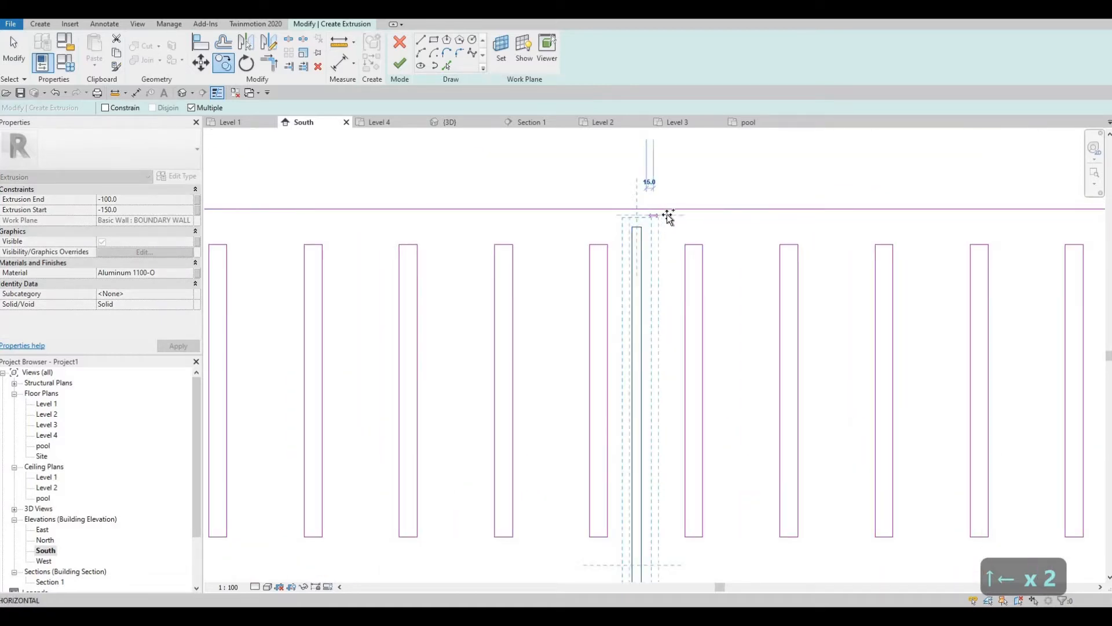
left_click(650, 230)
key("Escape")
key("Escape")
- Finish the wide gate's extrusion and in-place model, and view the boundary wall in 3D
scroll(621, 229, "down", 5)
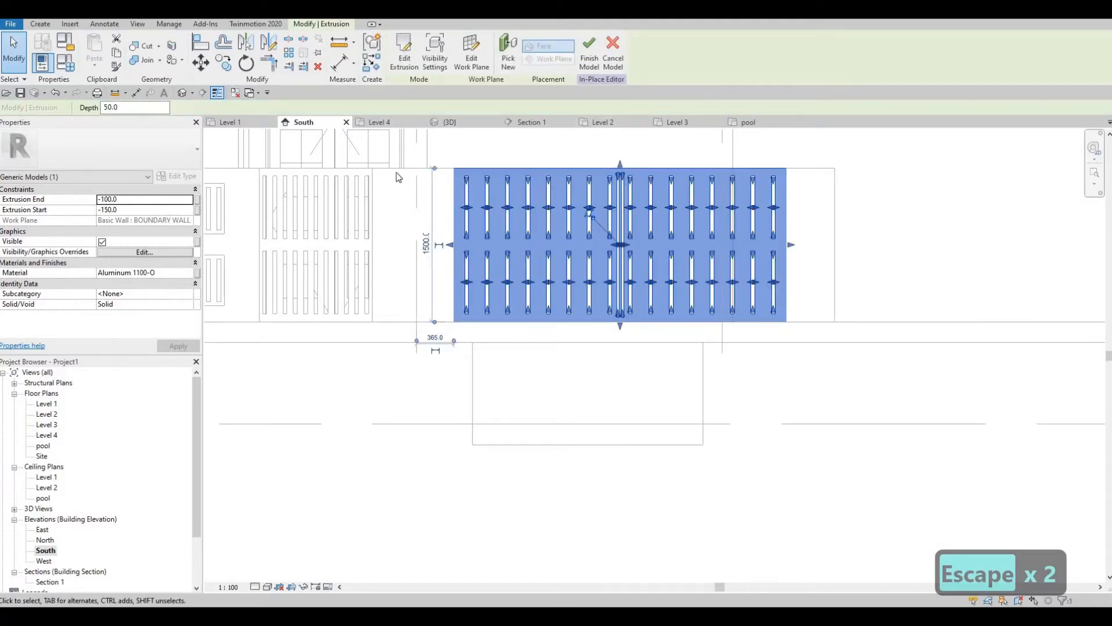
left_click(590, 58)
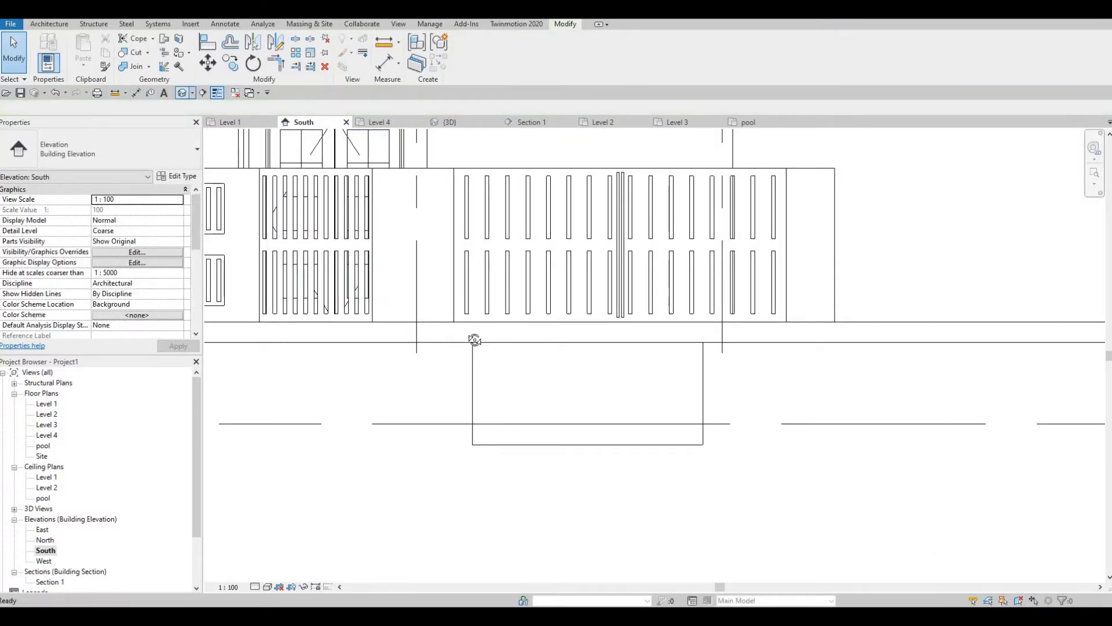
middle_click_drag(474, 340, 722, 376, "shift")
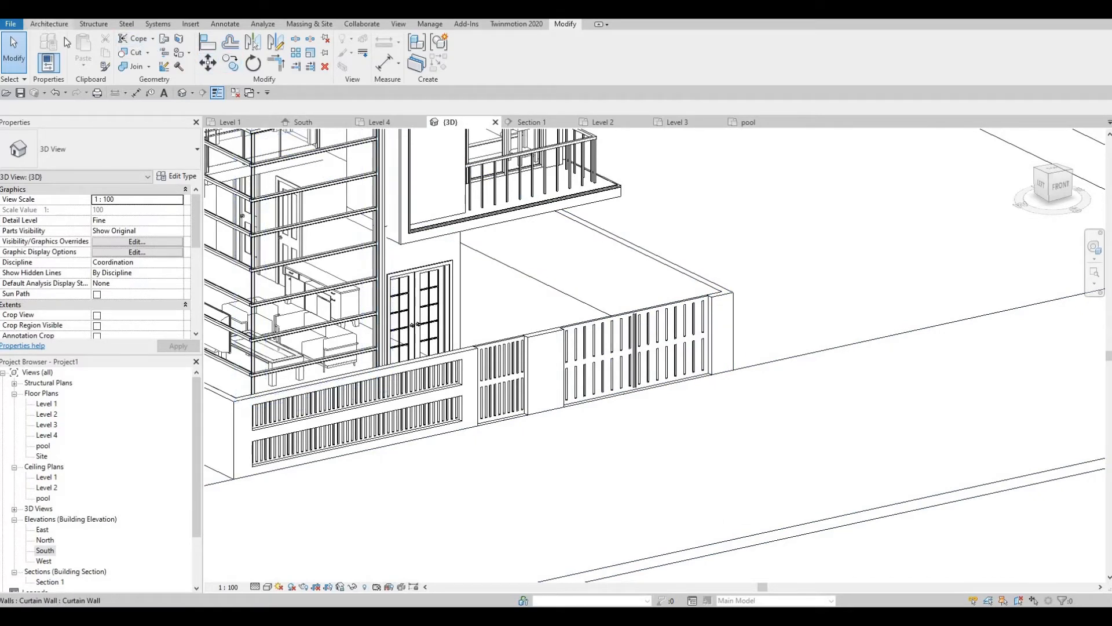
- Create a new in-place component in the Generic Models category, keeping the default name
left_click(49, 24)
left_click(130, 66)
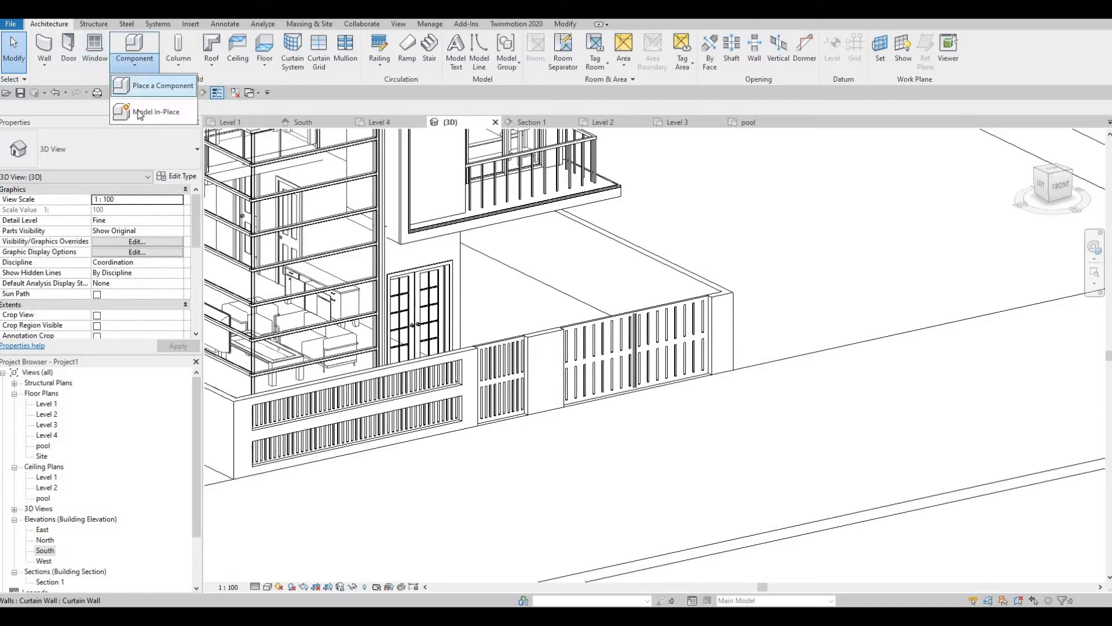
left_click(139, 114)
scroll(528, 313, "down", 2)
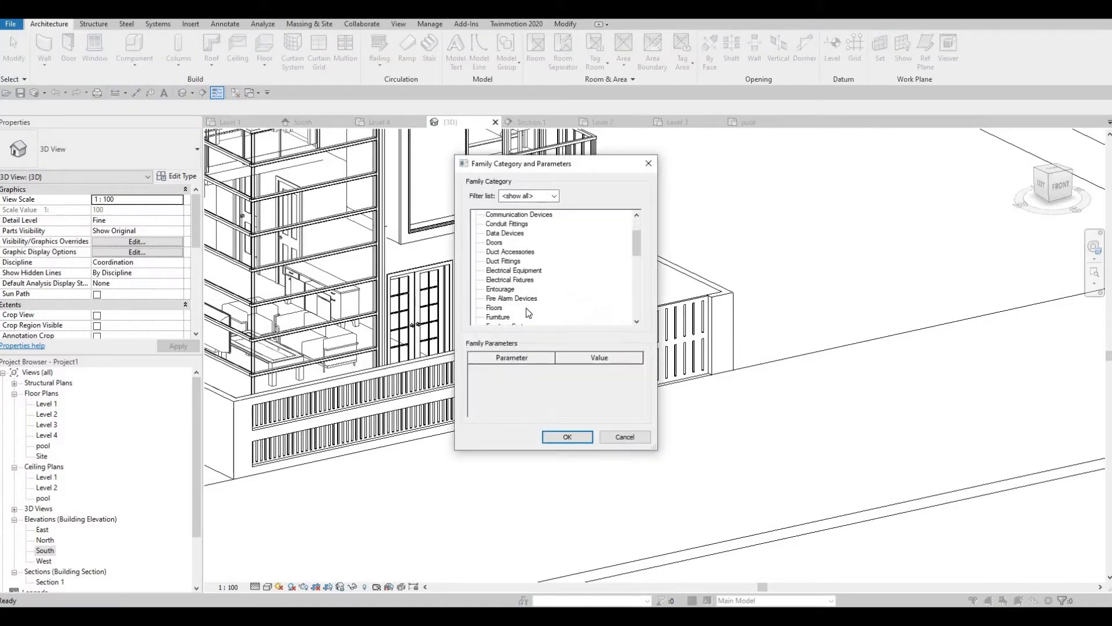
scroll(514, 291, "down", 2)
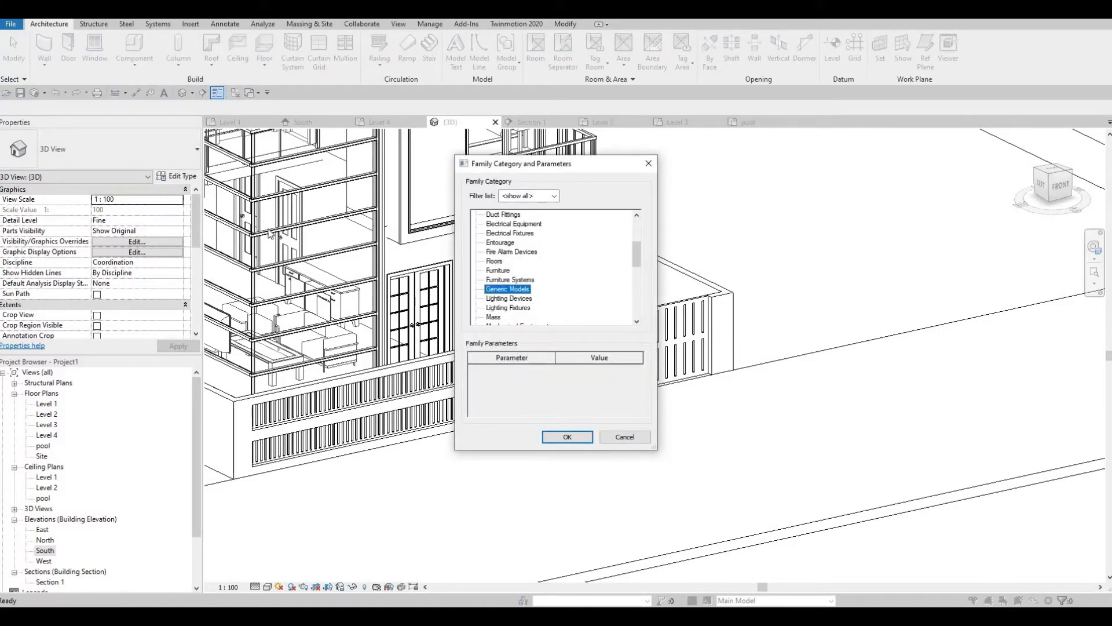
left_click(567, 436)
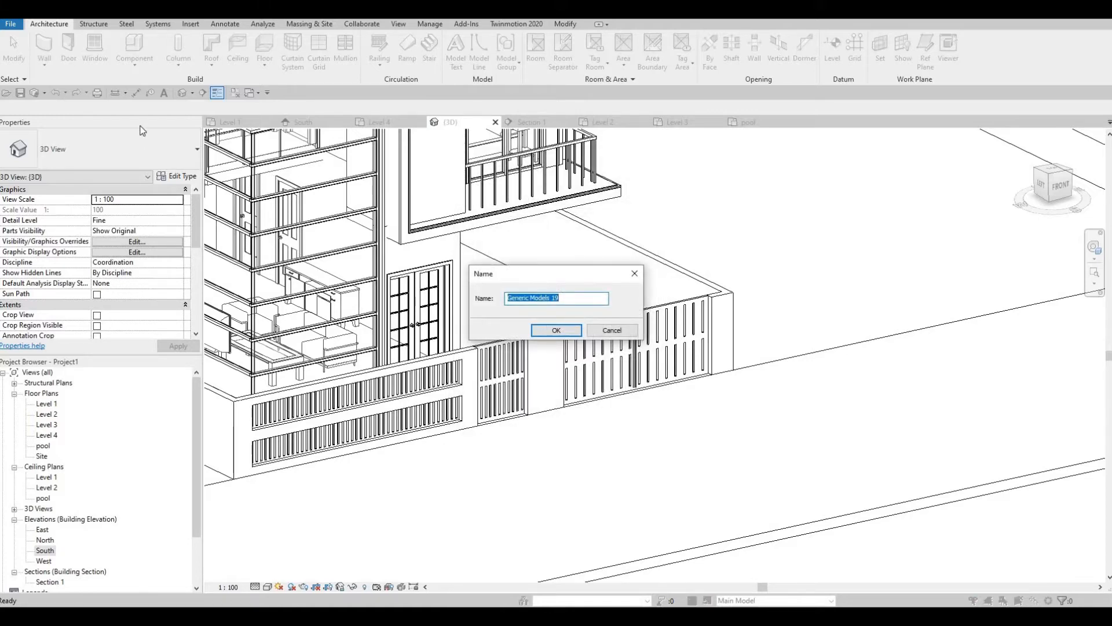
key("Return")
- Start a sweep with a picked path and pick the boundary wall's outer top edges at the gate-side end, along both sides and the rear
left_click(174, 51)
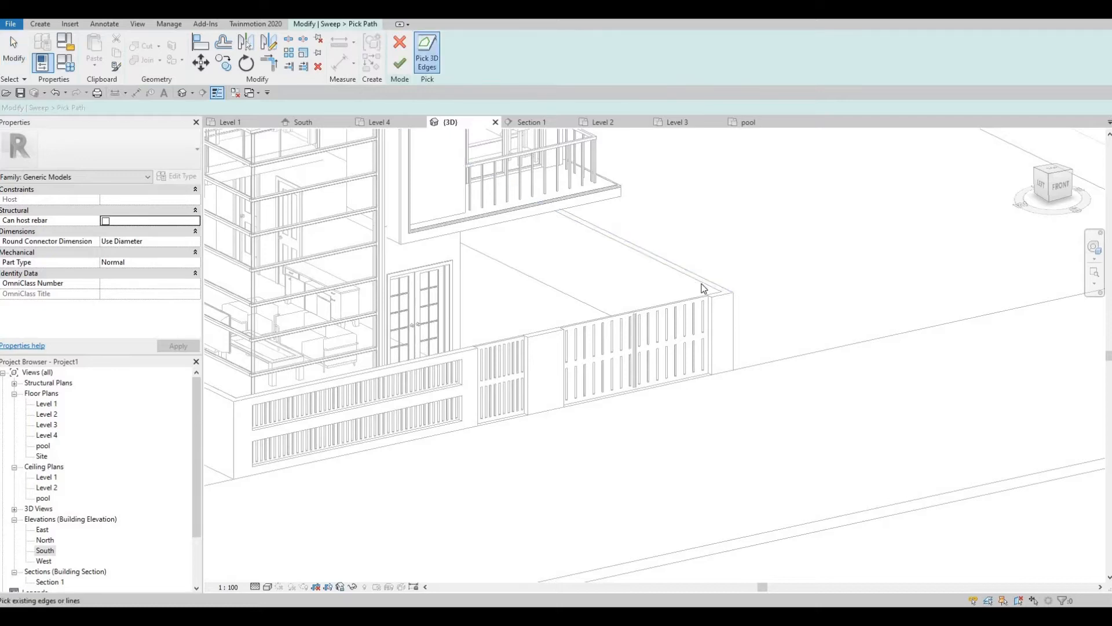
scroll(708, 311, "up", 3)
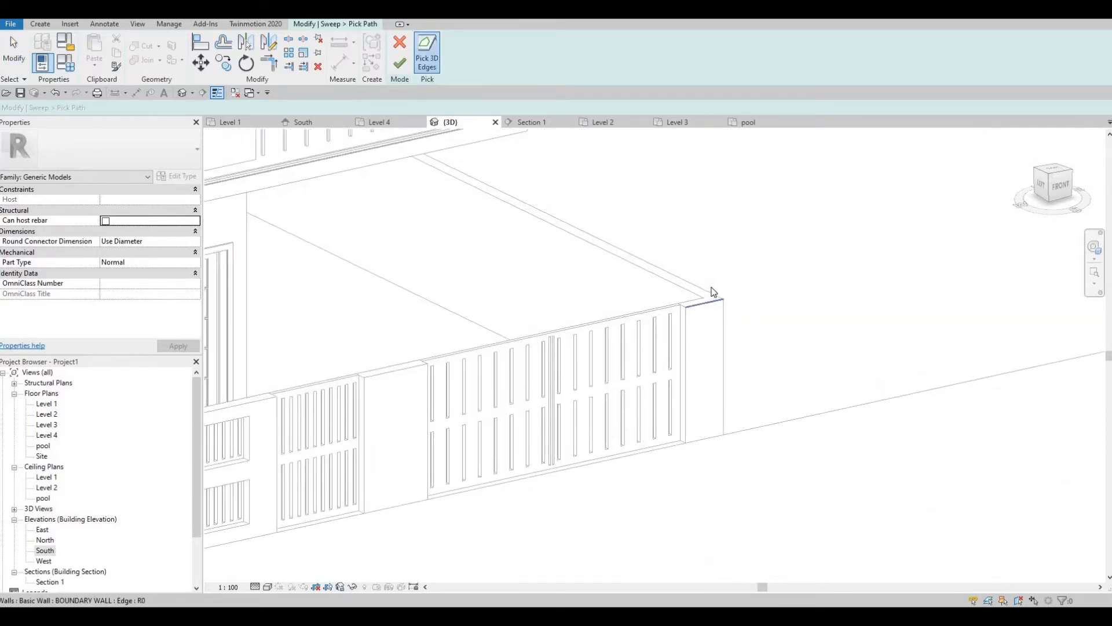
left_click(712, 293)
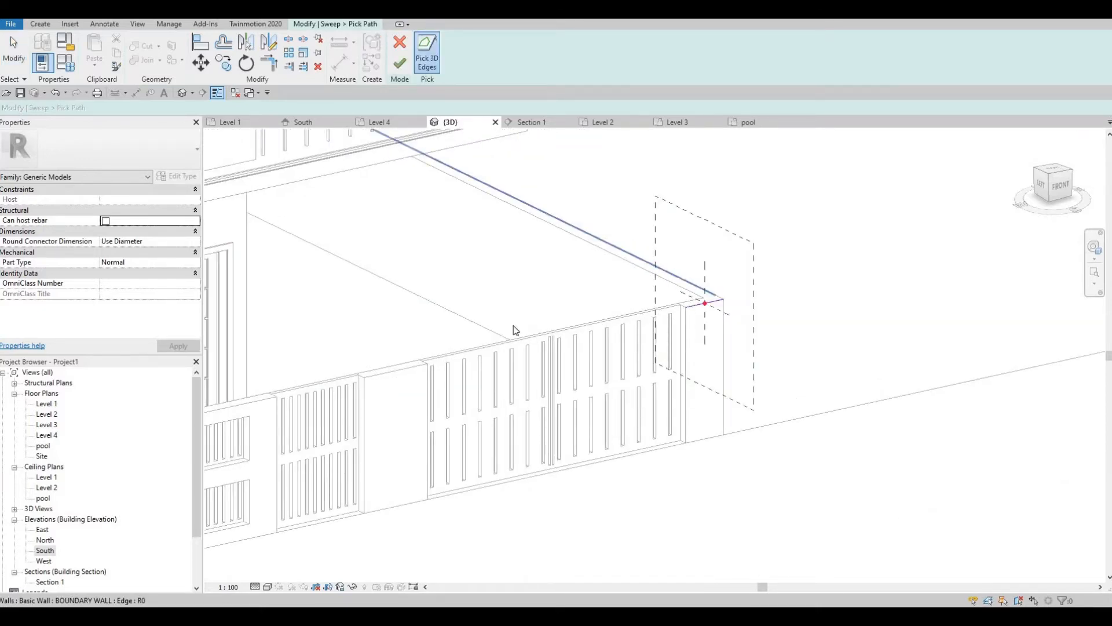
scroll(694, 293, "down", 6)
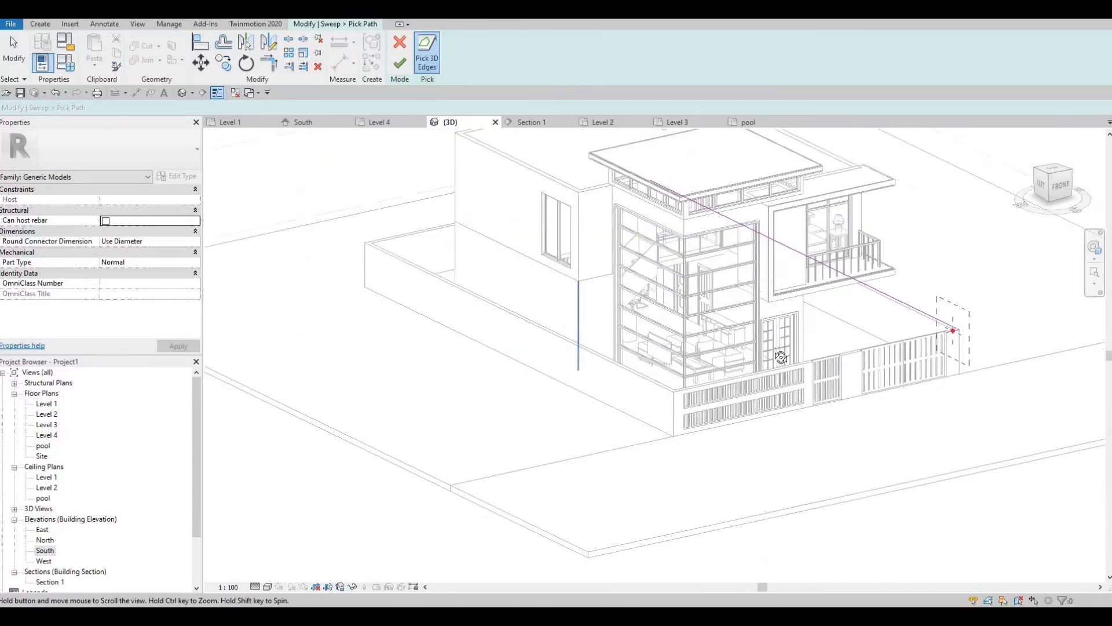
middle_click_drag(419, 360, 376, 366, "shift")
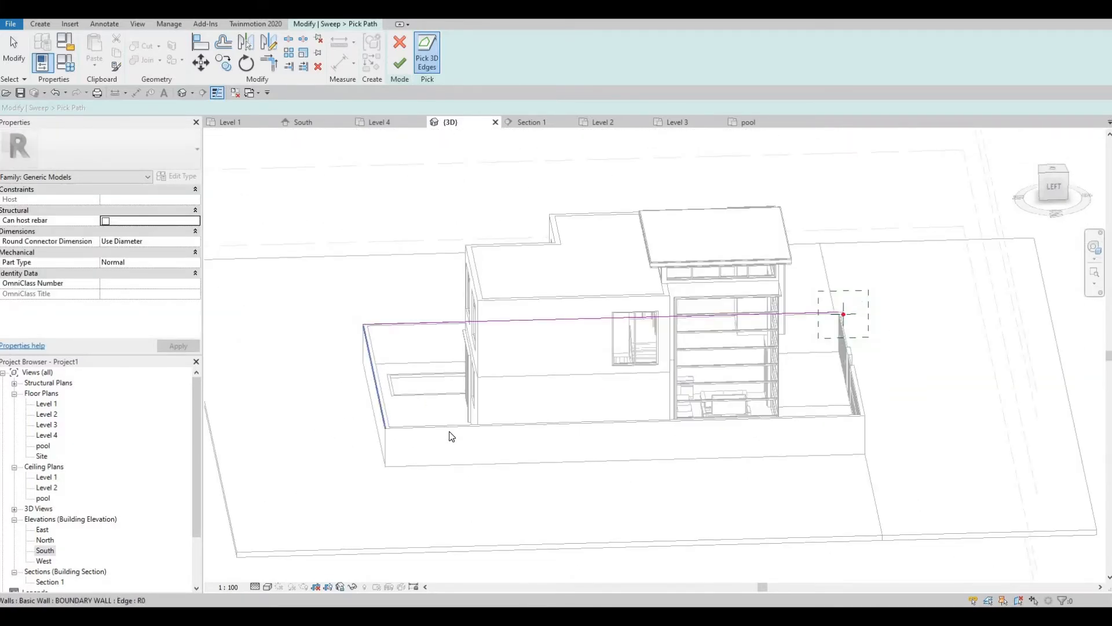
left_click(431, 427)
- Add the front boundary wall's outer top edge above the slotted grilles to the sweep path
middle_click_drag(749, 456, 400, 447)
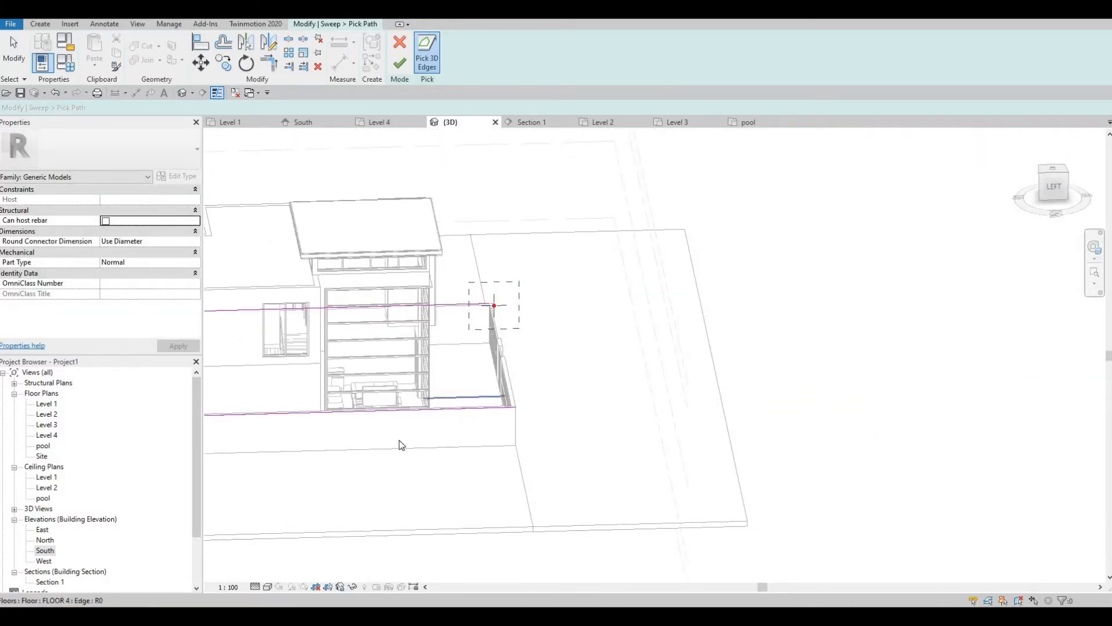
scroll(400, 446, "up", 2)
middle_click_drag(504, 406, 468, 392, "shift")
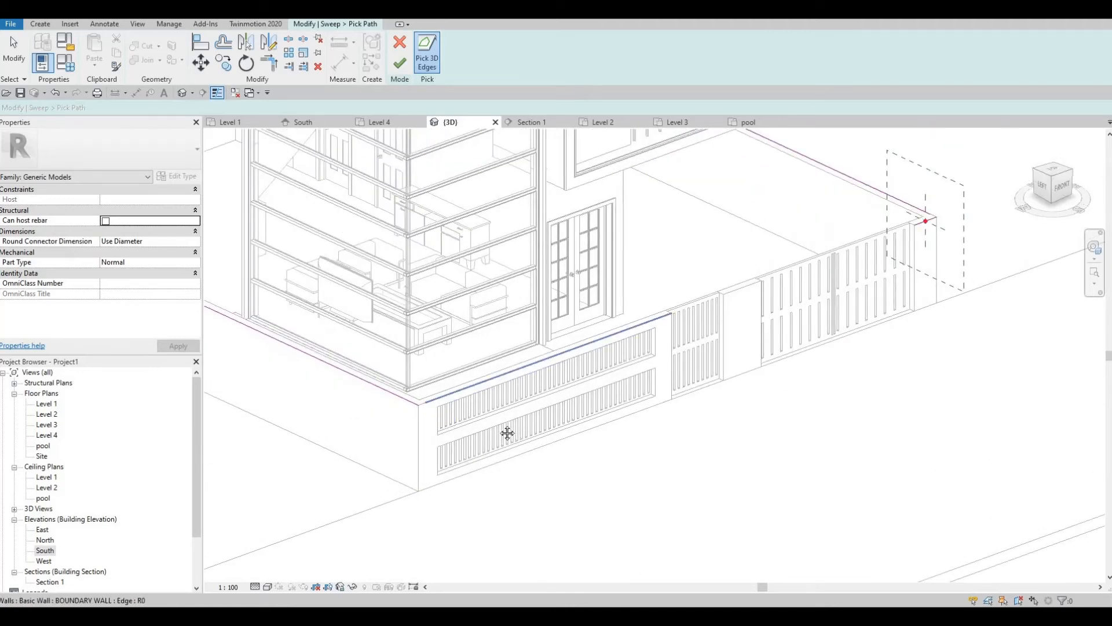
middle_click_drag(507, 433, 412, 427)
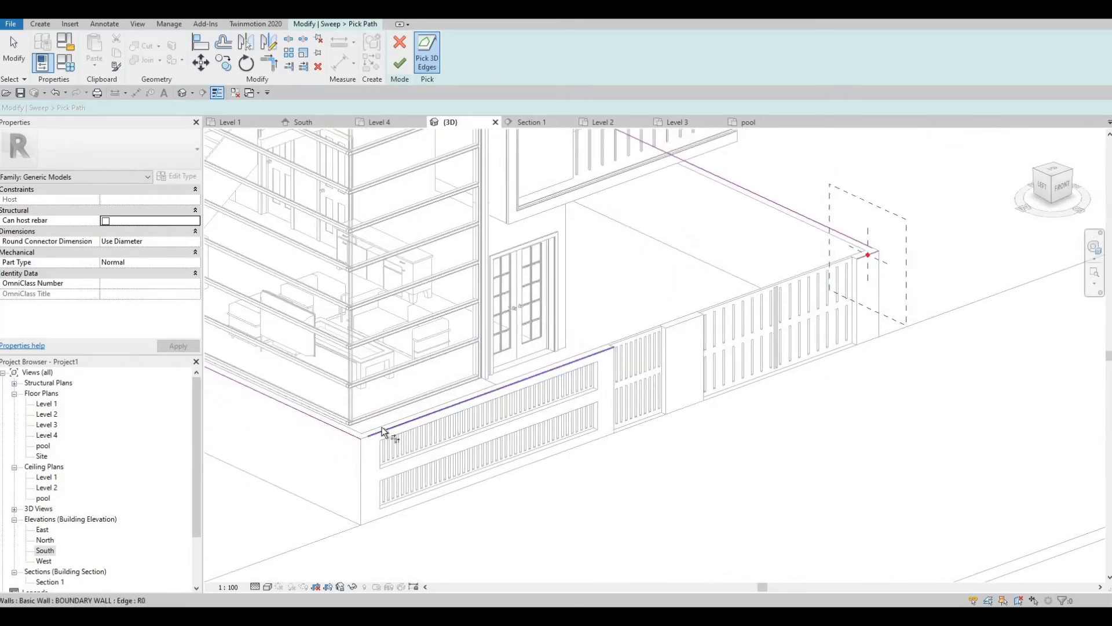
- Trim or extend the picked path lines to meet at each corner of the boundary wall
scroll(374, 439, "up", 2)
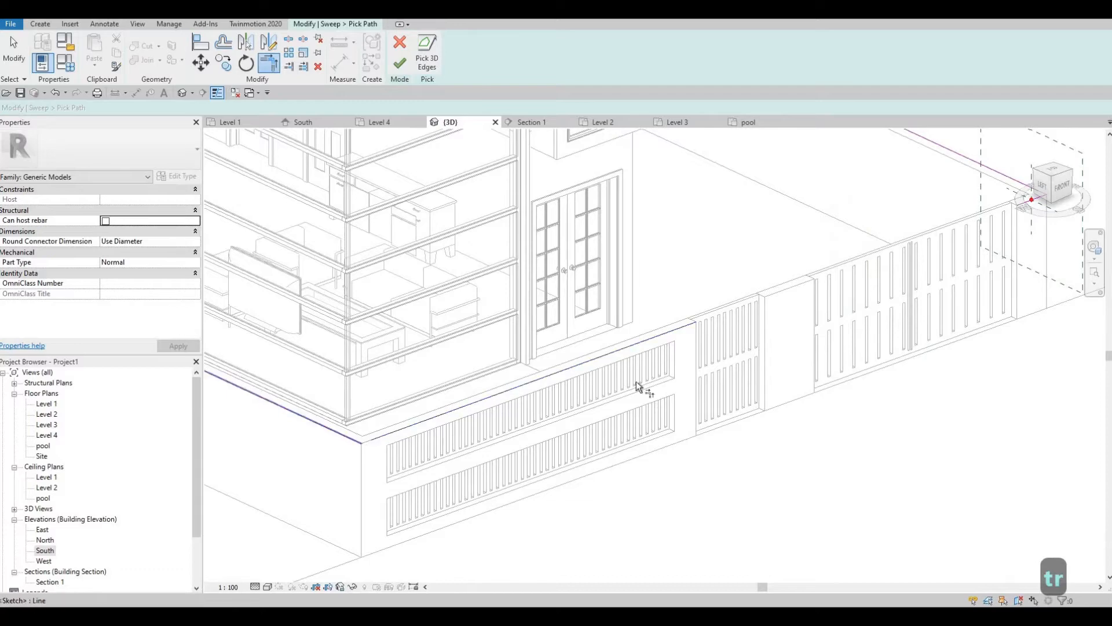
scroll(852, 402, "down", 2)
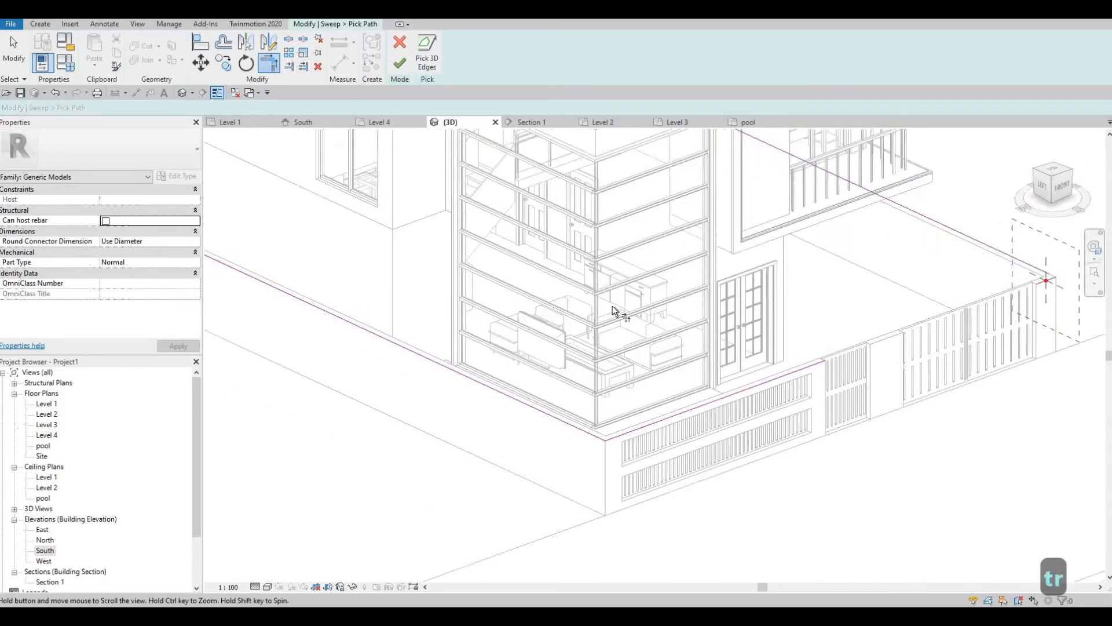
scroll(328, 218, "up", 2)
left_click(315, 183)
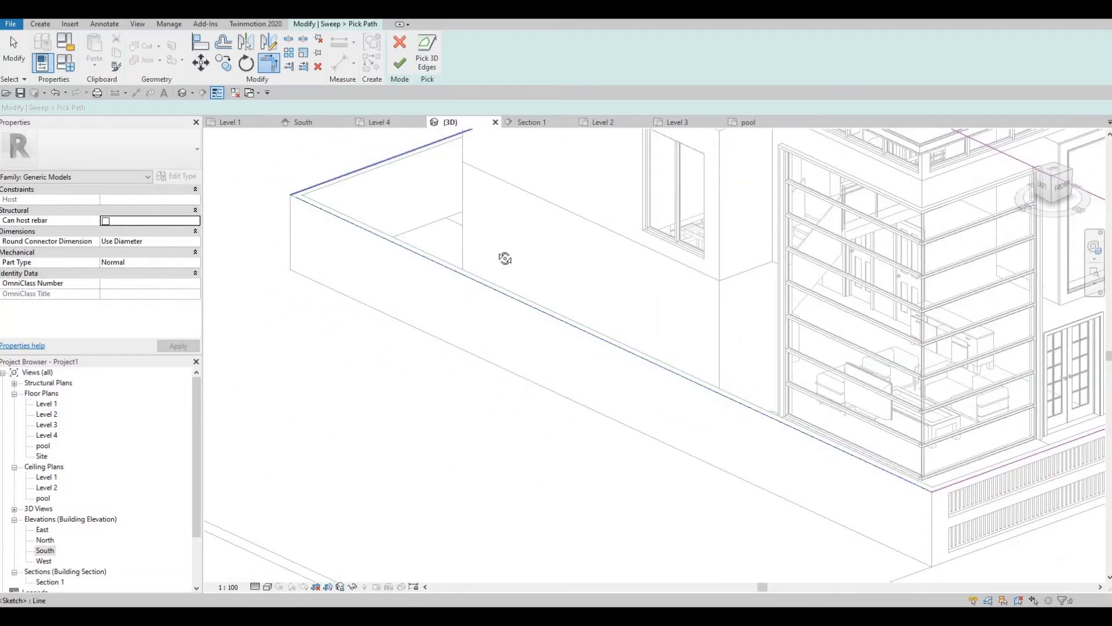
middle_click_drag(478, 285, 754, 290, "shift")
middle_click_drag(375, 529, 415, 326)
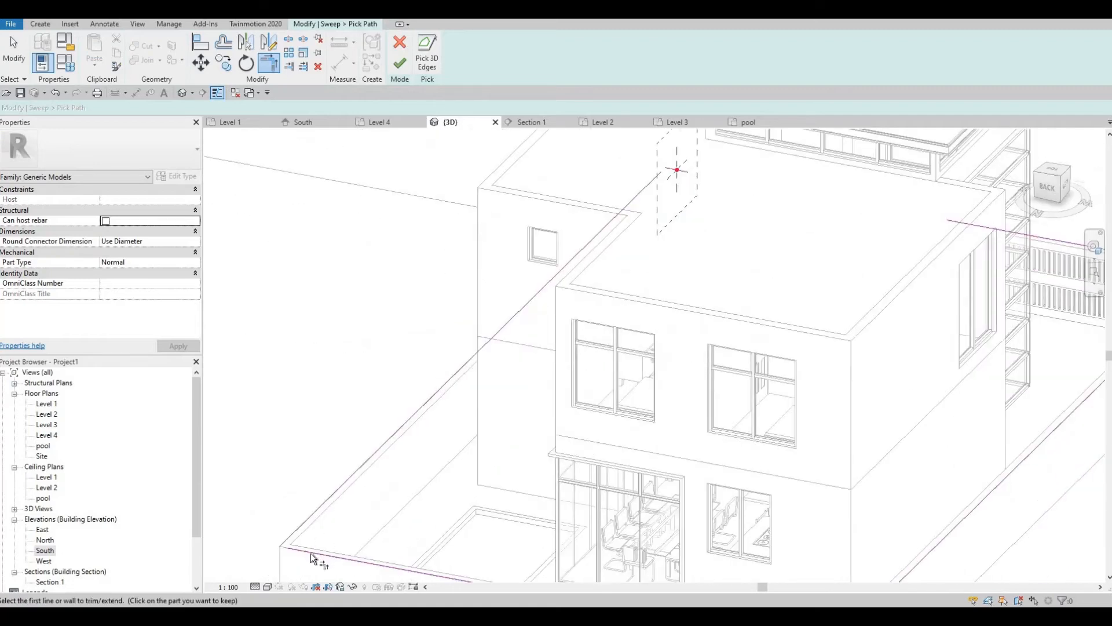
left_click(310, 553)
mouse_move(362, 526)
middle_mouse_down("shift")
mouse_move(172, 494)
mouse_move(184, 506)
mouse_move(356, 325)
mouse_move(650, 252)
mouse_move(663, 339)
middle_mouse_up("shift")
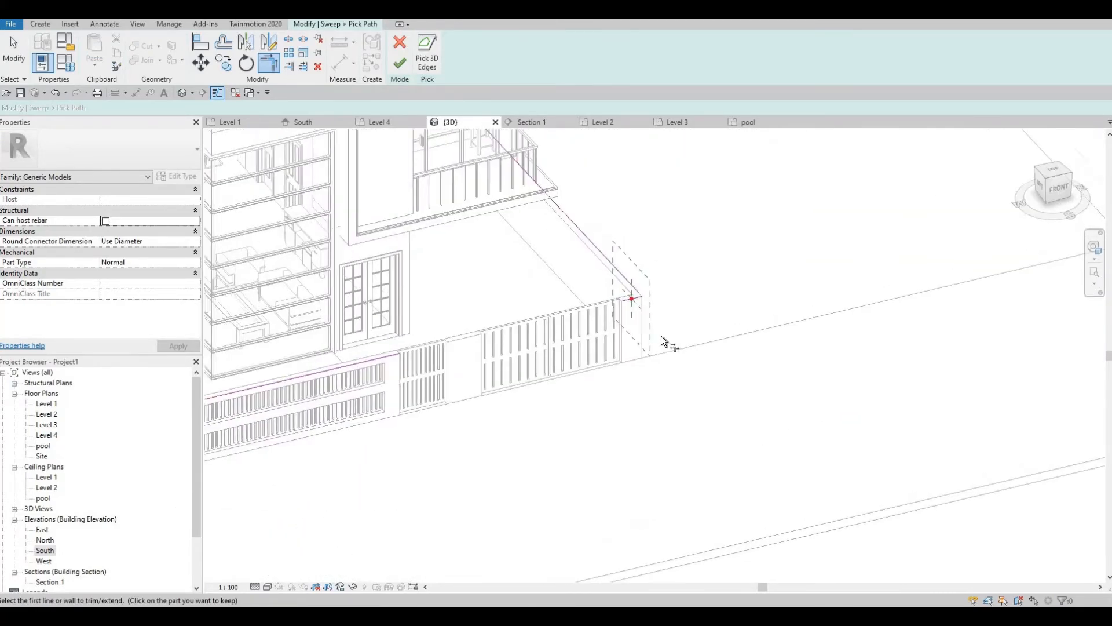
scroll(657, 333, "up", 5)
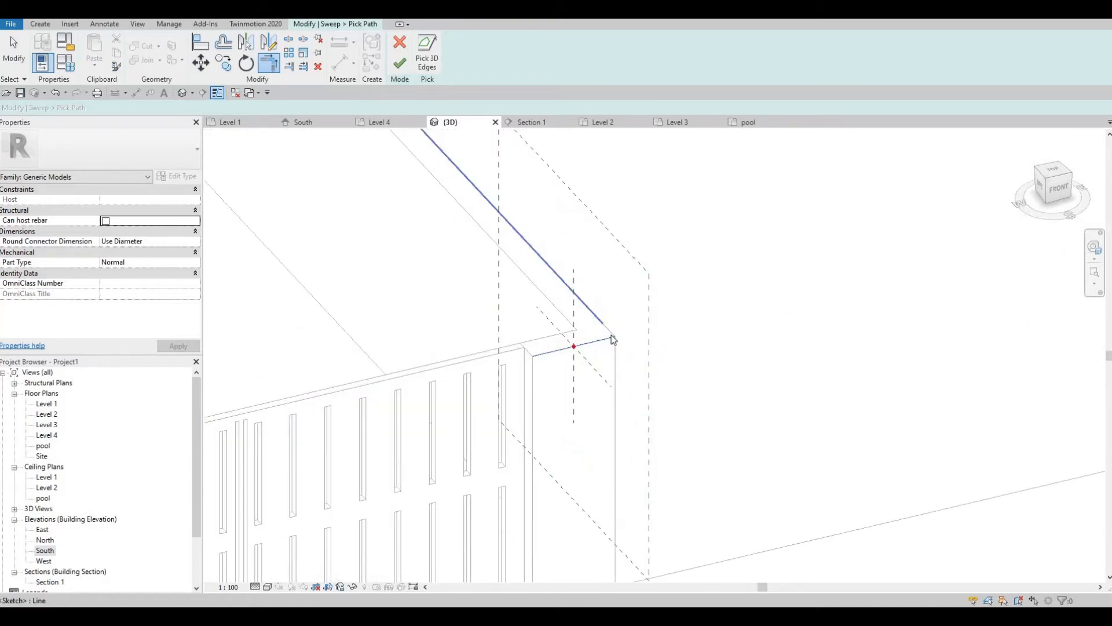
key("Escape")
key("Escape")
- Inspect the path's joined corner beside the wide gate and finish the sweep path
middle_click_drag(663, 363, 581, 357, "shift")
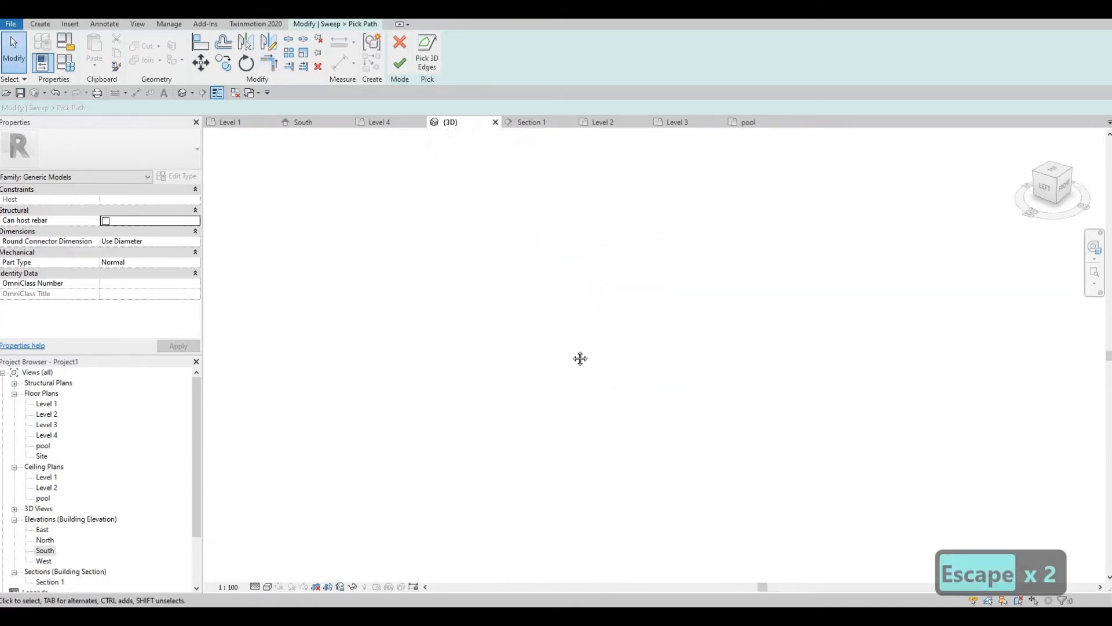
scroll(582, 357, "down", 5)
middle_click_drag(394, 182, 470, 275)
scroll(470, 275, "up", 3)
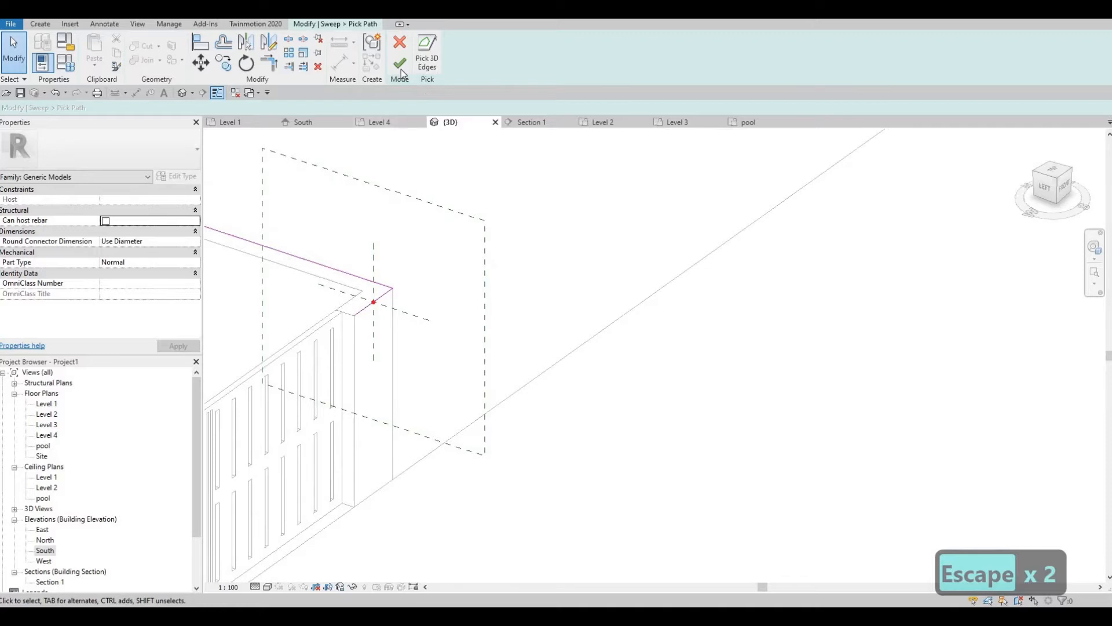
left_click(400, 65)
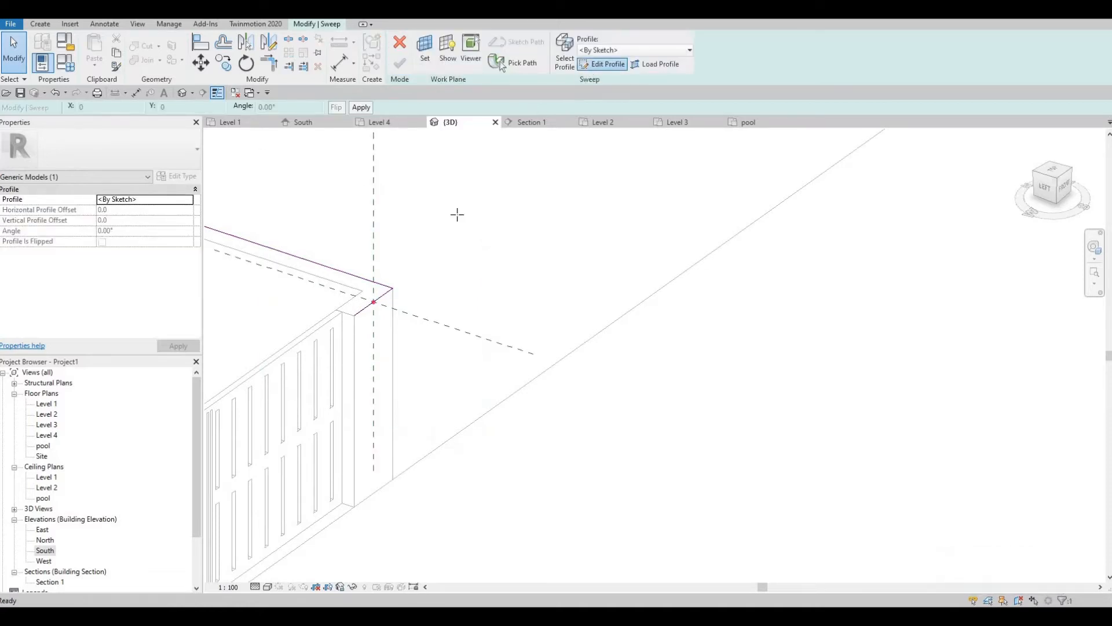
- Sketch a rectangular sweep profile about 150 wide and 18 high on the wall top, starting at the profile plane's centre point
scroll(461, 173, "up", 2)
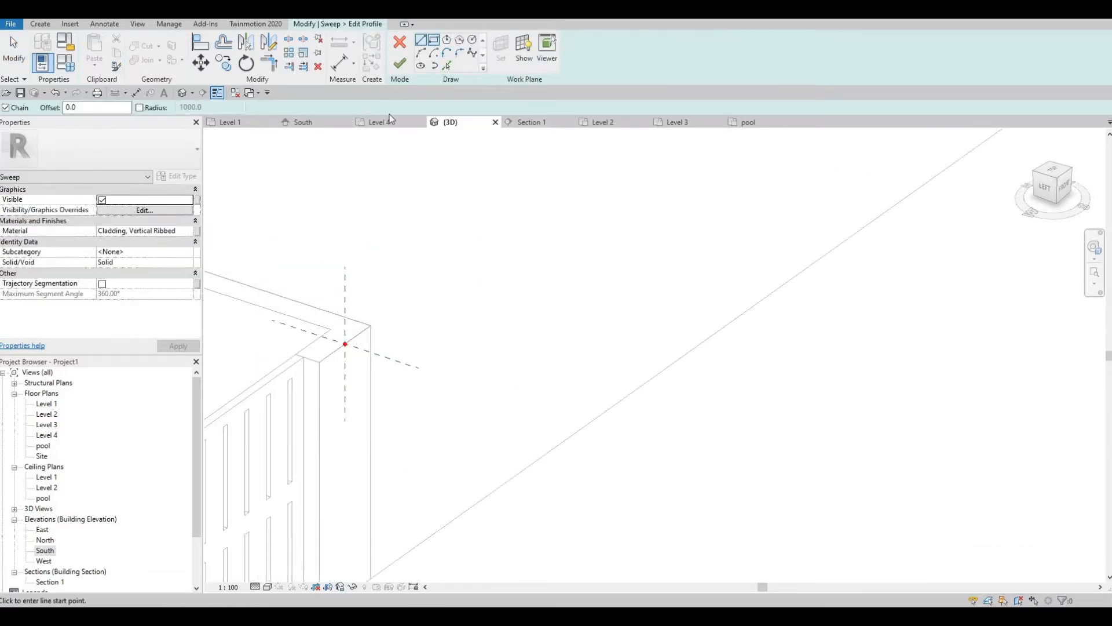
scroll(519, 414, "up", 4)
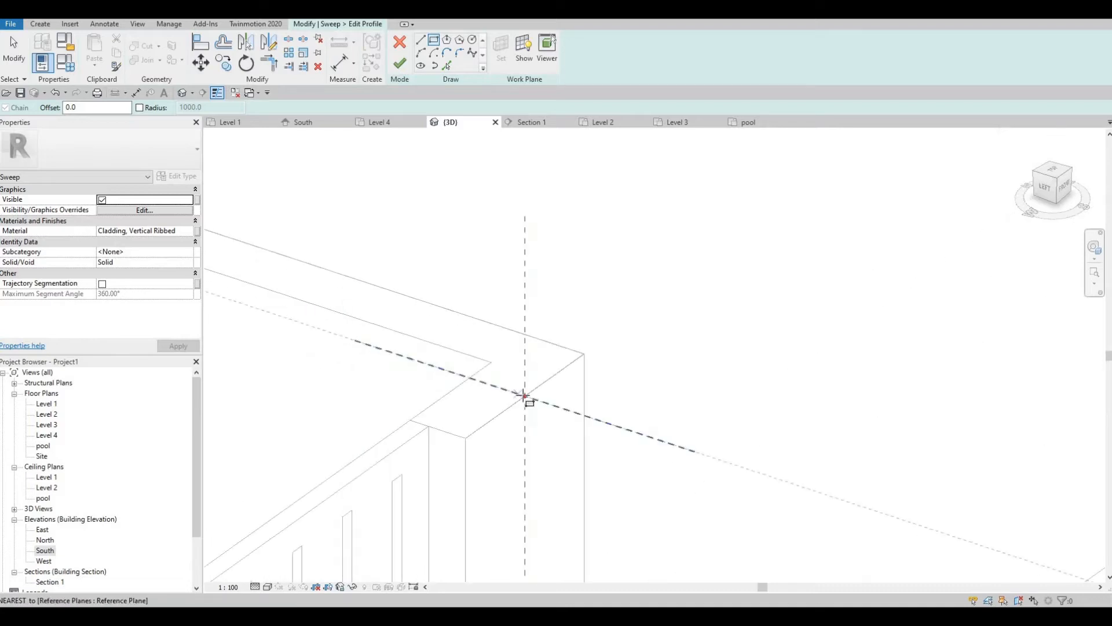
left_click(459, 373)
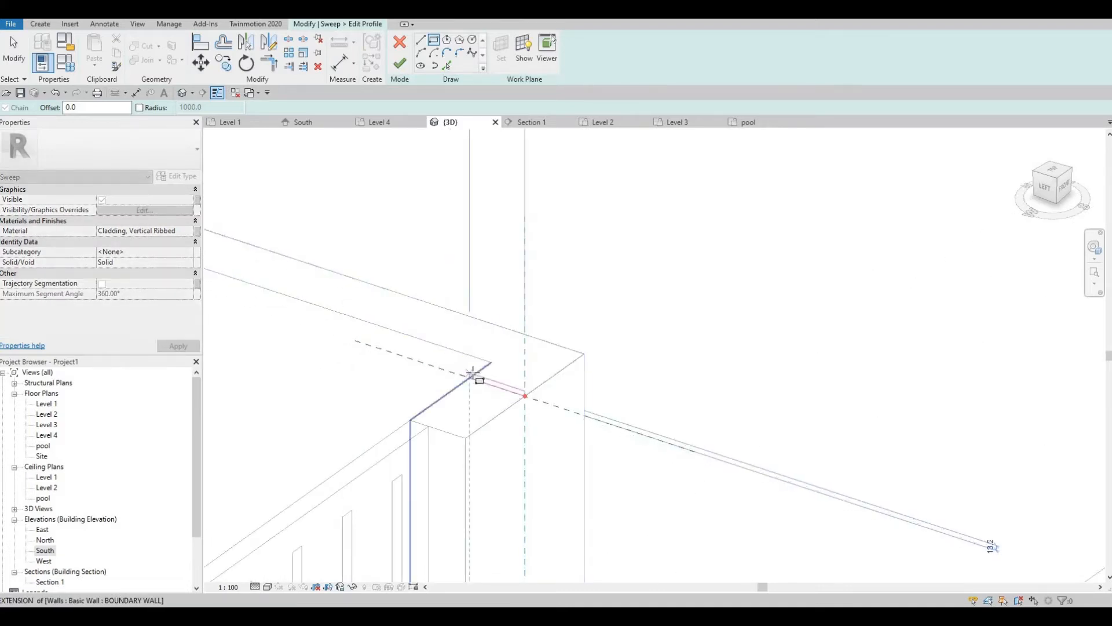
left_click(484, 387)
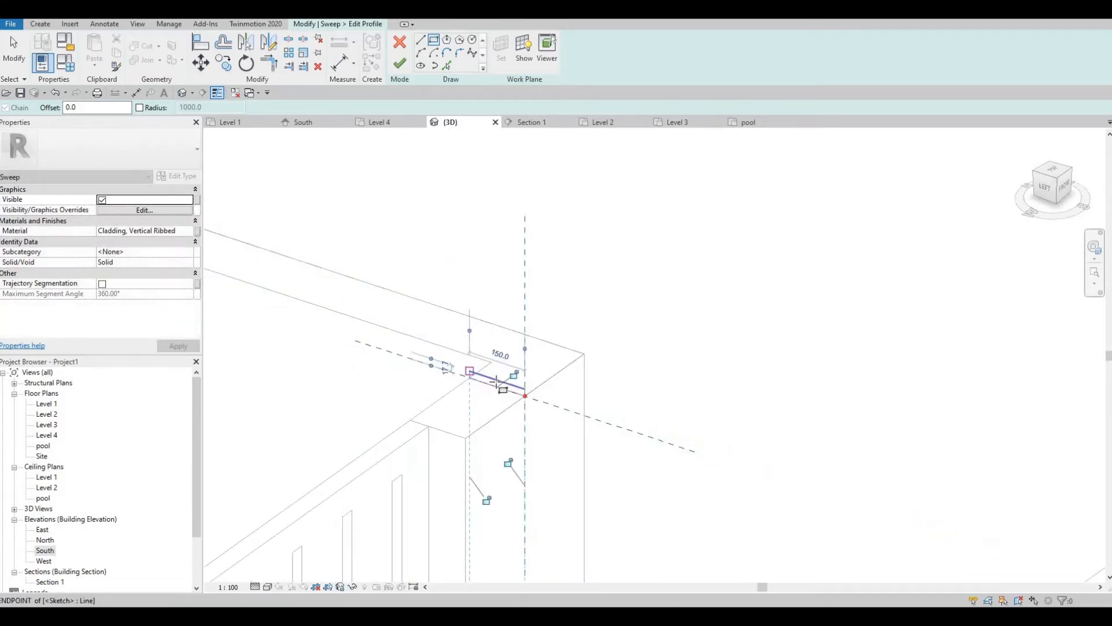
- Try setting the profile rectangle's height to 30 by shifting its lower edge, and undo the change
scroll(502, 395, "up", 3)
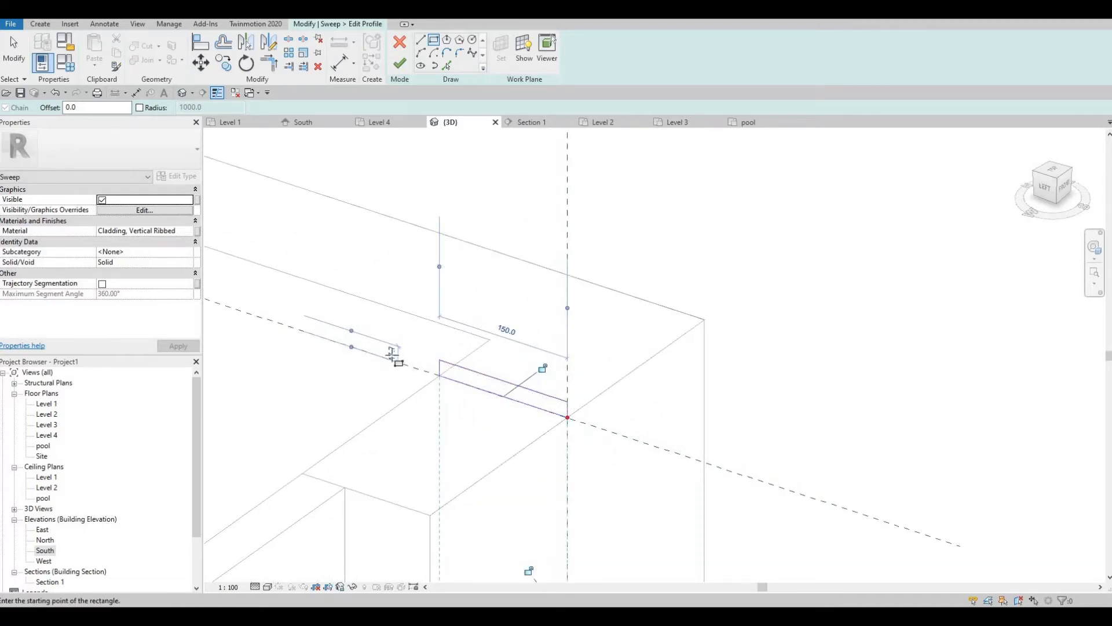
left_click(393, 353)
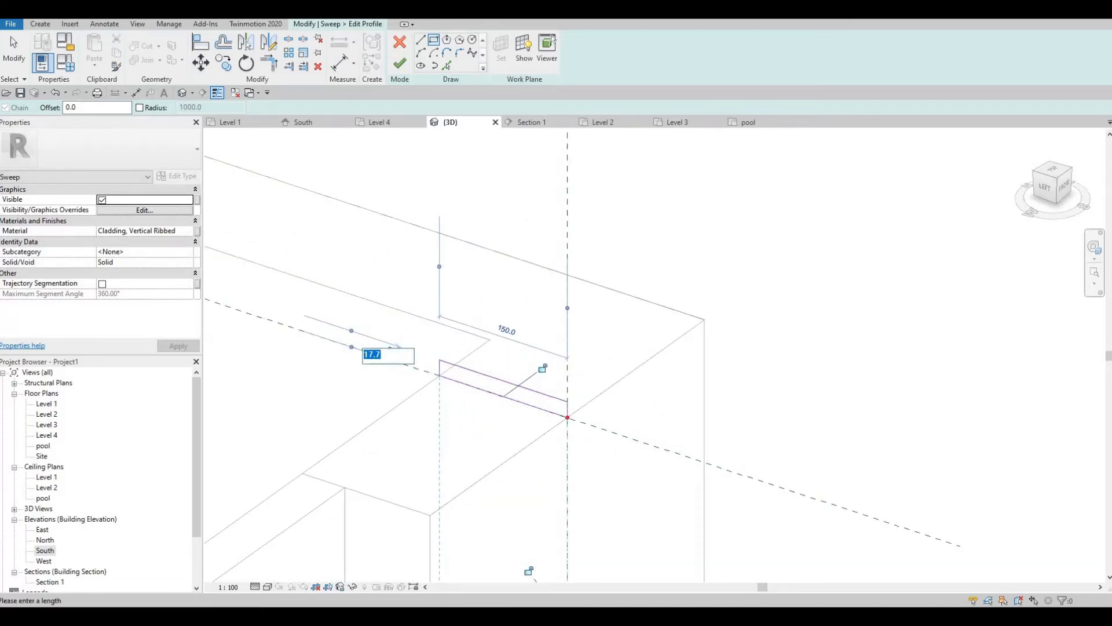
type("20")
key("BackSpace")
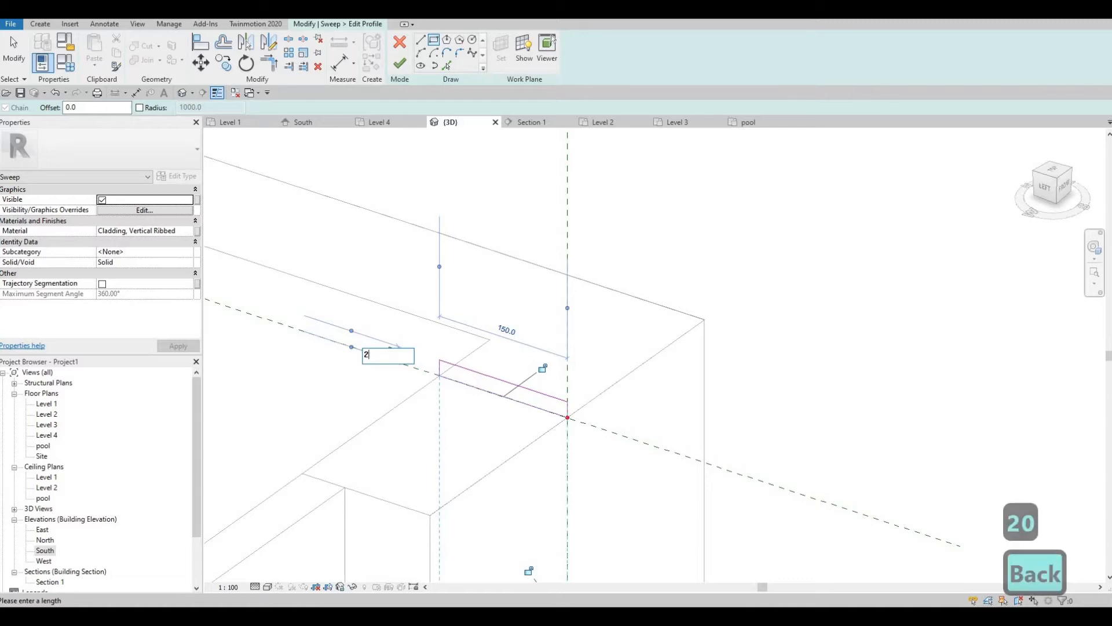
key("BackSpace")
type("30")
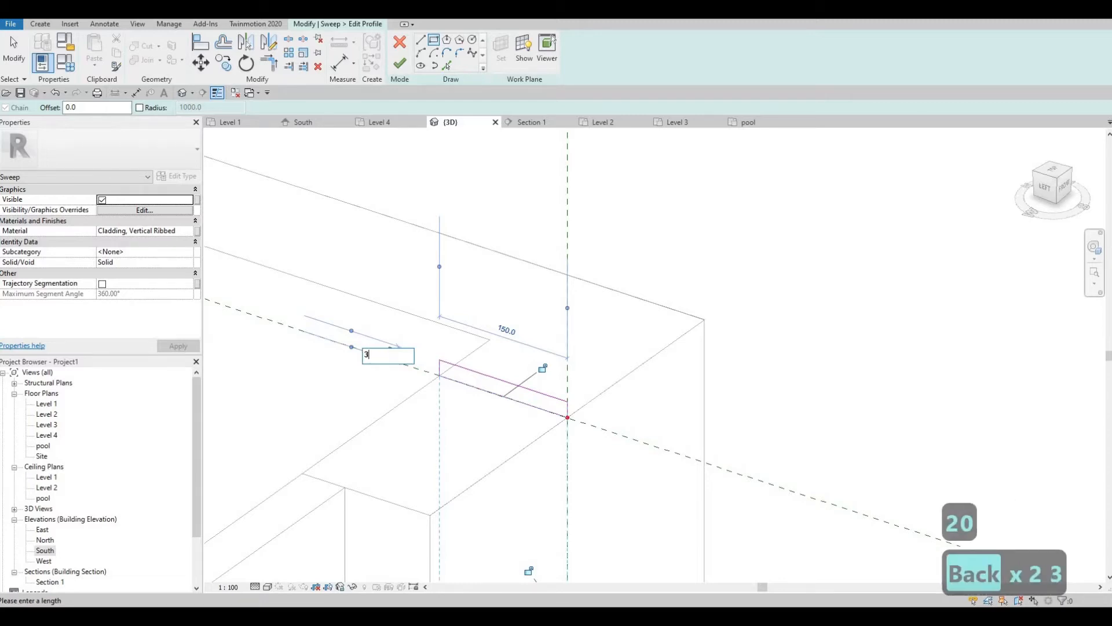
key("Return")
key("Escape")
key("Escape")
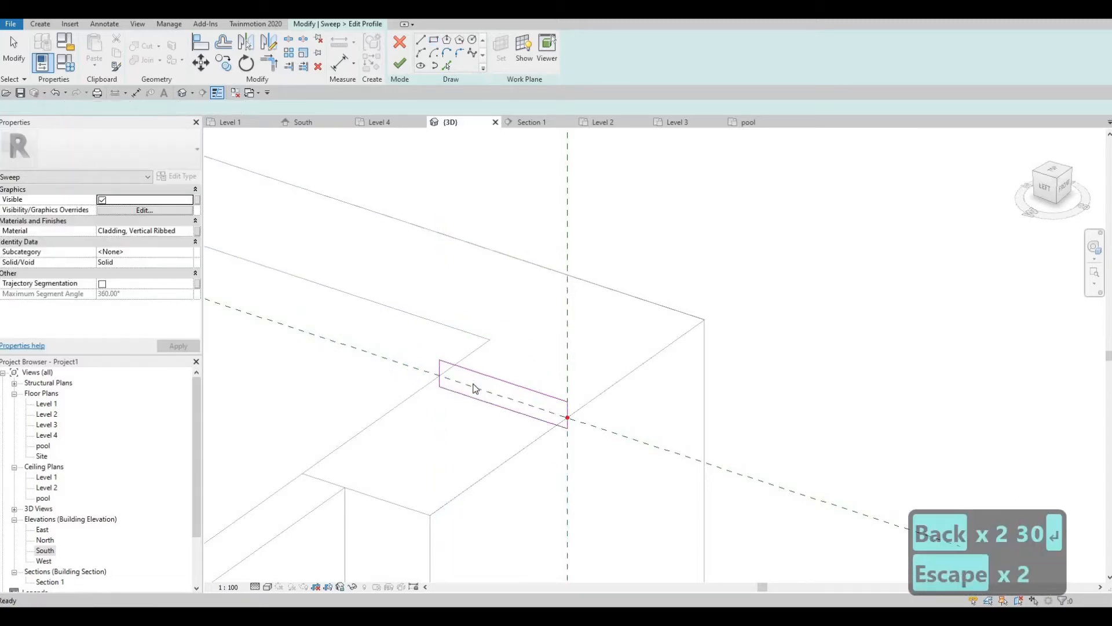
key("ctrl+z")
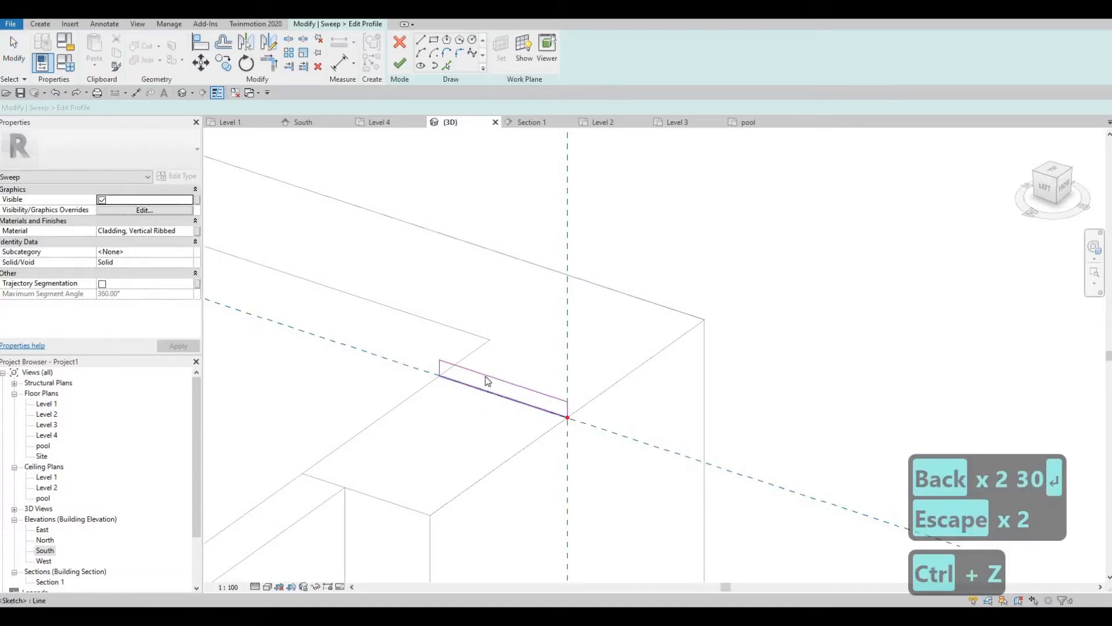
- Set the profile rectangle's height to 30 by shifting its upper edge
left_click(582, 417)
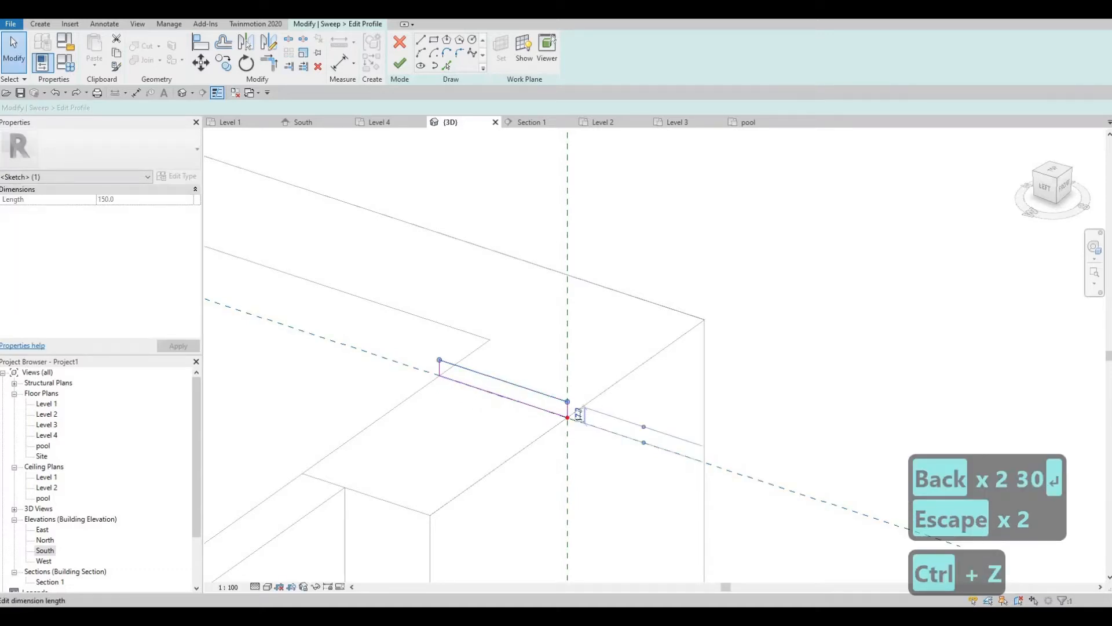
left_click(581, 416)
type("30")
key("Return")
key("Escape")
key("Escape")
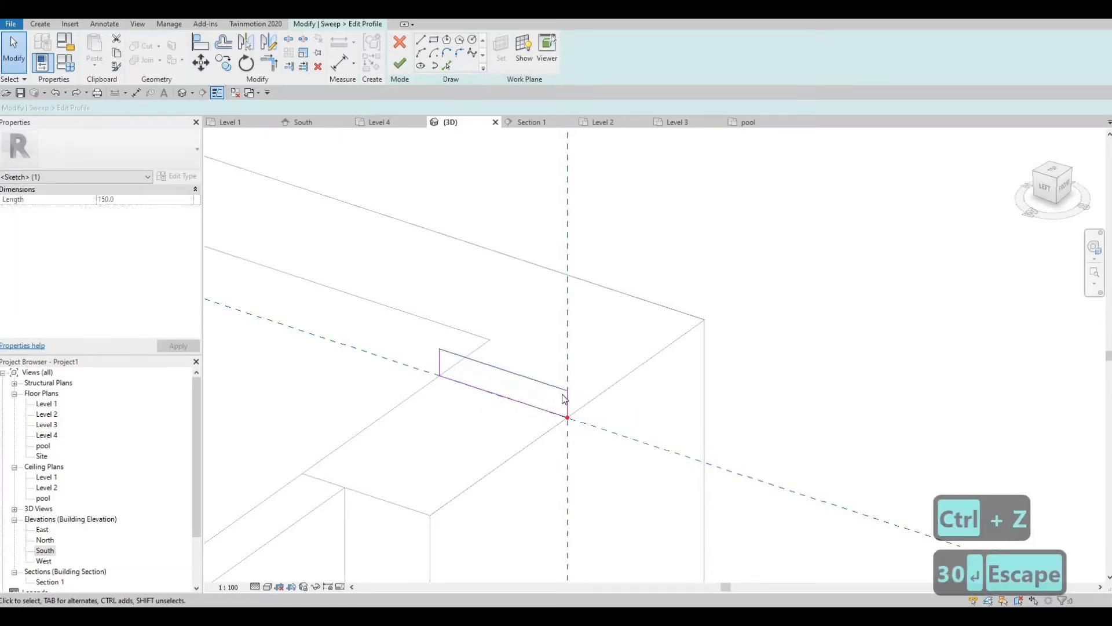
- Set the profile rectangle's height to 25 by shifting its upper edge
left_click(576, 399)
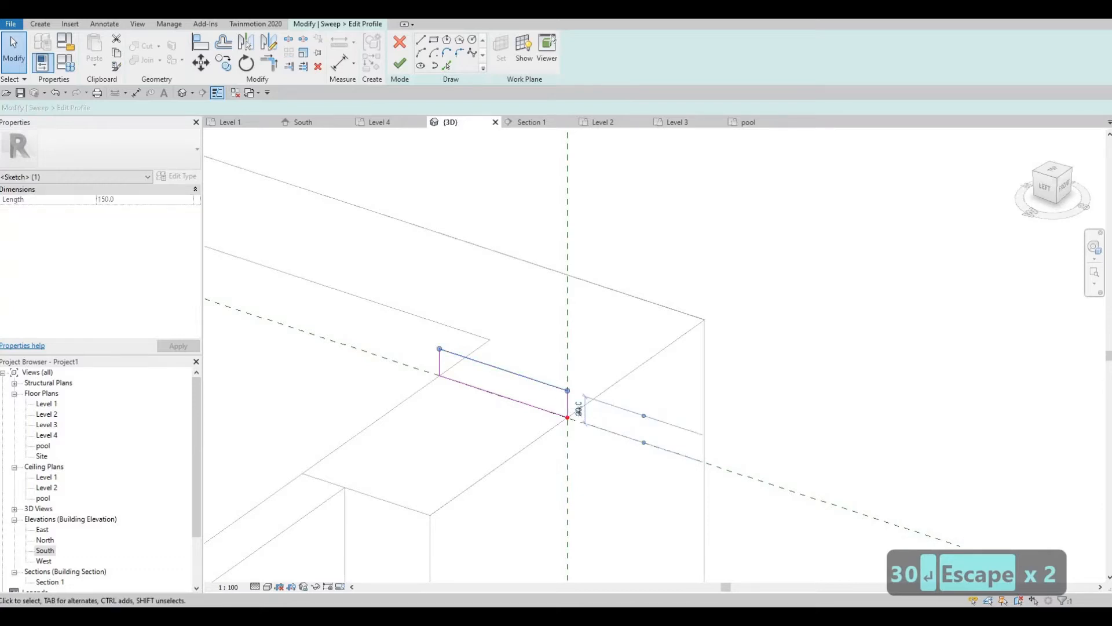
left_click(578, 410)
type("25")
key("Return")
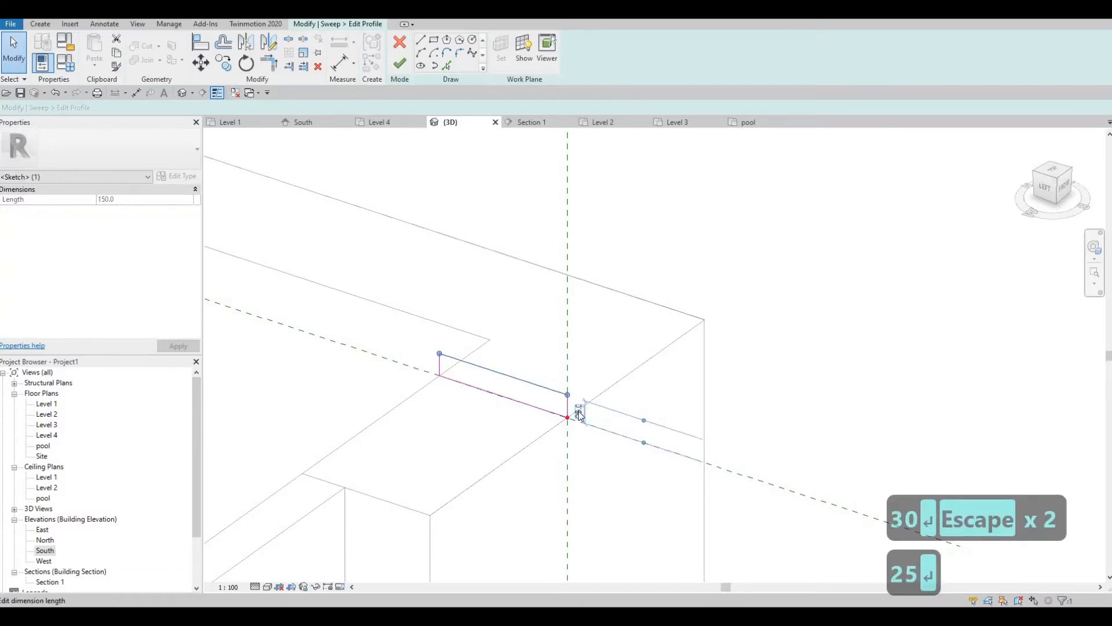
key("Escape")
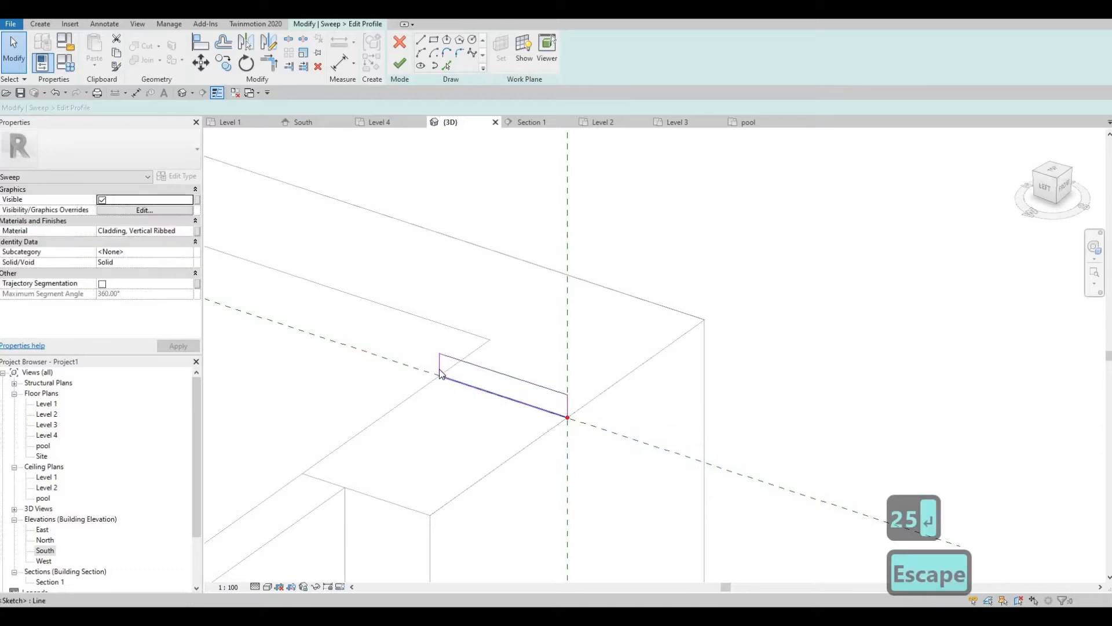
- Set the profile rectangle's width to 175 by shifting its short inner edge past the wall's inner face
left_click(484, 371)
left_click(512, 346)
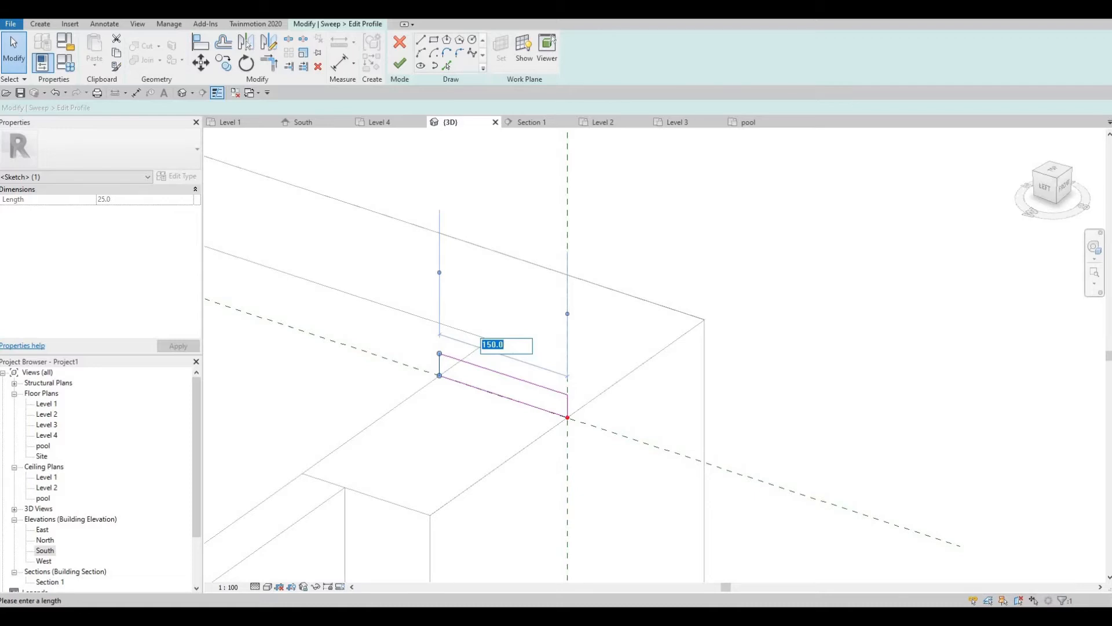
type("175")
key("Return")
key("Escape")
key("Escape")
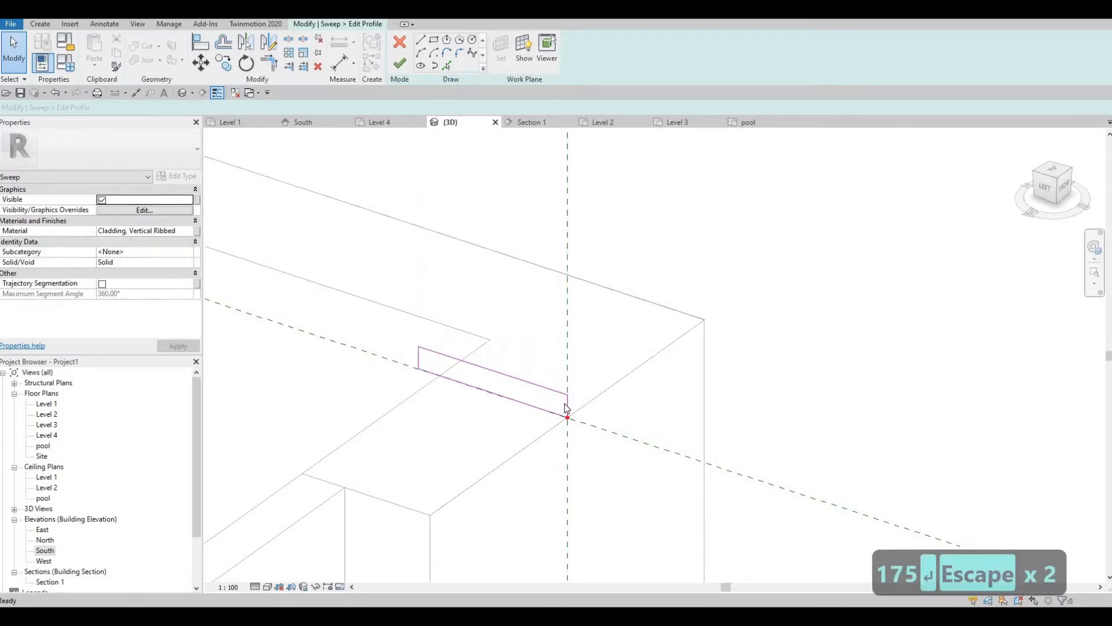
- Set the profile rectangle's width to 200 by shifting its short outer edge past the wall's outer face
left_click(568, 410)
left_click(496, 404)
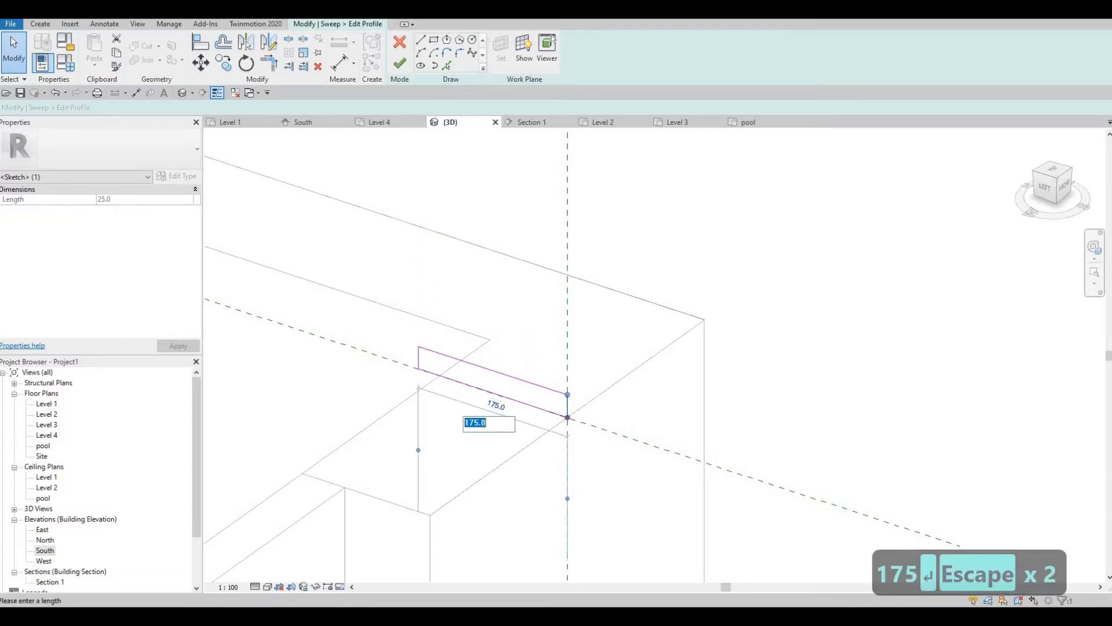
type("200")
key("Return")
key("Escape")
key("Escape")
key("Escape")
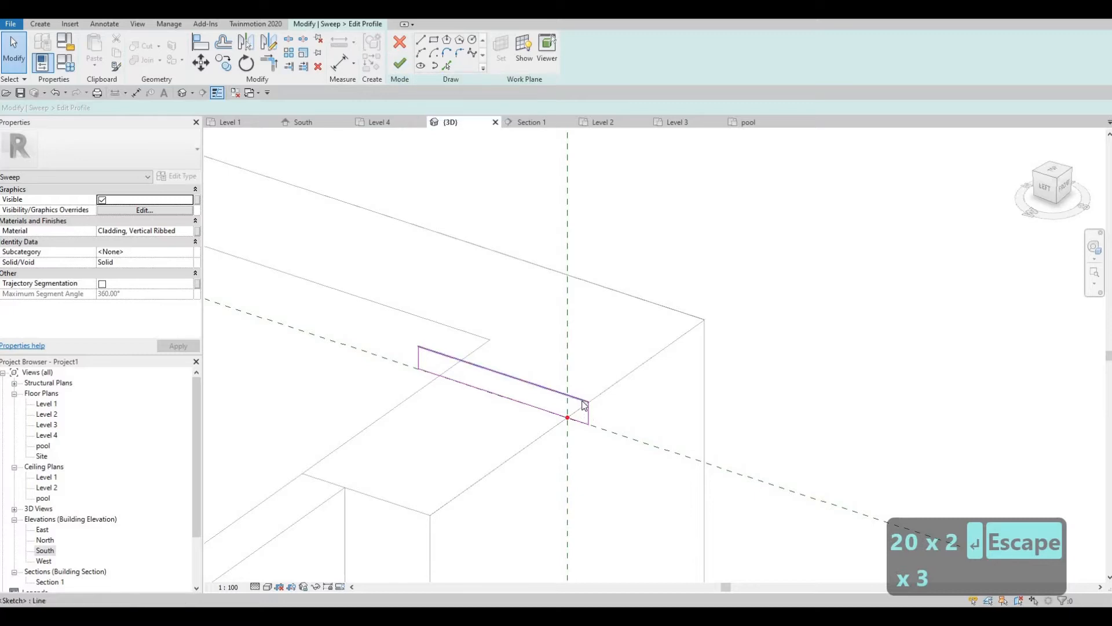
left_click(602, 431)
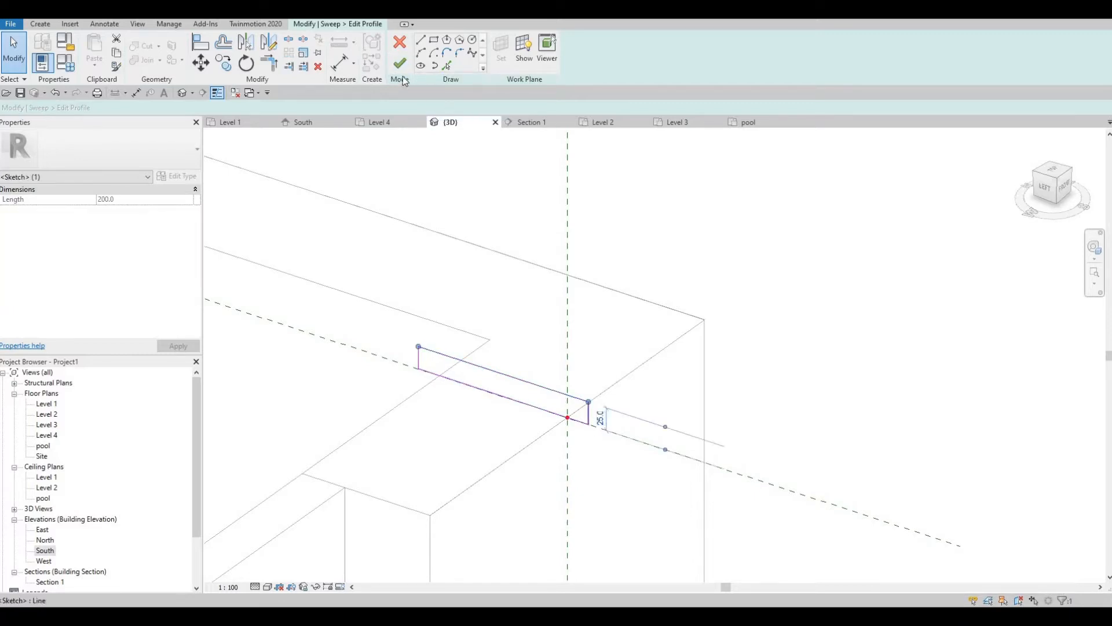
key("Escape")
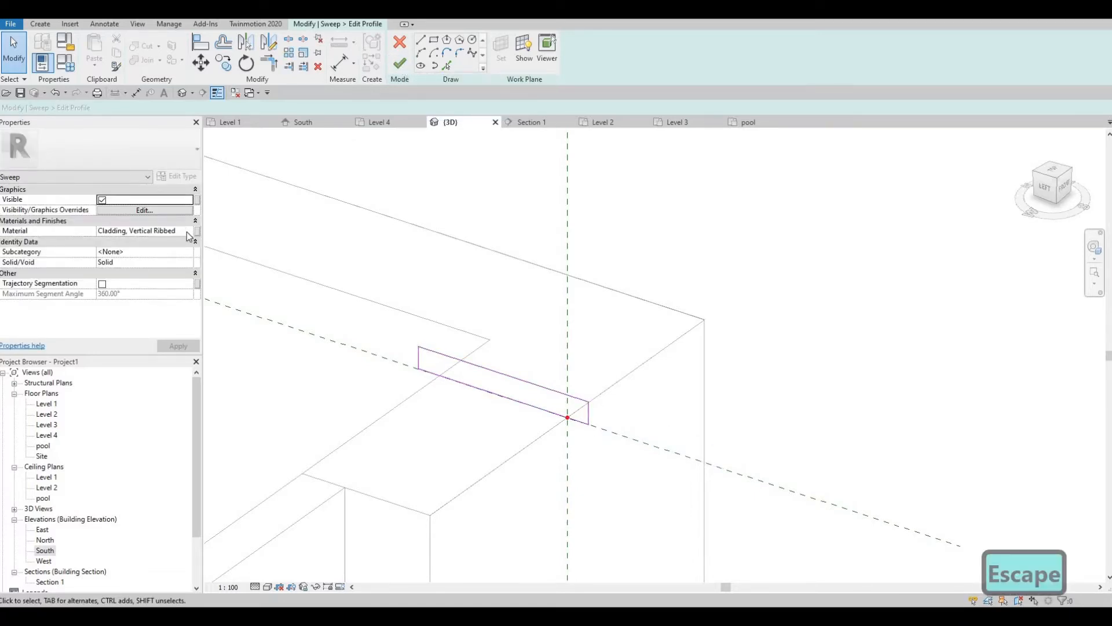
- Assign the Travertine material from the AEC Materials stone library to the coping sweep
left_click(187, 232)
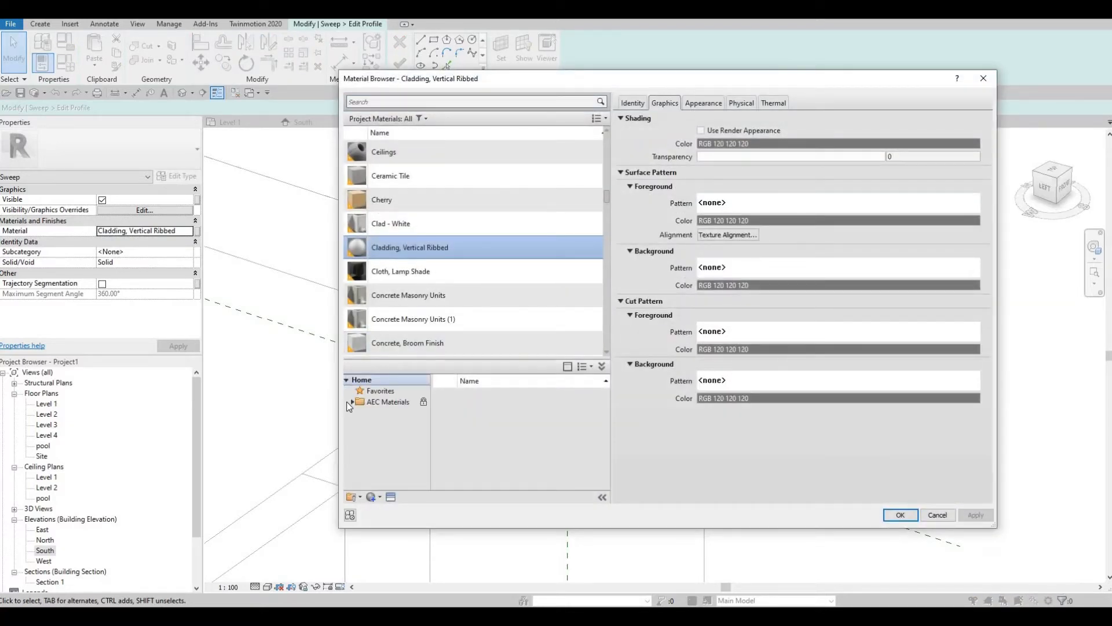
left_click(353, 404)
left_click(351, 401)
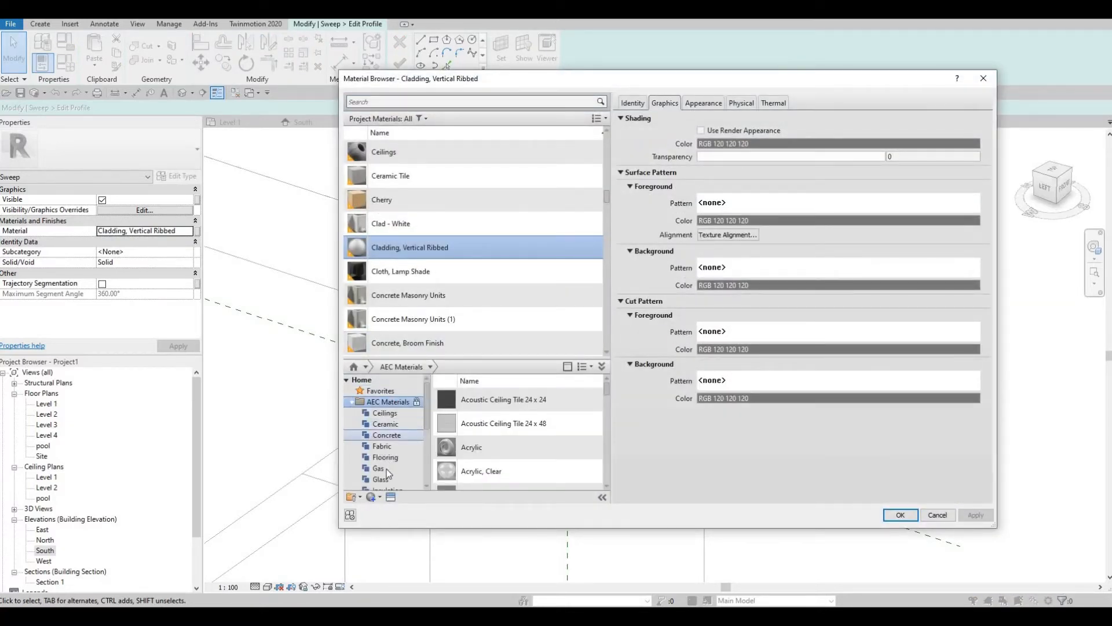
scroll(387, 471, "down", 4)
left_click(382, 458)
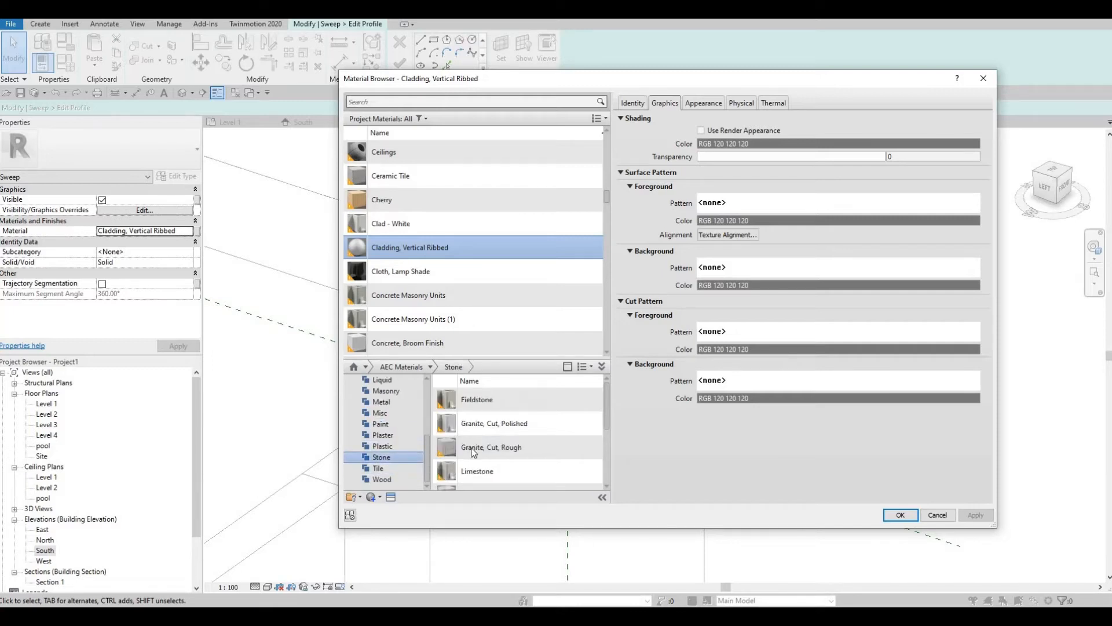
scroll(473, 451, "down", 3)
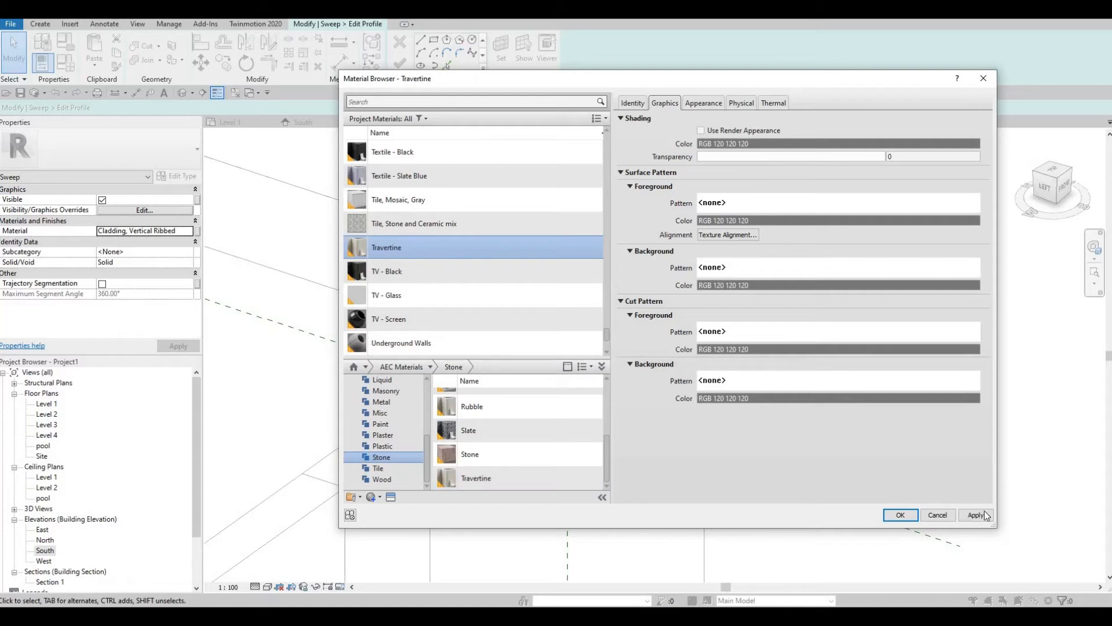
left_click(899, 515)
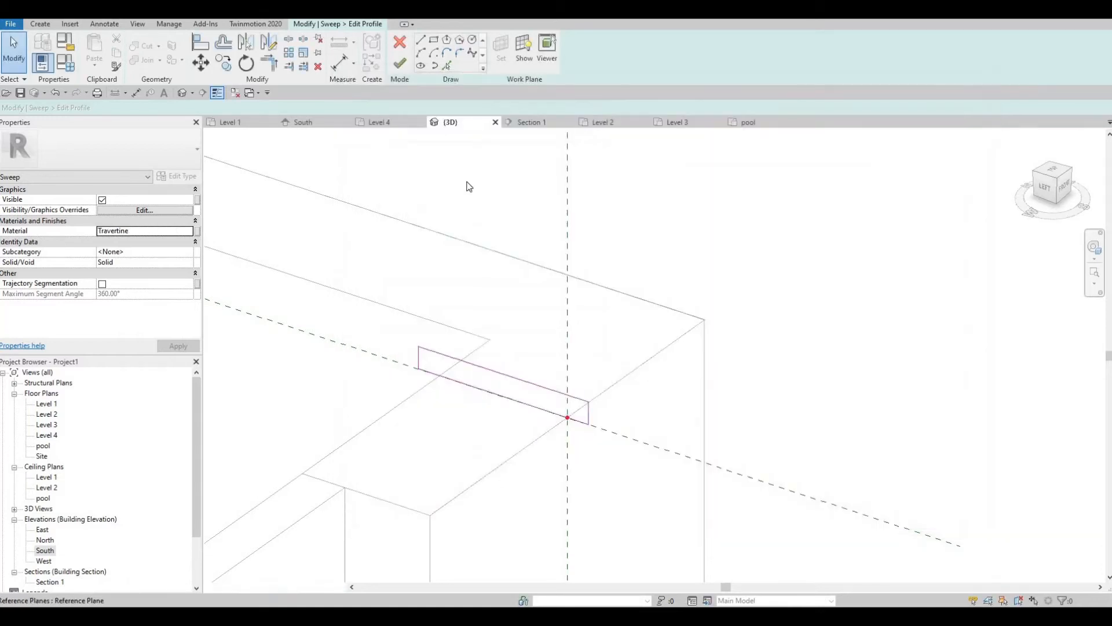
- Finish the profile sketch, the coping sweep and its in-place model
left_click(400, 62)
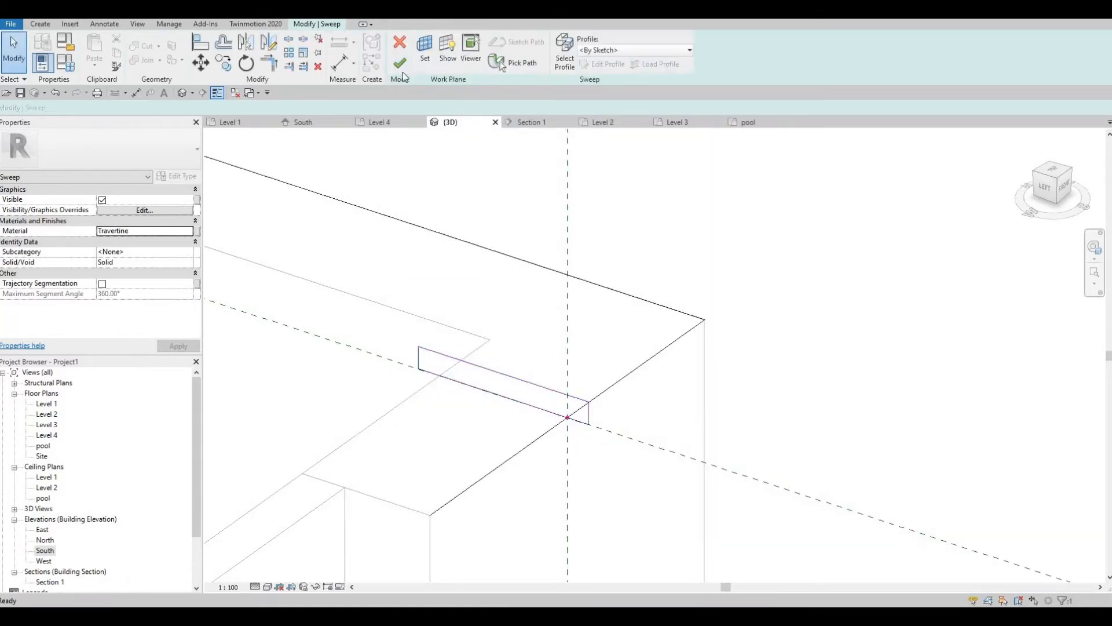
left_click(400, 62)
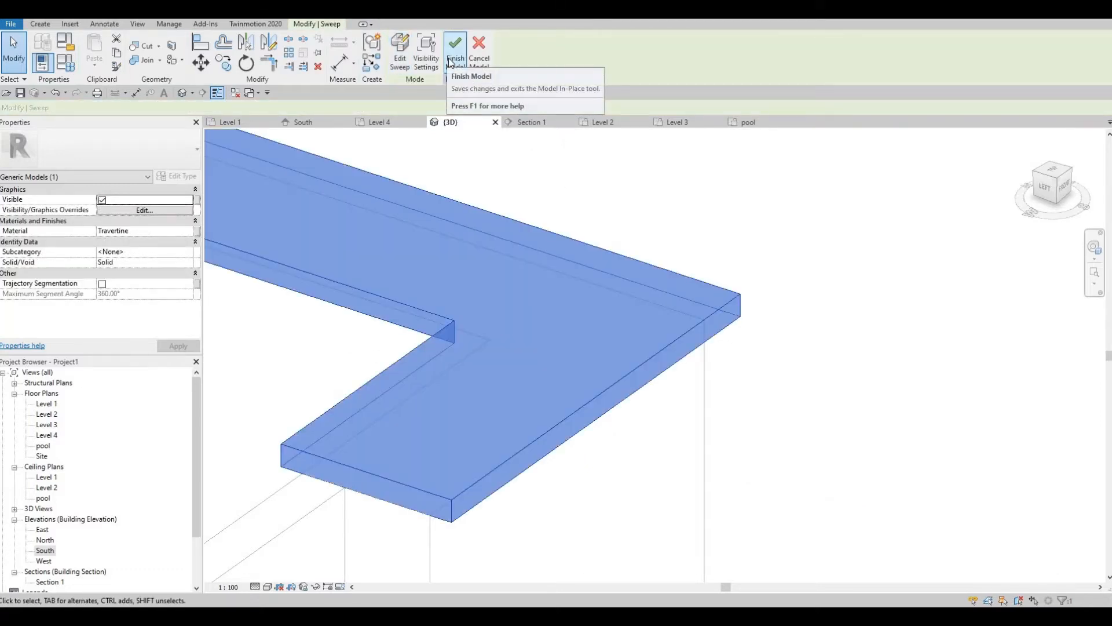
middle_click_drag(609, 321, 538, 311, "shift")
scroll(603, 342, "up", 3)
middle_click_drag(597, 353, 596, 383)
scroll(596, 383, "down", 1)
scroll(596, 384, "up", 2)
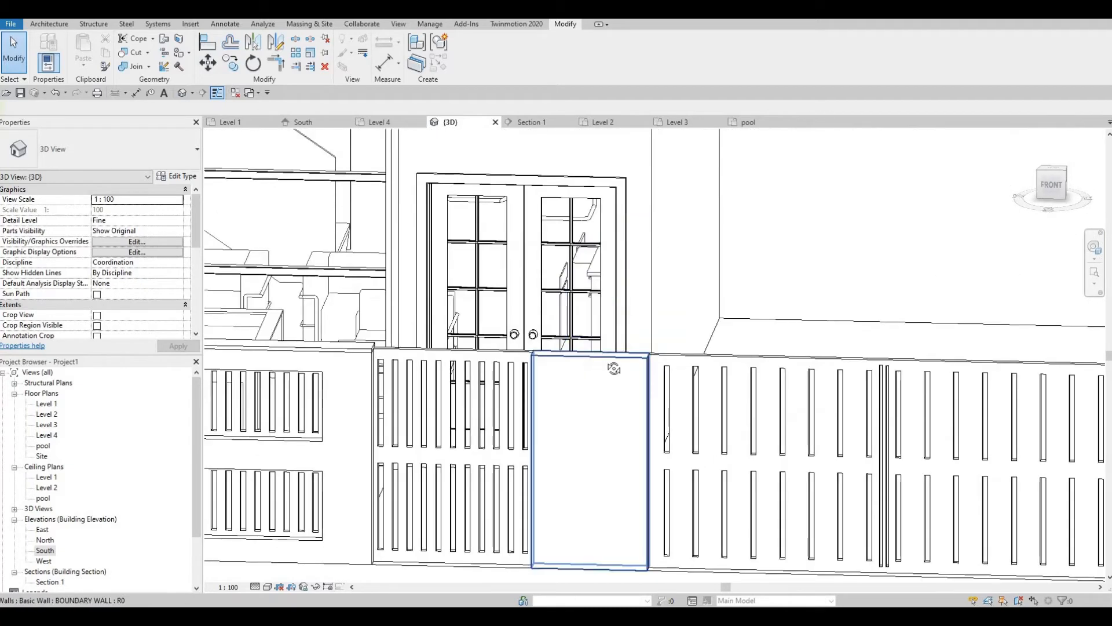
- Start another in-place model in the Generic Models category with the default name for the short wall section between the gates
middle_click_drag(603, 330, 626, 383, "shift")
scroll(597, 336, "up", 1)
middle_click_drag(592, 314, 622, 370)
scroll(610, 349, "up", 1)
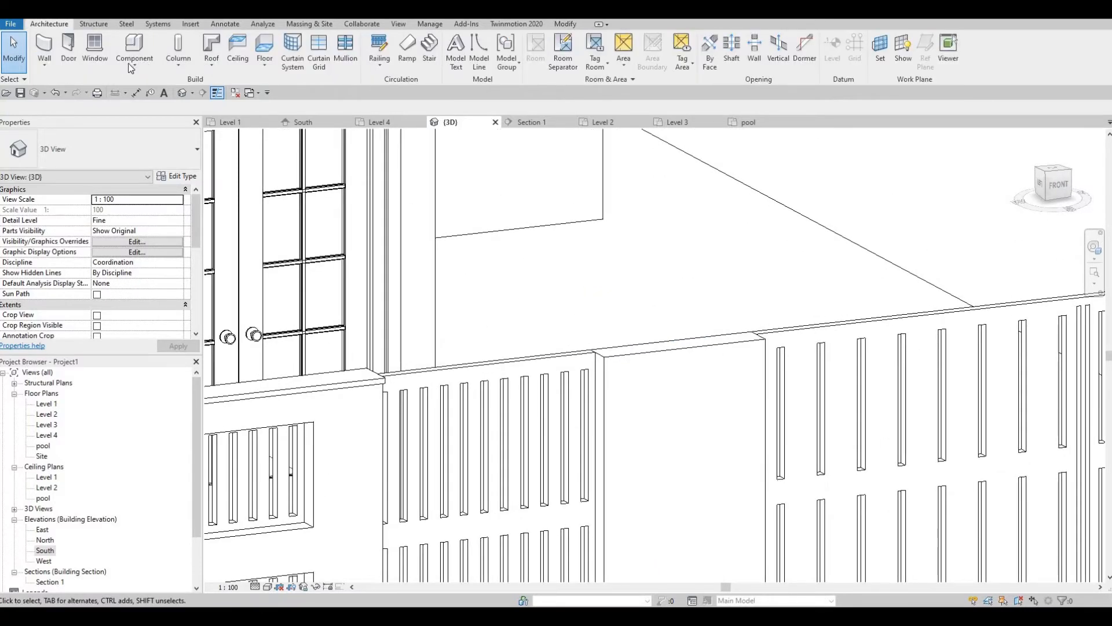
left_click(135, 63)
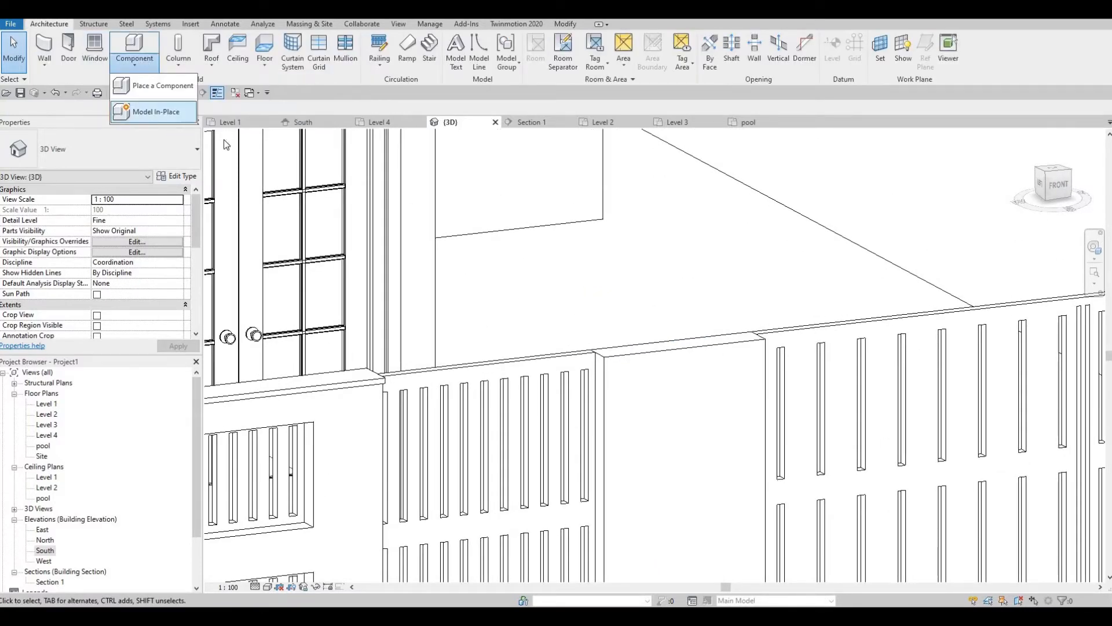
left_click(148, 109)
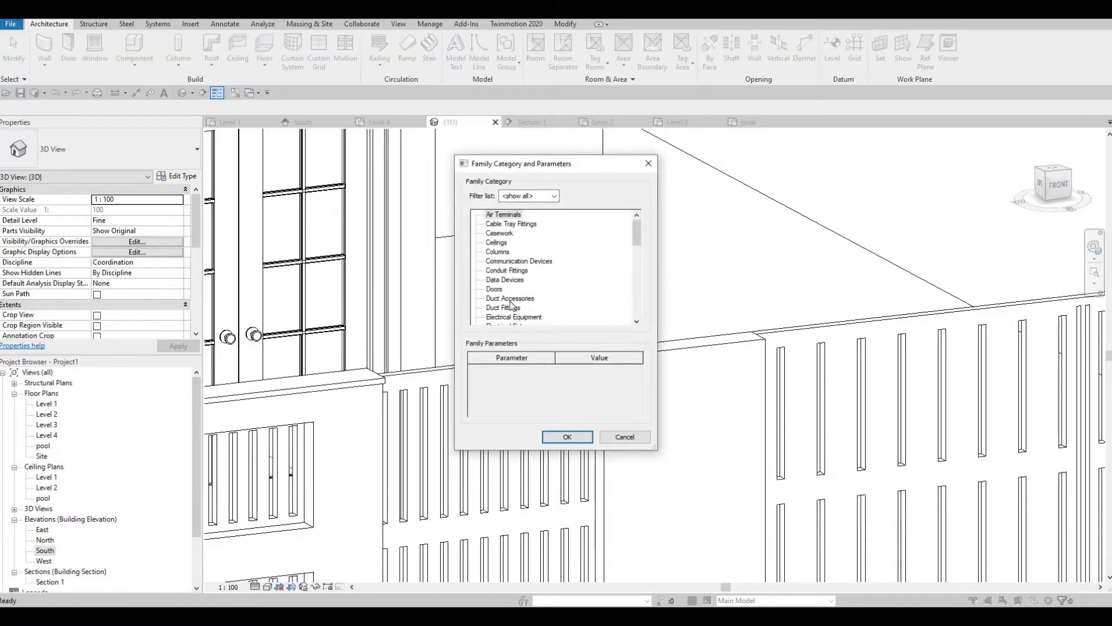
scroll(510, 306, "down", 3)
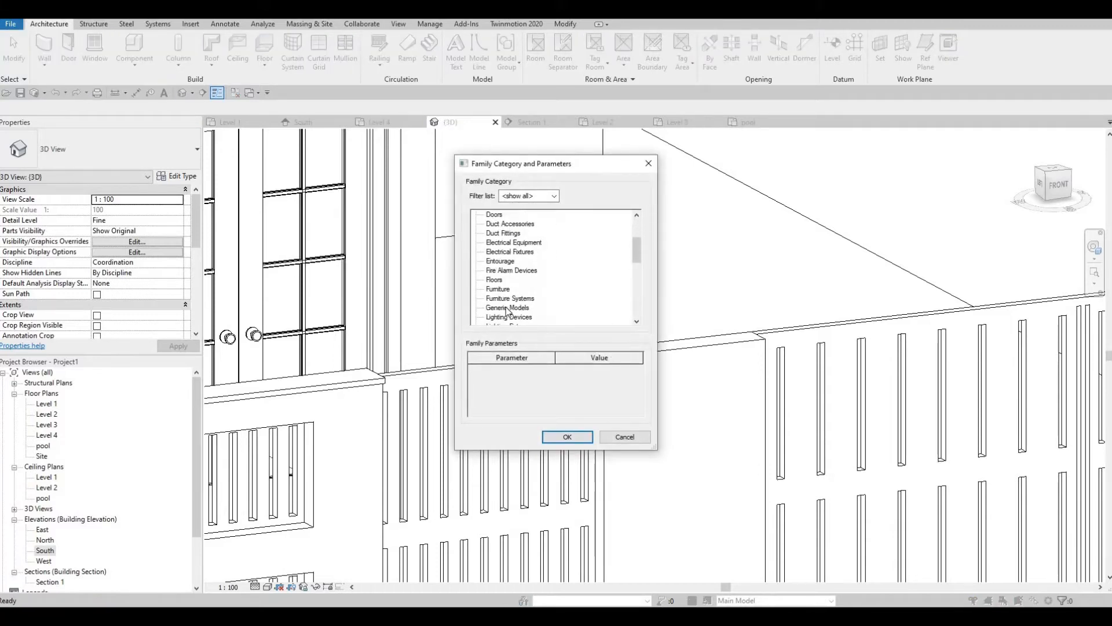
left_click(567, 436)
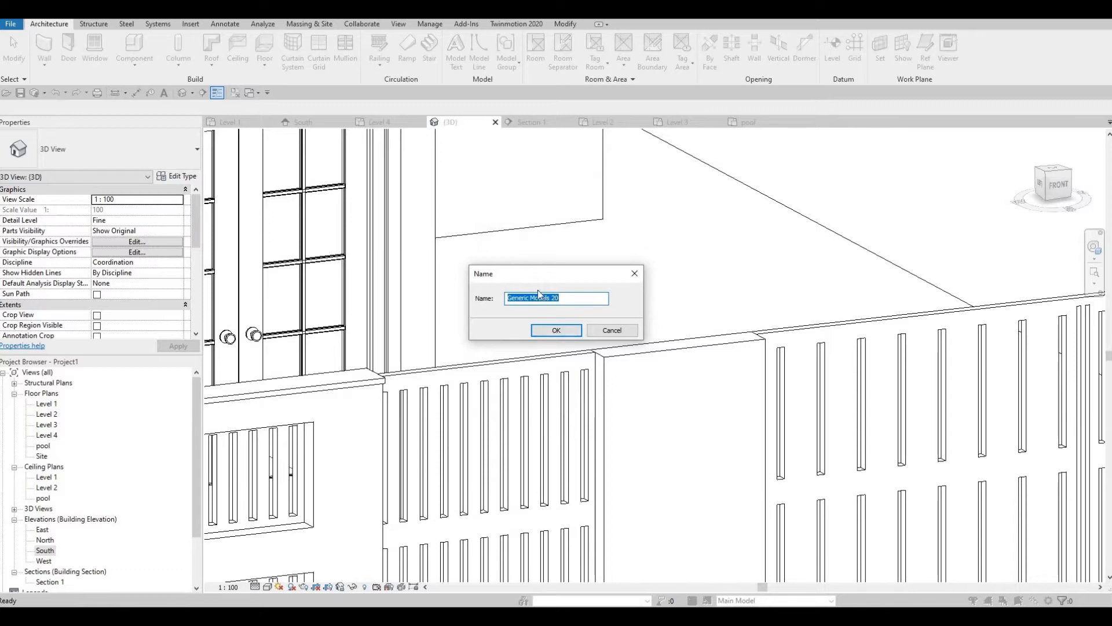
left_click(556, 330)
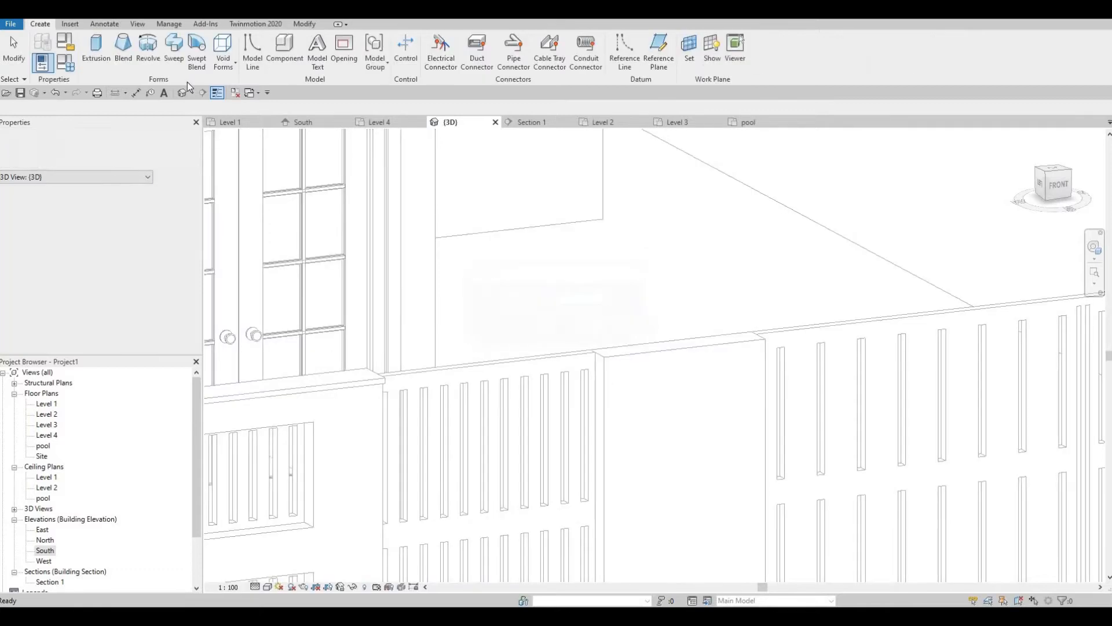
- Create a sweep with its path picked along the outer top edge of the short wall section between the gates
middle_click_drag(293, 154, 503, 279, "shift")
left_click(170, 57)
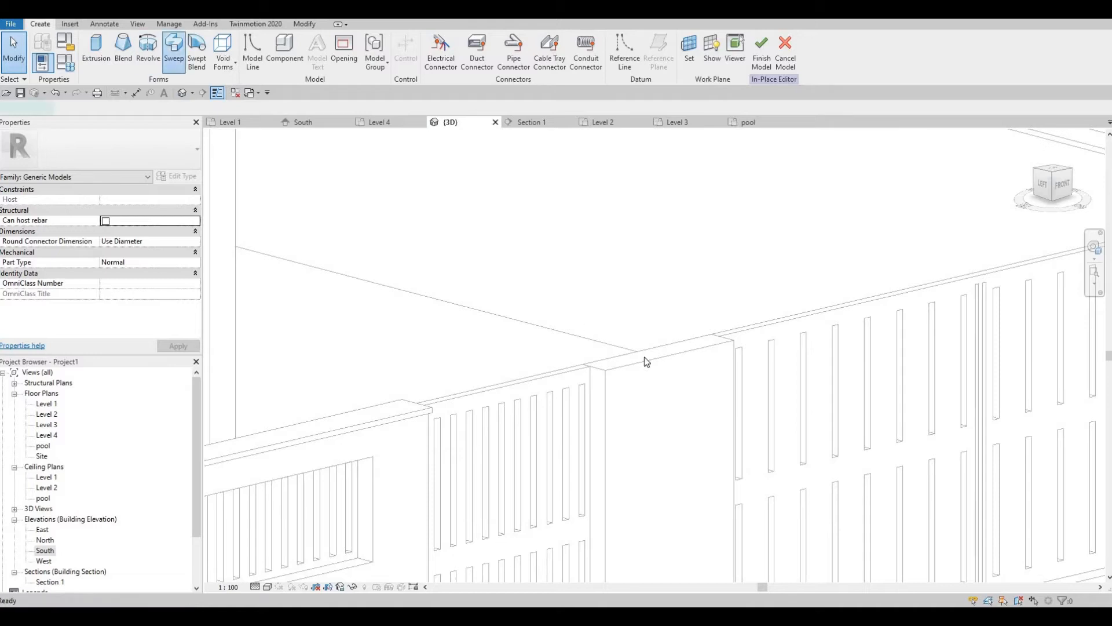
left_click(518, 62)
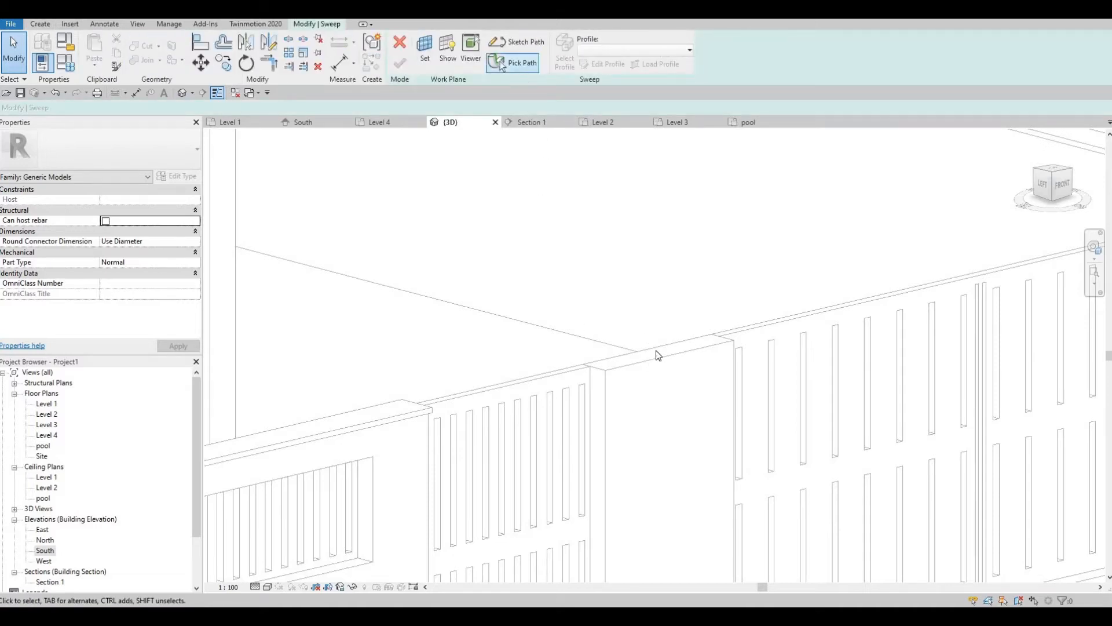
left_click(667, 356)
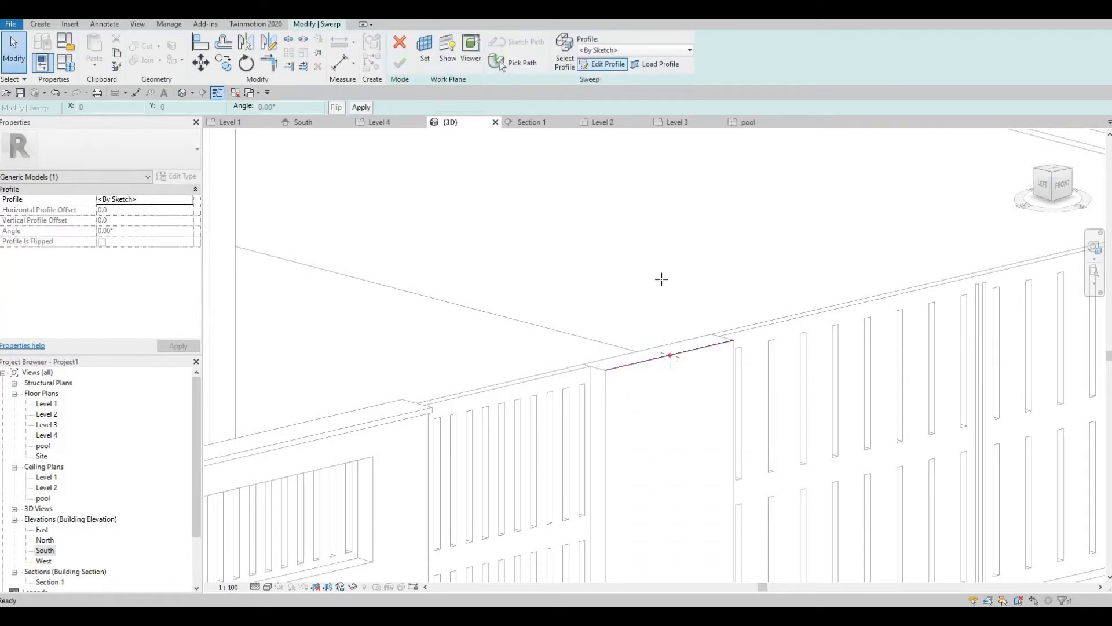
- Sketch a thin profile rectangle about 150 wide on the wall's top, spanning from the path to the inner face
scroll(667, 351, "up", 3)
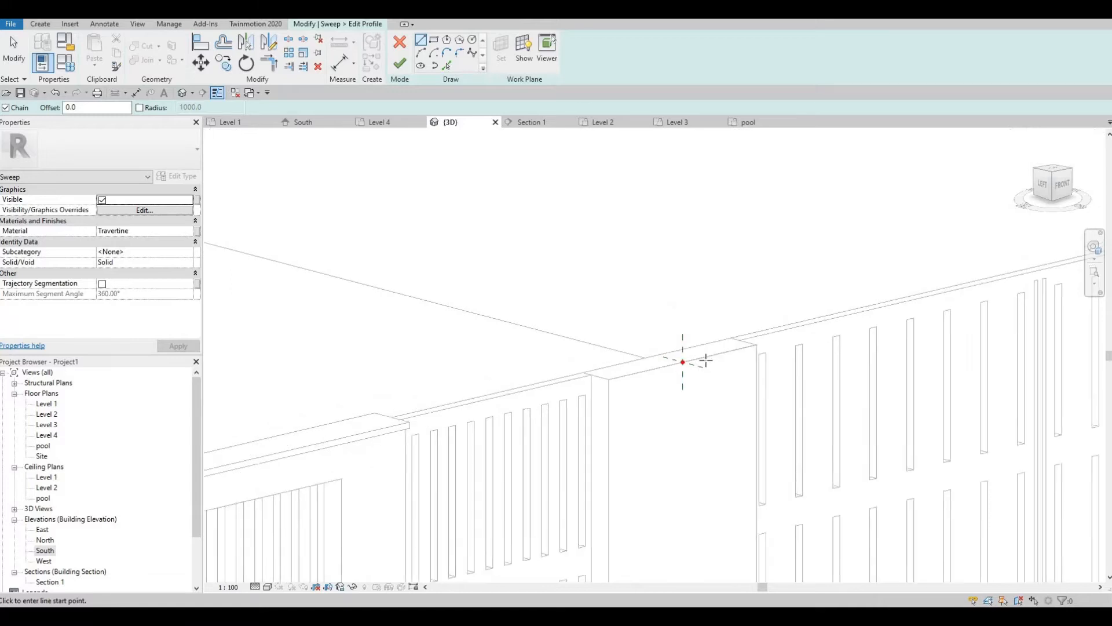
scroll(621, 294, "up", 3)
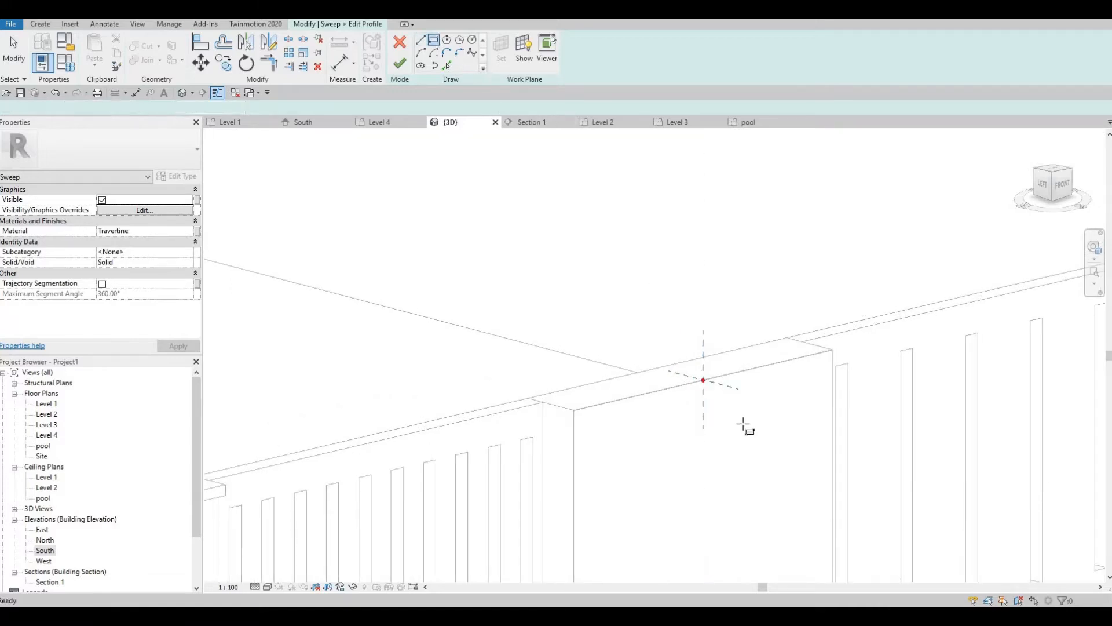
left_click(690, 402)
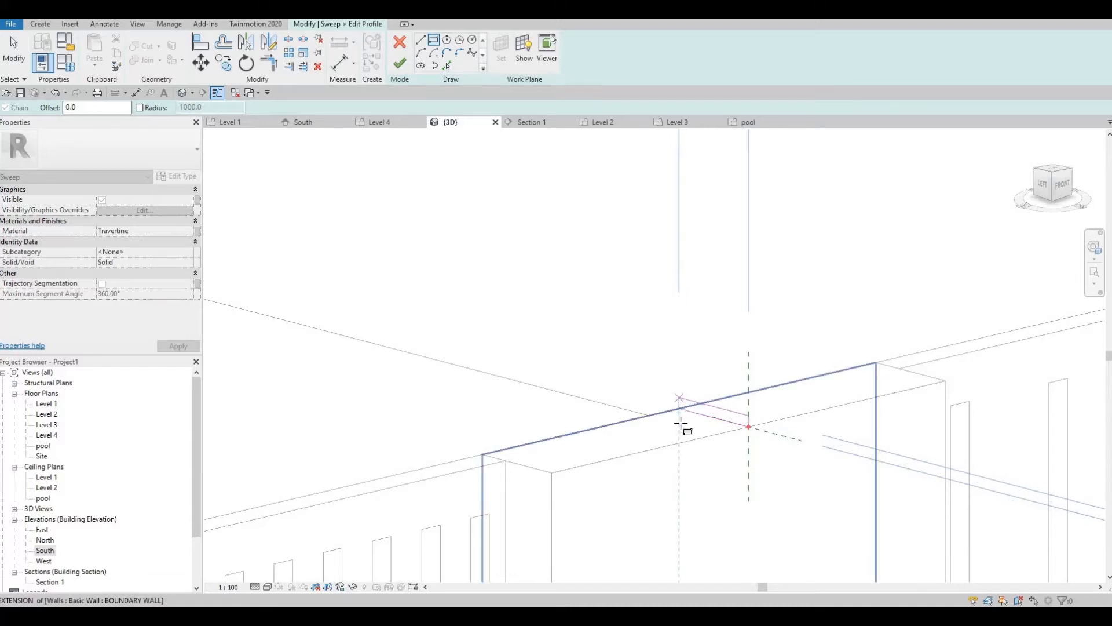
left_click(681, 423)
key("Escape")
- Set the new profile rectangle's height to 25 by shifting its upper edge
middle_click_drag(740, 440, 1021, 463, "shift")
scroll(886, 398, "down", 4)
scroll(714, 364, "up", 3)
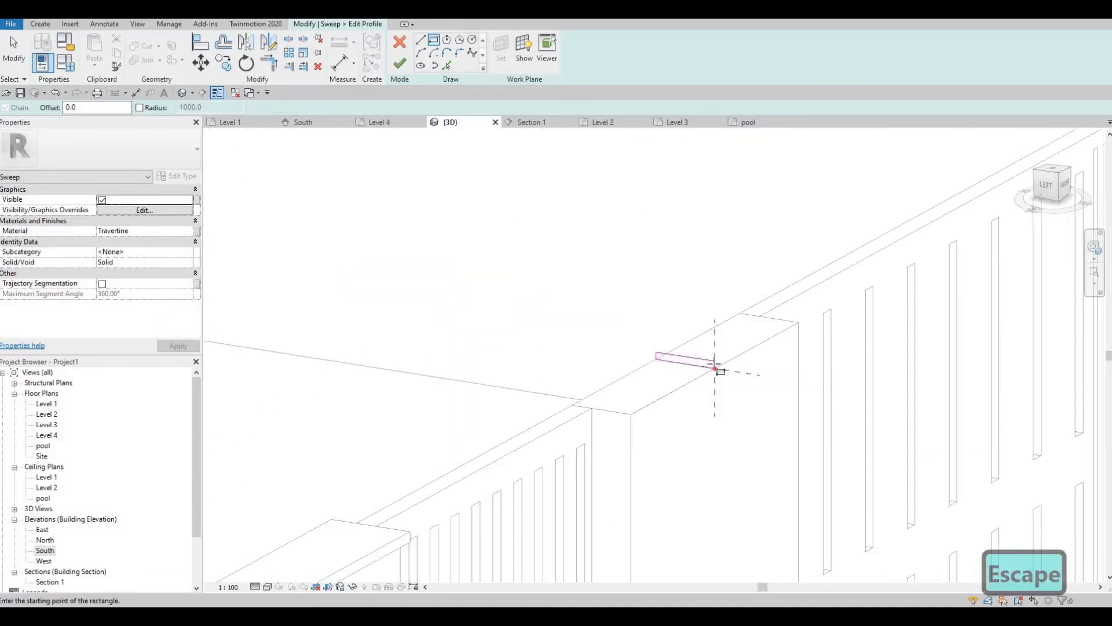
scroll(708, 379, "up", 4)
key("Escape")
left_click(745, 422)
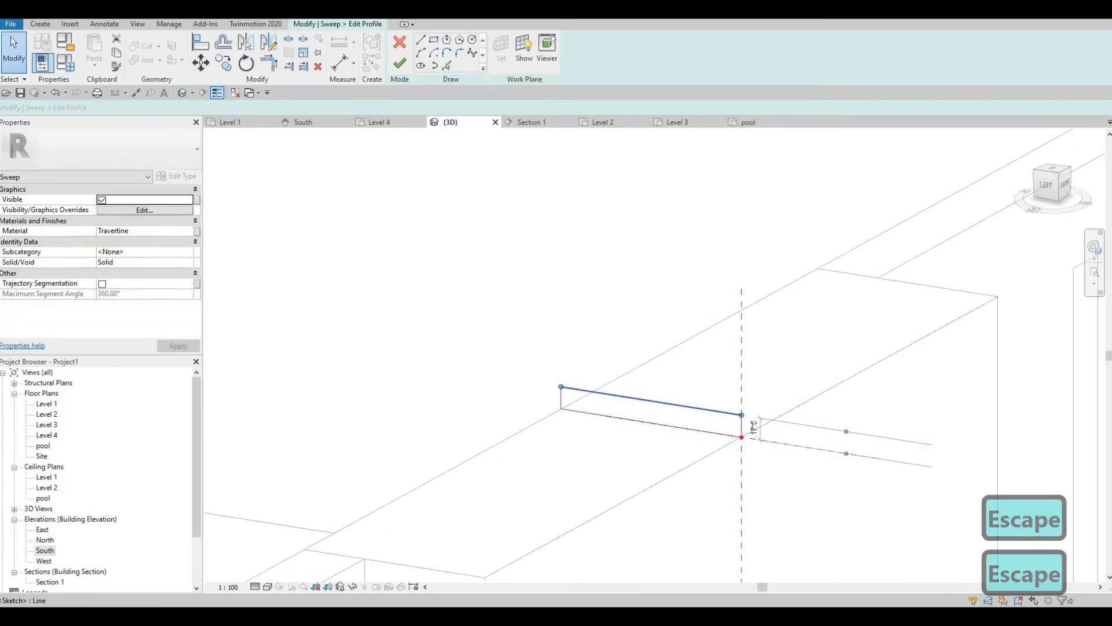
type("25")
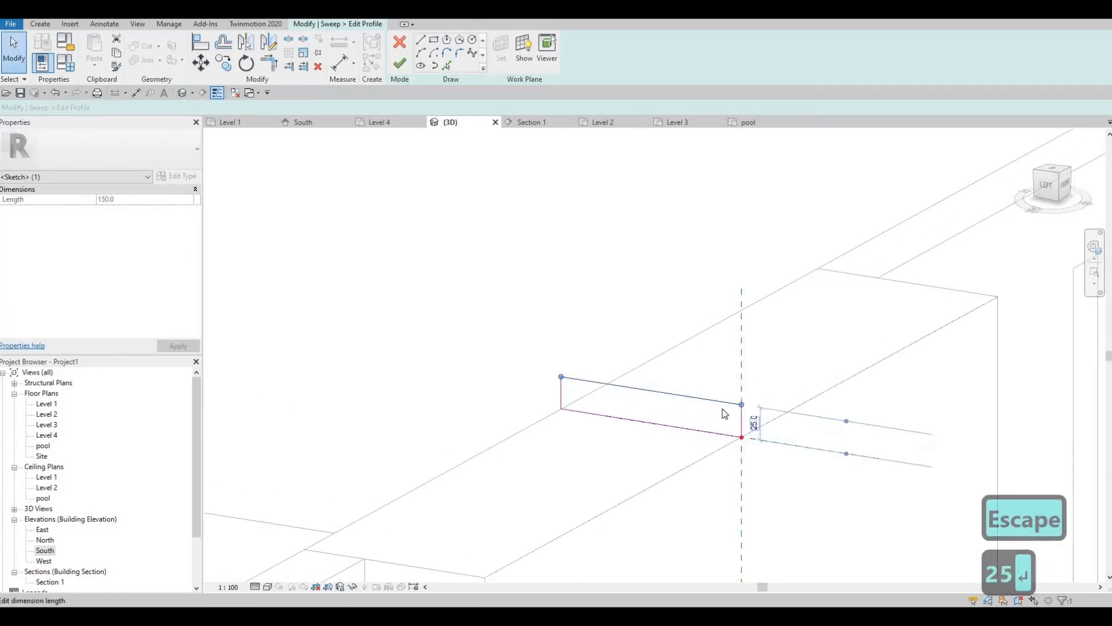
- Set the rectangular sweep profile's height to 25 mm and extend its outer short edge for a width of 175 mm
key("Return")
key("Escape")
key("Escape")
left_click(743, 425)
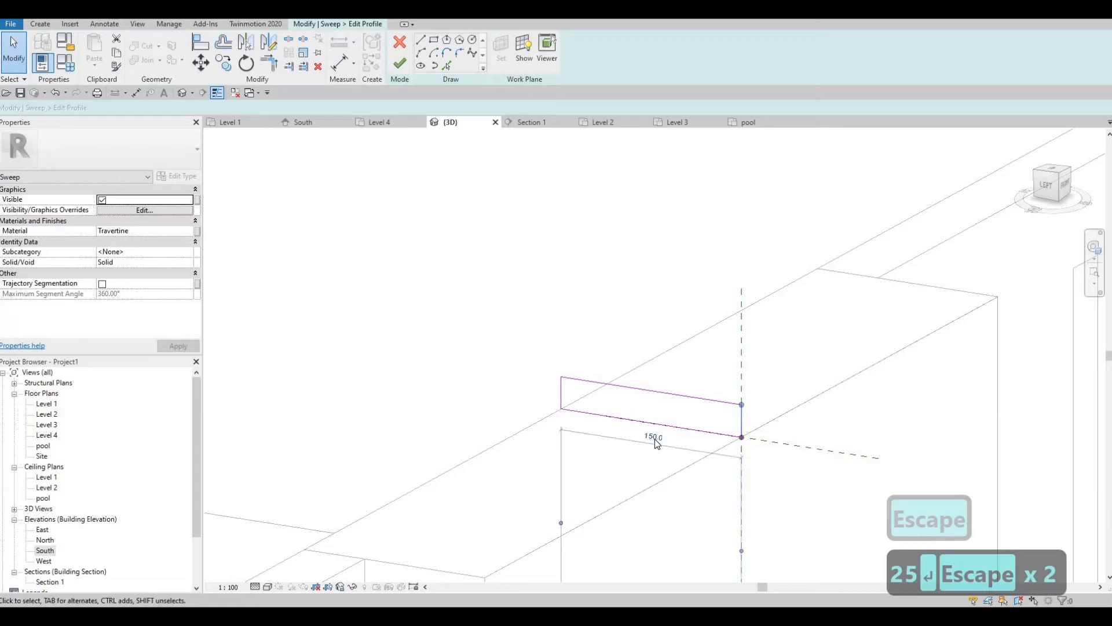
left_click(655, 439)
type("175")
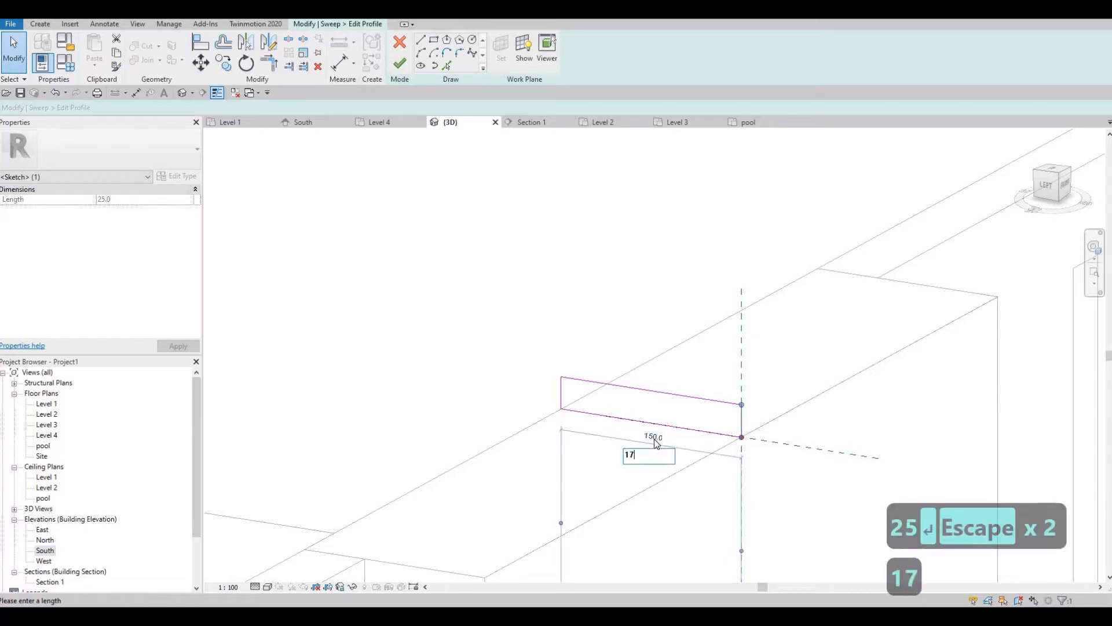
key("Return")
key("Escape")
key("Escape")
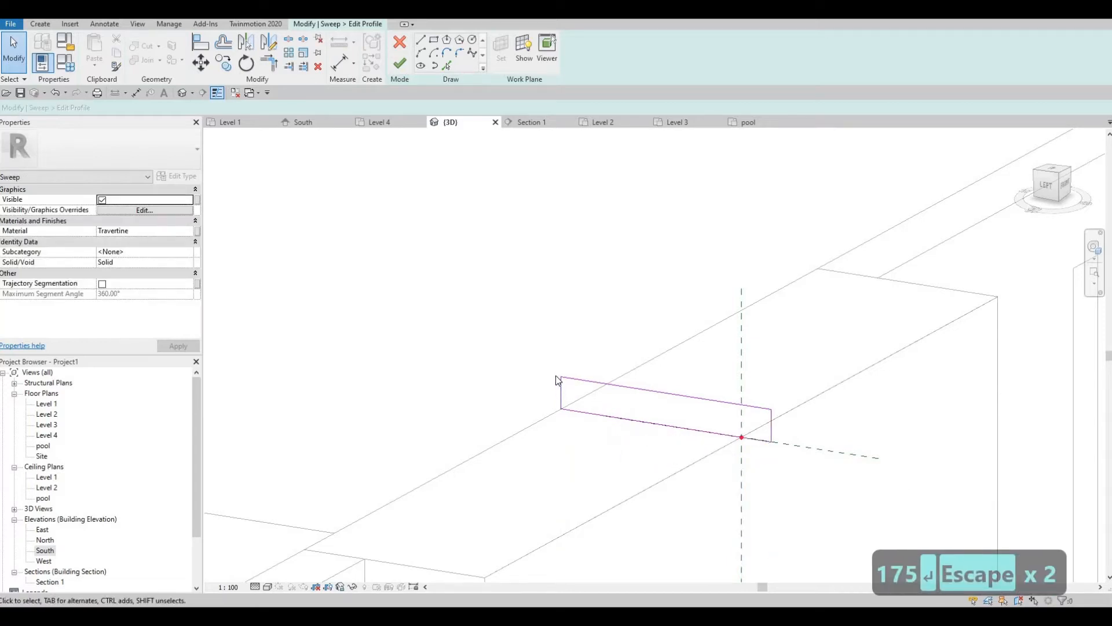
- Extend the profile's opposite short edge so the rectangle is 200 mm wide
left_click(559, 389)
left_click(665, 365)
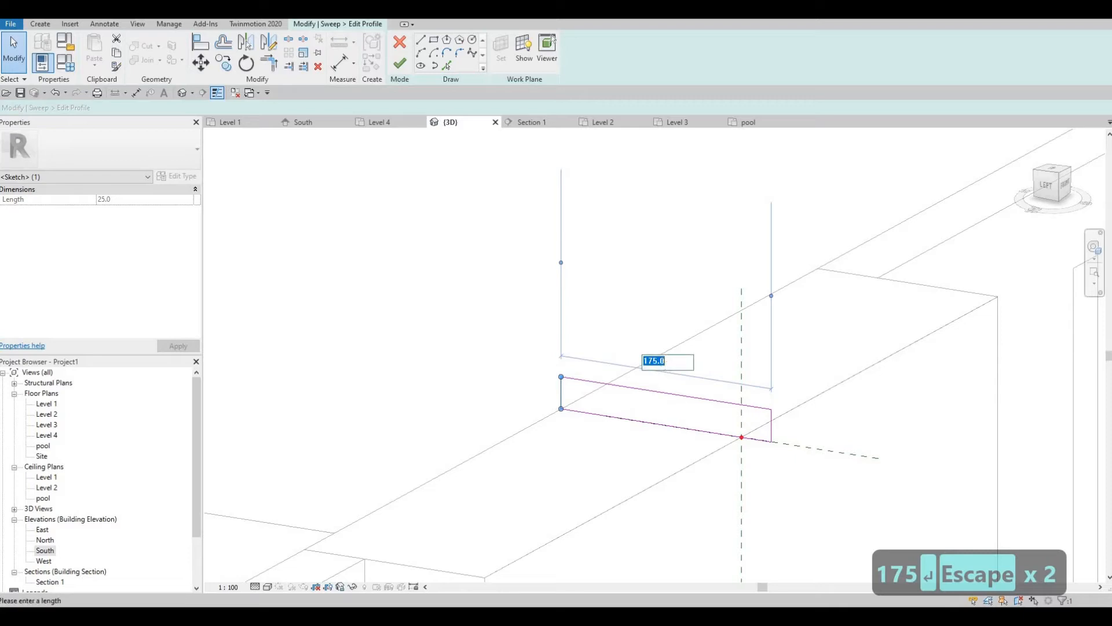
type("200")
key("Return")
key("Escape")
key("Escape")
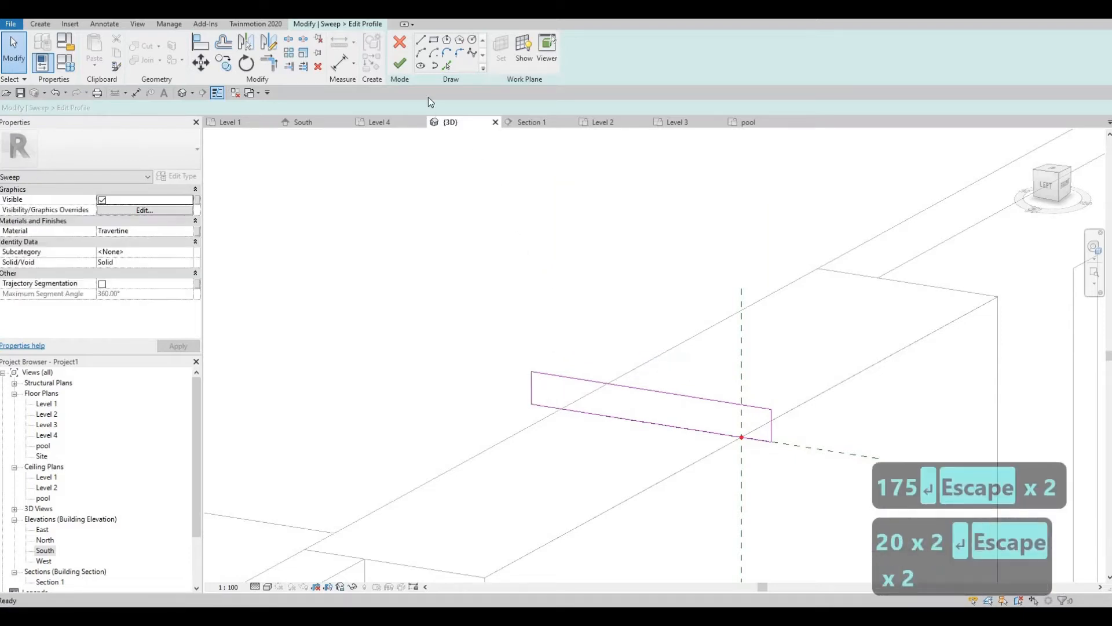
- Finish the profile and the sweep for the pillar cap, and complete the in-place model
left_click(402, 66)
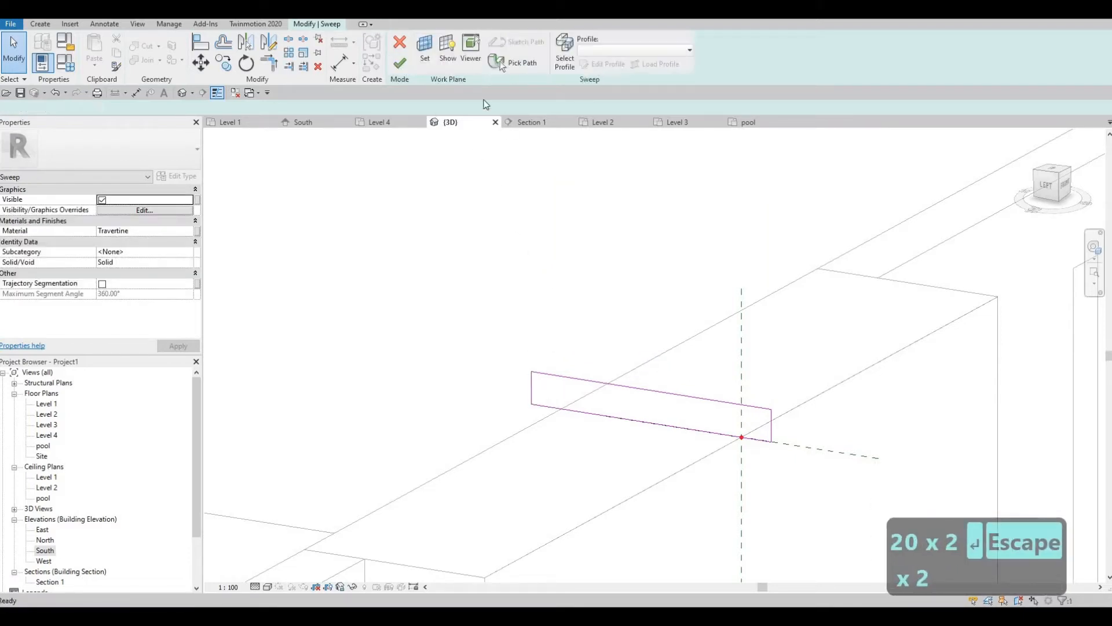
left_click(399, 64)
scroll(682, 260, "down", 2)
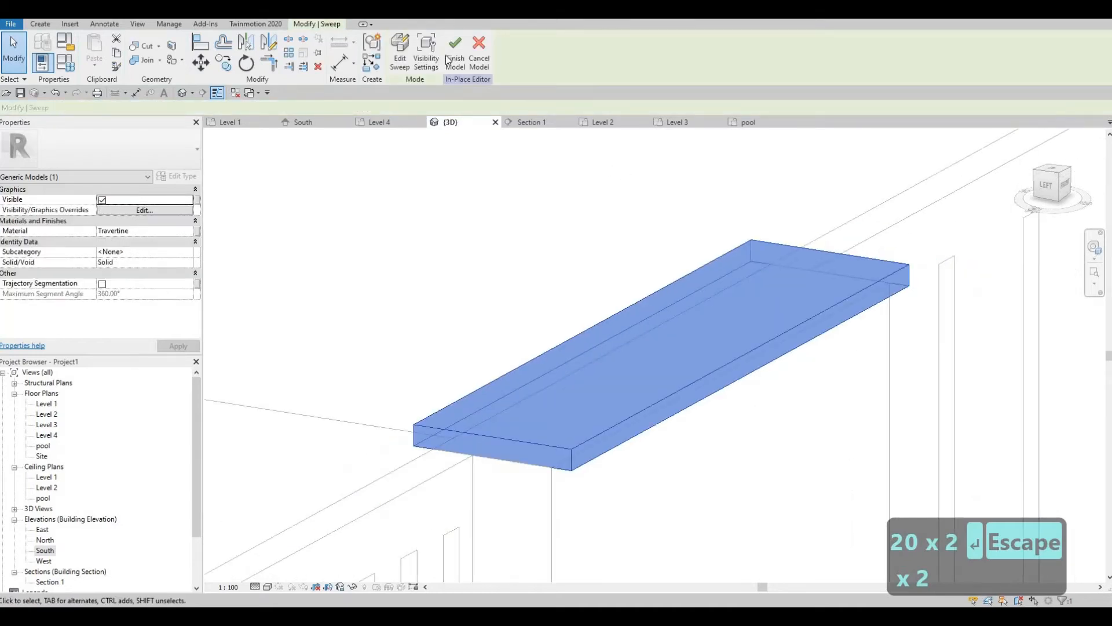
left_click(455, 60)
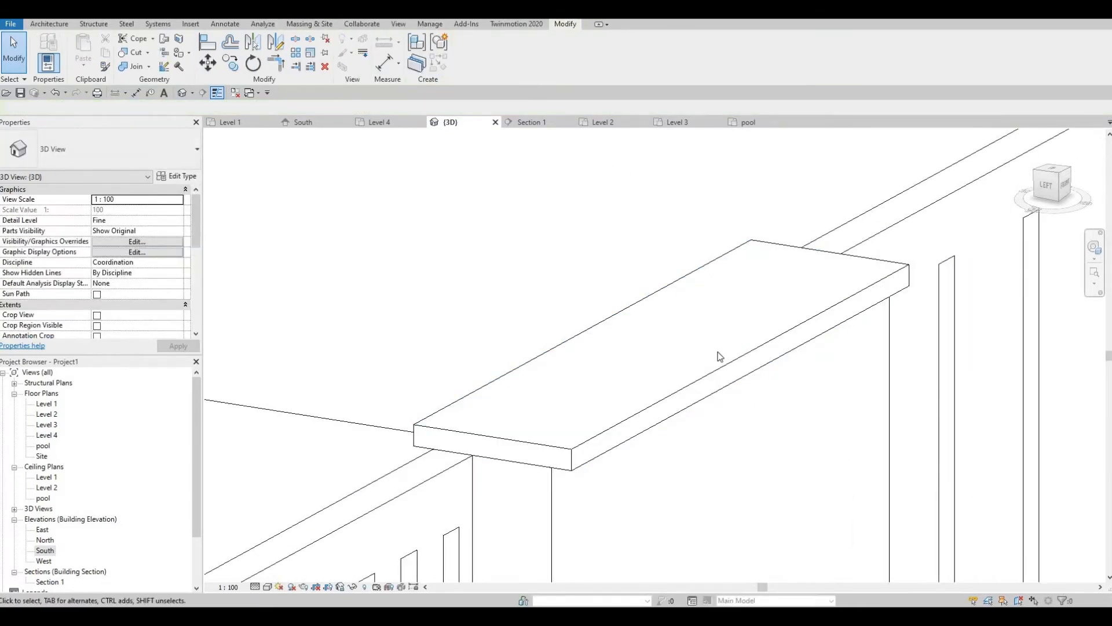
scroll(742, 383, "down", 5)
key("Escape")
middle_click_drag(703, 402, 348, 325, "shift")
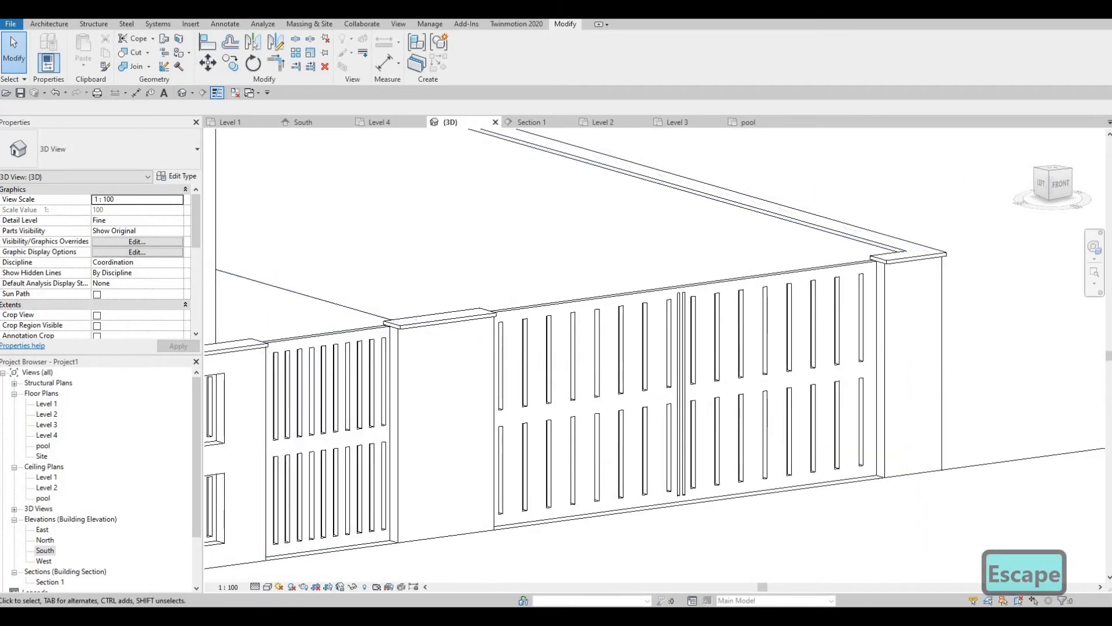
left_click(51, 26)
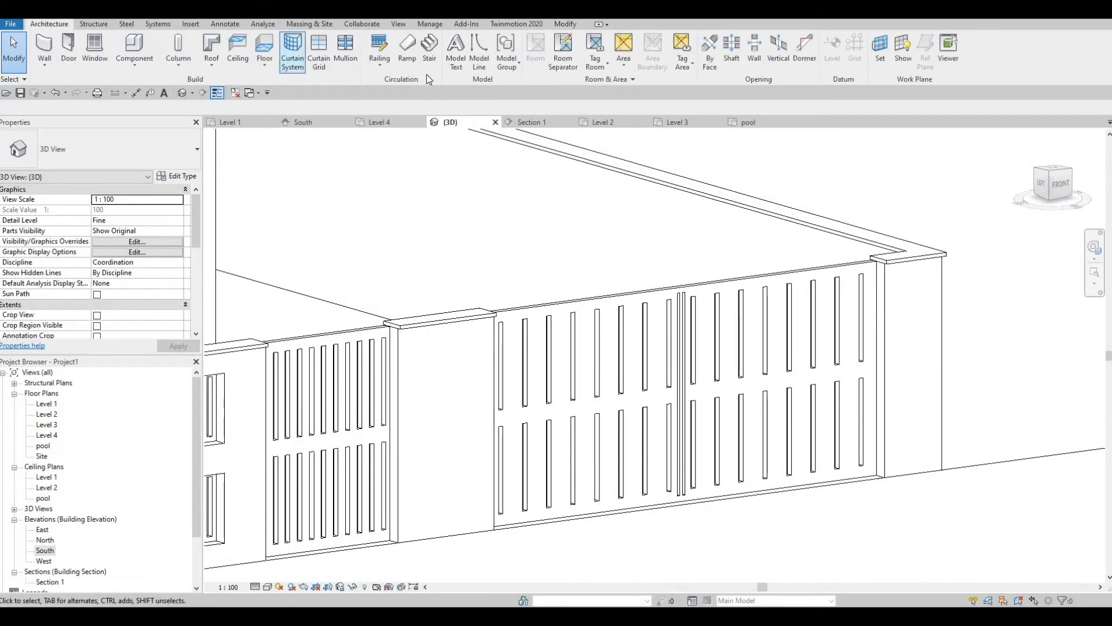
left_click(456, 52)
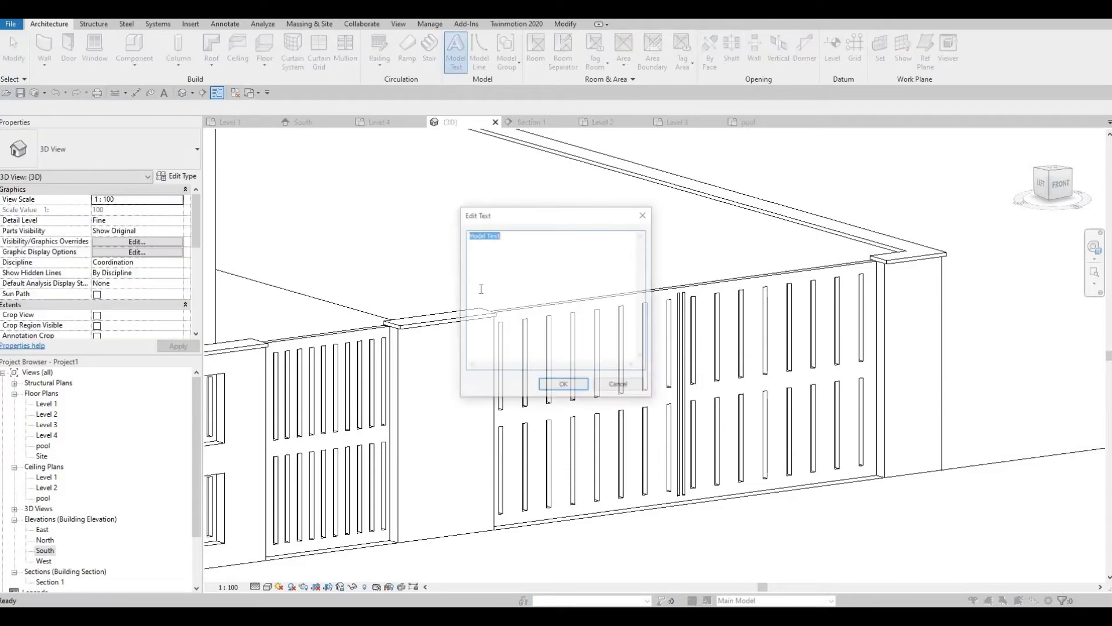
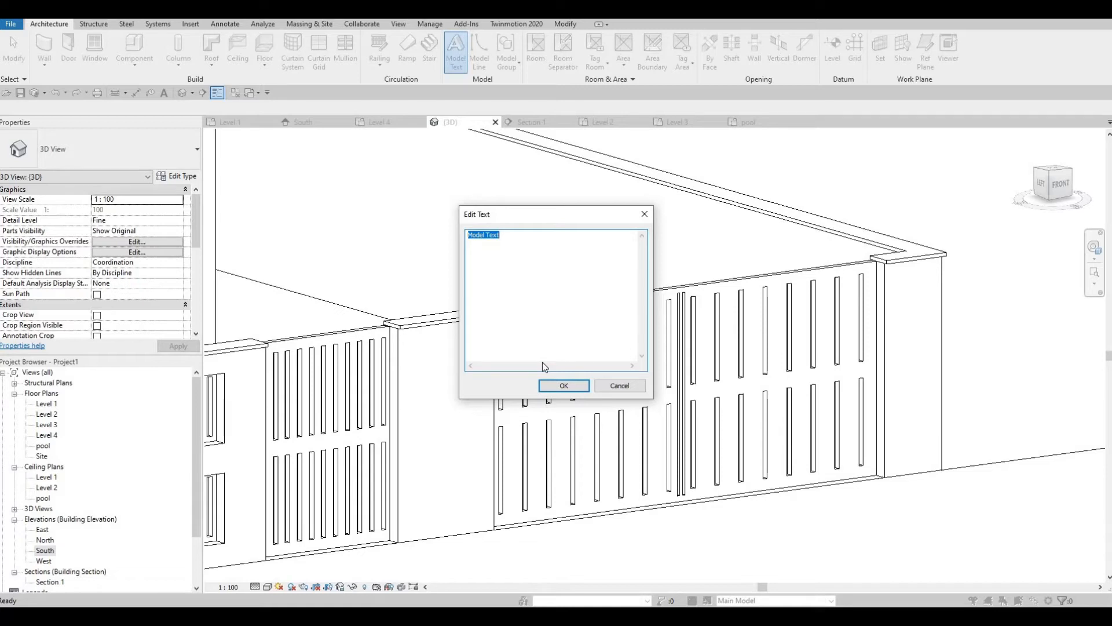
type("15")
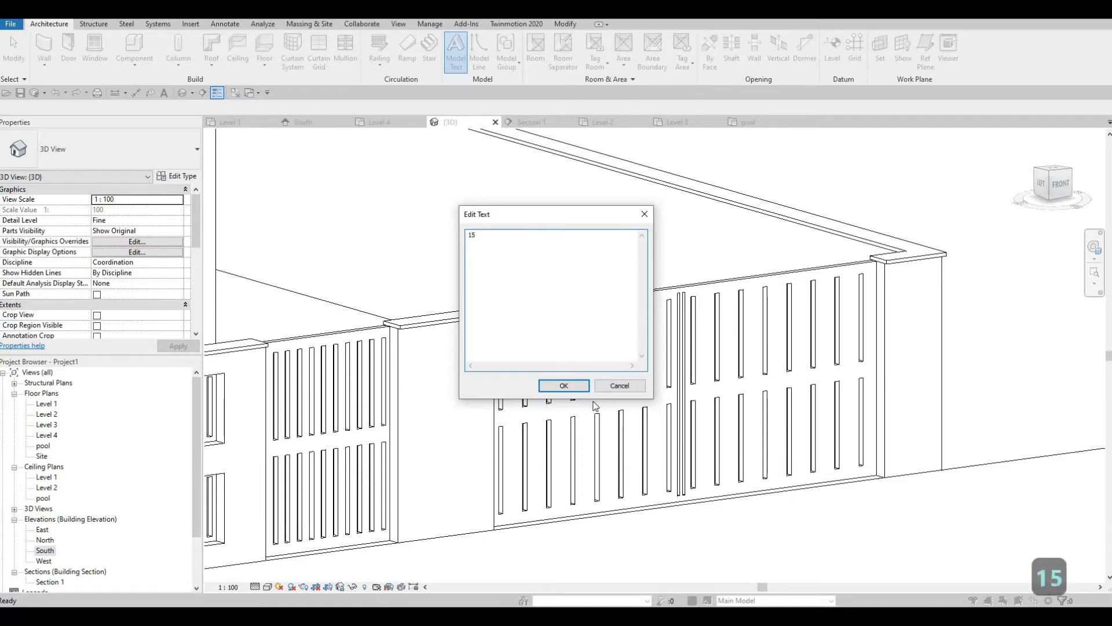
left_click(564, 386)
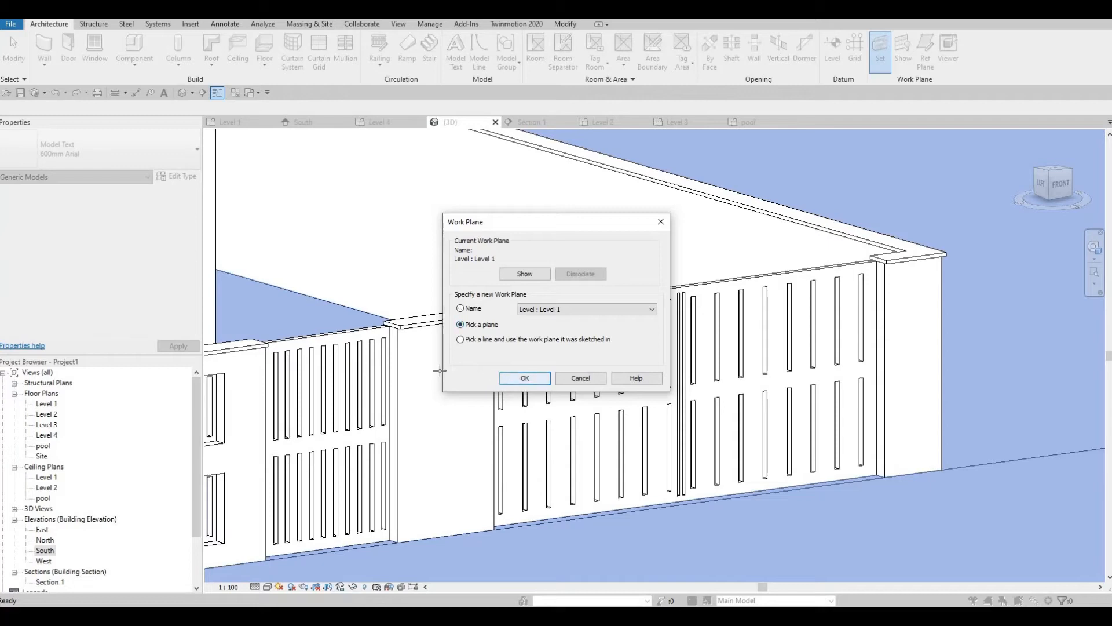
- Set the work plane by picking the front face of the boundary wall pillar beside the gate
key("Return")
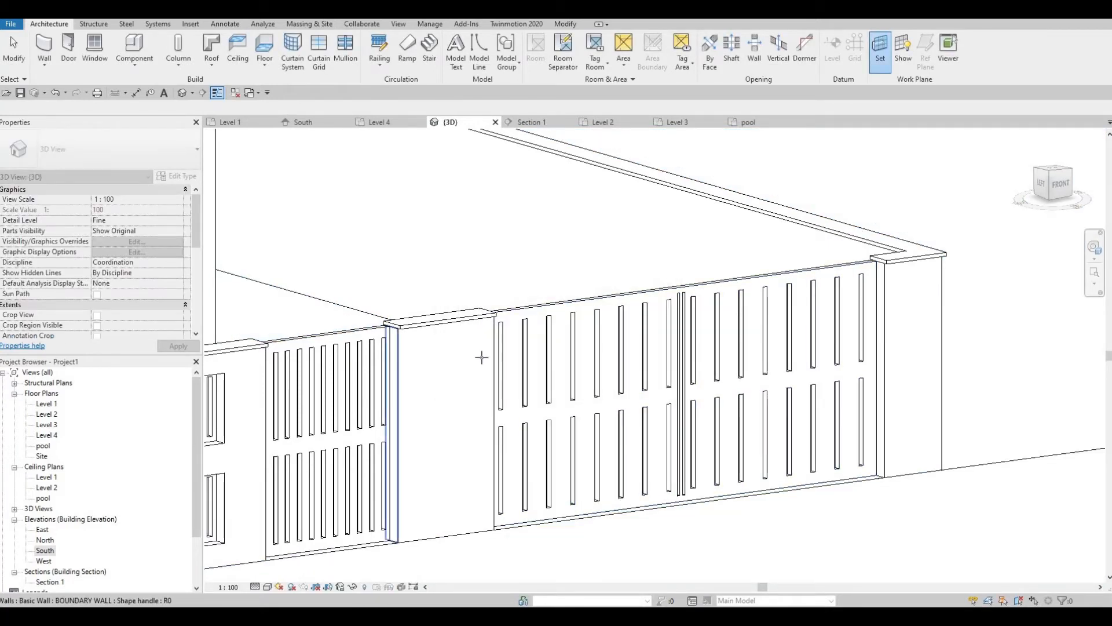
key("Tab")
left_click(493, 354)
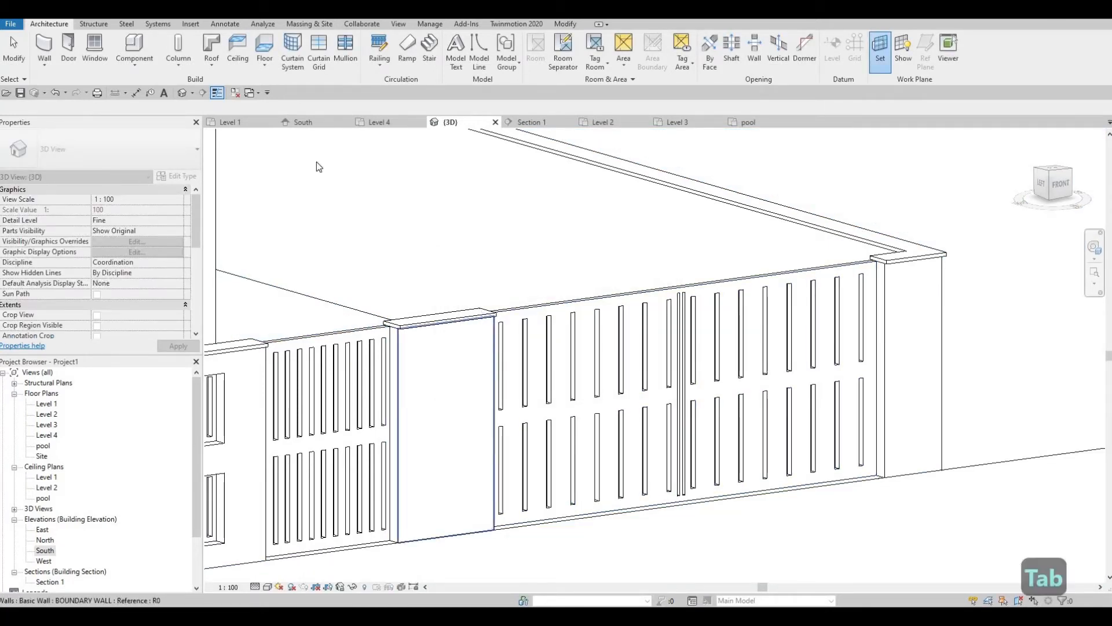
- Place model text reading "15" on the pillar's front face
left_click(456, 50)
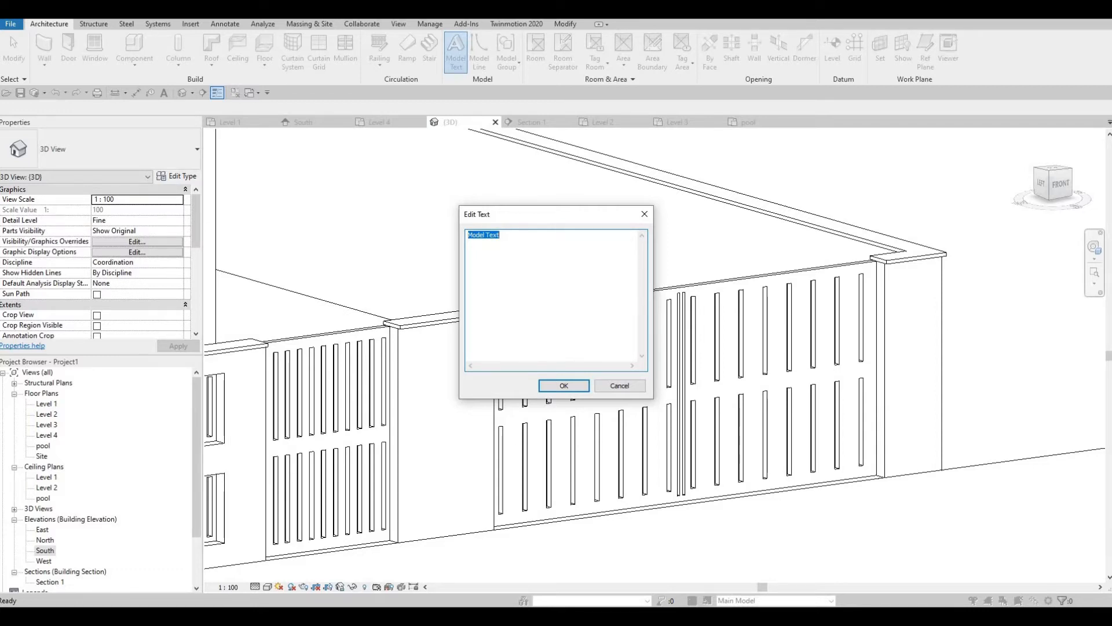
type("15")
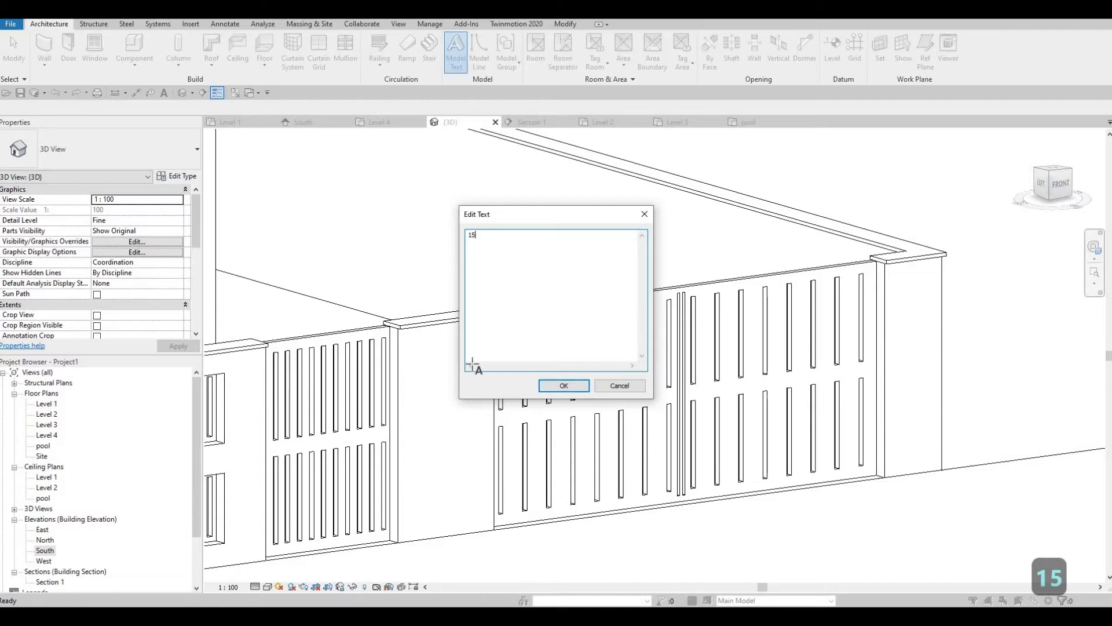
left_click(563, 386)
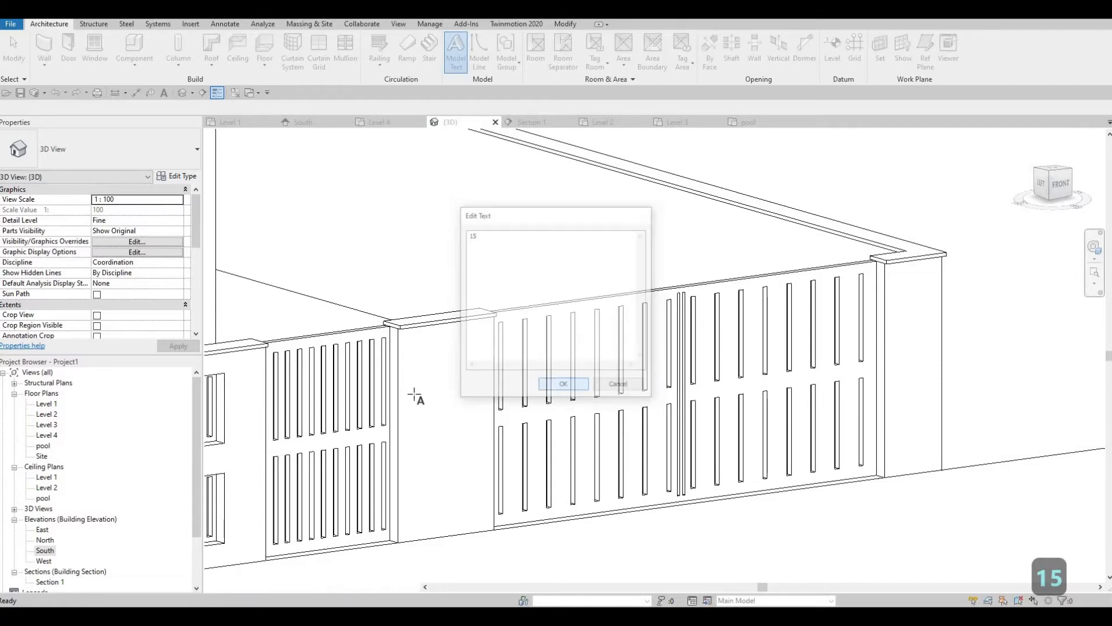
left_click(390, 426)
key("Escape")
key("Escape")
- Duplicate the type of the "15" model text as 600mm Arial 2
scroll(419, 378, "up", 2)
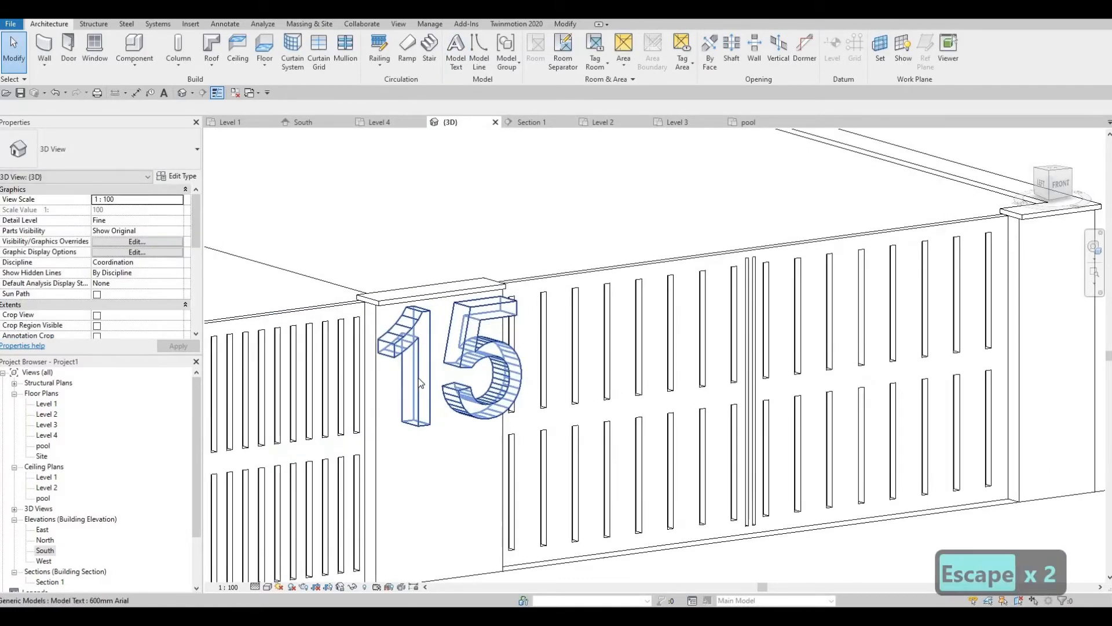
left_click(418, 378)
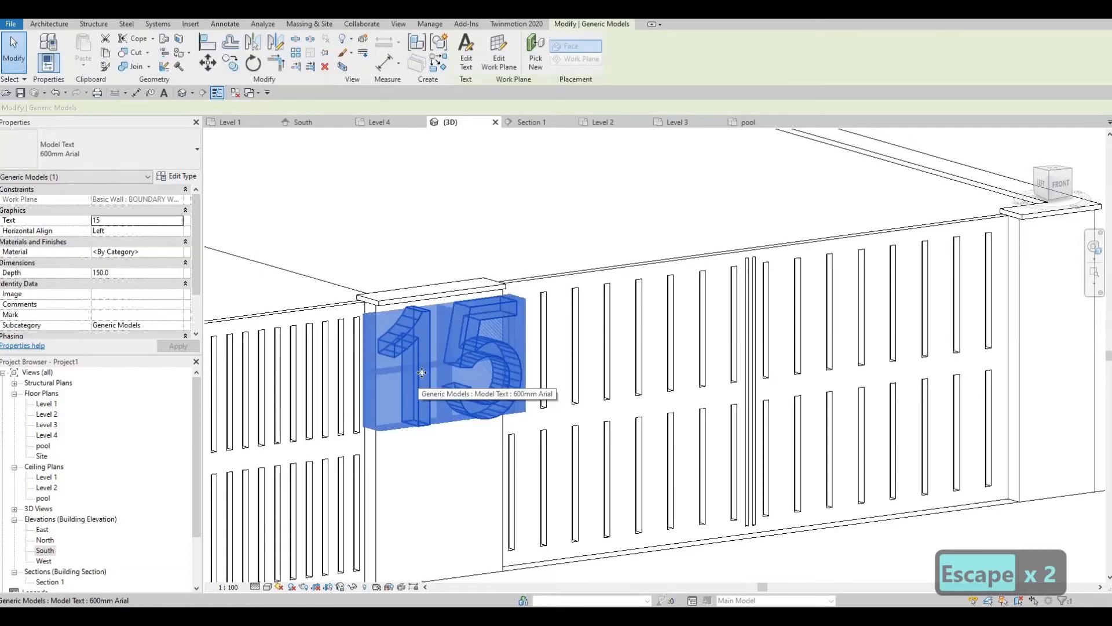
left_click(177, 176)
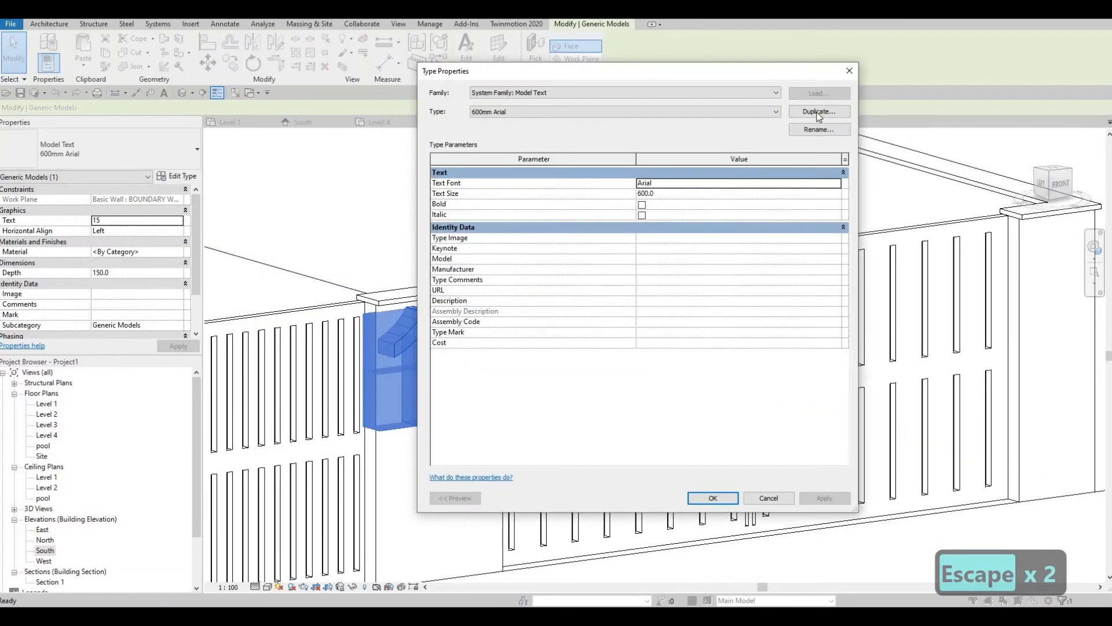
left_click(818, 111)
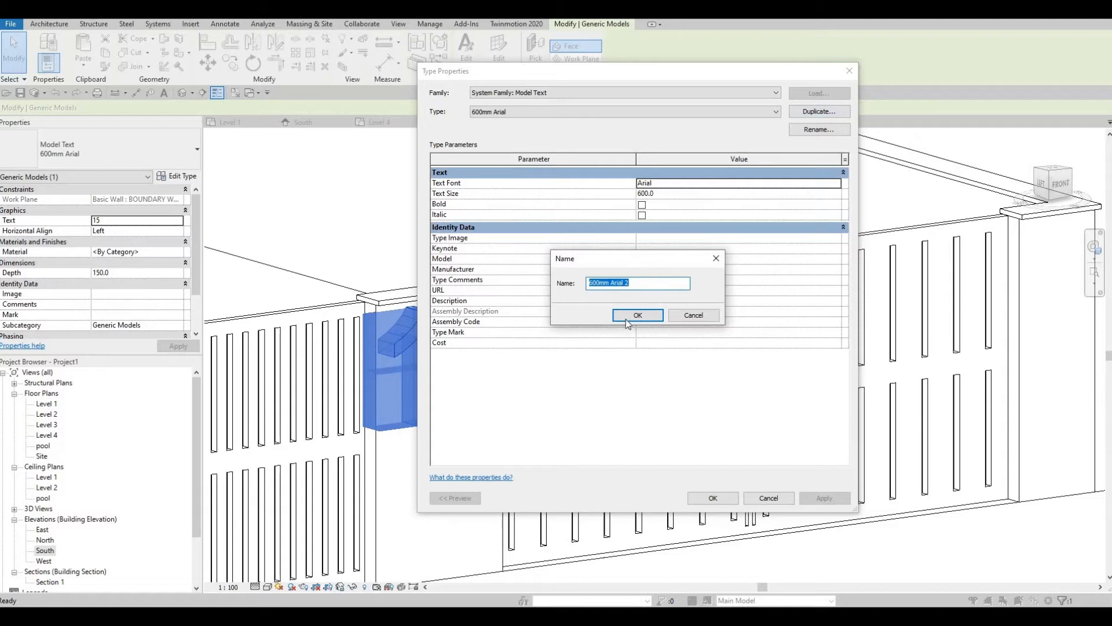
left_click(638, 315)
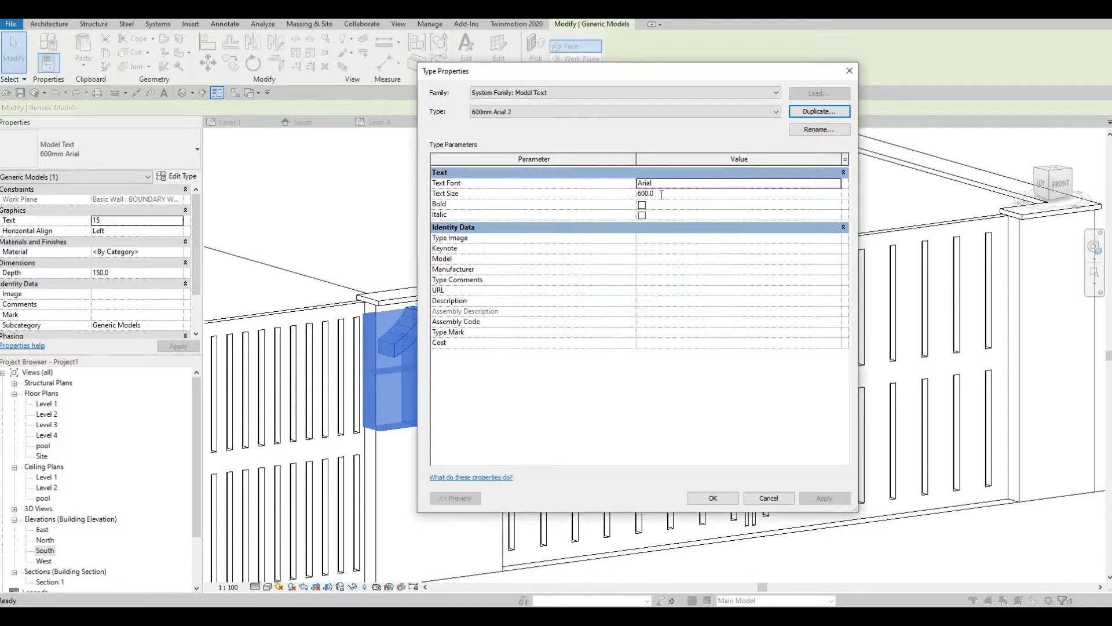
- Set the text size of the 600mm Arial 2 type to 30 mm
left_click(662, 194)
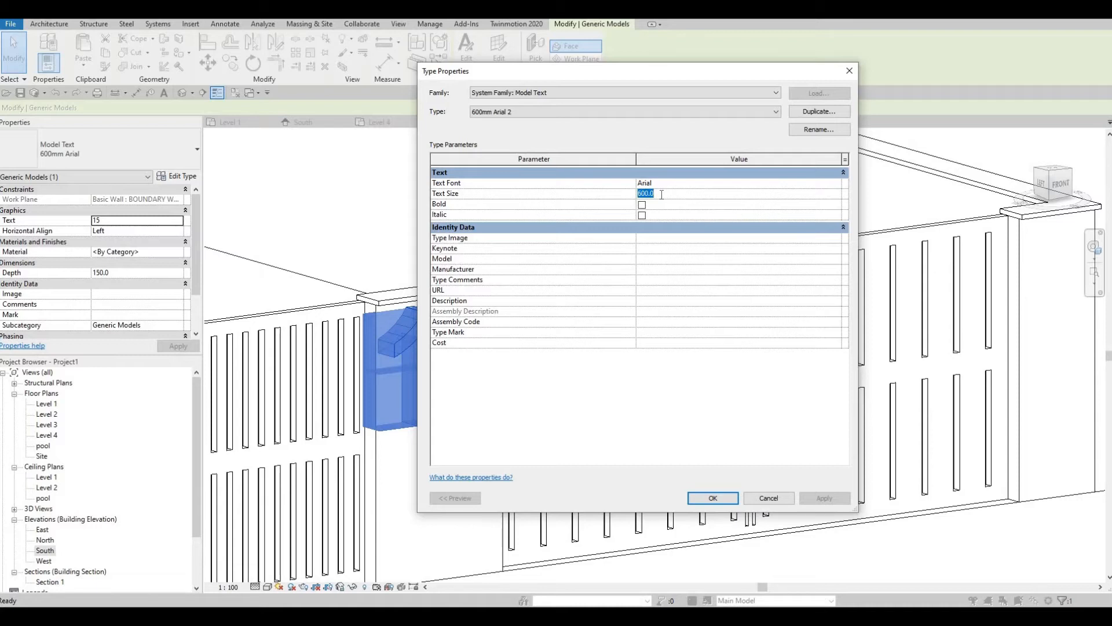
type("30")
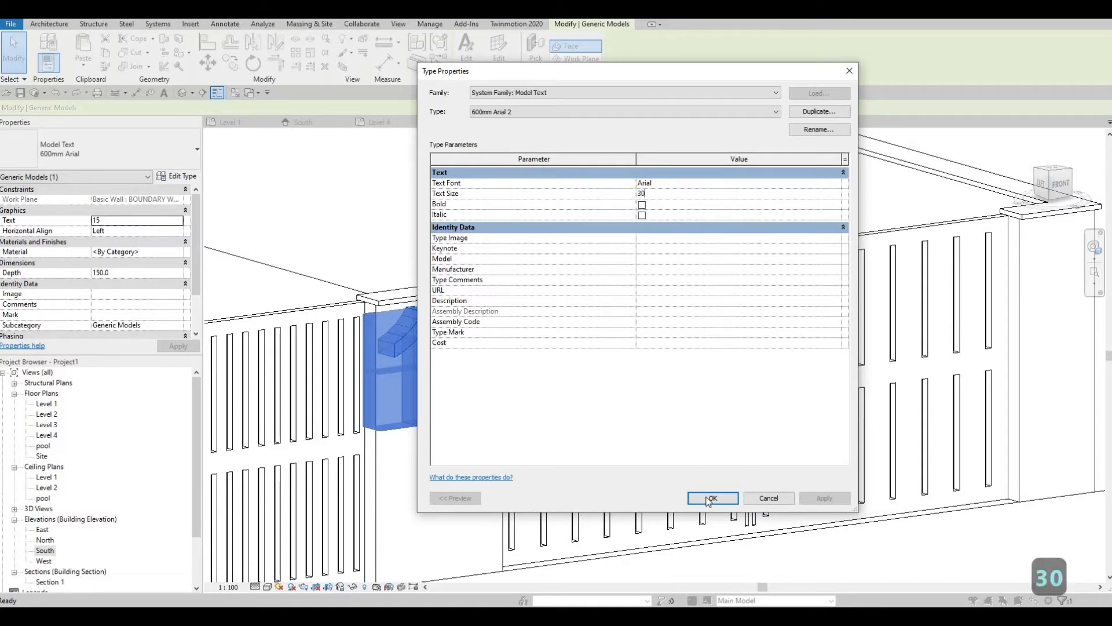
left_click(710, 498)
- Set the text size of the "15" model text's type to 200 mm
scroll(414, 454, "up", 2)
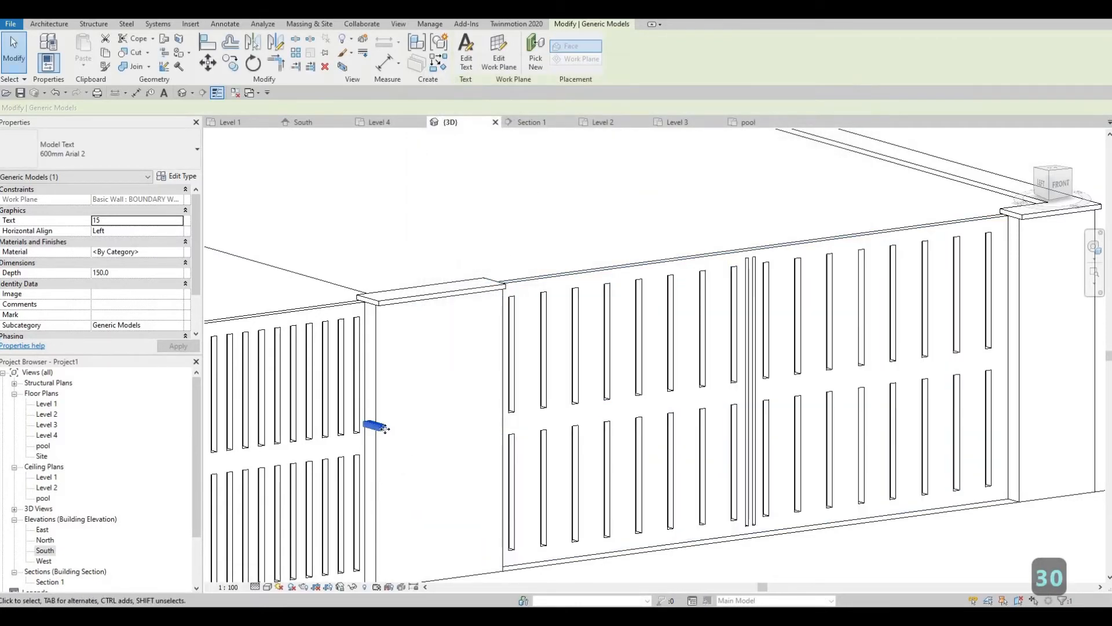
scroll(396, 427, "up", 2)
scroll(400, 429, "up", 4)
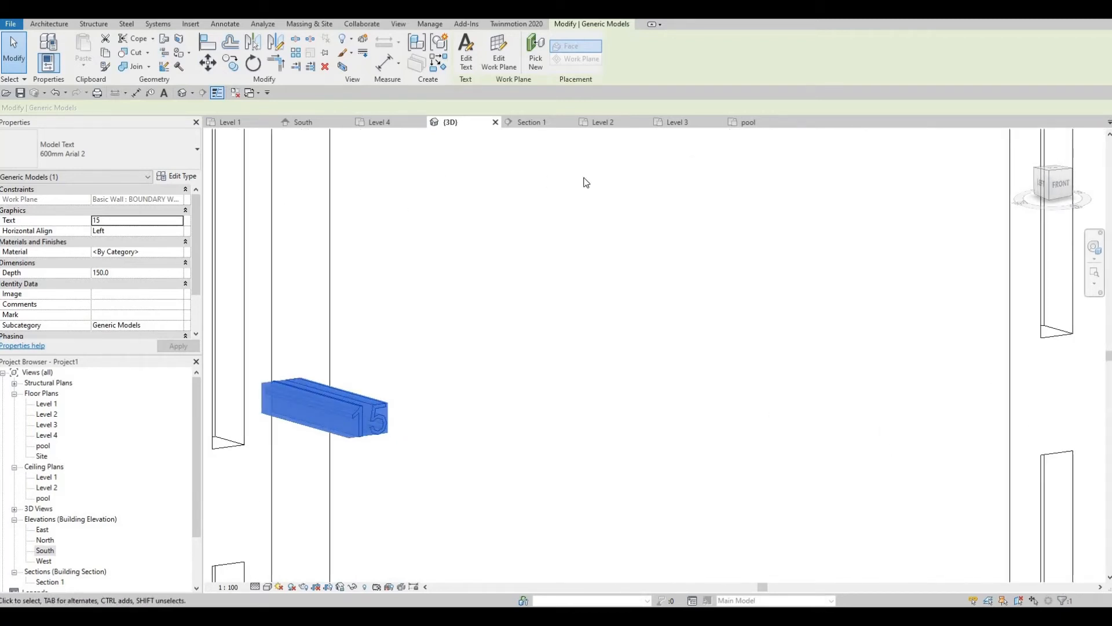
left_click(177, 176)
left_click(661, 197)
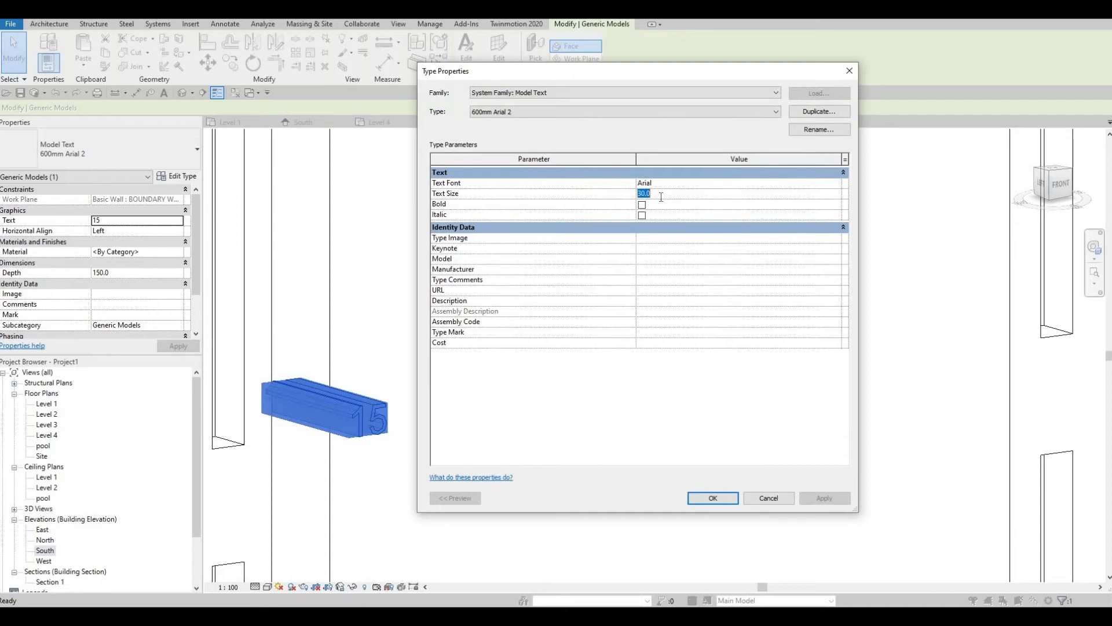
type("200")
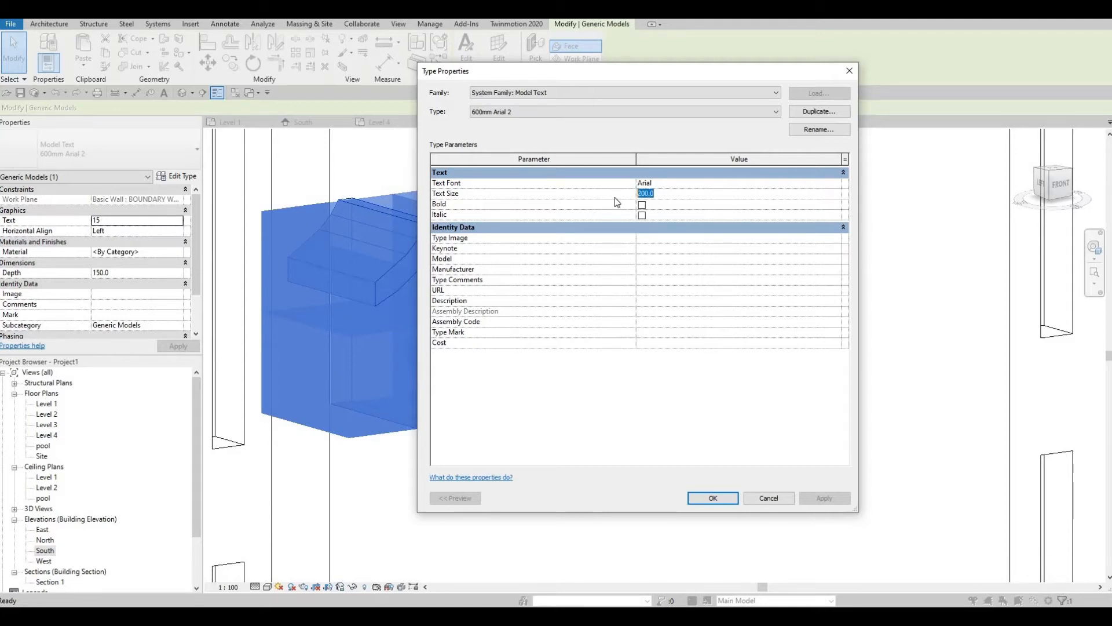
- Reduce the model text type's size to 50 mm and apply it
type("50")
key("Return")
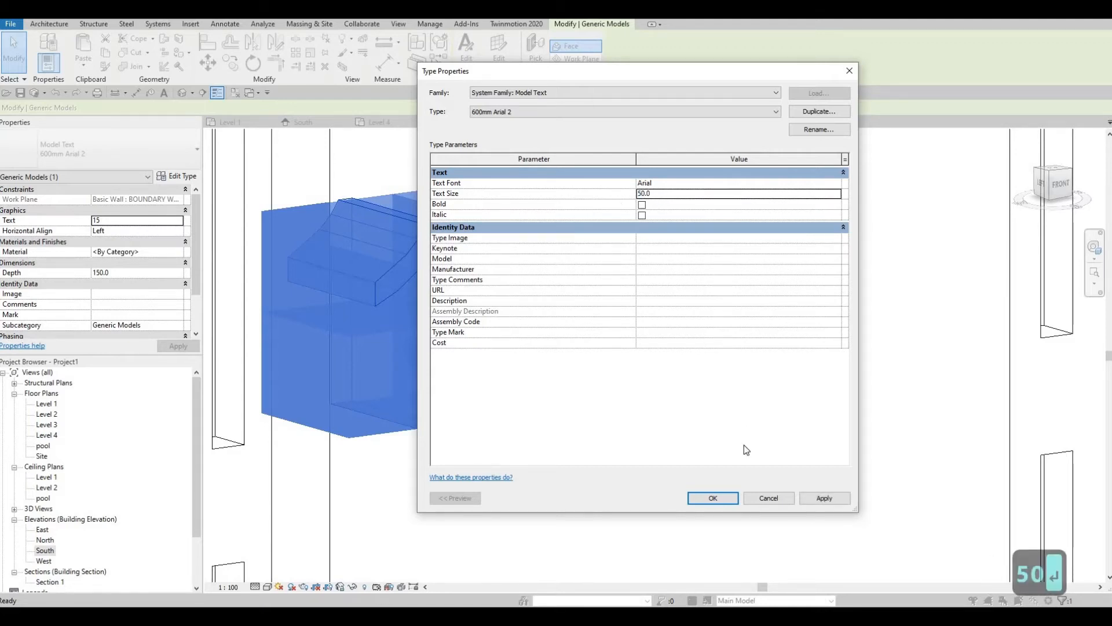
left_click(824, 499)
left_click(724, 499)
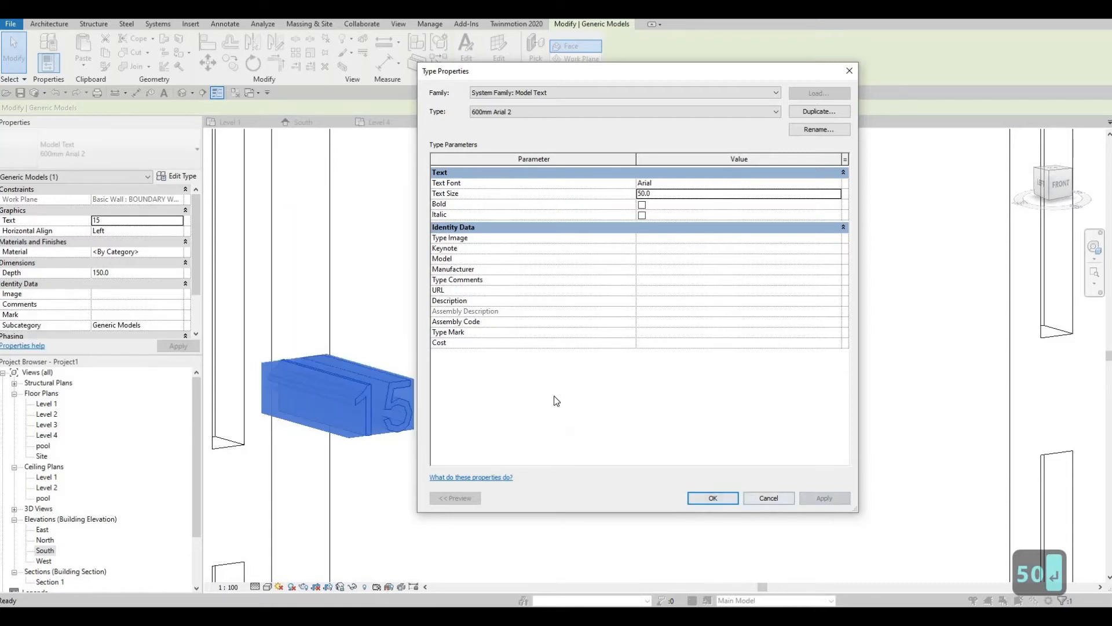
- Set the text size of the "15" model text's 600mm Arial 2 type to 100 mm
left_click_drag(507, 397, 301, 209)
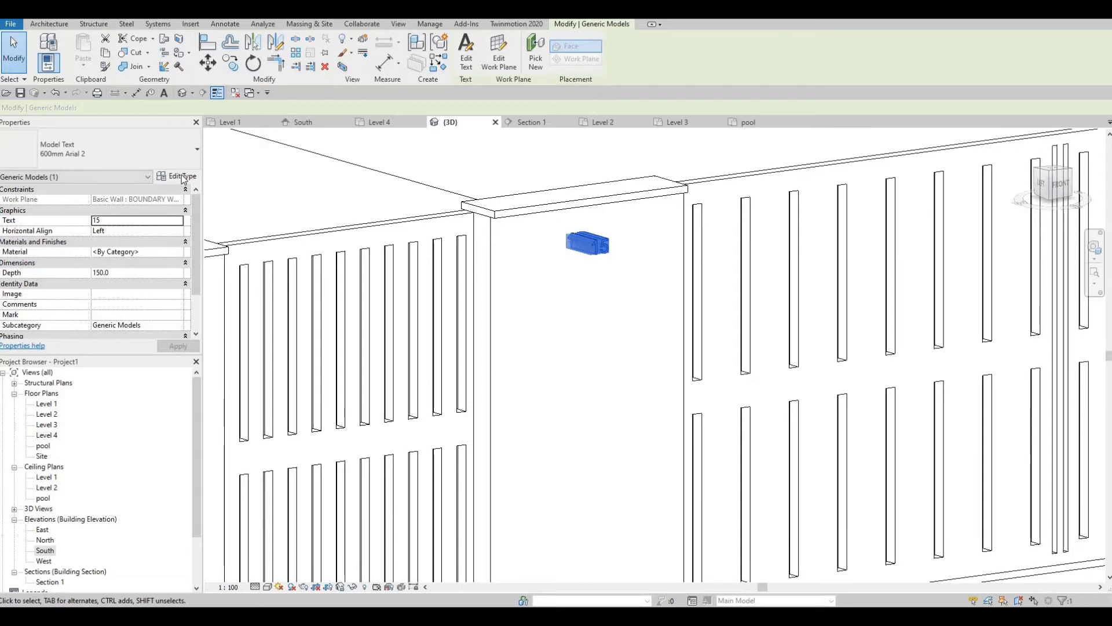
left_click(184, 176)
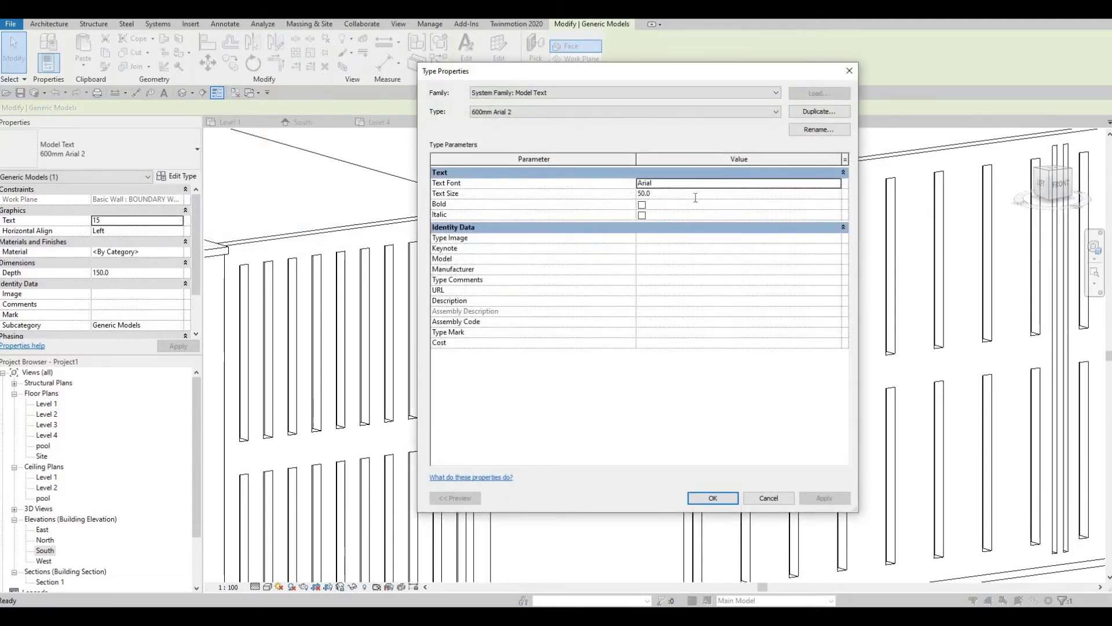
left_click(695, 194)
type("100")
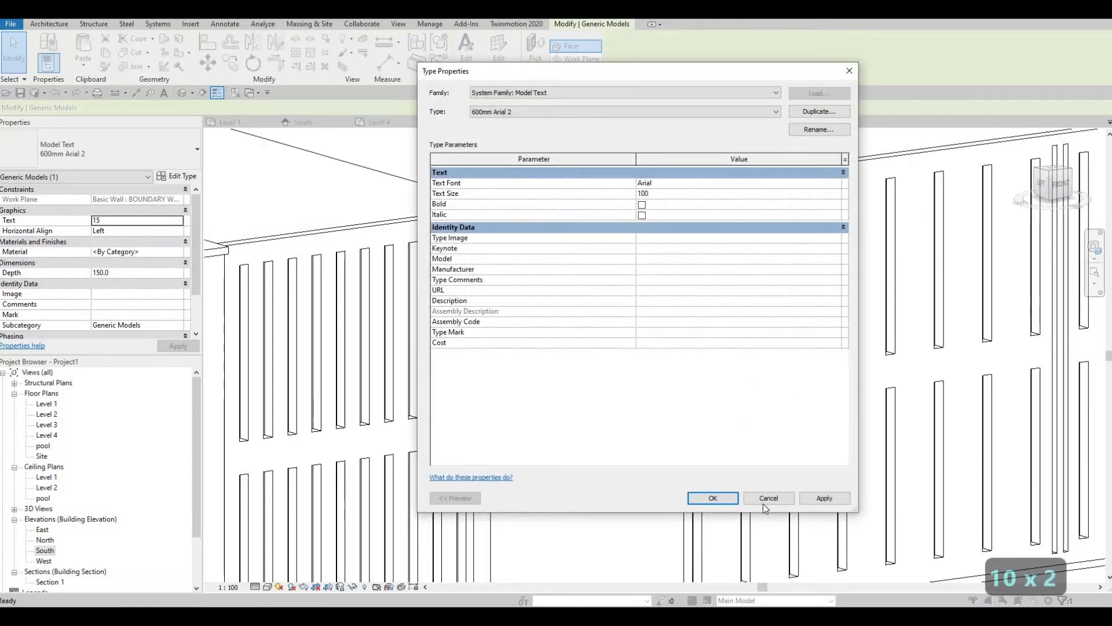
left_click(825, 498)
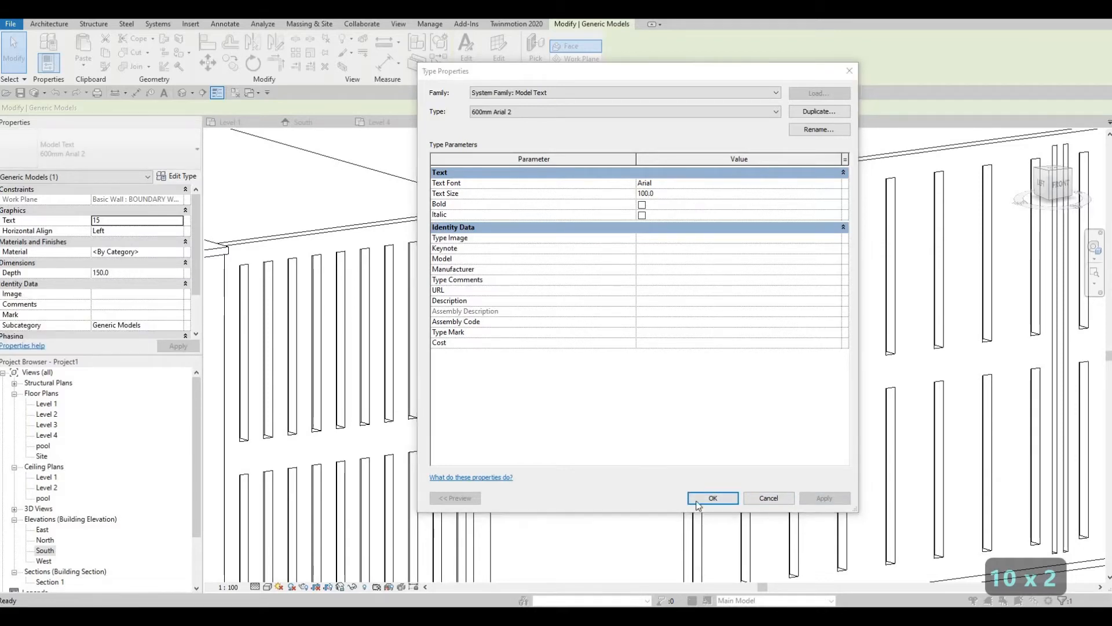
key("Return")
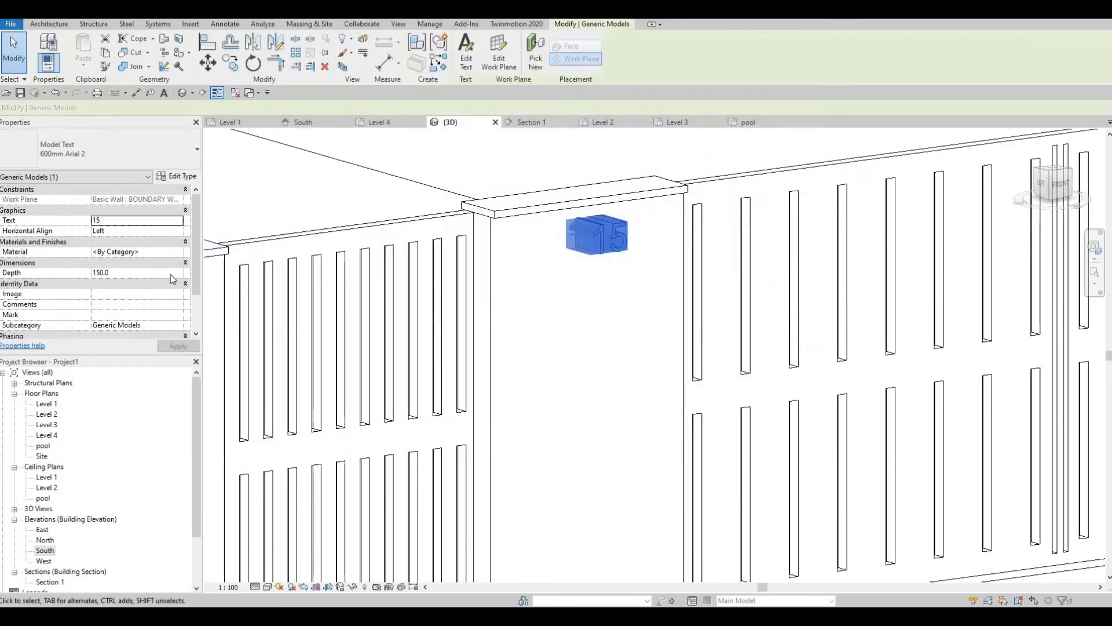
- Set the depth of the "15" model text to 50 mm and apply it
left_click(139, 272)
type("50")
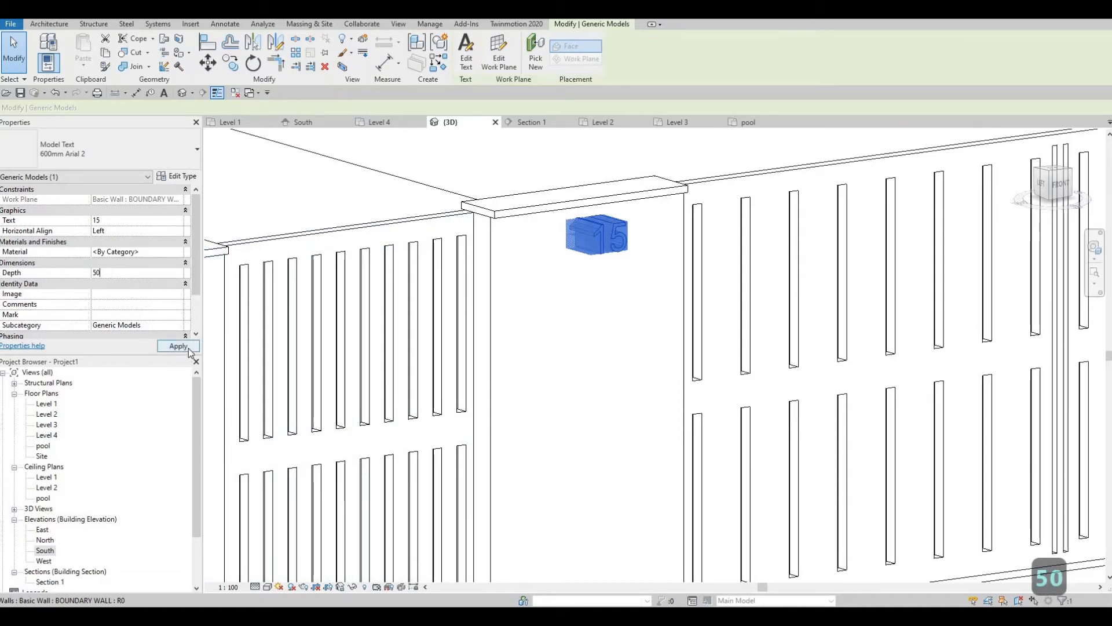
left_click(177, 346)
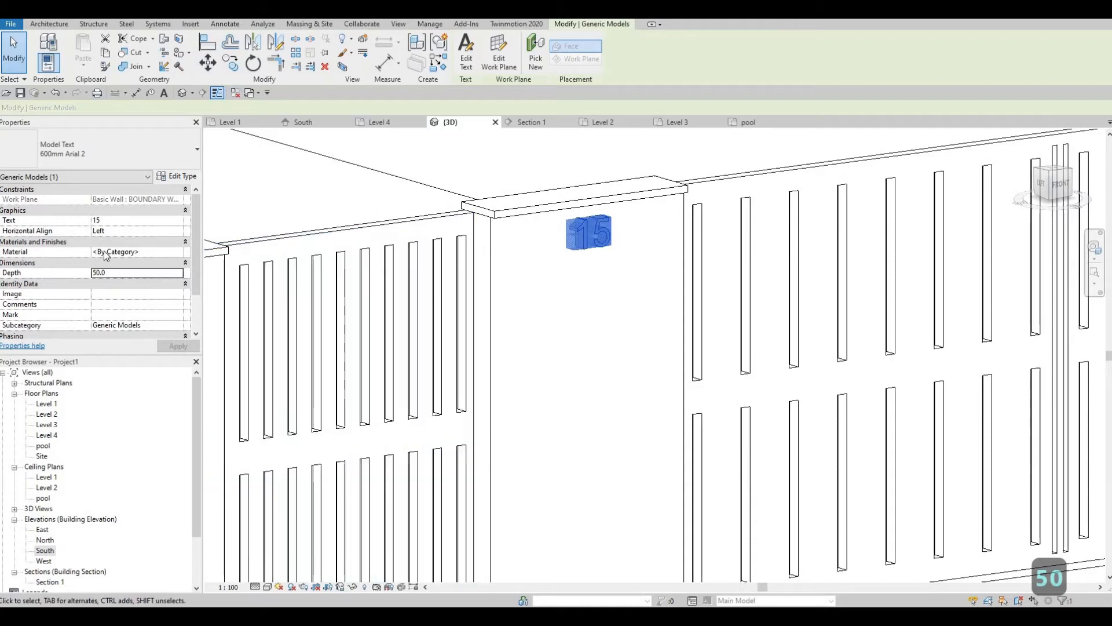
- Set the "15" model text's depth to 30 mm and assign it Aluminum 7075 from the AEC Materials metal library
left_click(54, 277)
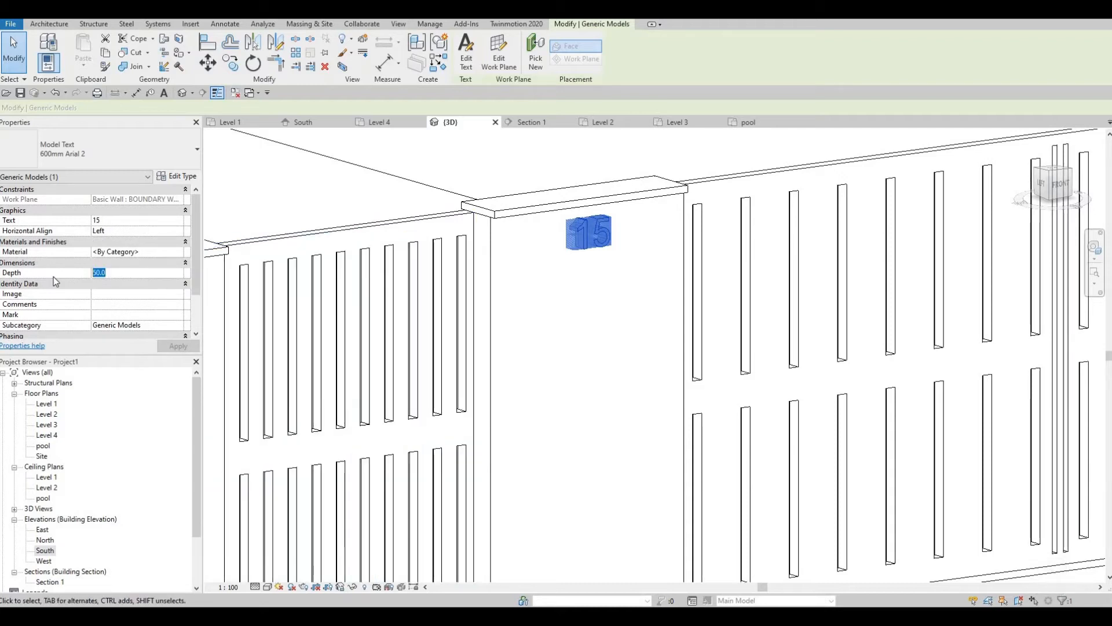
type("30")
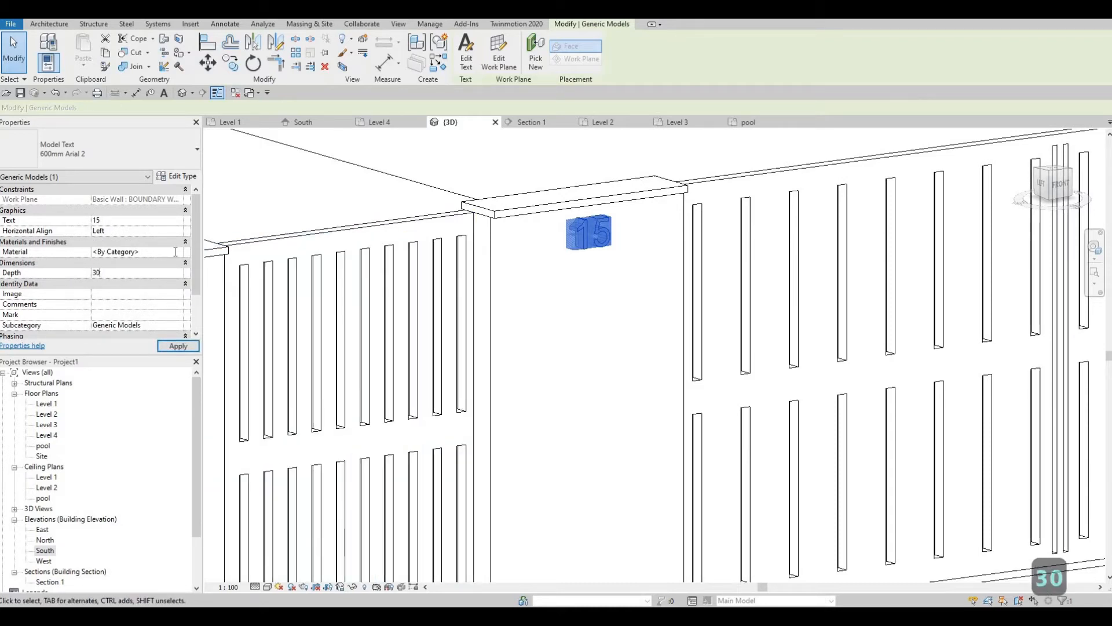
left_click(180, 253)
left_click(179, 254)
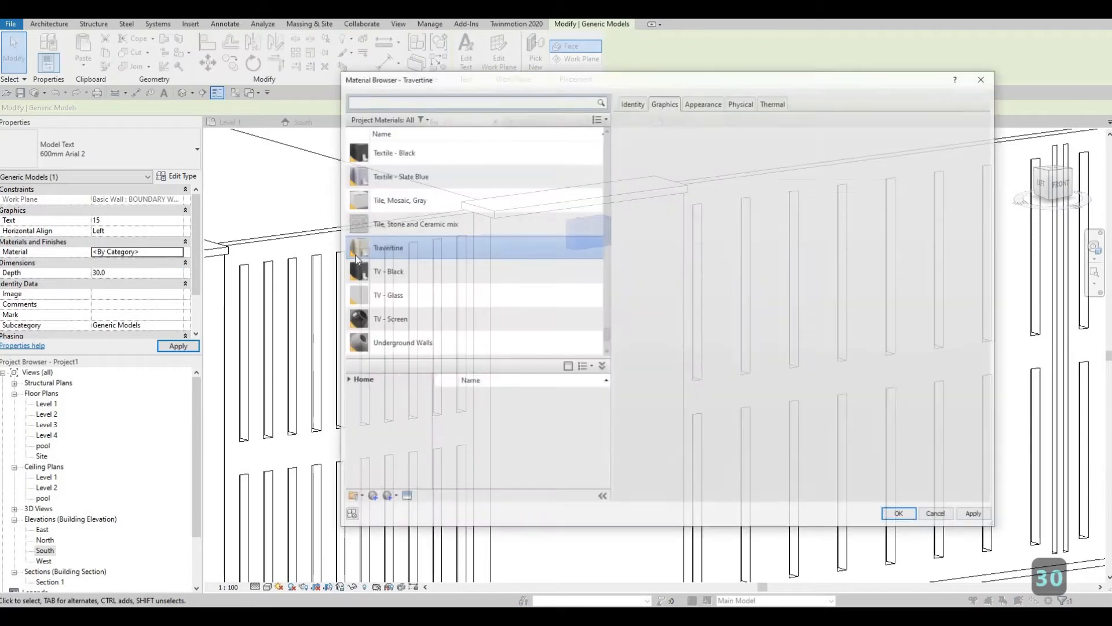
left_click(350, 382)
left_click(352, 402)
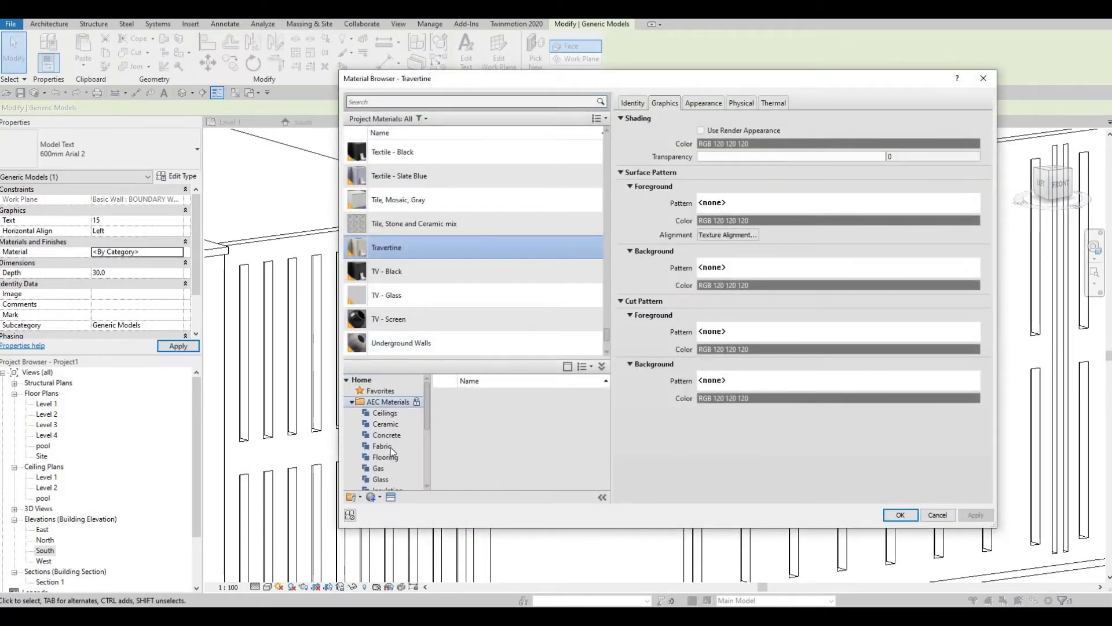
scroll(406, 437, "down", 3)
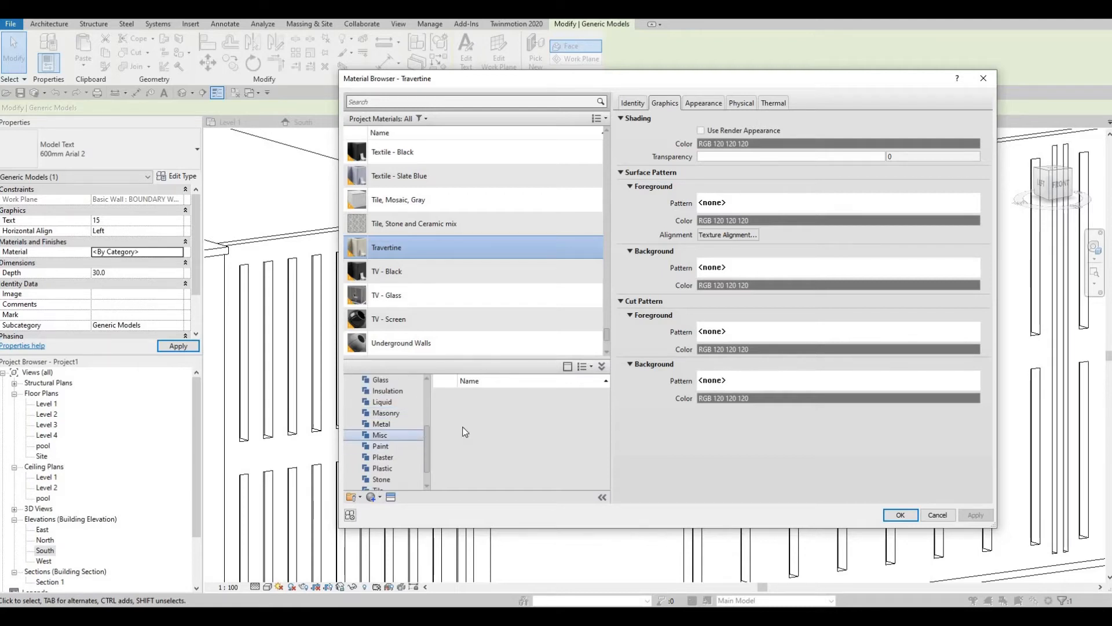
left_click(382, 424)
scroll(521, 434, "down", 3)
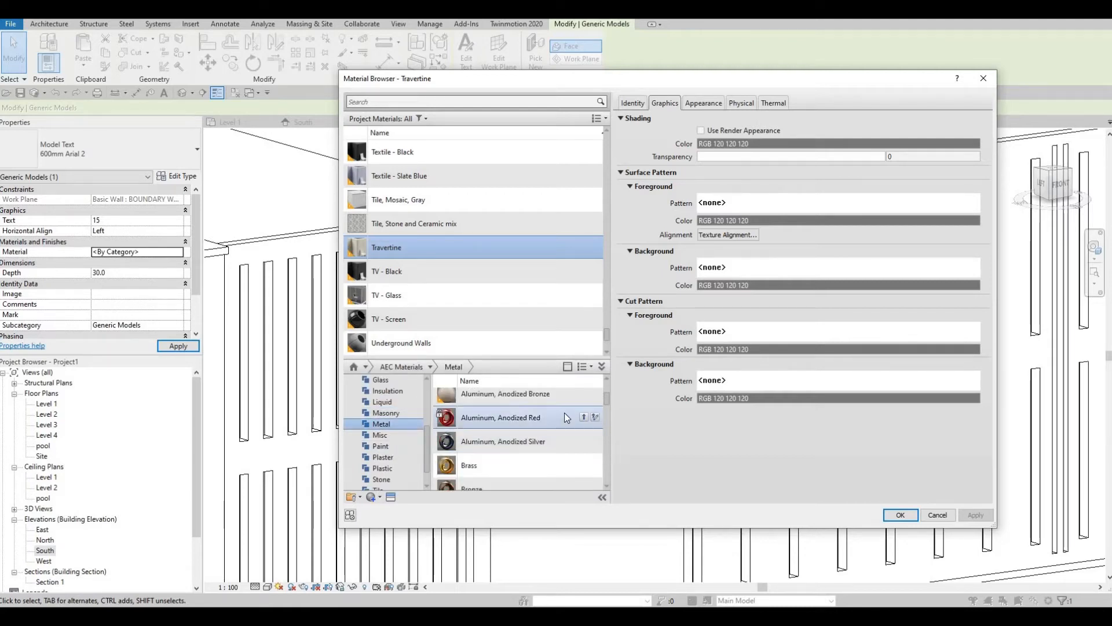
left_click(585, 407)
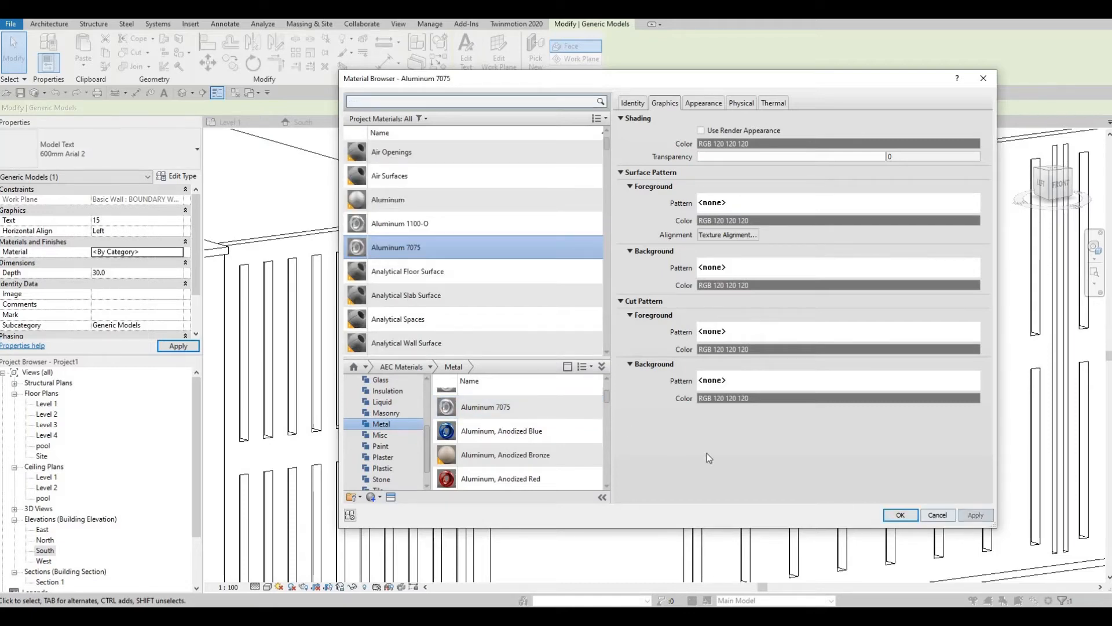
left_click(900, 515)
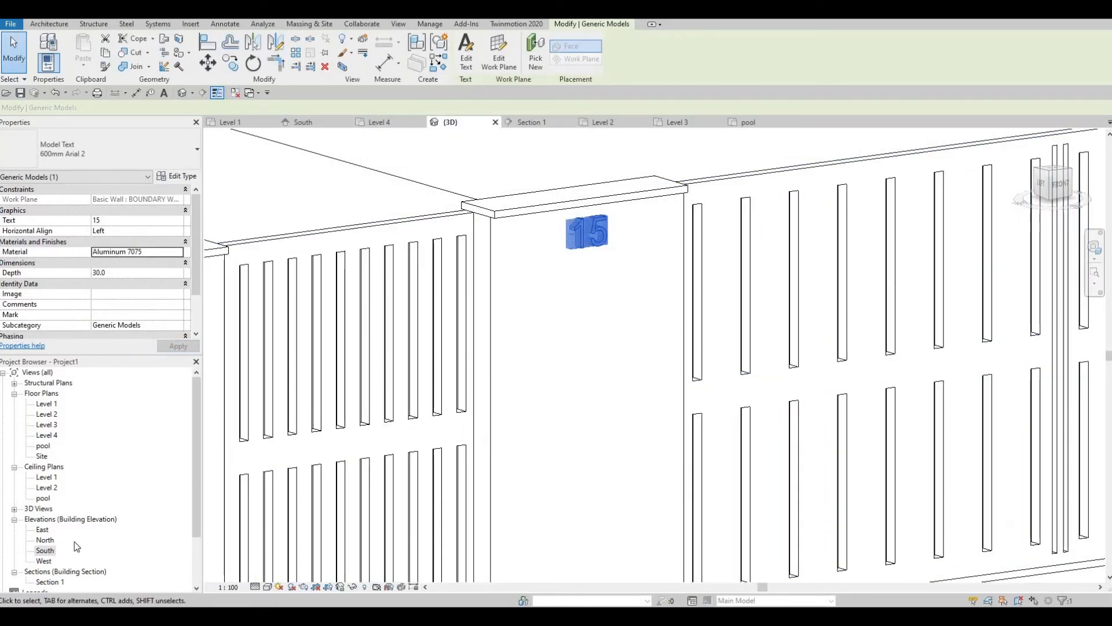
- In the South elevation, nudge the "15" model text slightly right on the gate pillar and deselect it
double_click(45, 550)
middle_click_drag(465, 261, 487, 310)
scroll(462, 261, "up", 2)
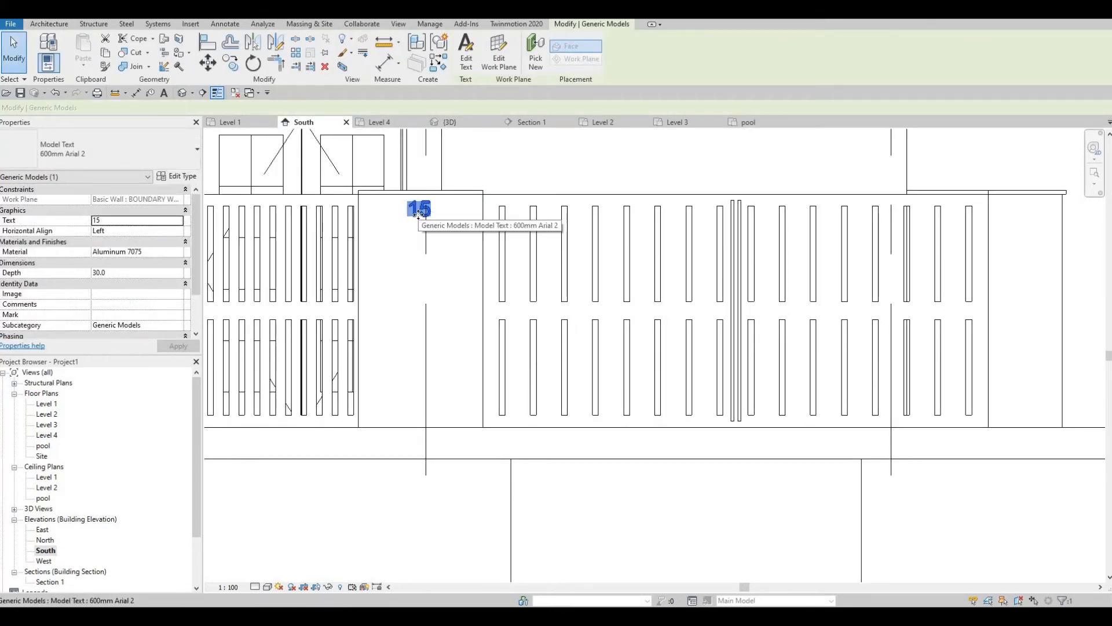
key("Right")
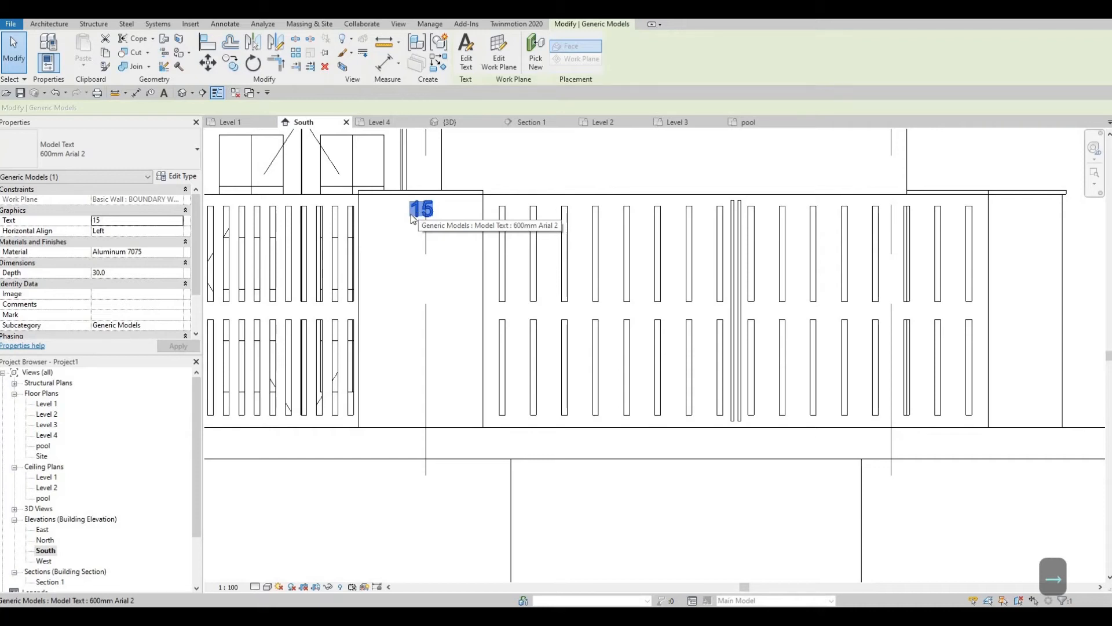
key("Escape")
key("Escape")
scroll(514, 269, "down", 4)
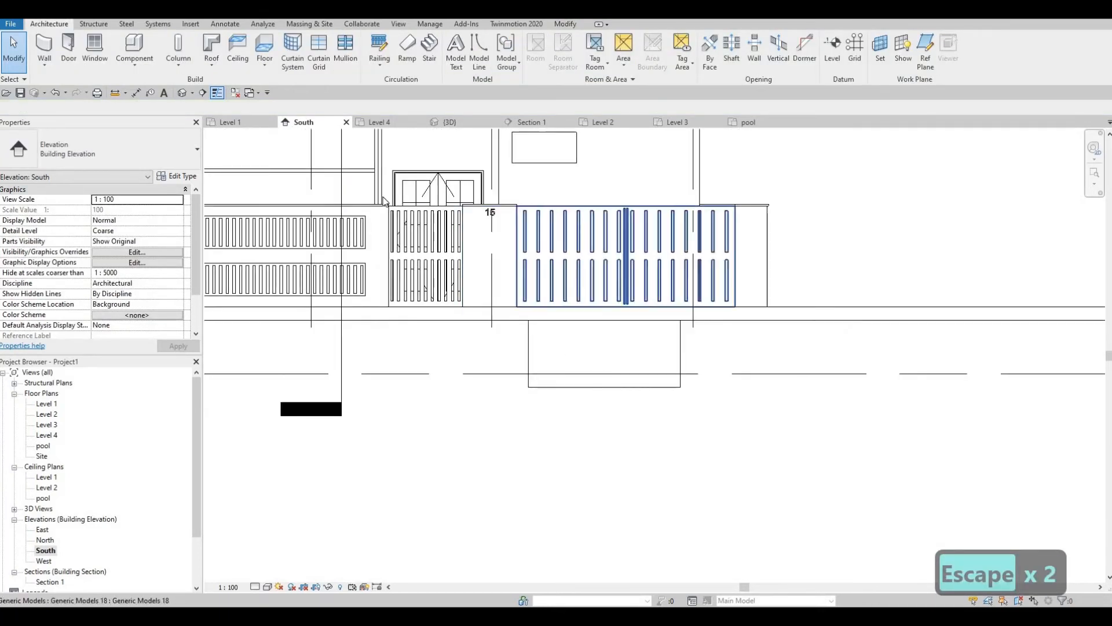
- Return to the 3D view and examine the house number, gates and boundary wall from the front of the house
left_click(181, 93)
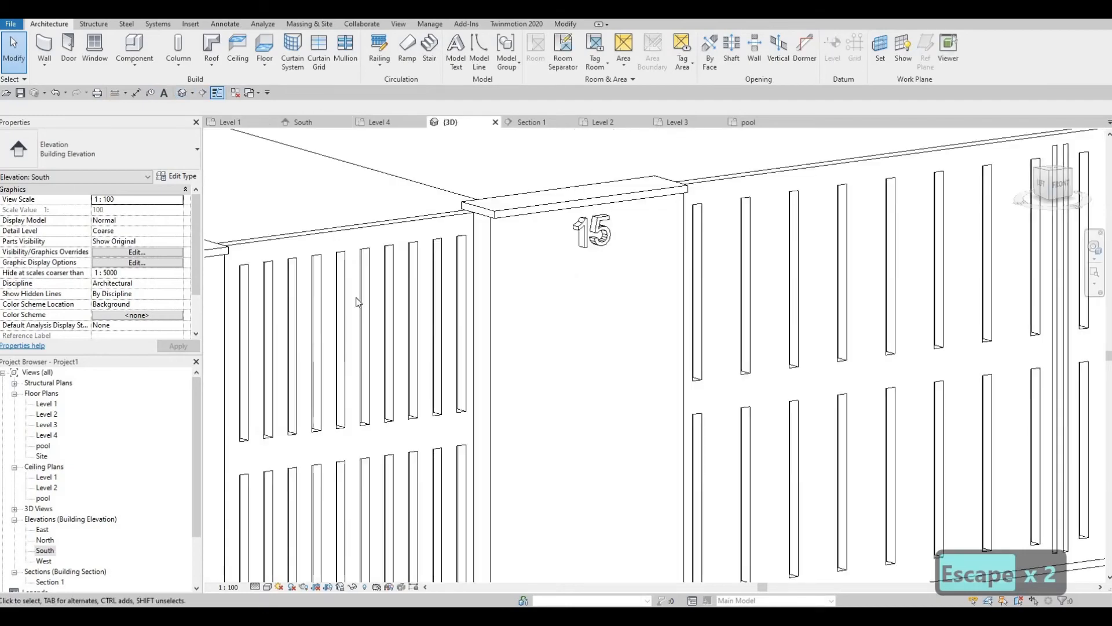
middle_click_drag(354, 284, 528, 361)
scroll(385, 359, "down", 4)
middle_click_drag(422, 353, 634, 398, "shift")
scroll(429, 352, "down", 2)
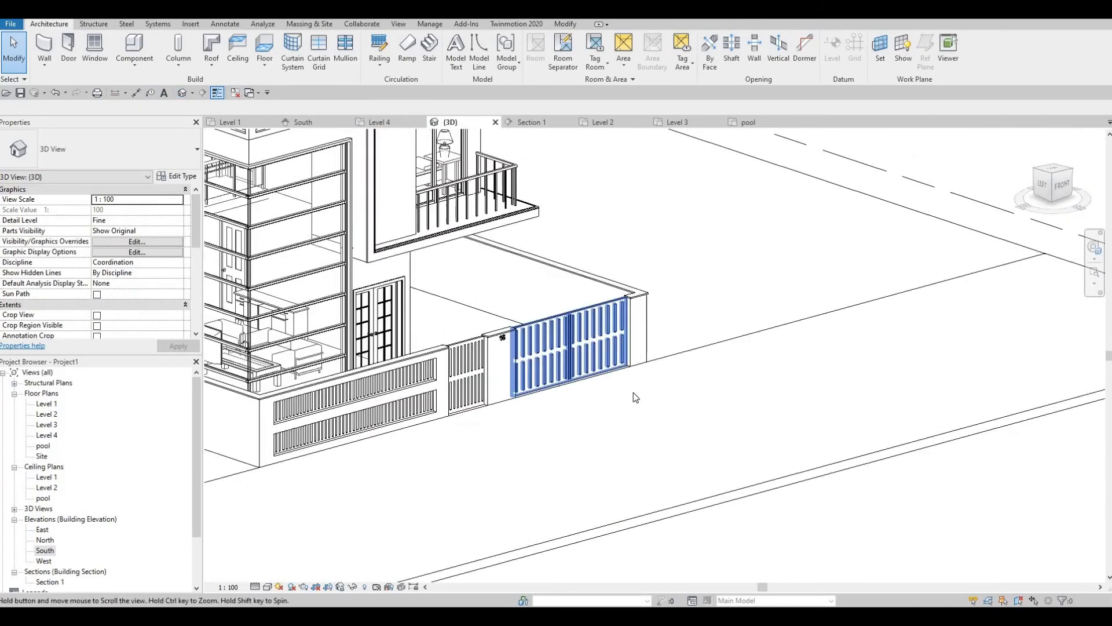
scroll(633, 397, "down", 2)
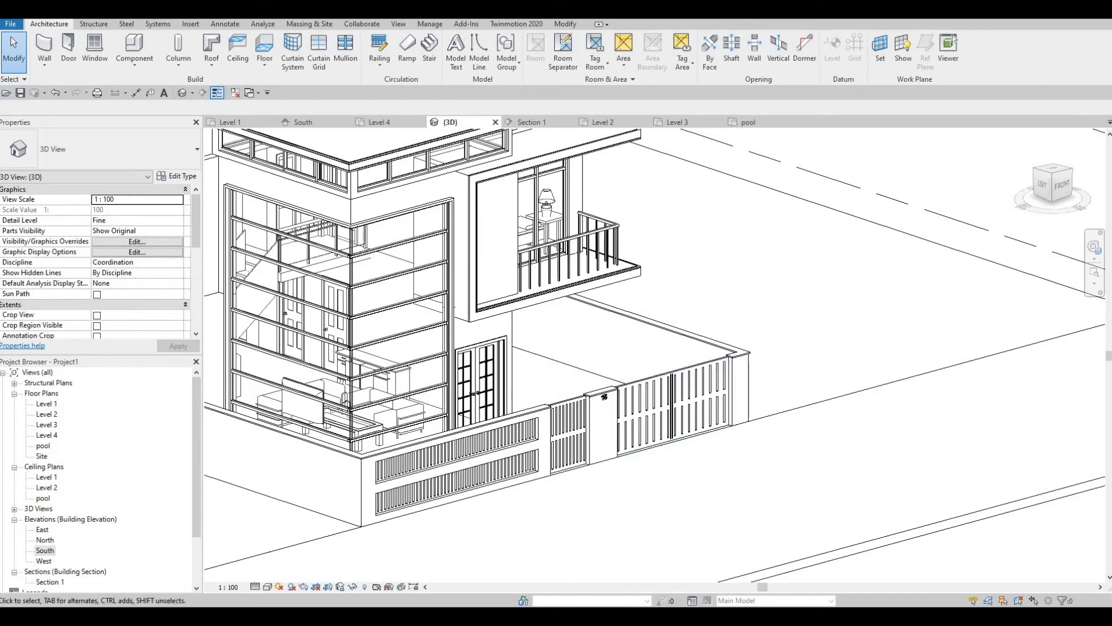
scroll(718, 528, "down", 1)
middle_click_drag(434, 499, 371, 493)
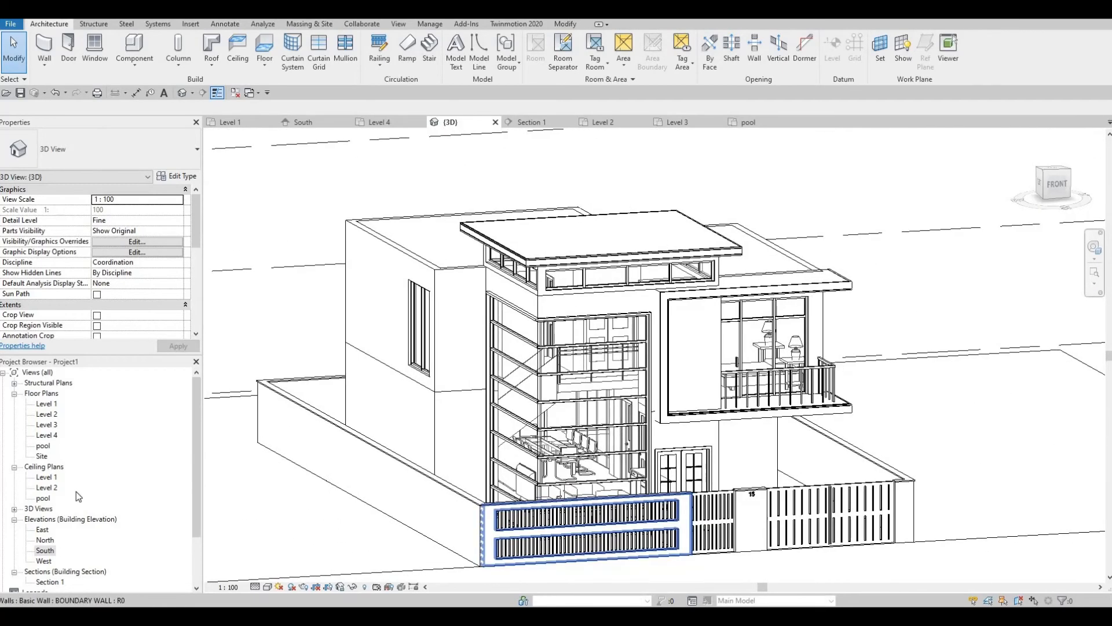
- Create a new sheet using the A1 metric titleblock loaded from the Canada library's Titleblocks folder
scroll(68, 509, "down", 2)
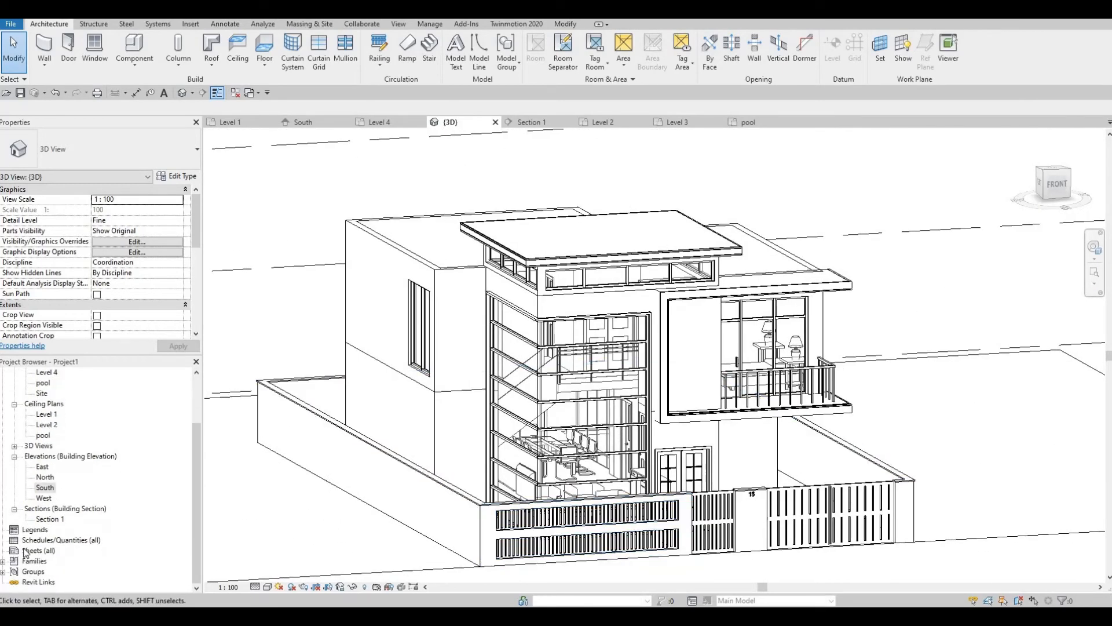
left_click(25, 551)
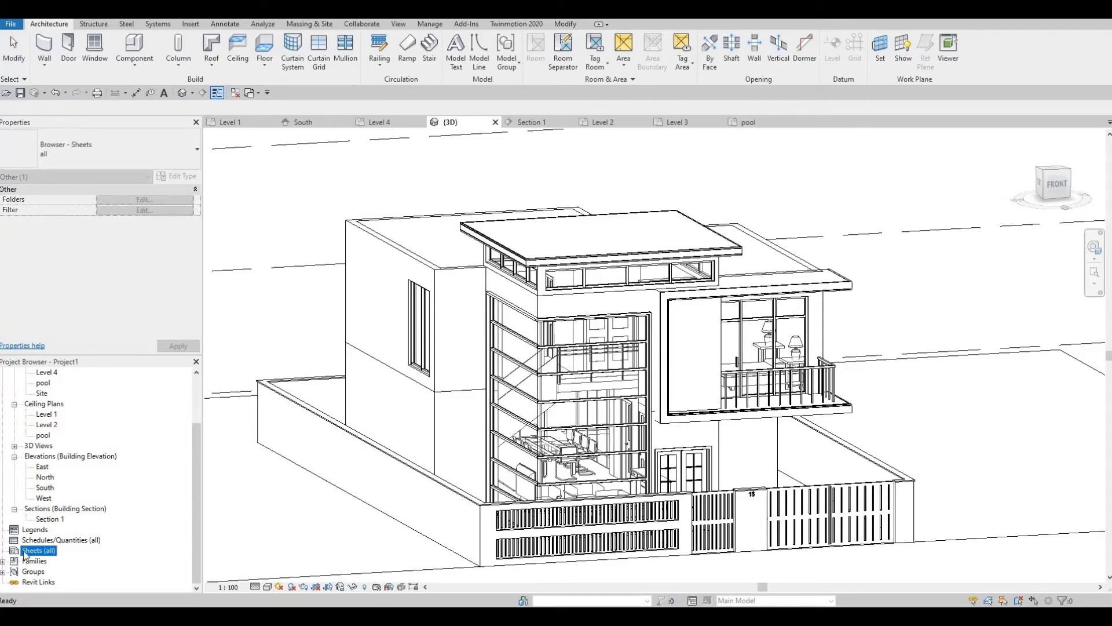
right_click(25, 551)
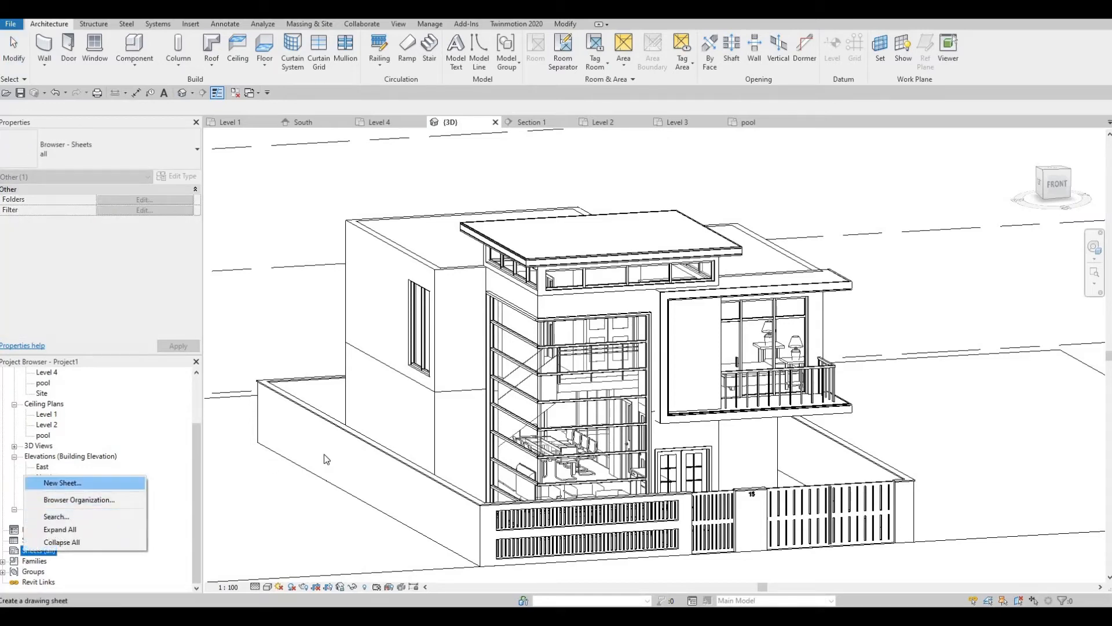
left_click(62, 482)
left_click(644, 179)
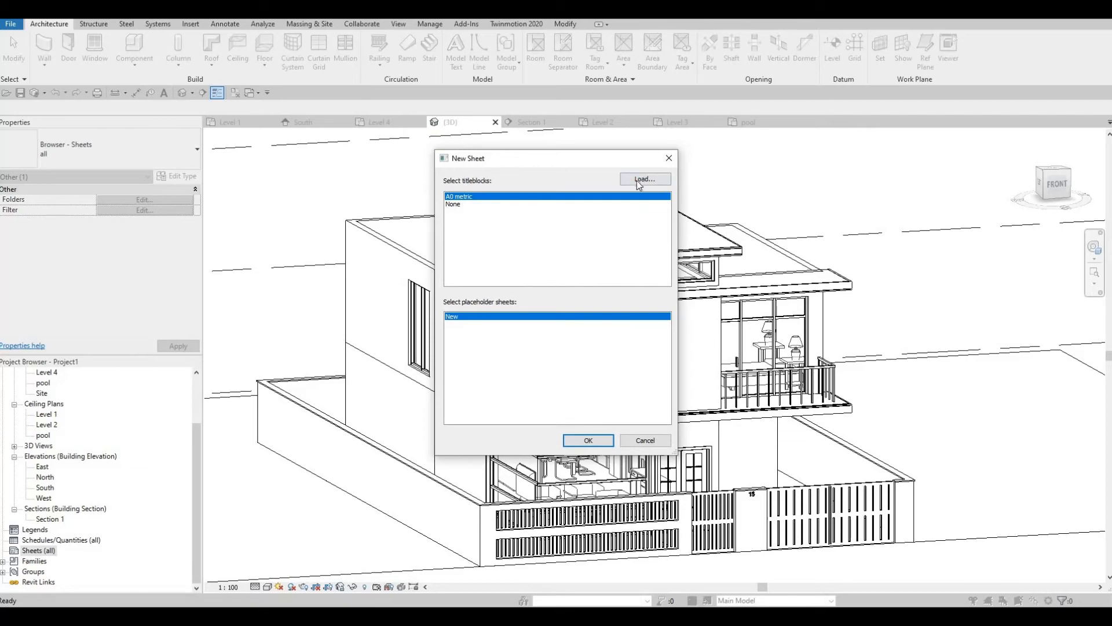
left_click(533, 133)
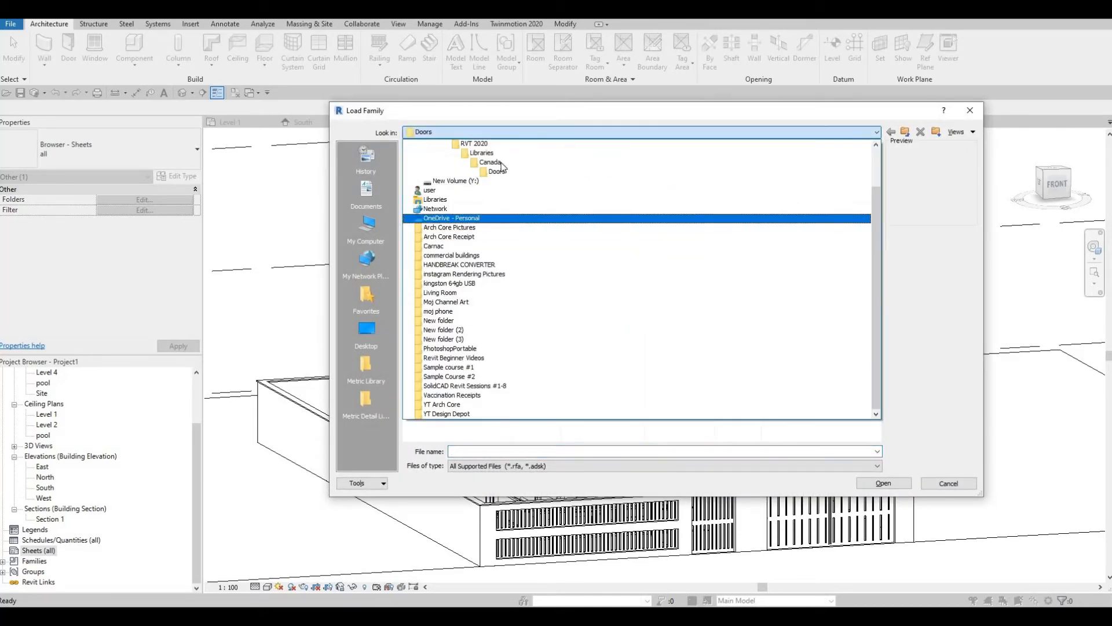
left_click(490, 162)
scroll(453, 388, "down", 5)
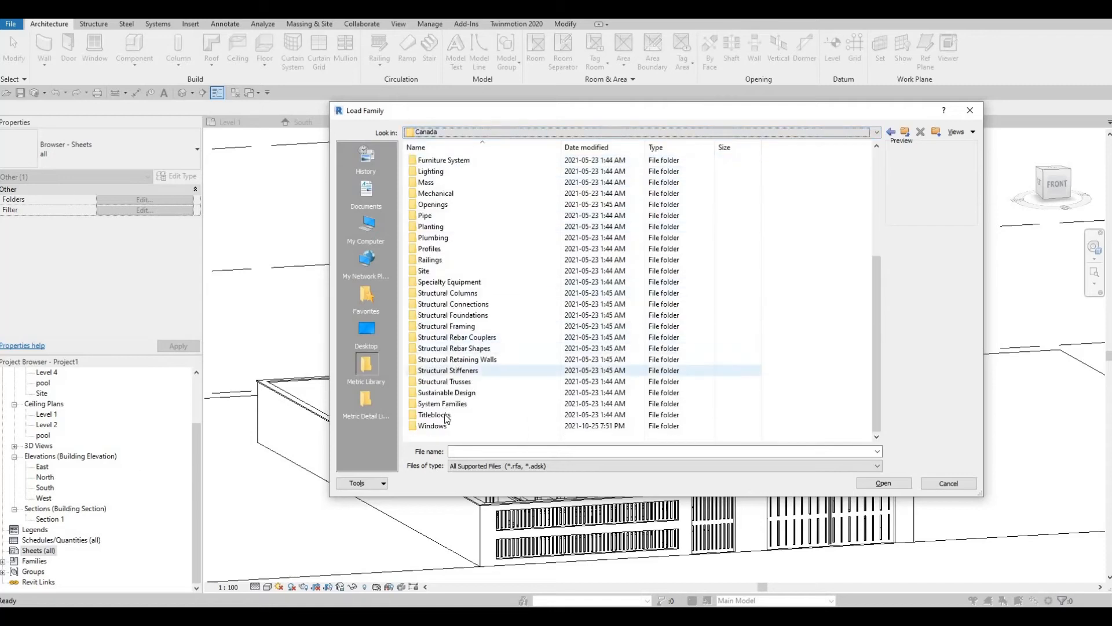
left_click(441, 415)
key("Return")
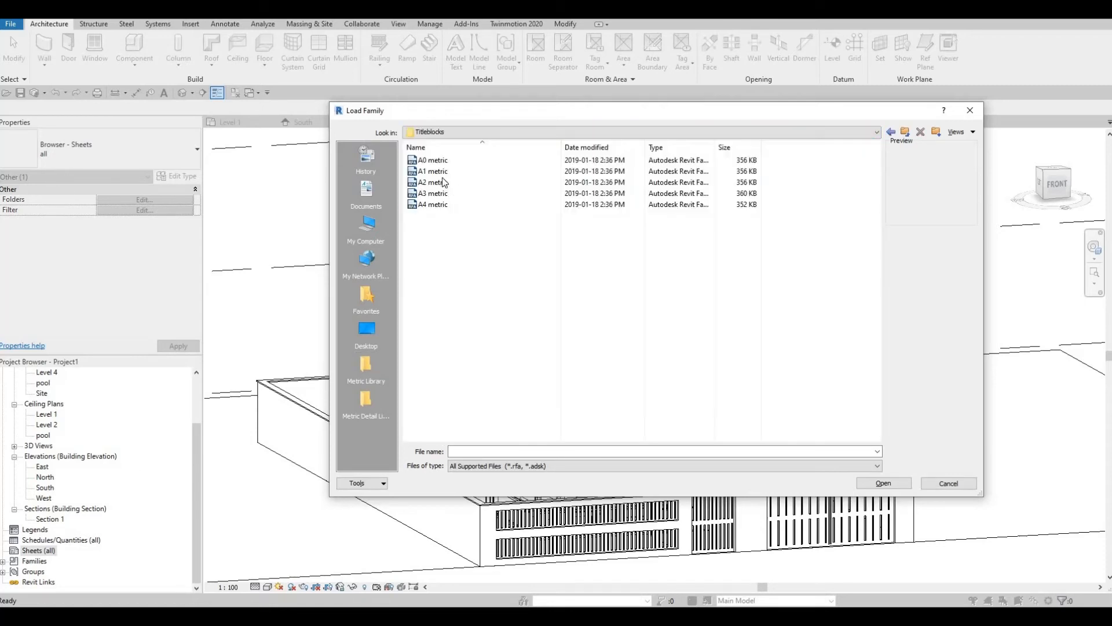
left_click(440, 171)
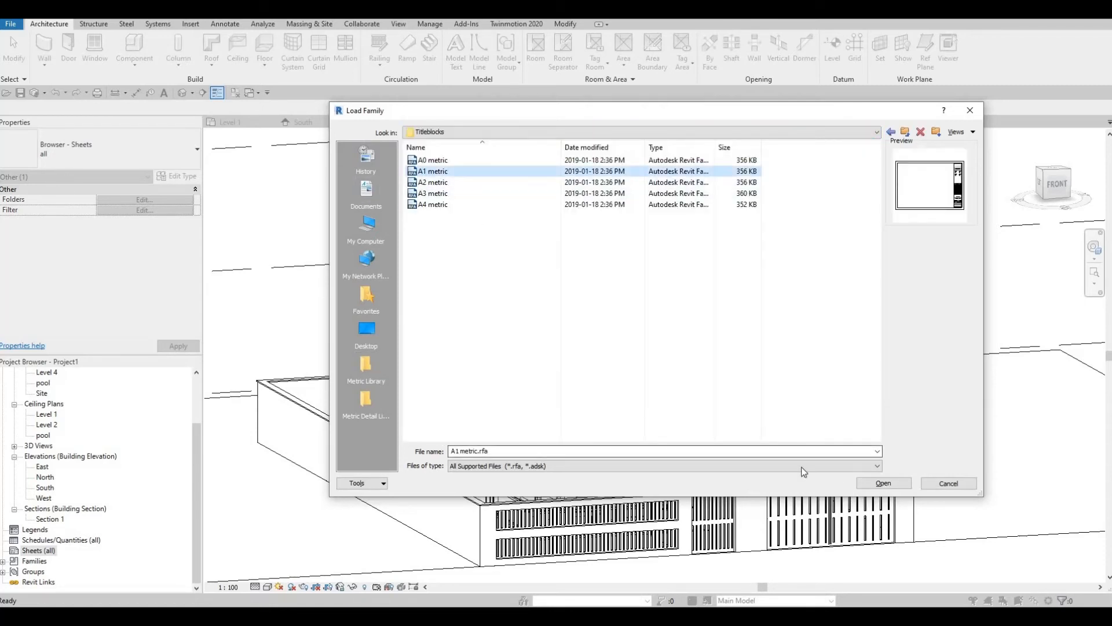
left_click(881, 482)
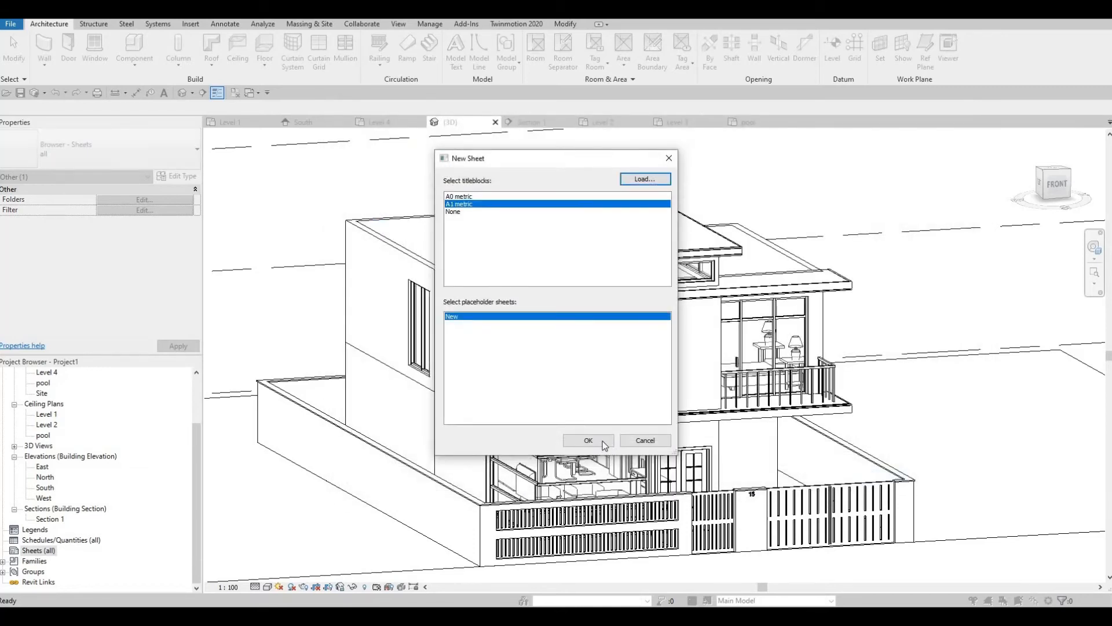
left_click(573, 436)
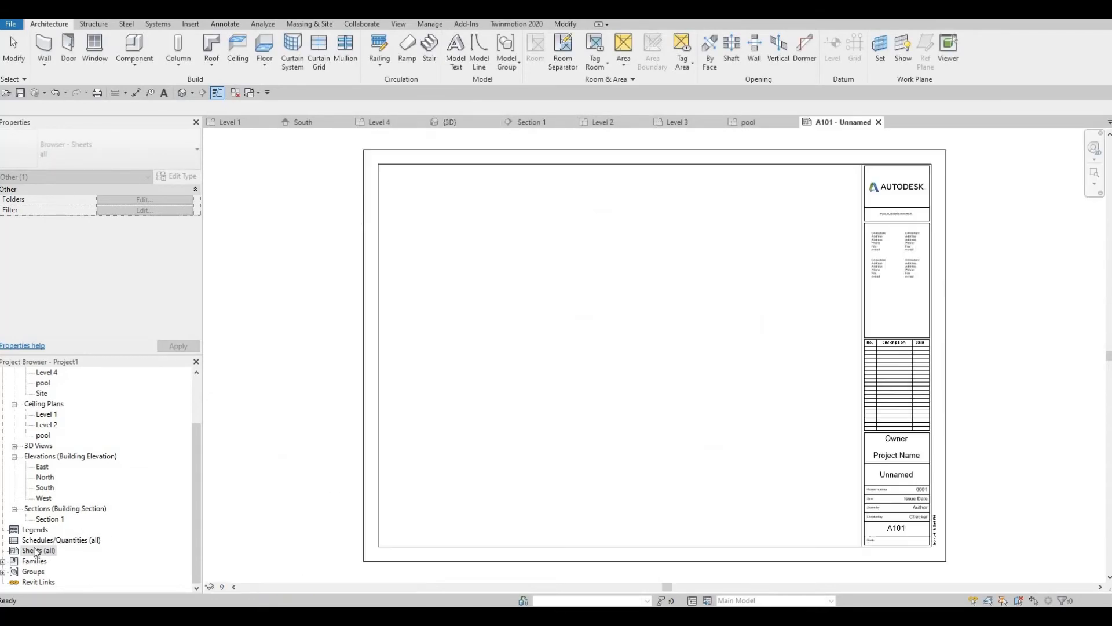
- Expand the Sheets list in the project browser and create a second sheet with the A1 metric titleblock
right_click(26, 551)
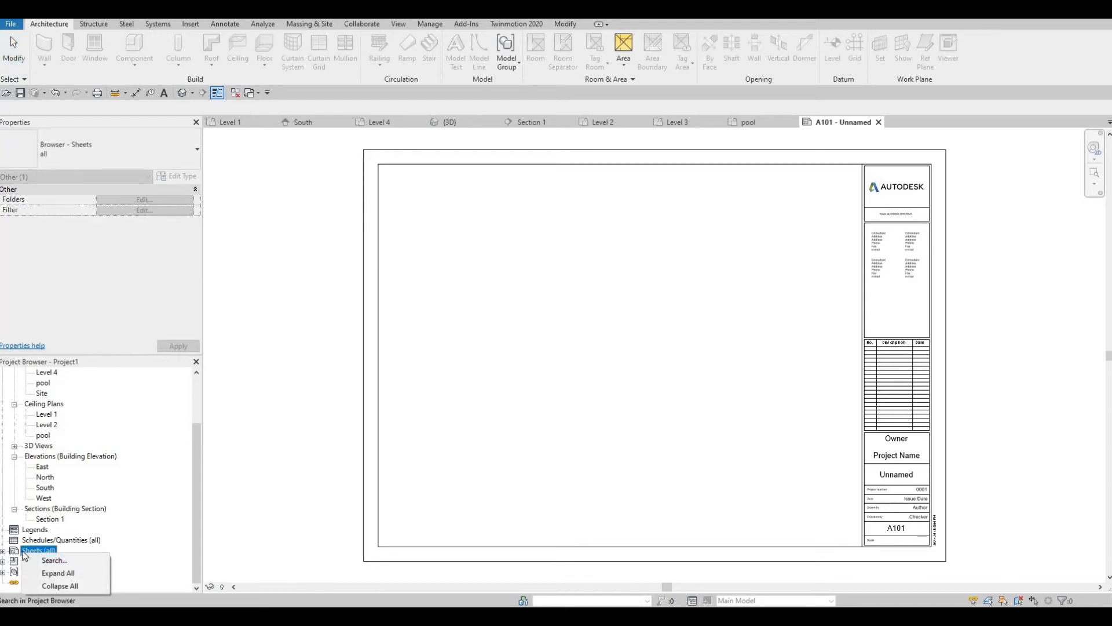
key("Escape")
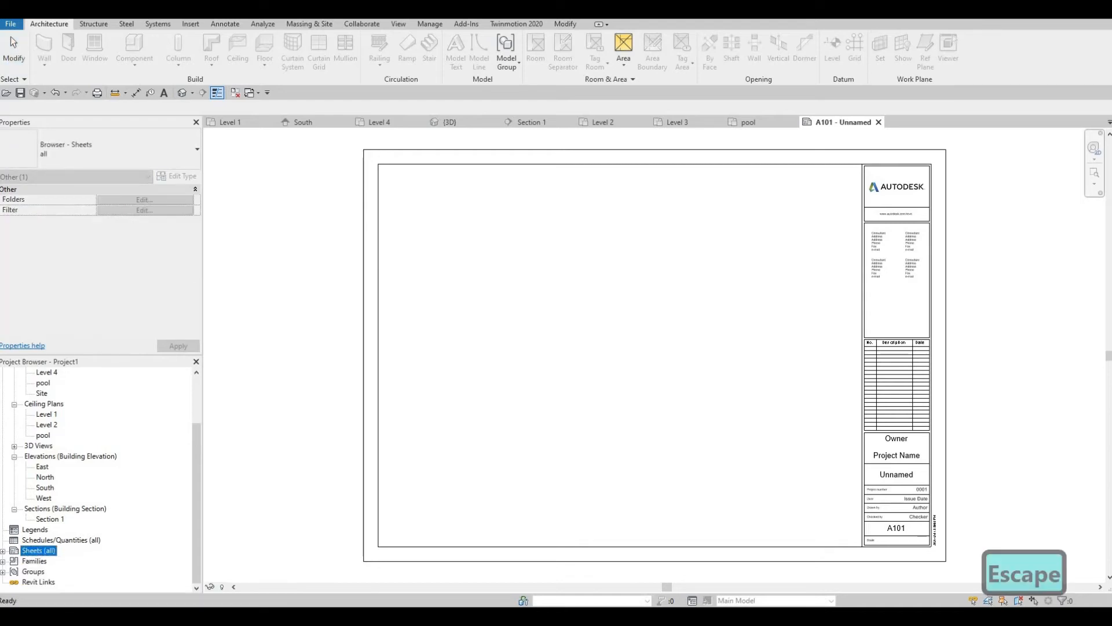
double_click(27, 552)
right_click(29, 550)
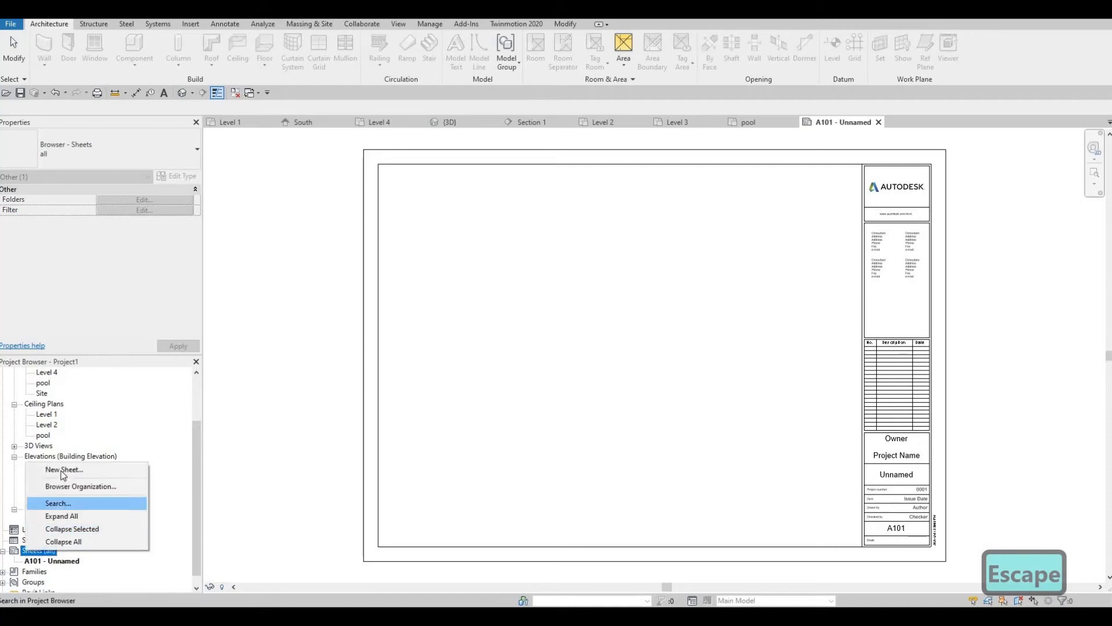
left_click(58, 468)
left_click(589, 442)
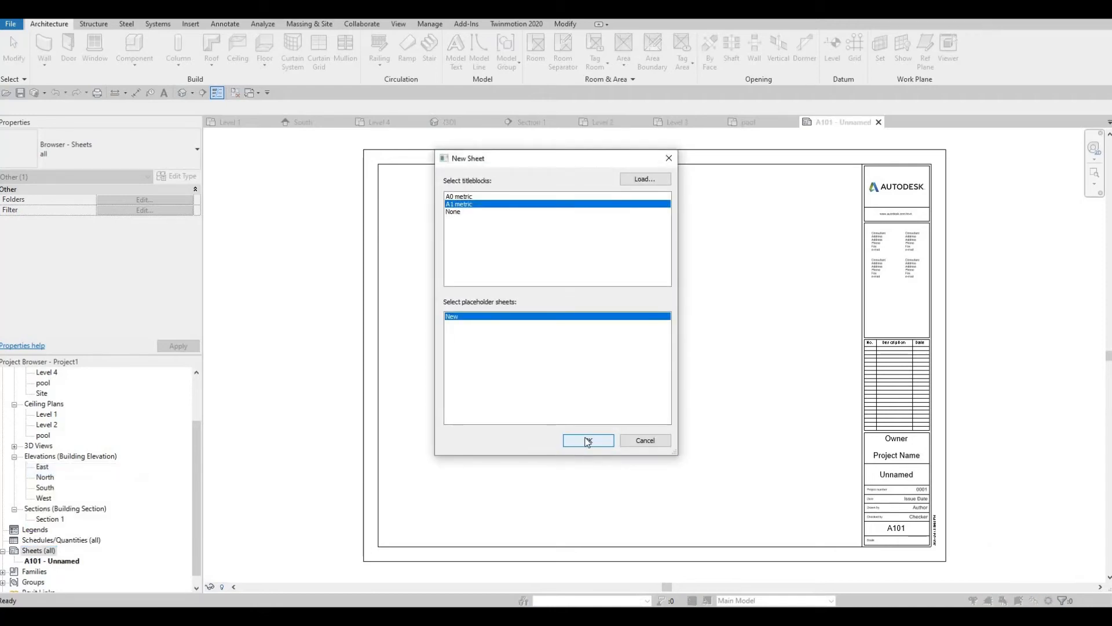
- Create three more new sheets, each using the A1 metric titleblock
right_click(35, 551)
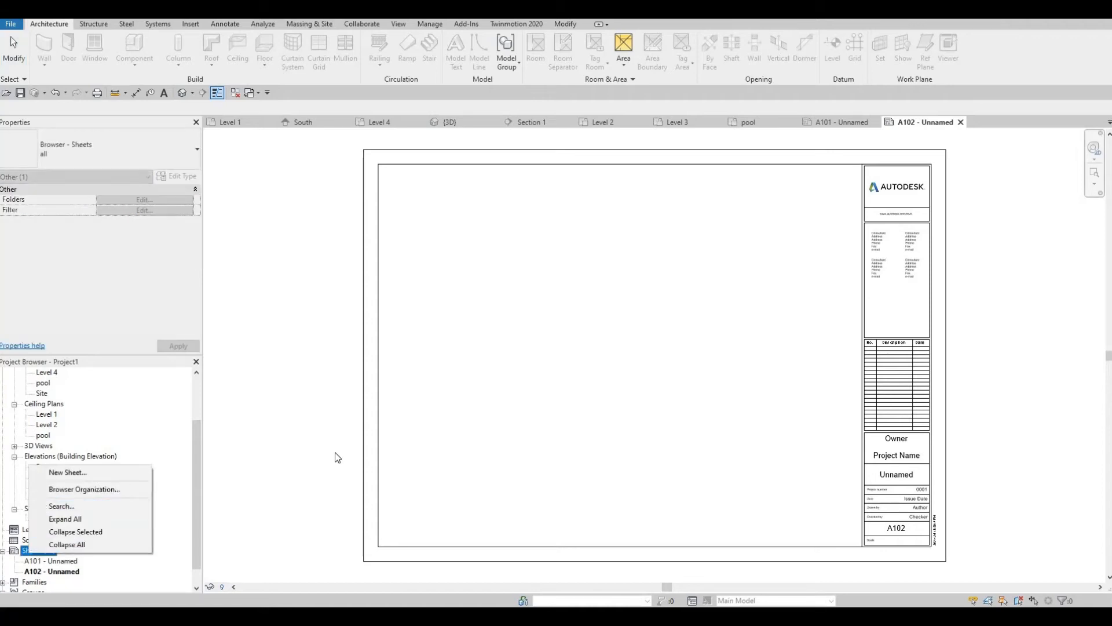
key("Return")
left_click(575, 436)
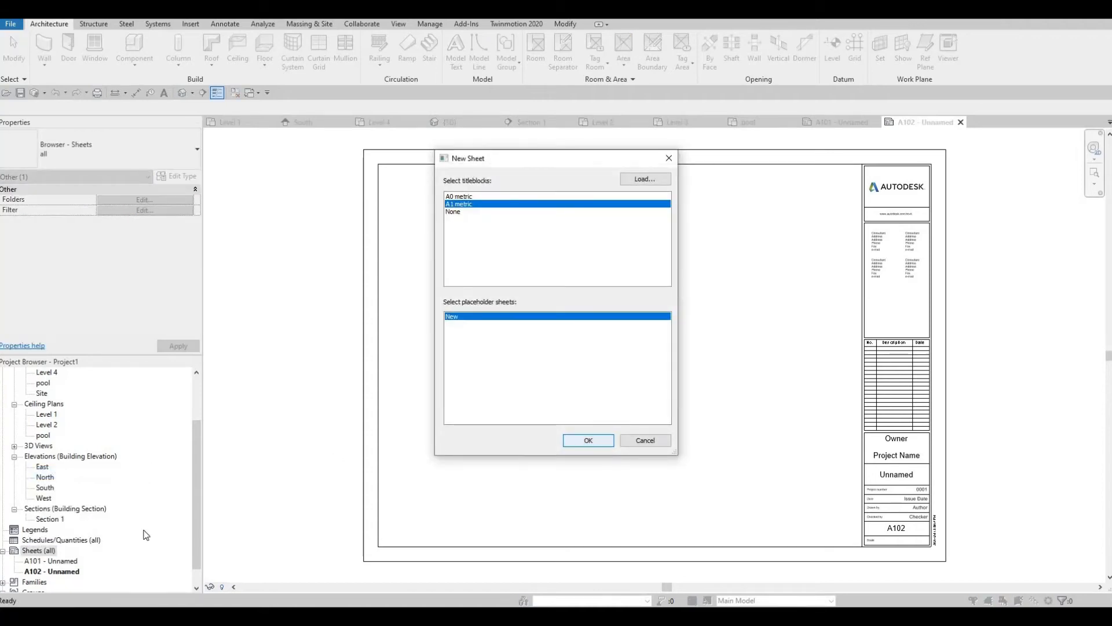
right_click(34, 551)
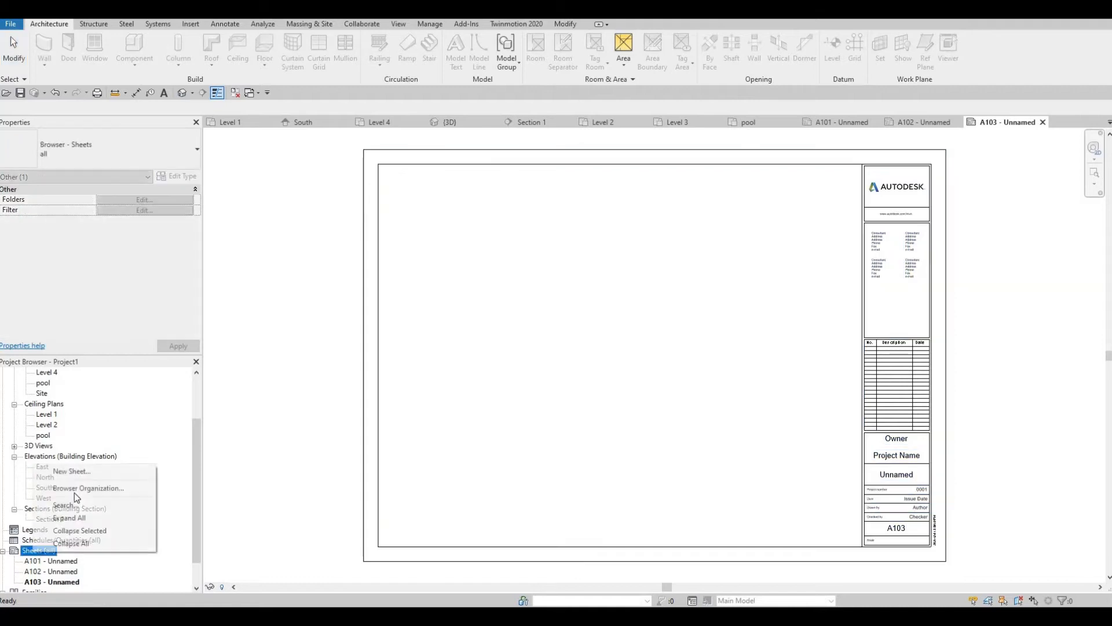
key("Return")
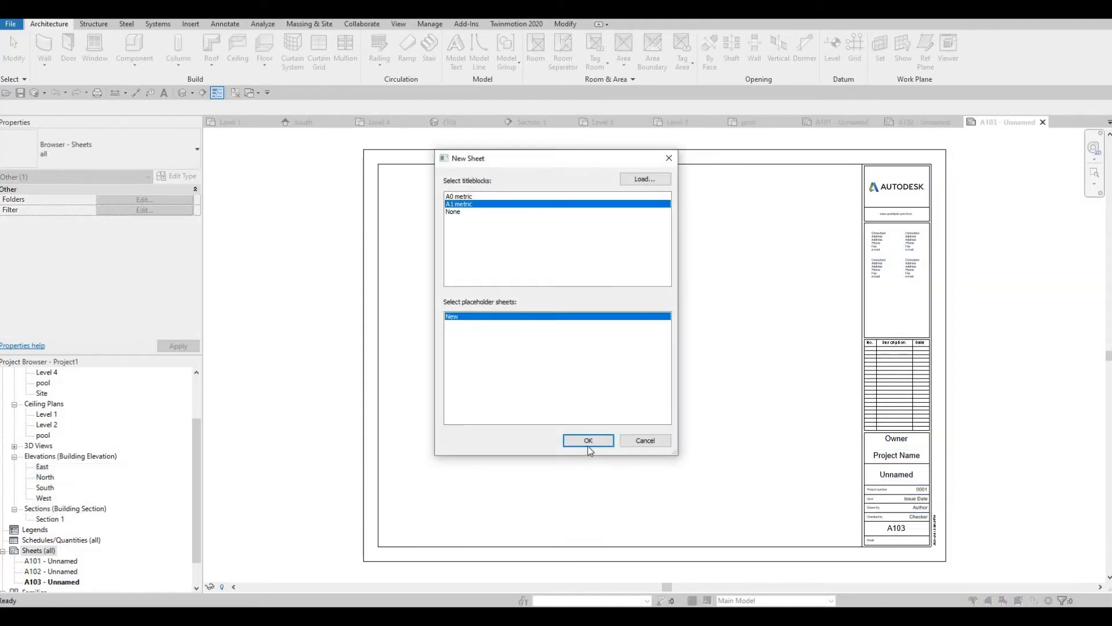
left_click(573, 438)
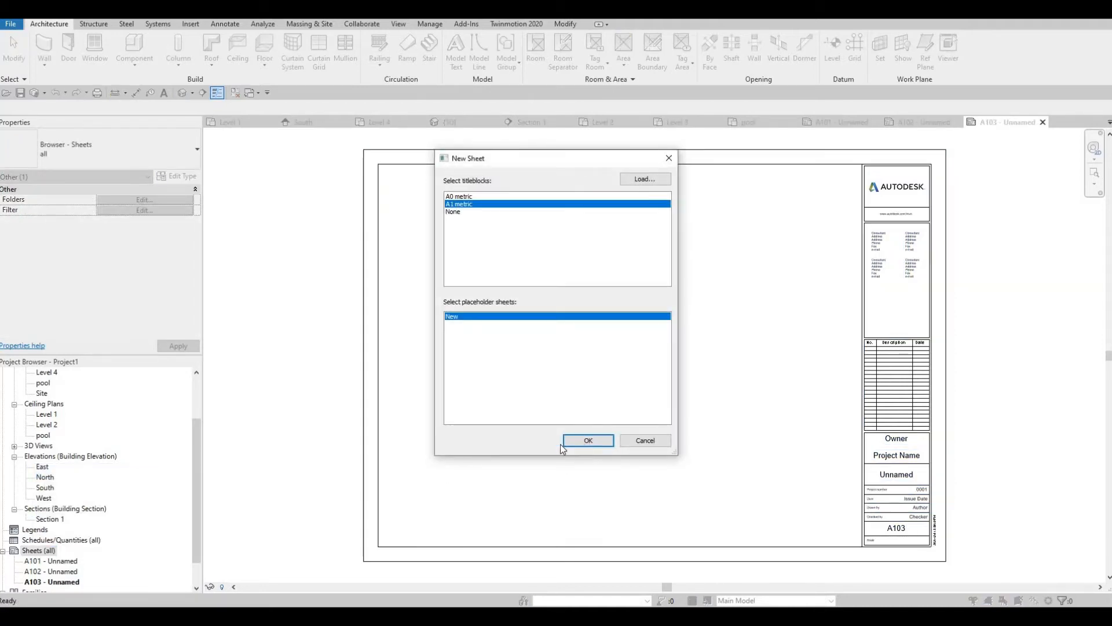
right_click(28, 552)
key("Return")
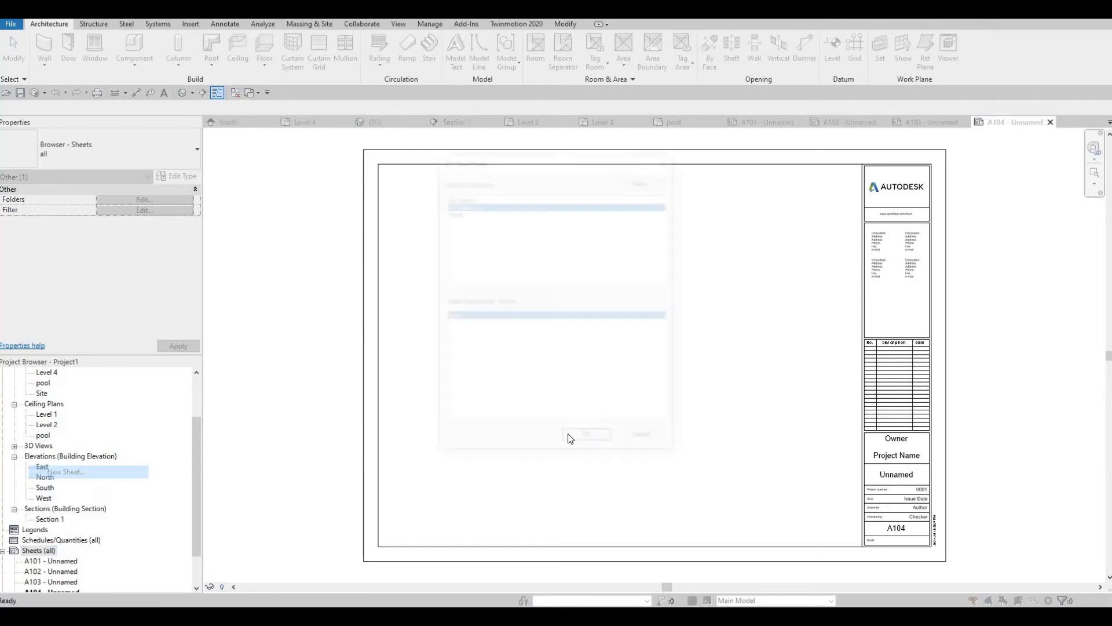
key("Return")
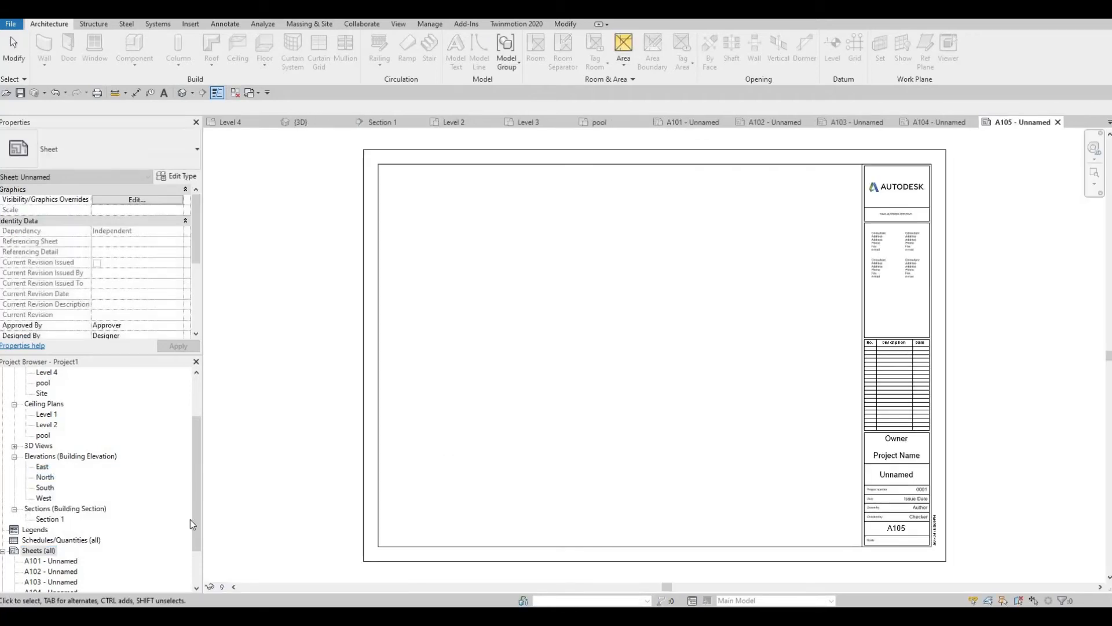
- Rename sheet A101 as COVER, keeping its sheet number
scroll(62, 532, "down", 2)
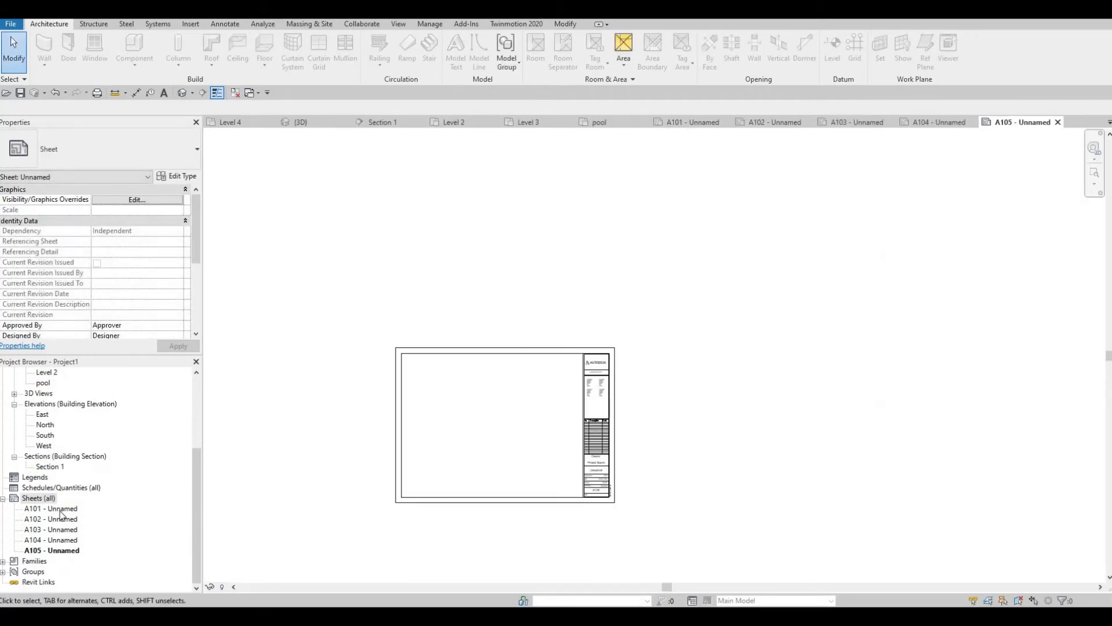
left_click(61, 510)
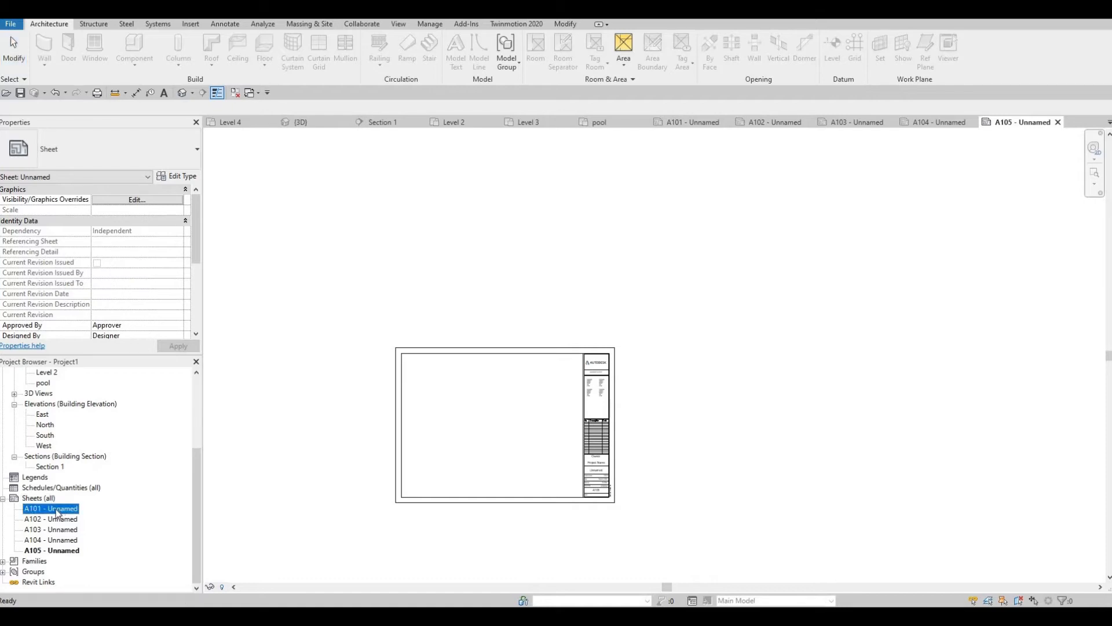
key("F2")
key("Tab")
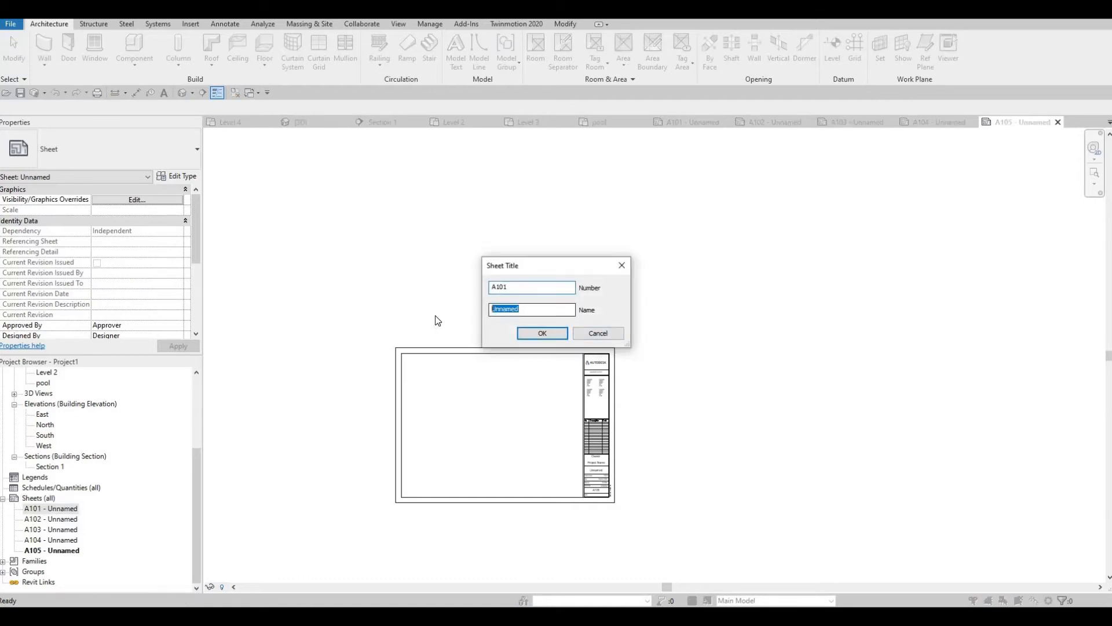
type("COV")
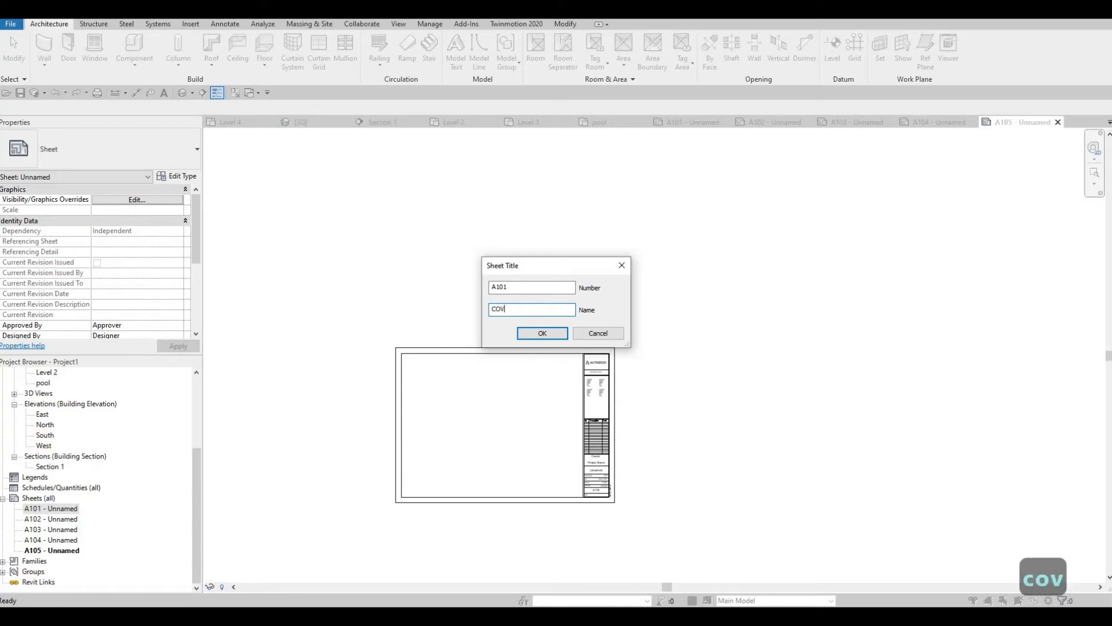
key("BackSpace")
type("VC")
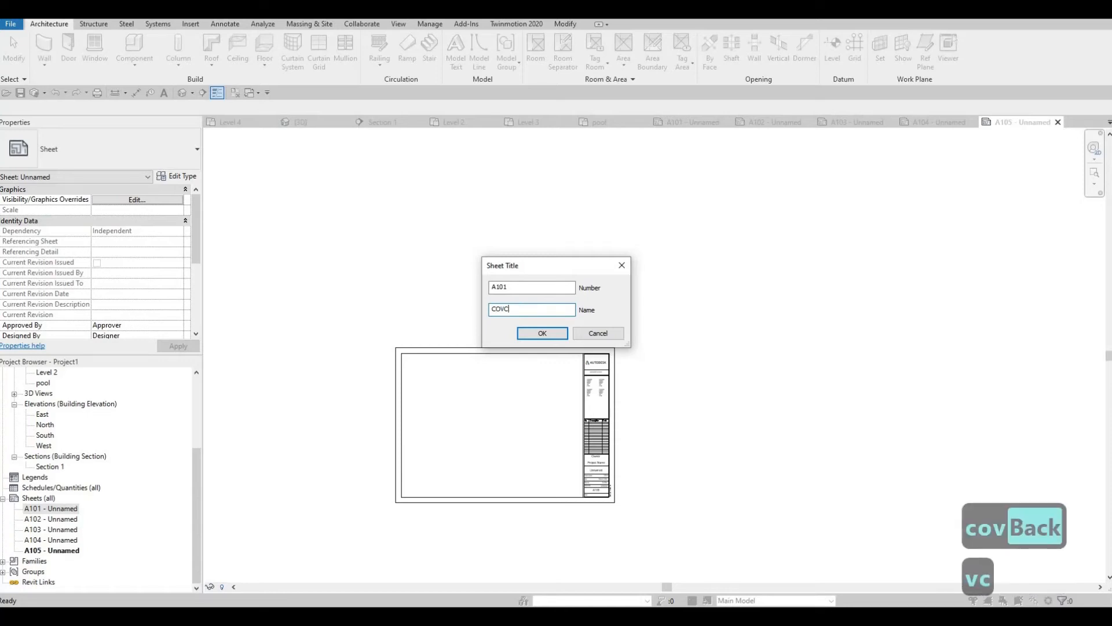
key("BackSpace")
type("ER")
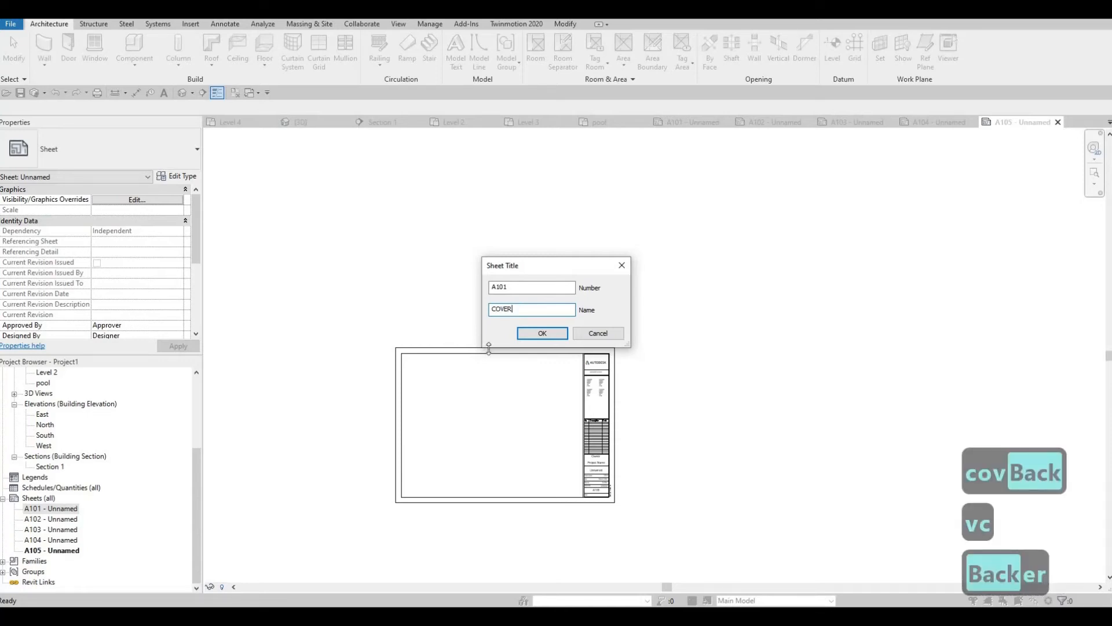
key("Return")
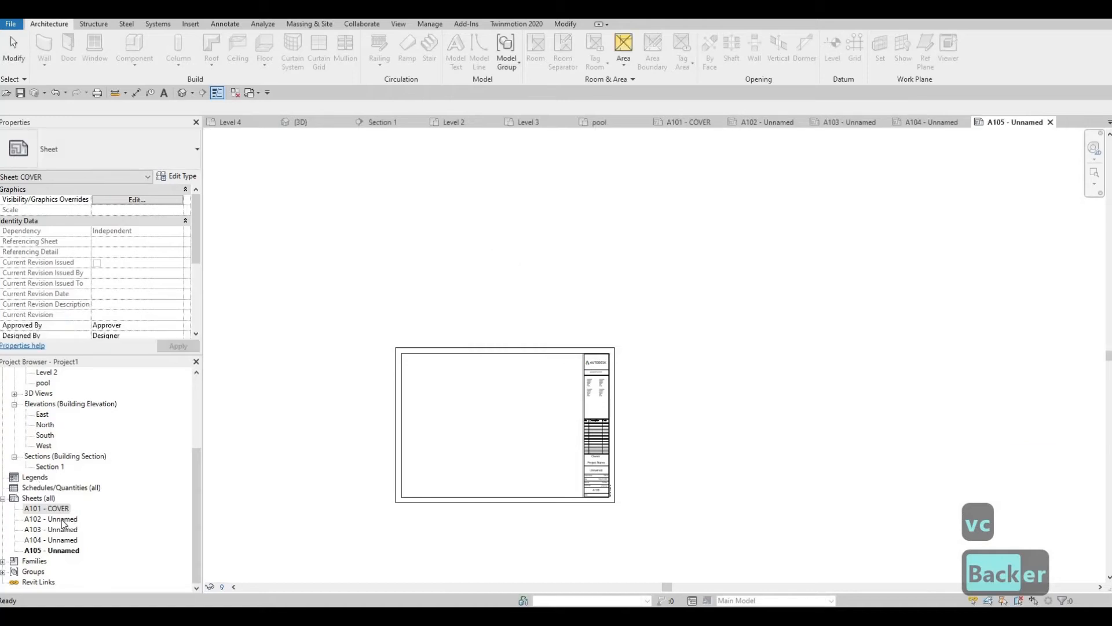
- Rename sheet A102 as FIRST FLOOR, keeping its sheet number
left_click(60, 520)
key("F2")
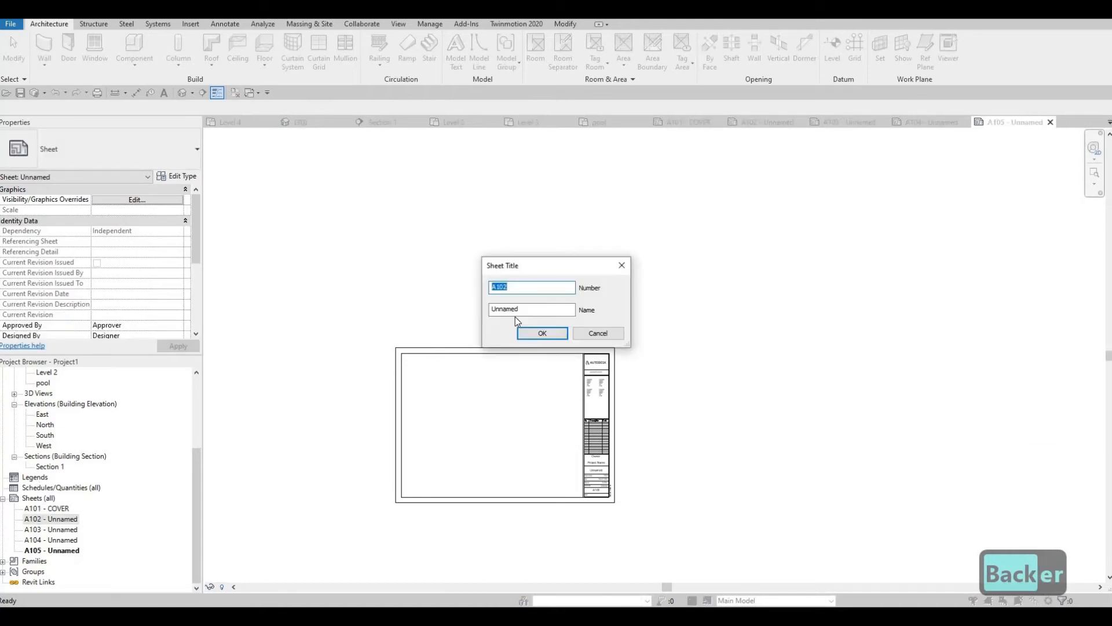
key("Tab")
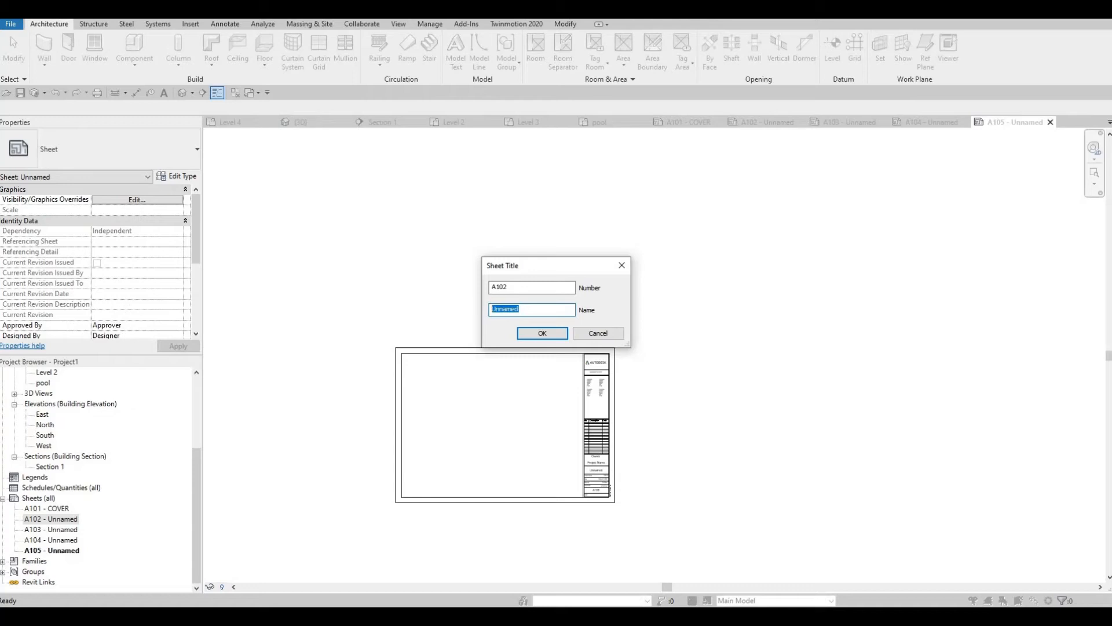
type("FR")
key("BackSpace")
type("IRS")
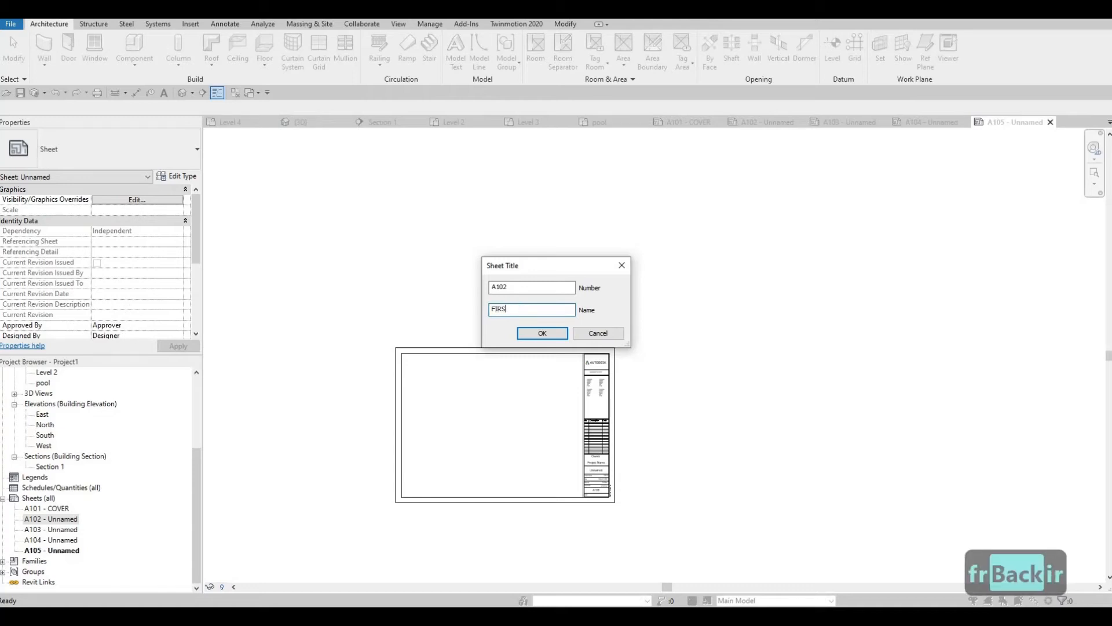
type("T FLOOR")
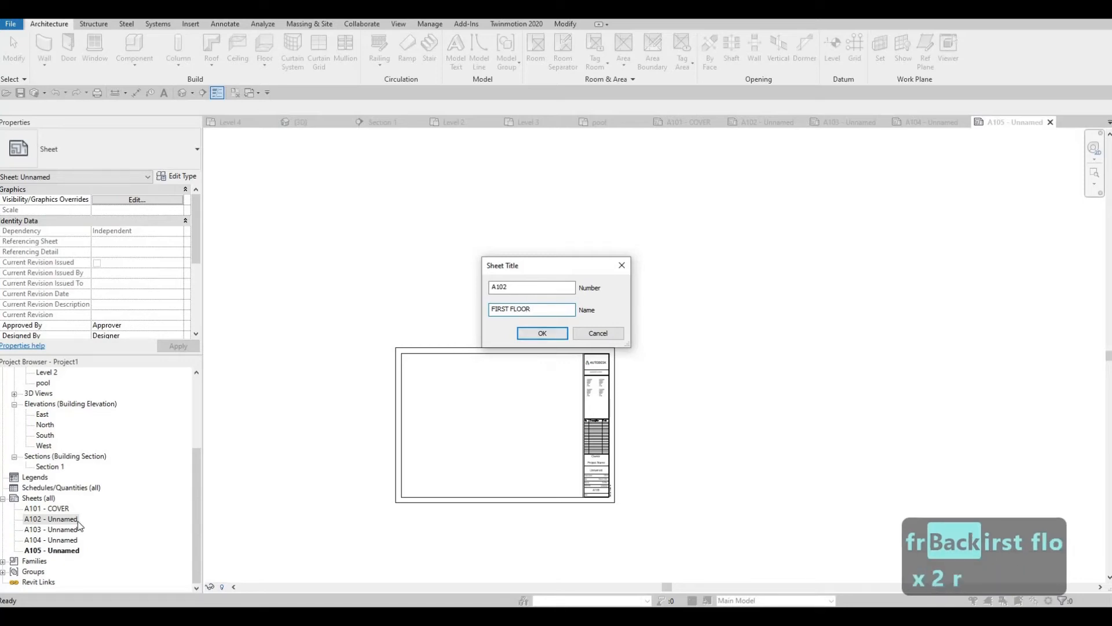
key("Return")
- Rename sheet A103 as SECOND FLOOR, keeping its sheet number
left_click(68, 531)
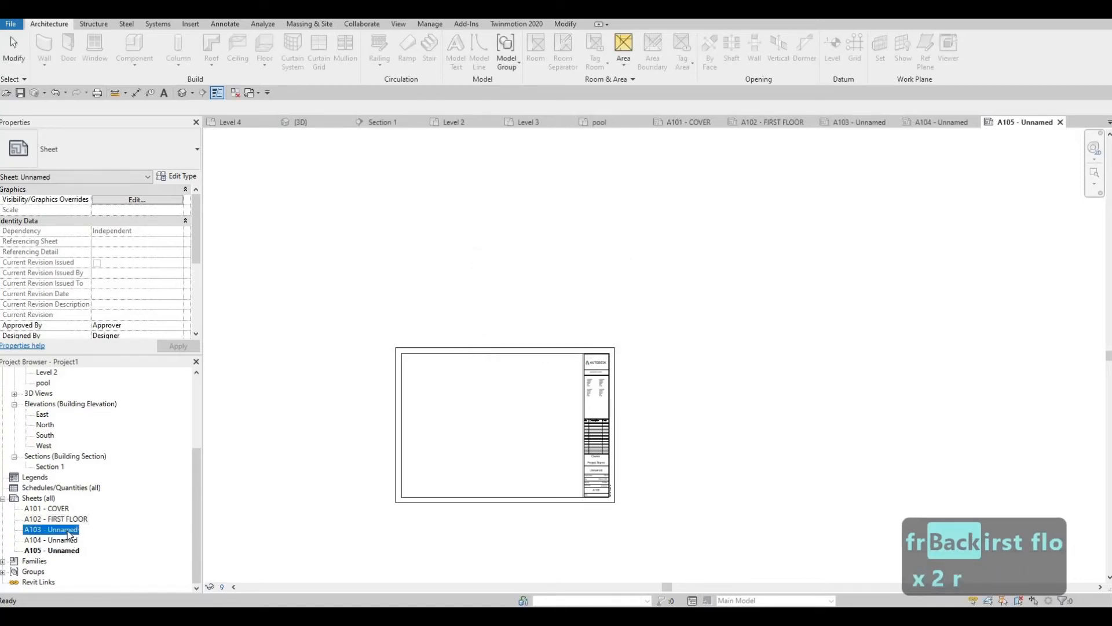
left_click(68, 530)
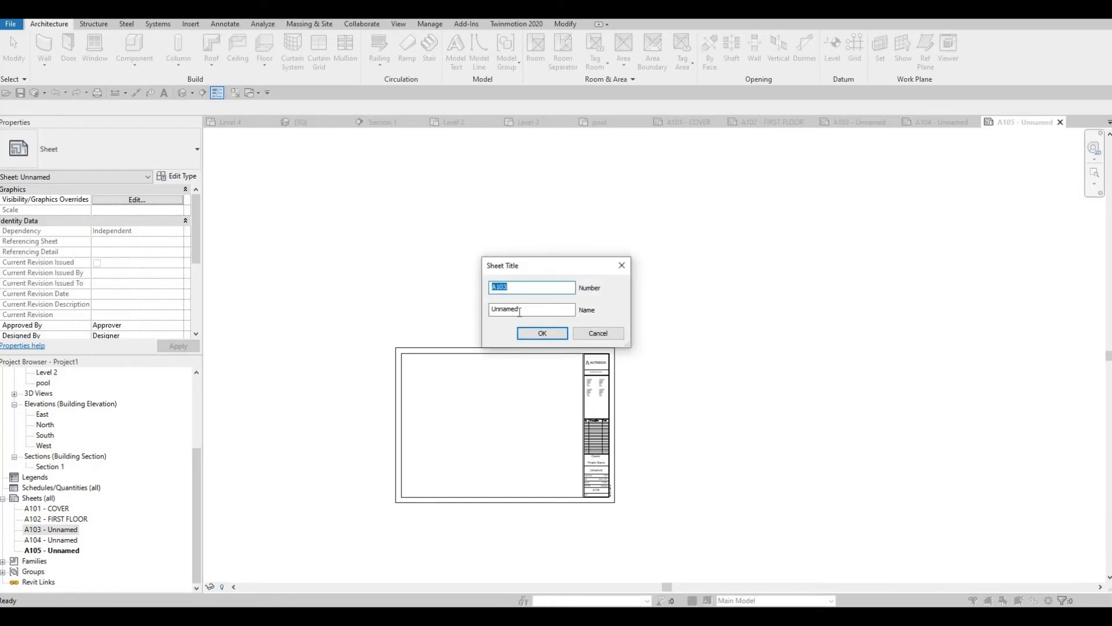
key("Tab")
type("S")
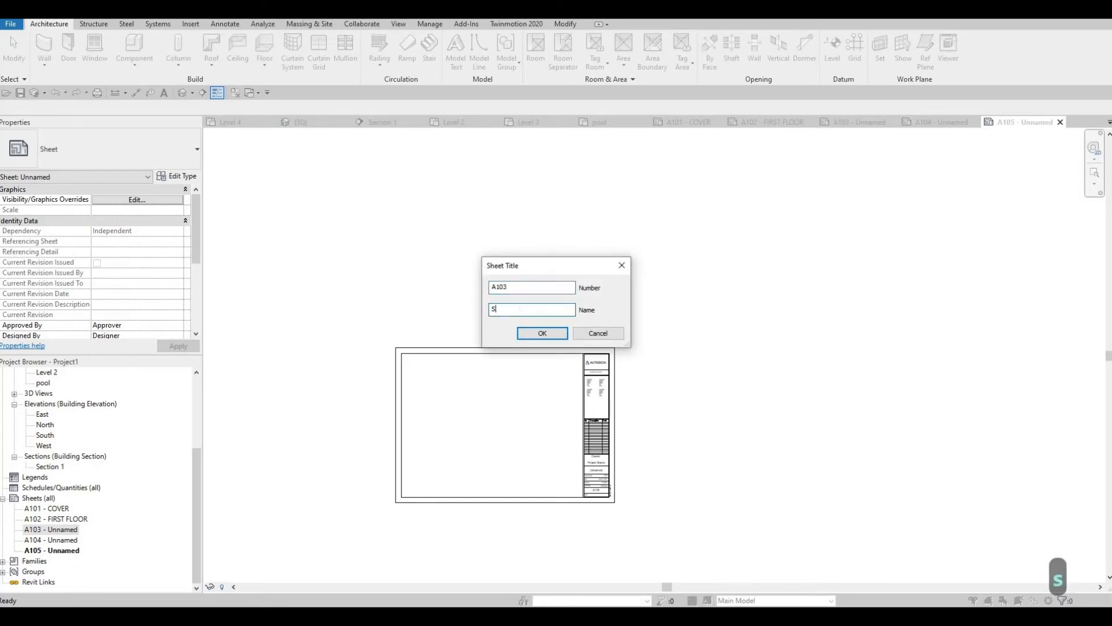
type("ECOND FLOOR")
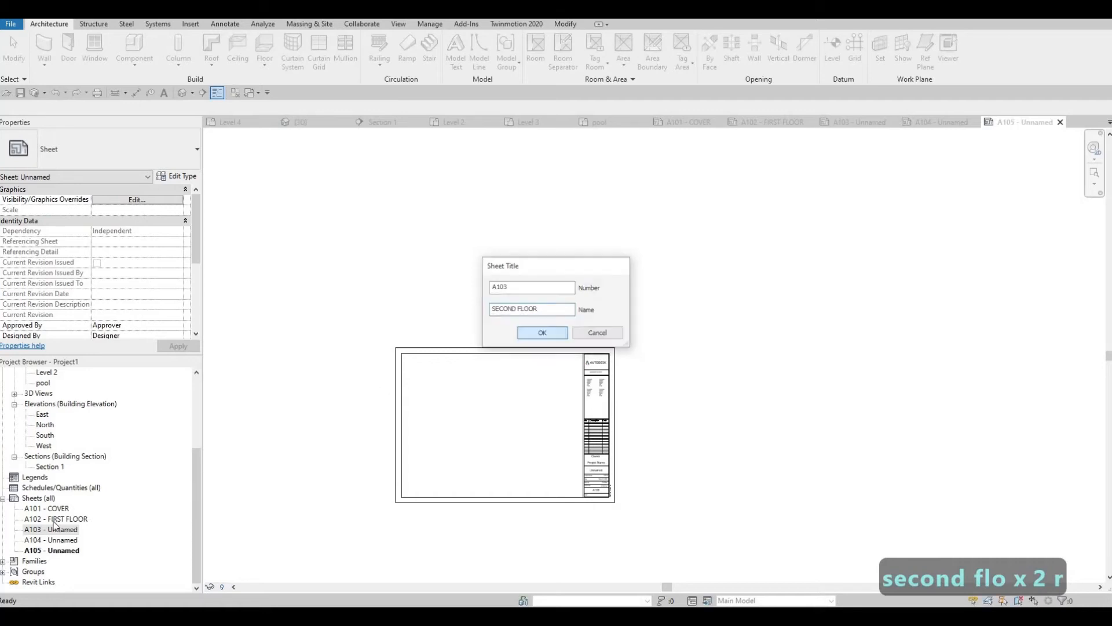
key("Return")
- Rename sheet A104 as ELEVATION, keeping its sheet number
left_click(63, 541)
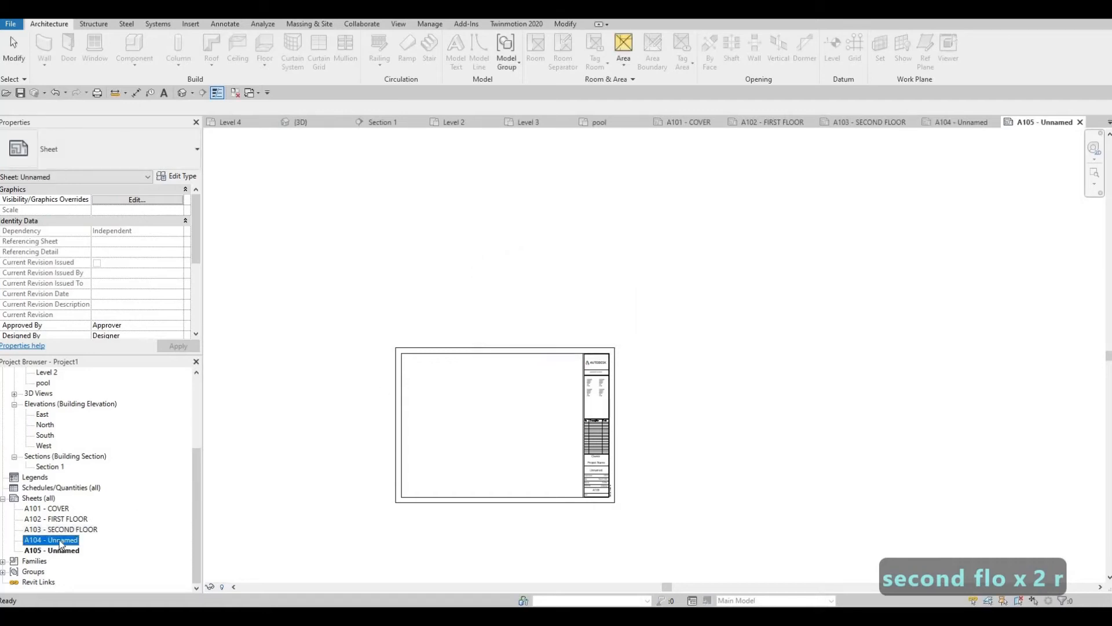
key("F2")
key("Tab")
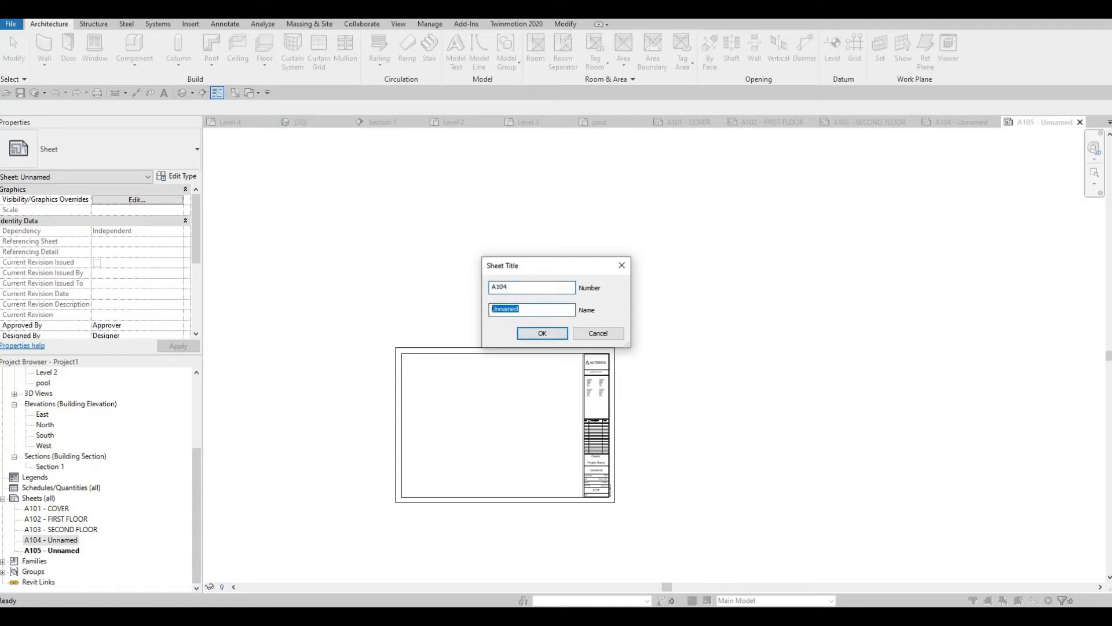
type("ELEVA")
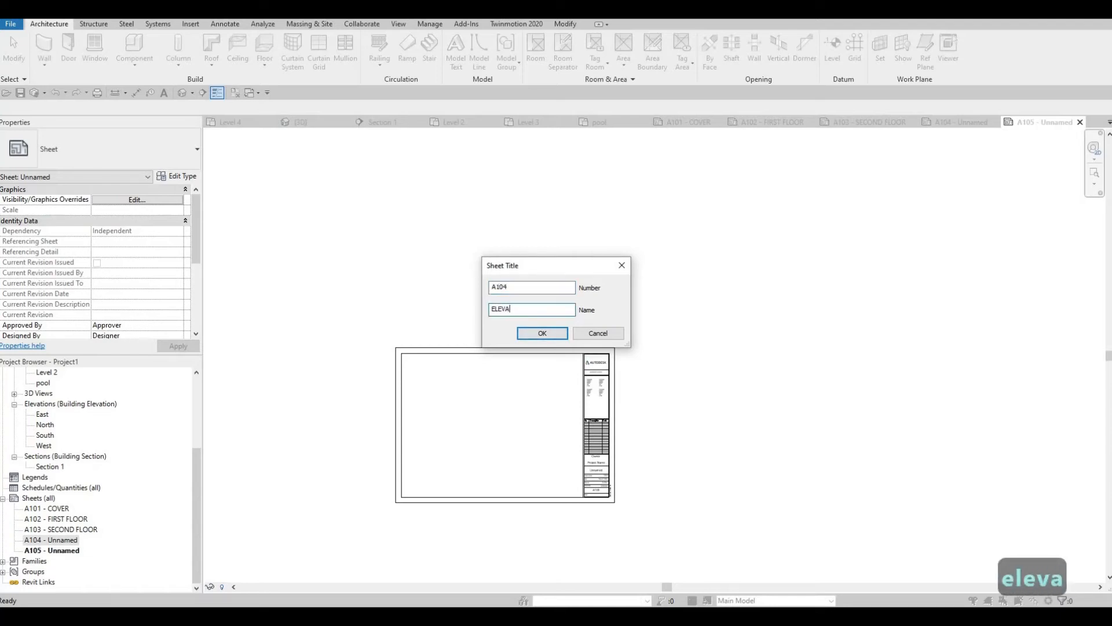
type("TION")
left_click(542, 334)
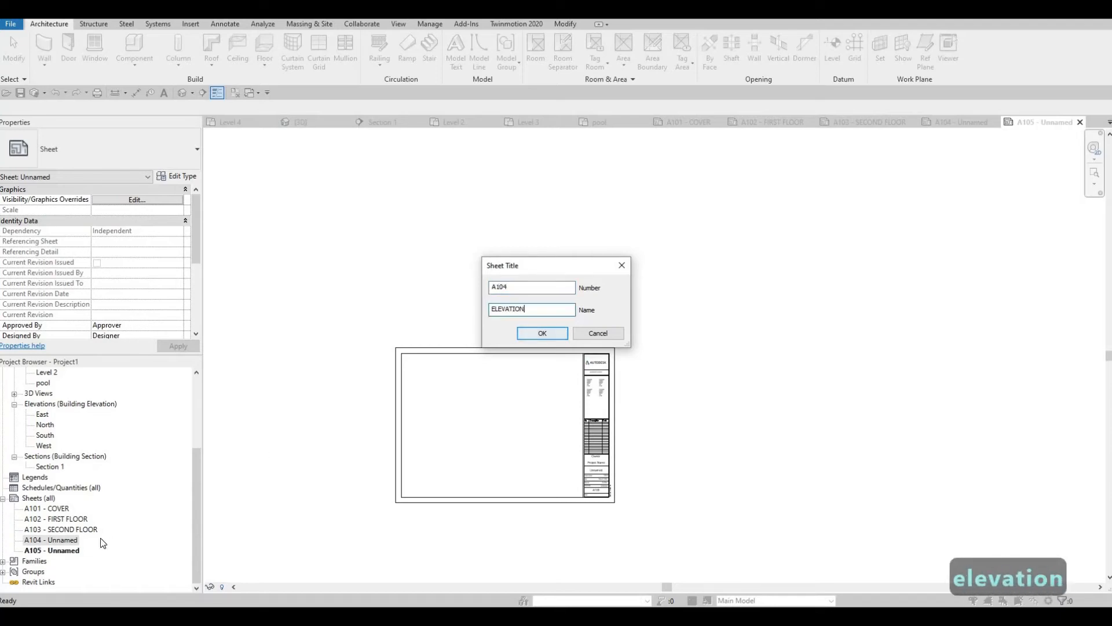
- Rename sheet A105 as SECTION, keeping its sheet number
left_click(60, 551)
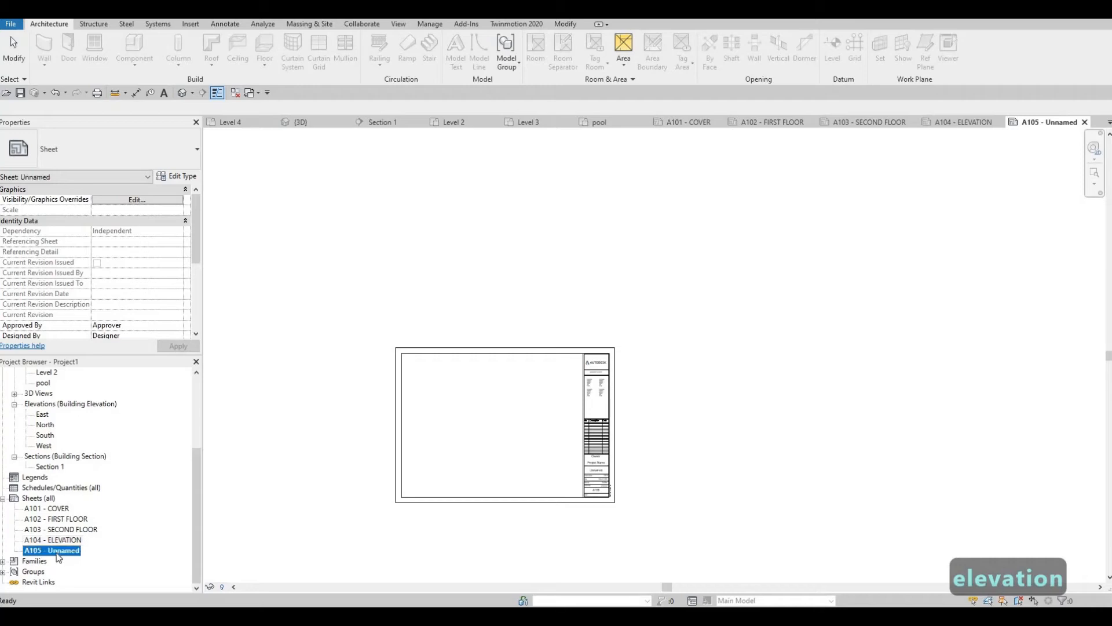
left_click(56, 553)
key("Tab")
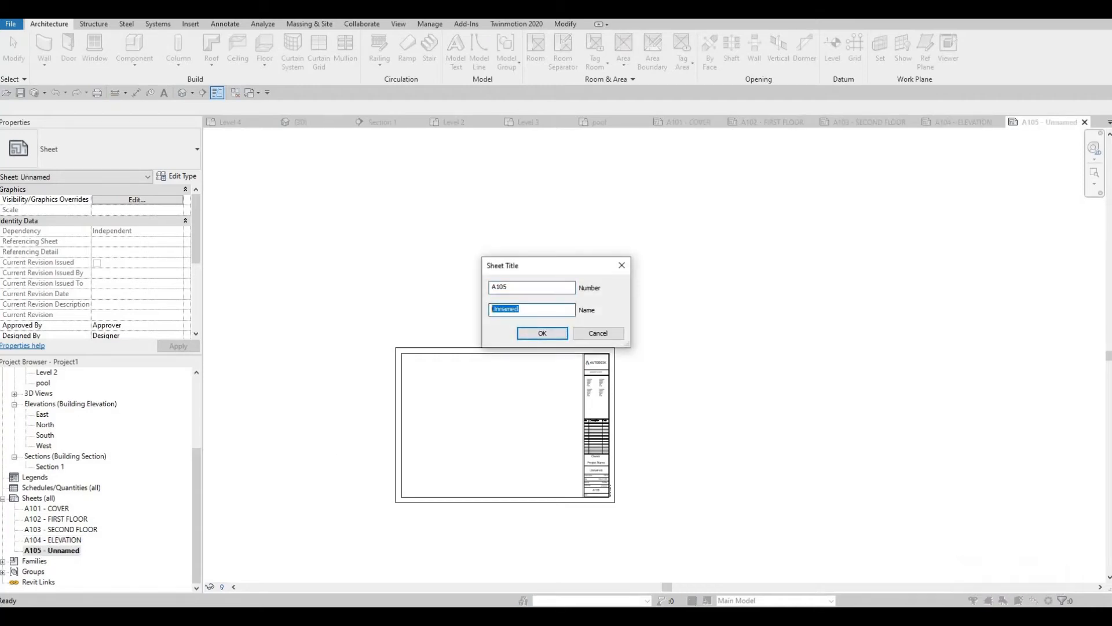
type("SECTION")
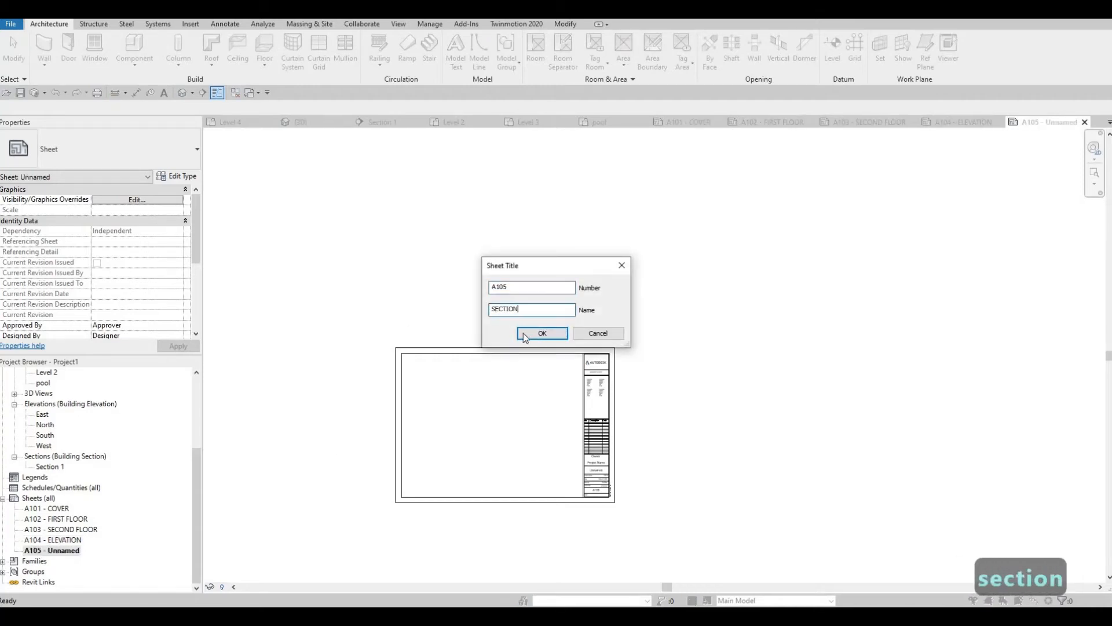
key("Return")
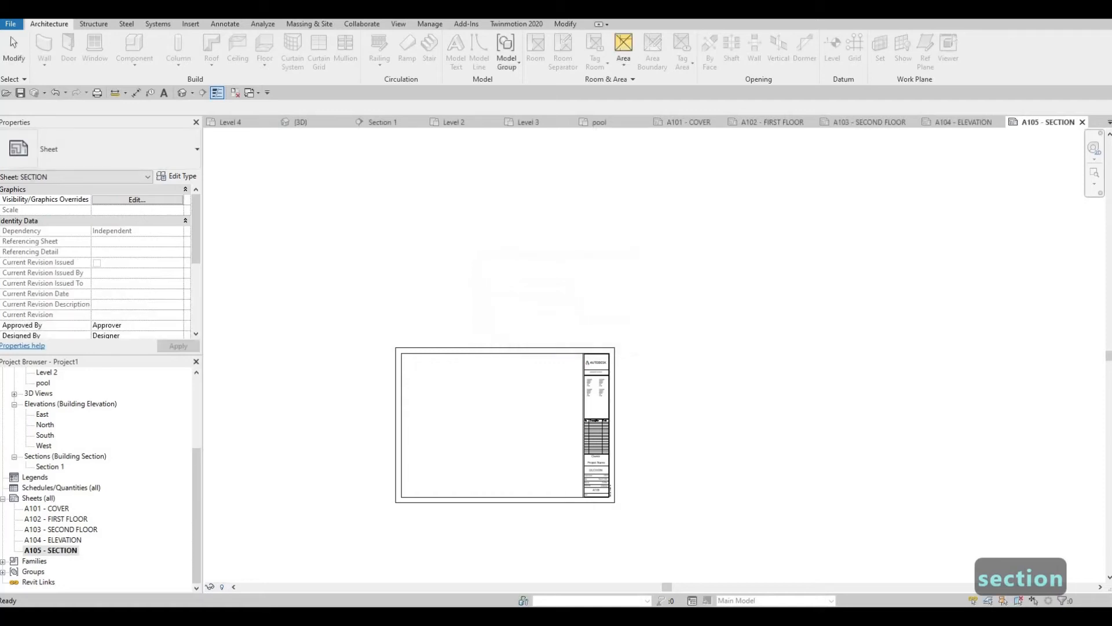
- Place a perspective camera on the Level 1 plan, from outside the front-left corner of the lot, aimed across the house towards the back
double_click(56, 521)
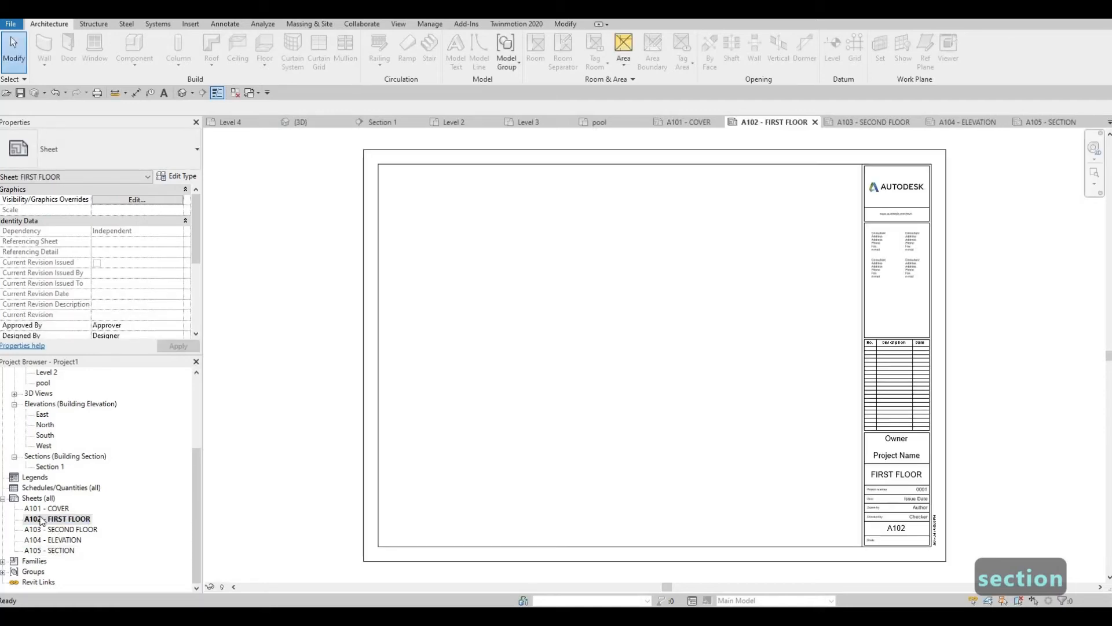
scroll(51, 434, "up", 3)
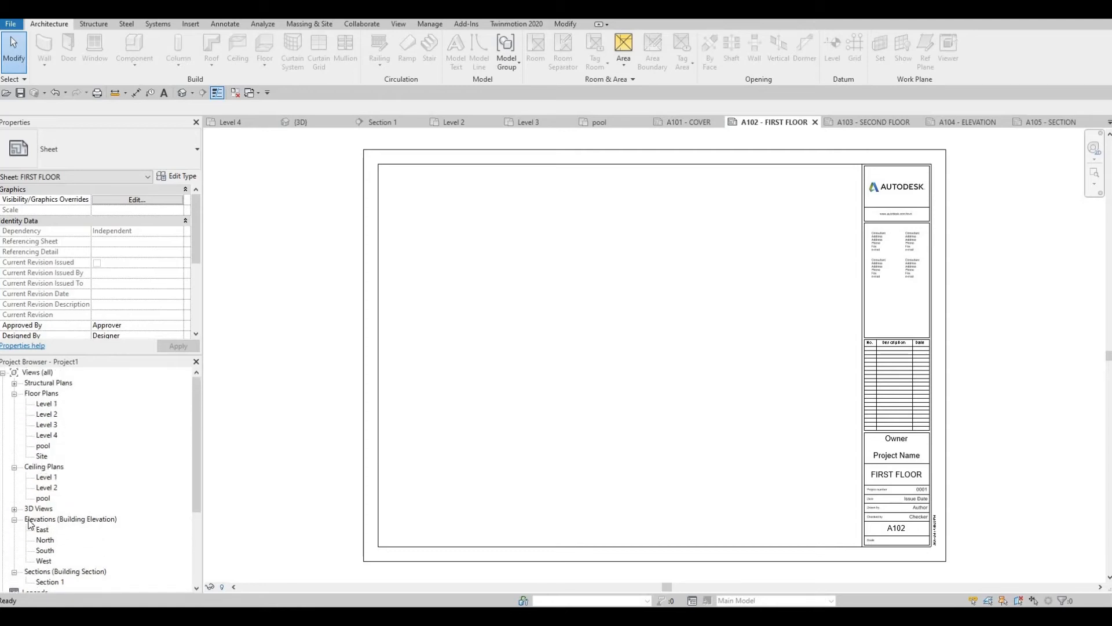
double_click(46, 403)
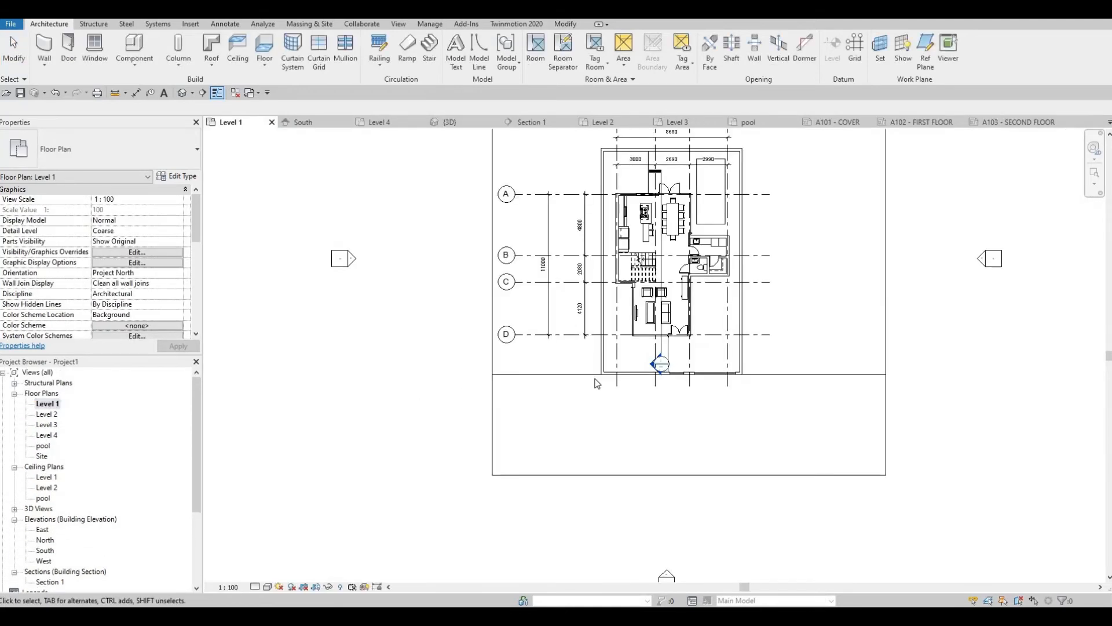
left_click(192, 93)
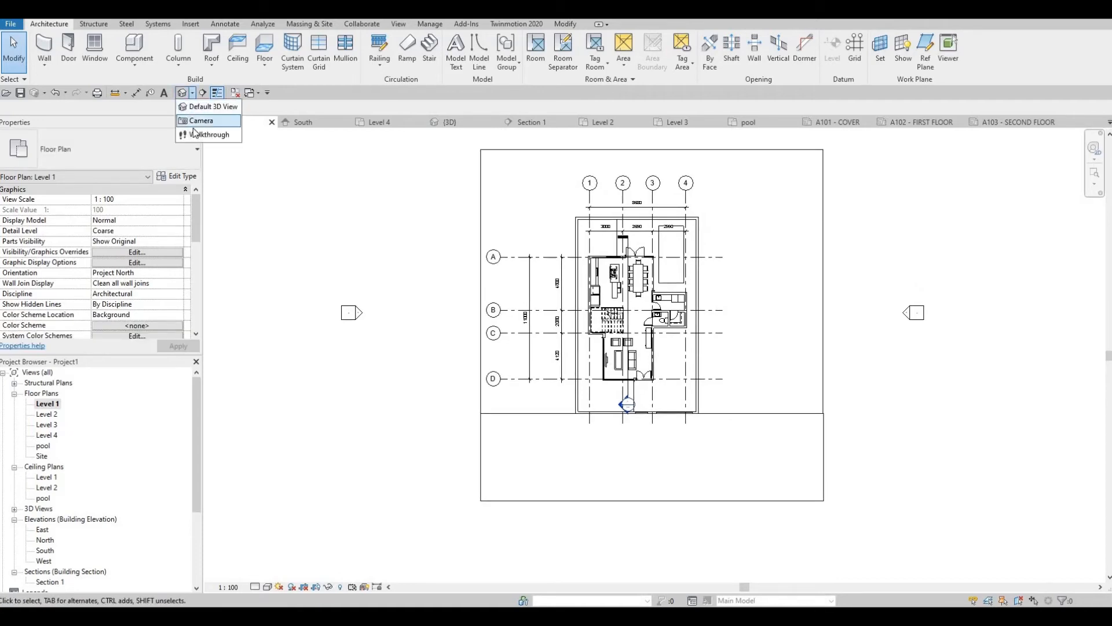
left_click(203, 126)
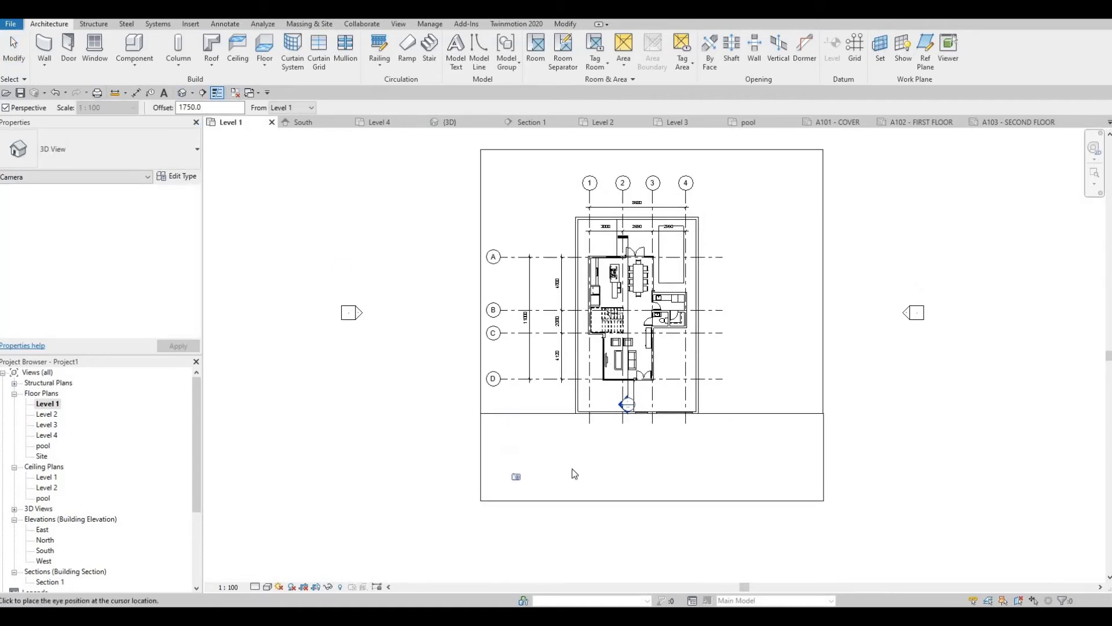
left_click(557, 467)
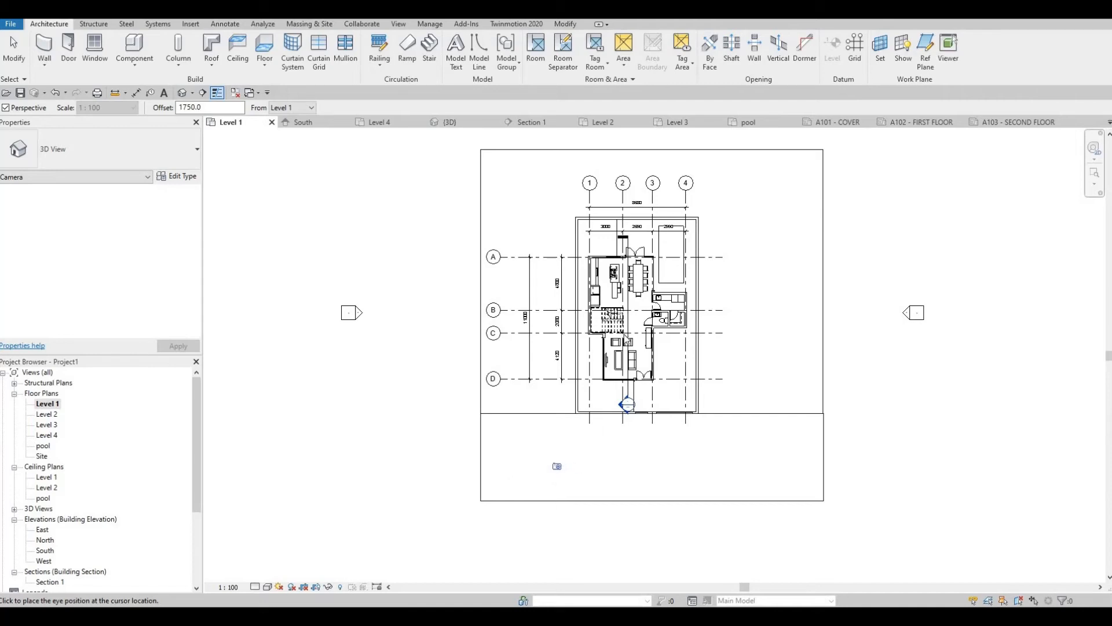
left_click(660, 233)
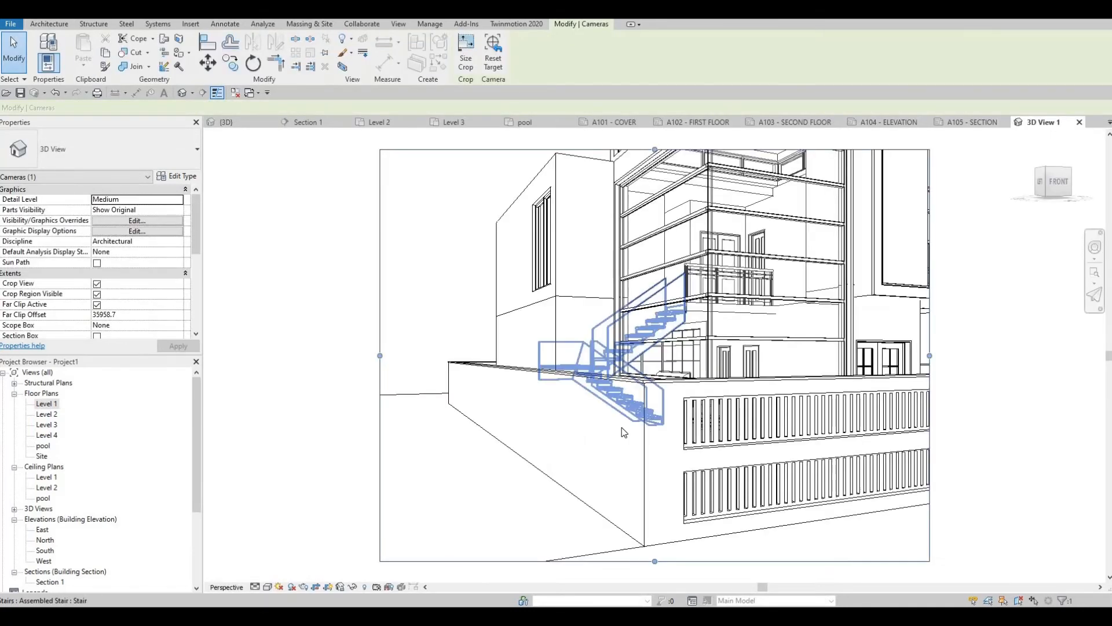
- Resize the camera view's crop region so the whole house and front fence fit inside with a margin around them
scroll(557, 385, "down", 4)
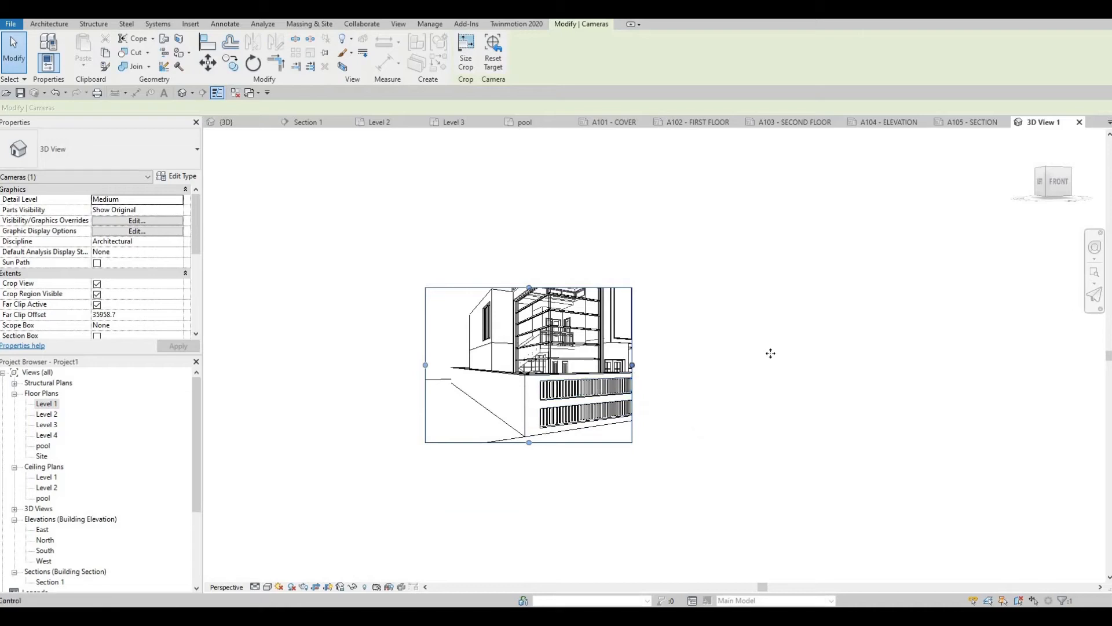
left_click_drag(771, 353, 775, 353)
left_click_drag(599, 442, 600, 514)
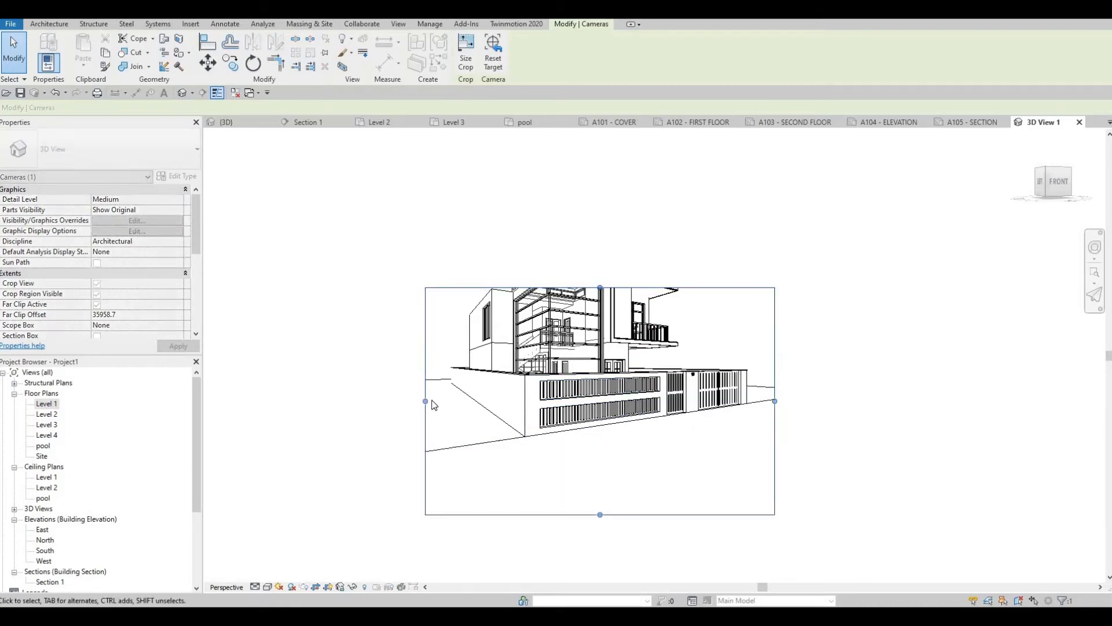
left_click_drag(425, 401, 300, 401)
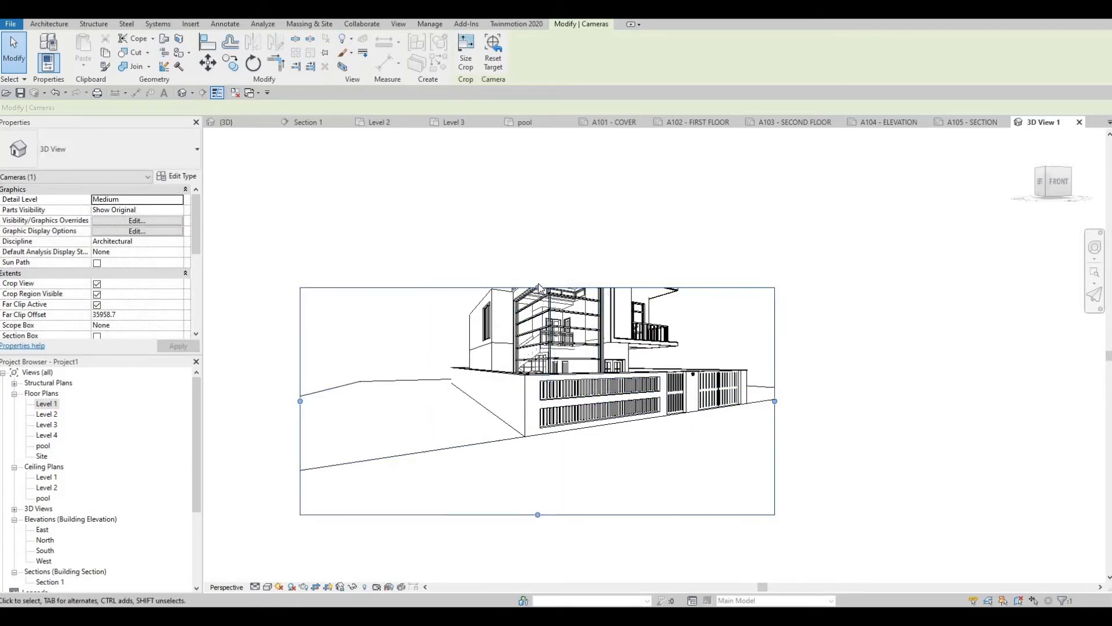
left_click_drag(552, 231, 551, 213)
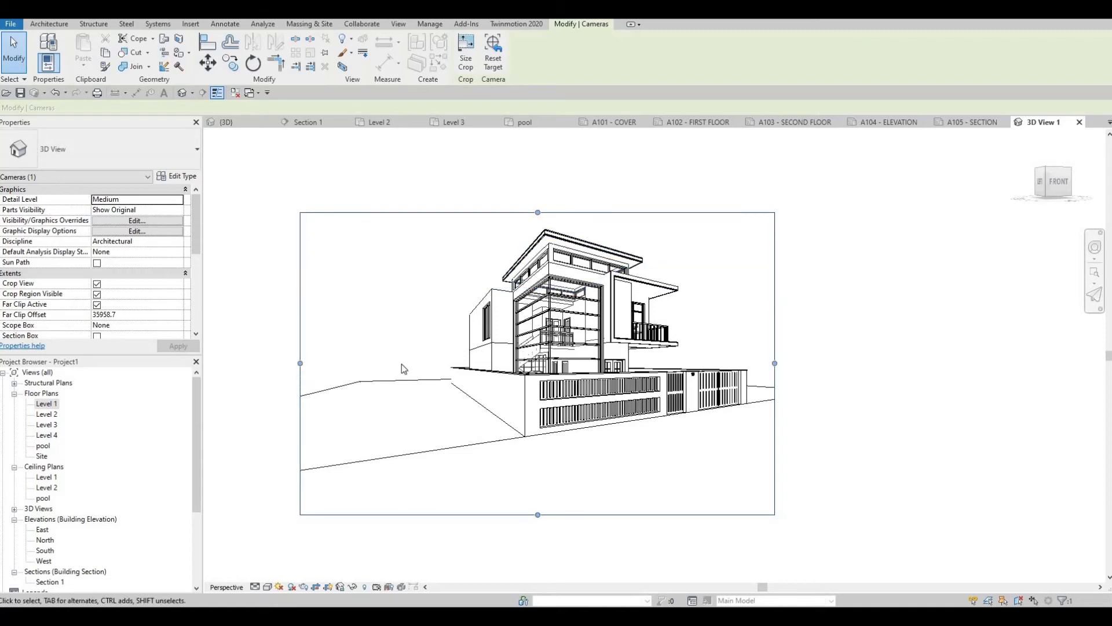
left_click_drag(300, 363, 403, 363)
left_click_drag(774, 364, 782, 364)
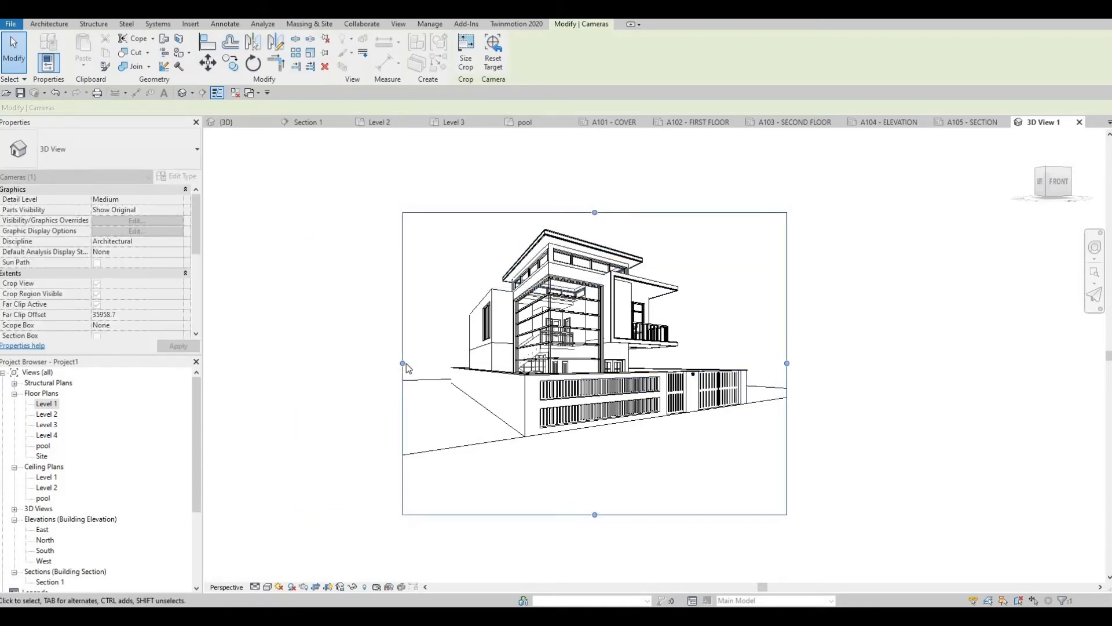
left_click_drag(404, 363, 383, 364)
left_click_drag(585, 515, 585, 496)
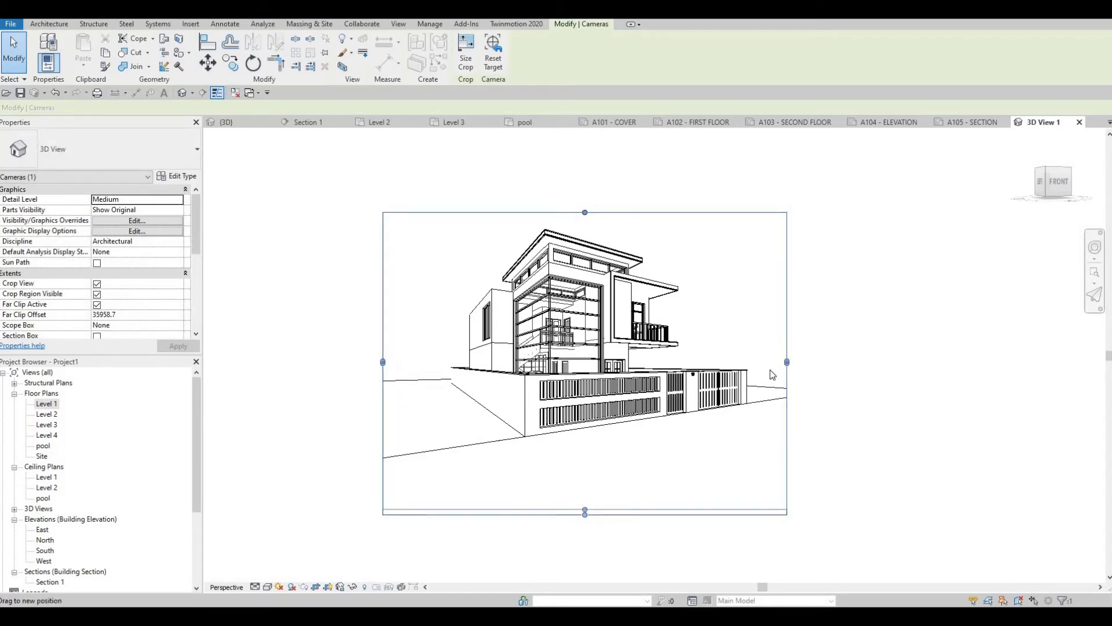
- Set the camera view to Fine detail level with a Gradient background and cast shadows
left_click(266, 587)
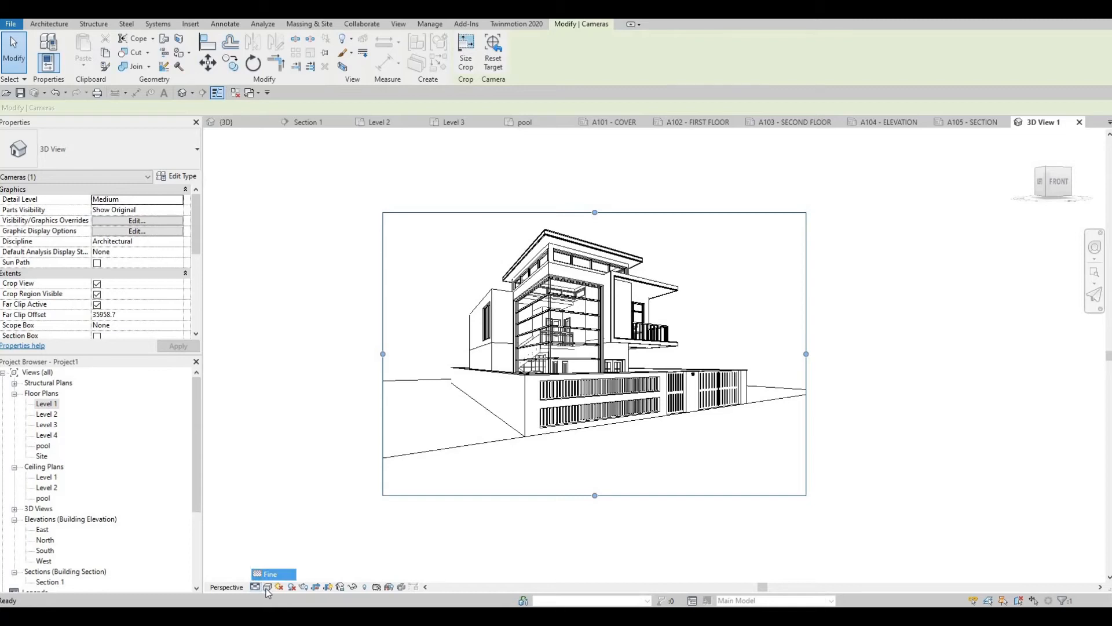
left_click(270, 574)
left_click(267, 586)
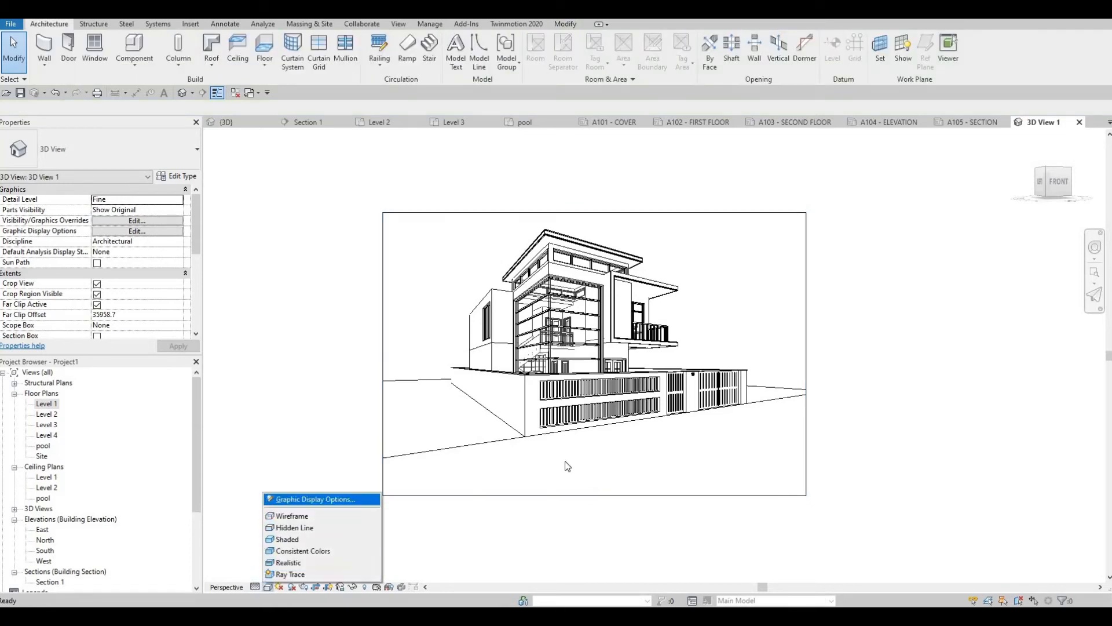
key("Return")
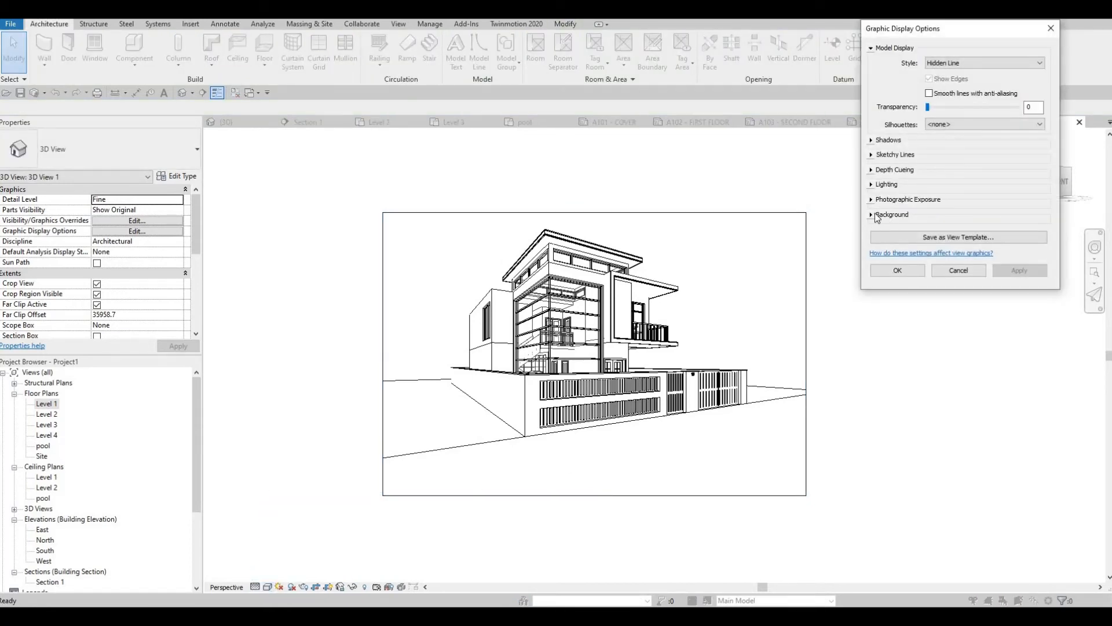
left_click(870, 214)
left_click(939, 232)
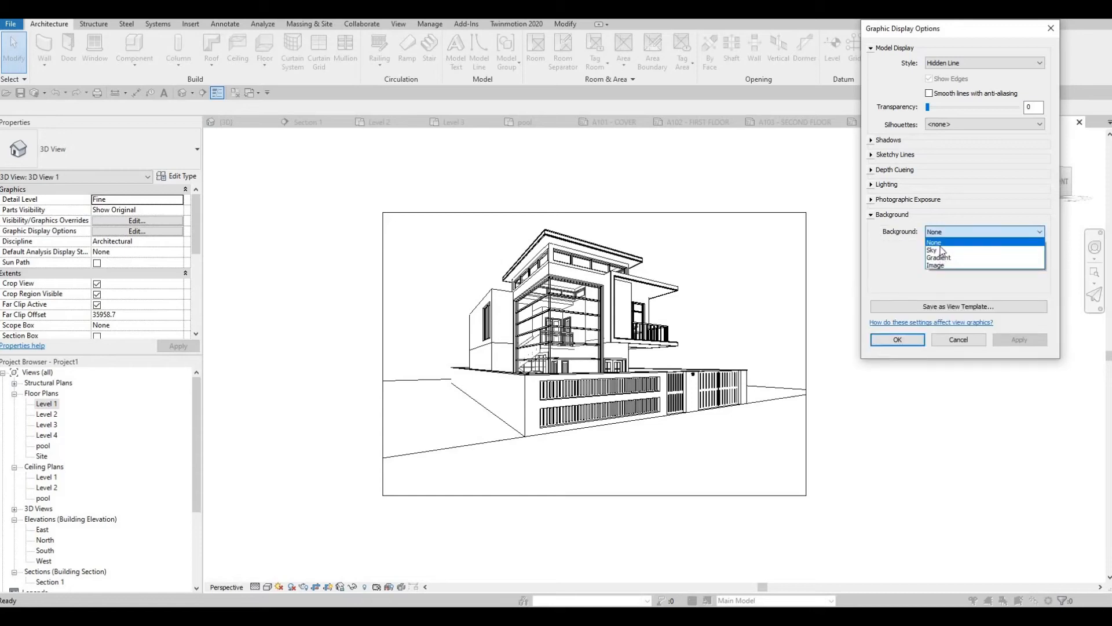
key("Return")
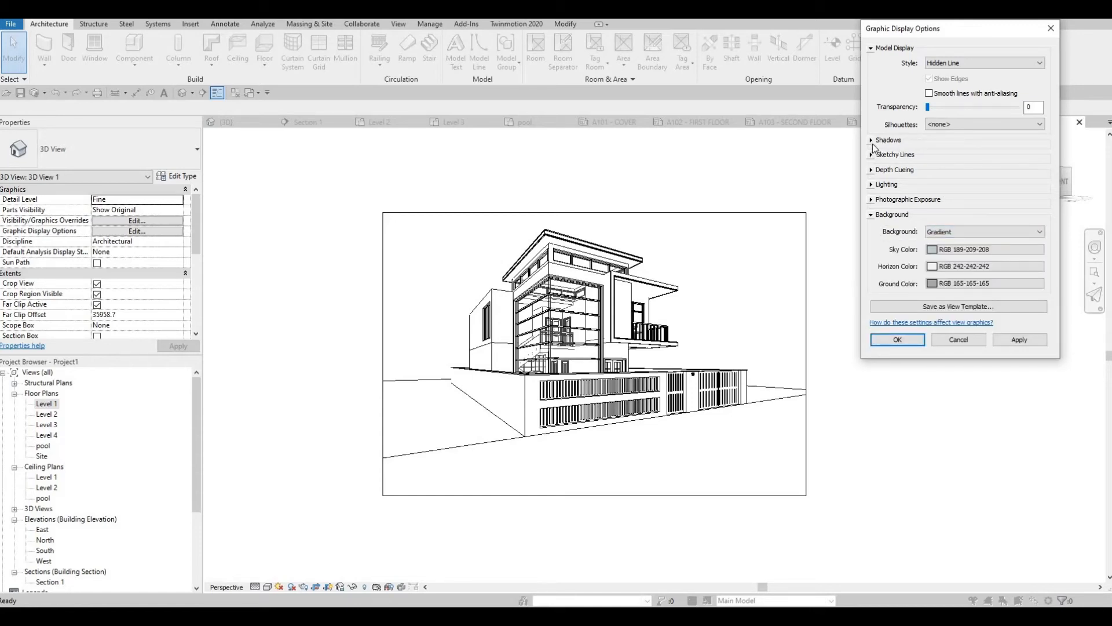
left_click(932, 142)
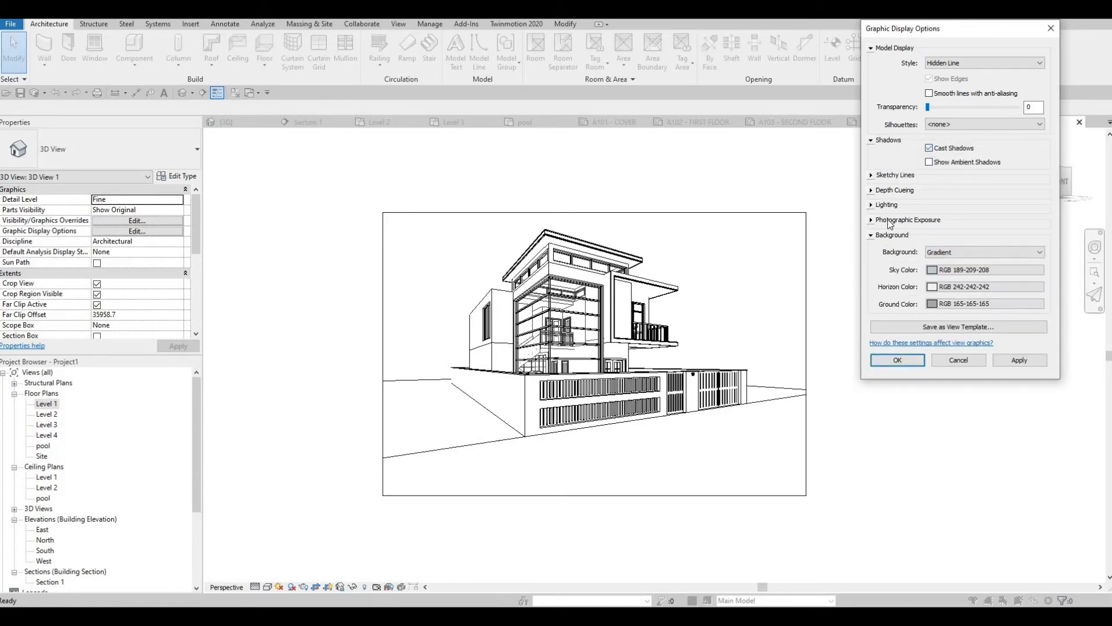
left_click(897, 360)
- Extend the camera view's crop region slightly upward and to the left to show more sky and ground
left_click(598, 212)
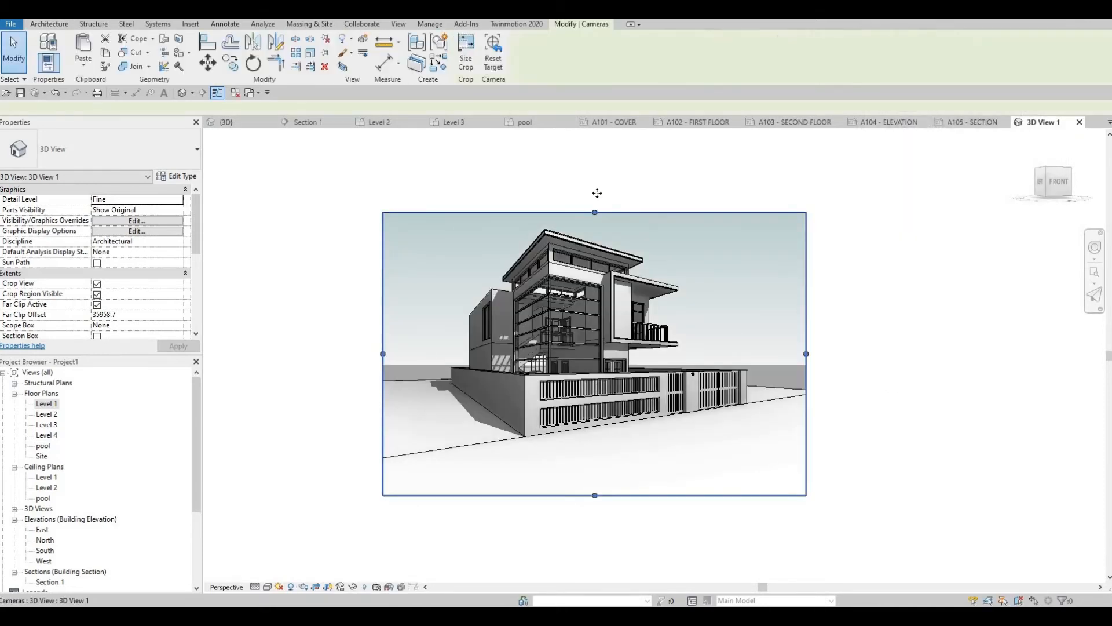
left_click_drag(595, 213, 595, 190)
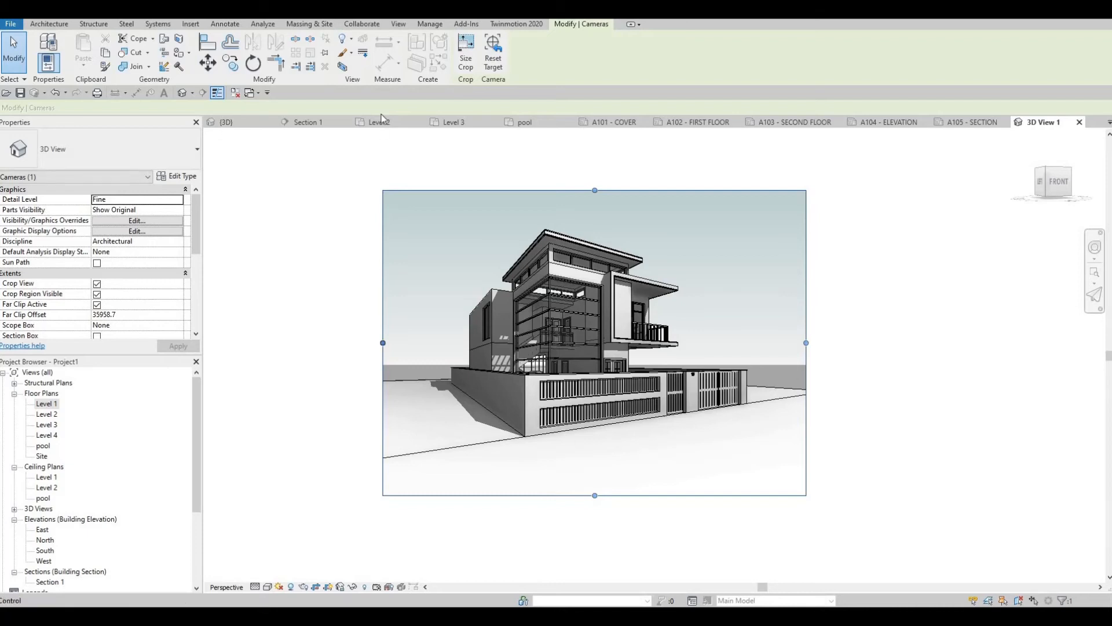
- Set the project's starting view to 3D View: 3D View 1
left_click(398, 24)
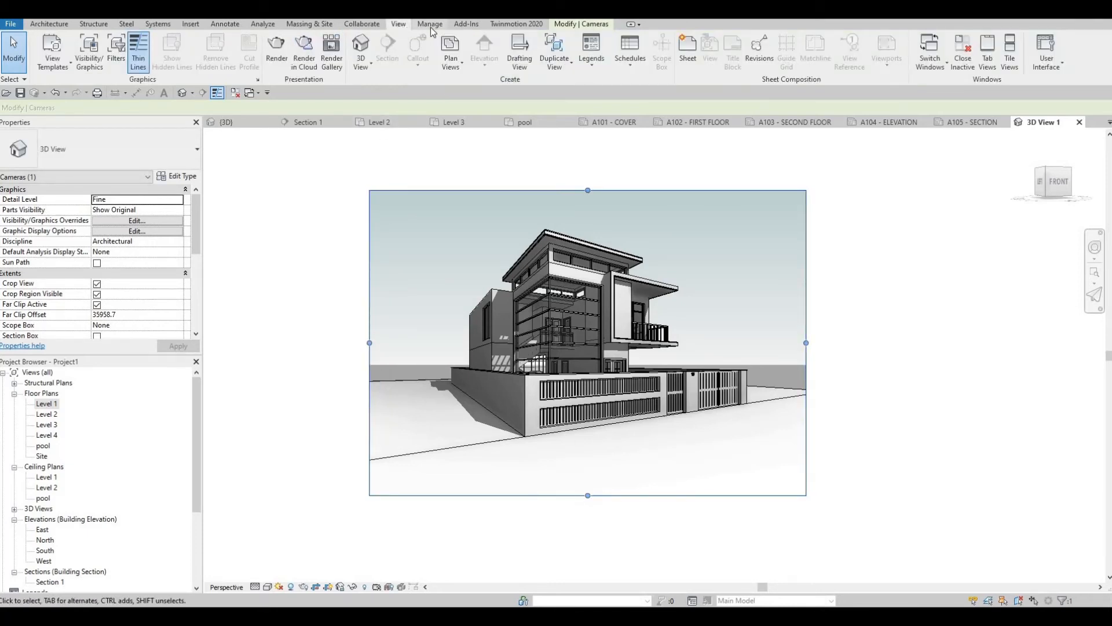
scroll(840, 77, "down", 1)
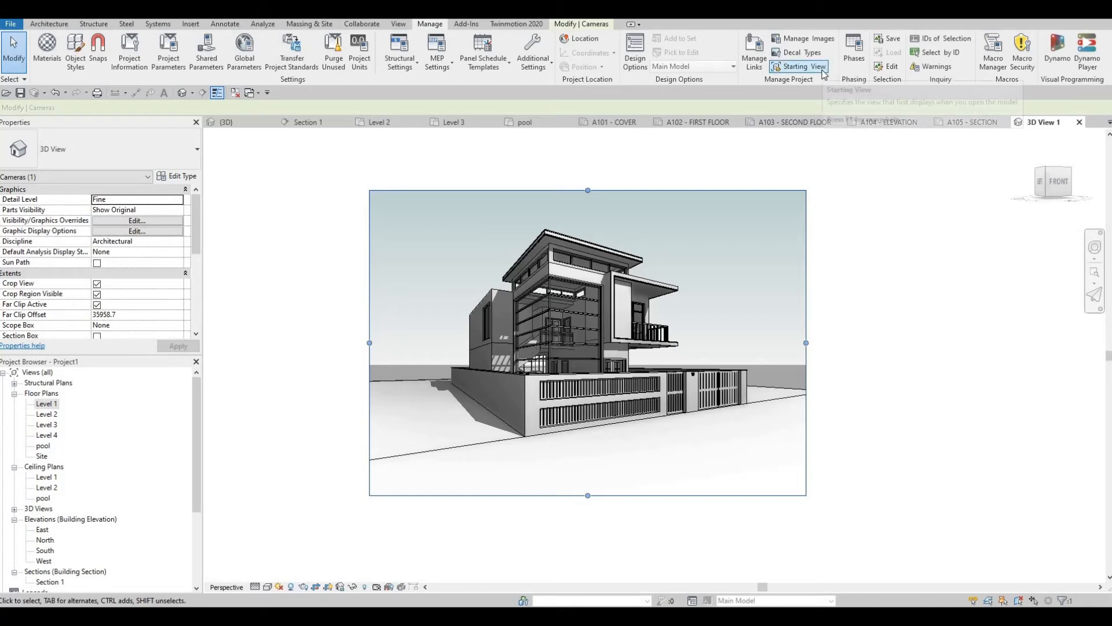
left_click(822, 70)
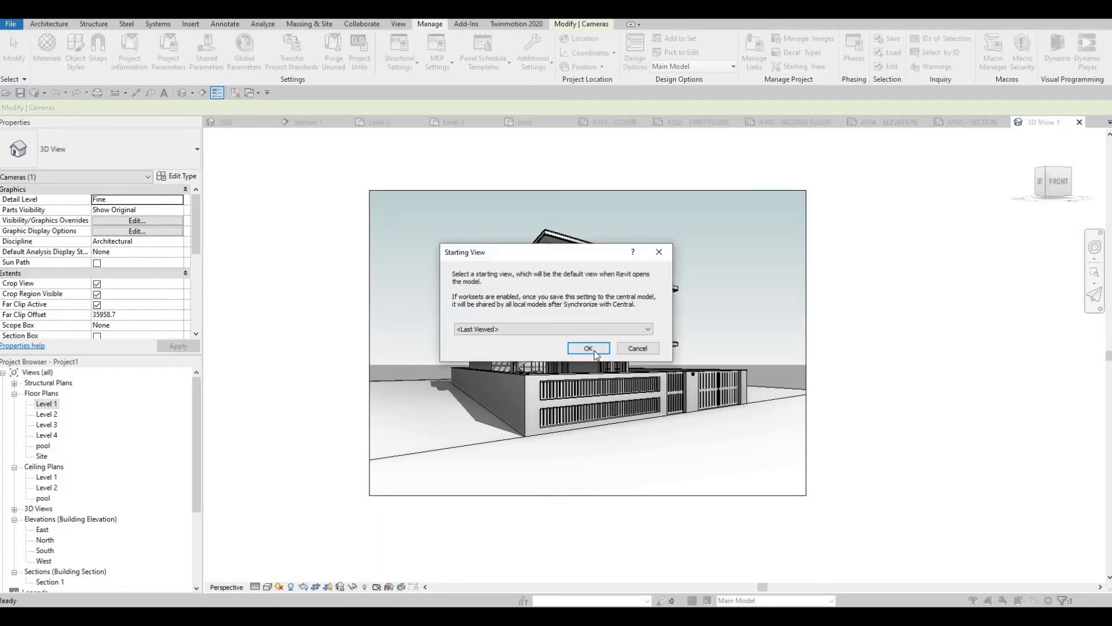
left_click(625, 332)
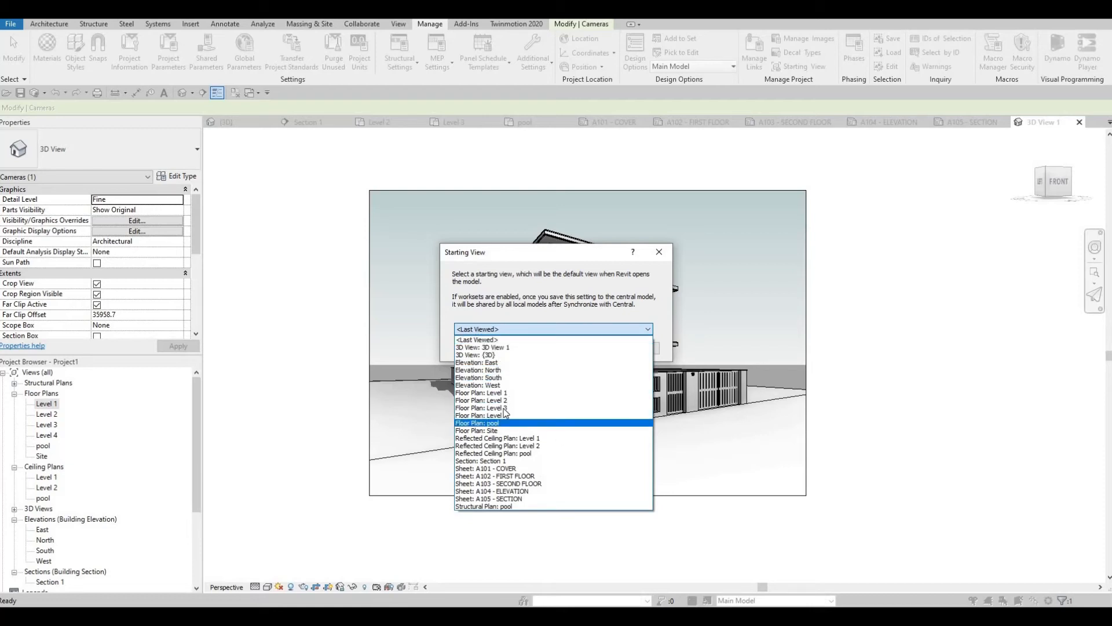
left_click(599, 348)
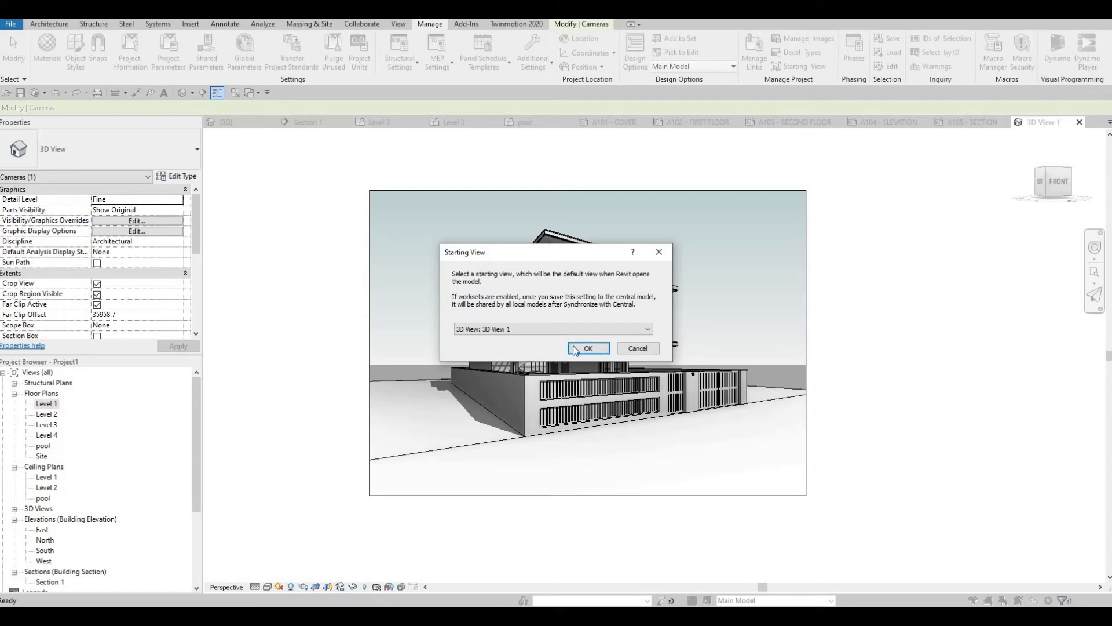
left_click(575, 348)
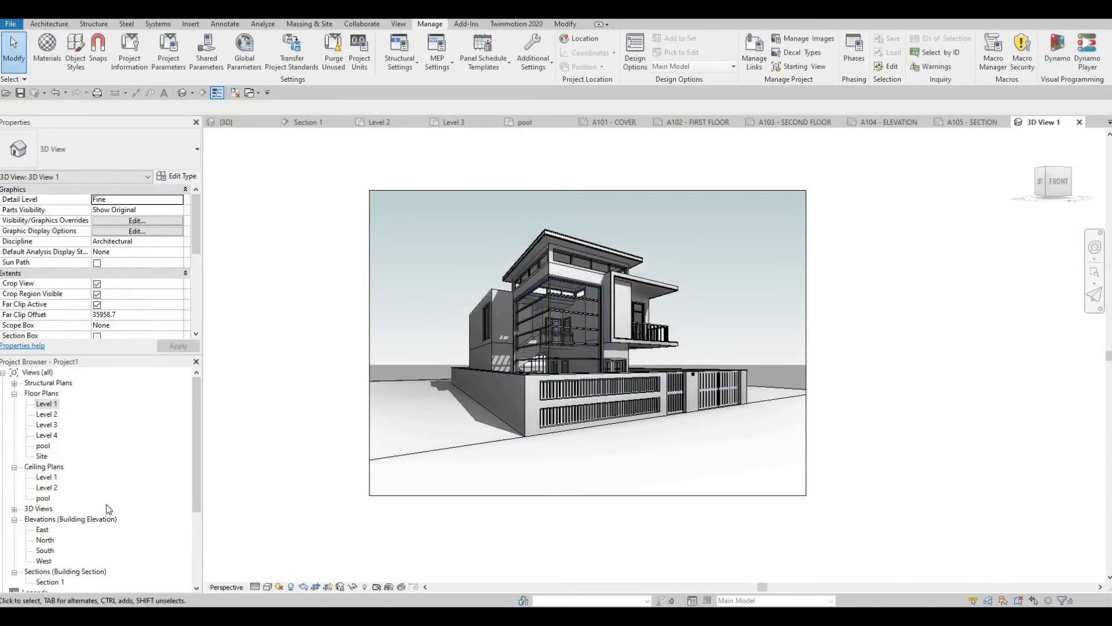
- Place 3D View 1 on the A101 - COVER sheet, in the upper middle of the drawing area
scroll(87, 516, "down", 3)
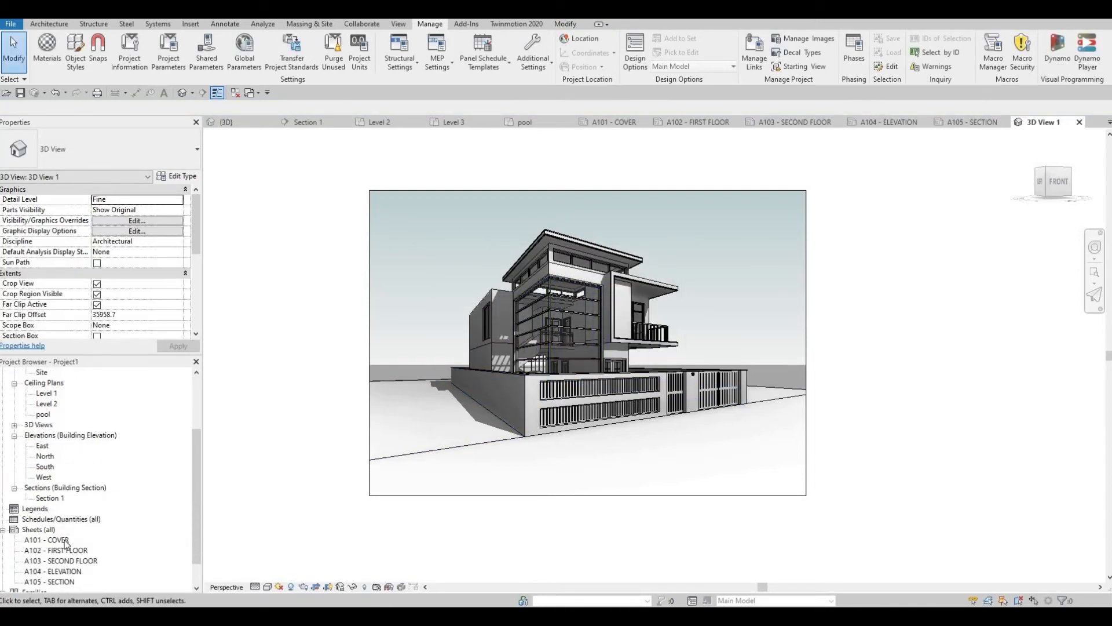
double_click(46, 539)
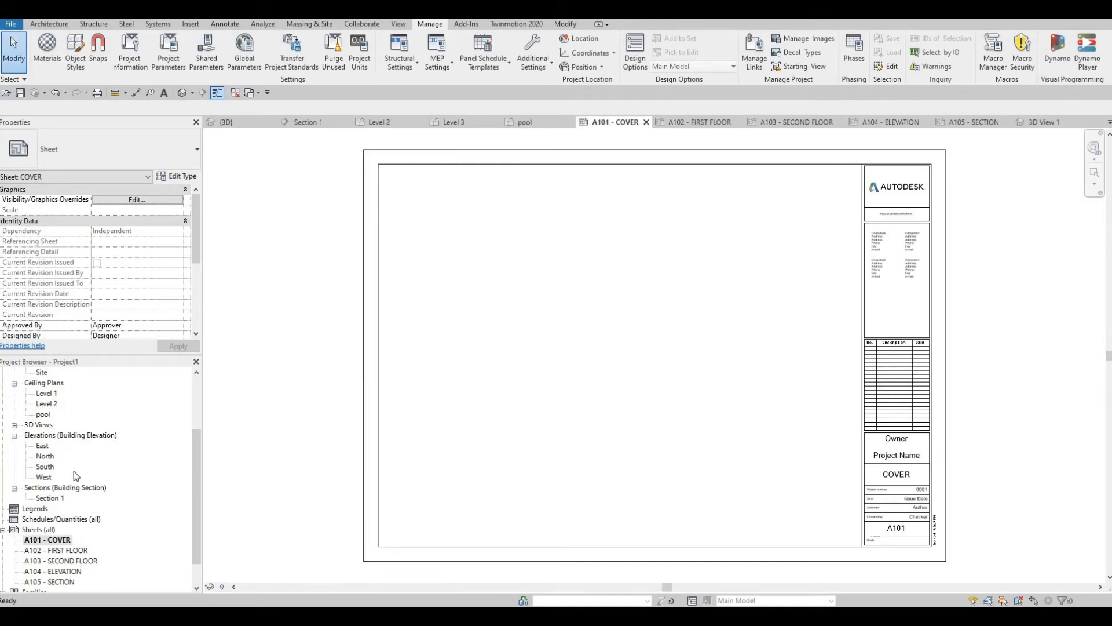
scroll(73, 475, "up", 3)
scroll(68, 479, "down", 2)
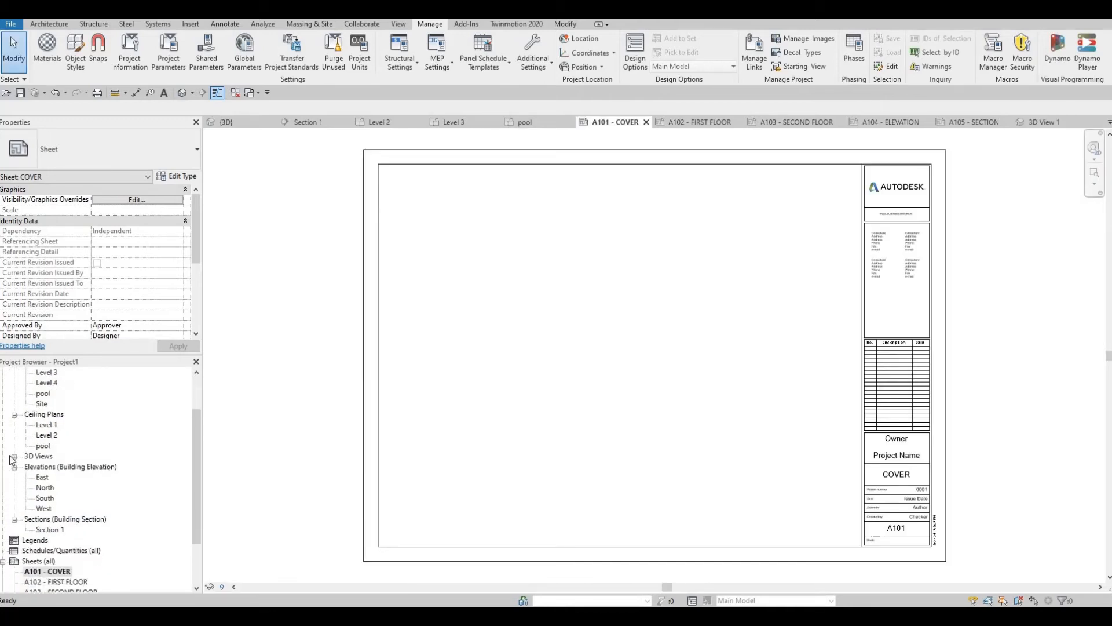
left_click(14, 456)
left_click(51, 467)
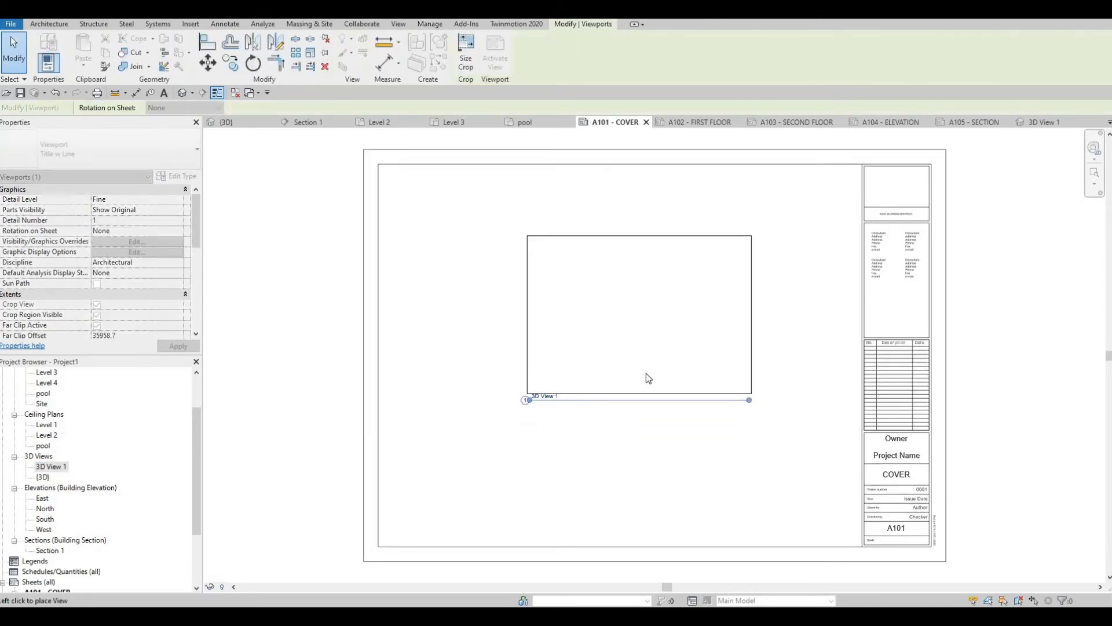
left_click(616, 381)
key("Escape")
key("Escape")
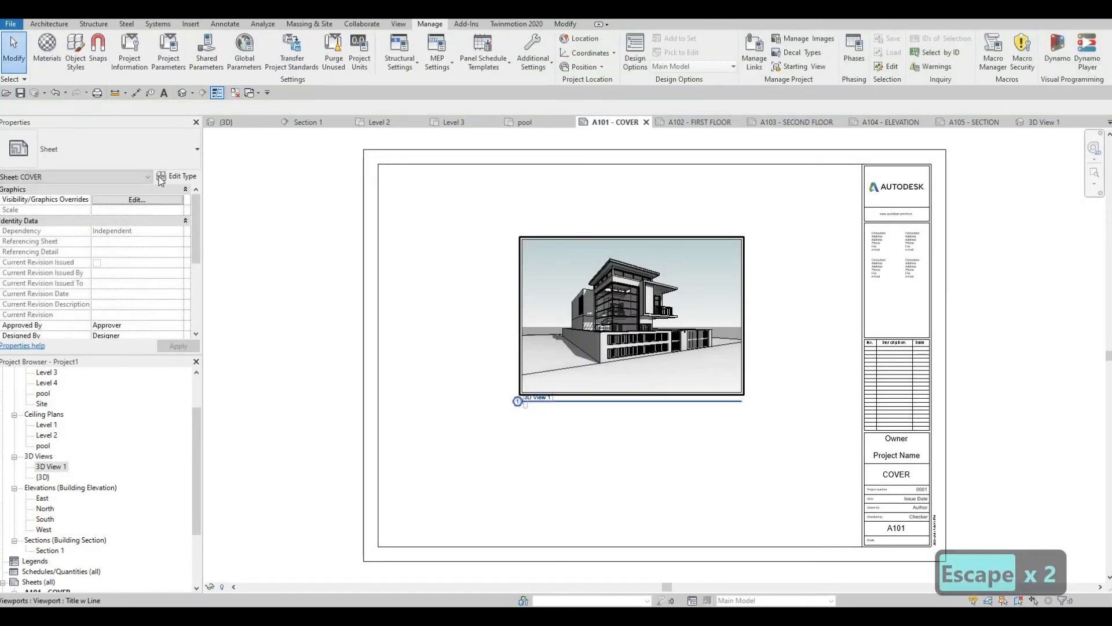
- Change the type of the perspective viewport on the cover sheet to No Title
left_click(135, 158)
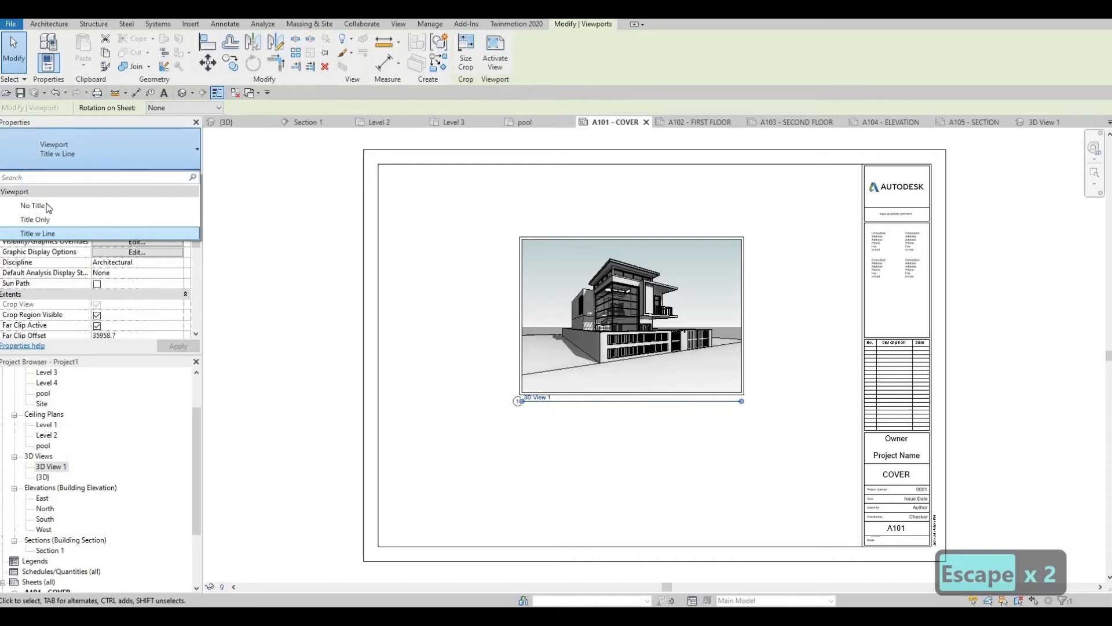
left_click(48, 206)
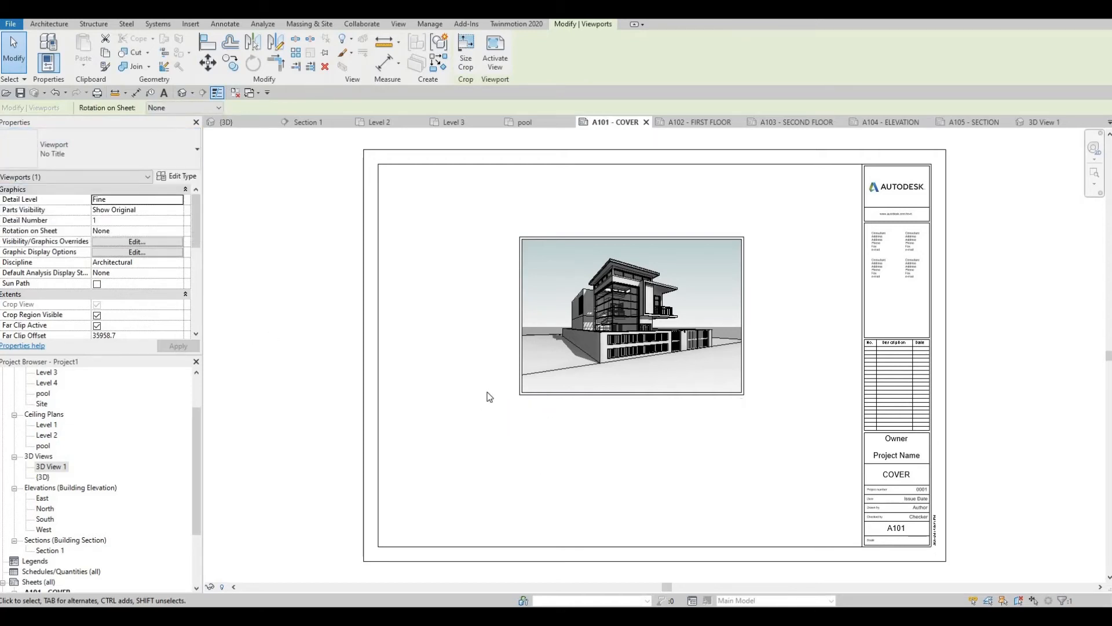
key("Escape")
scroll(535, 347, "down", 3)
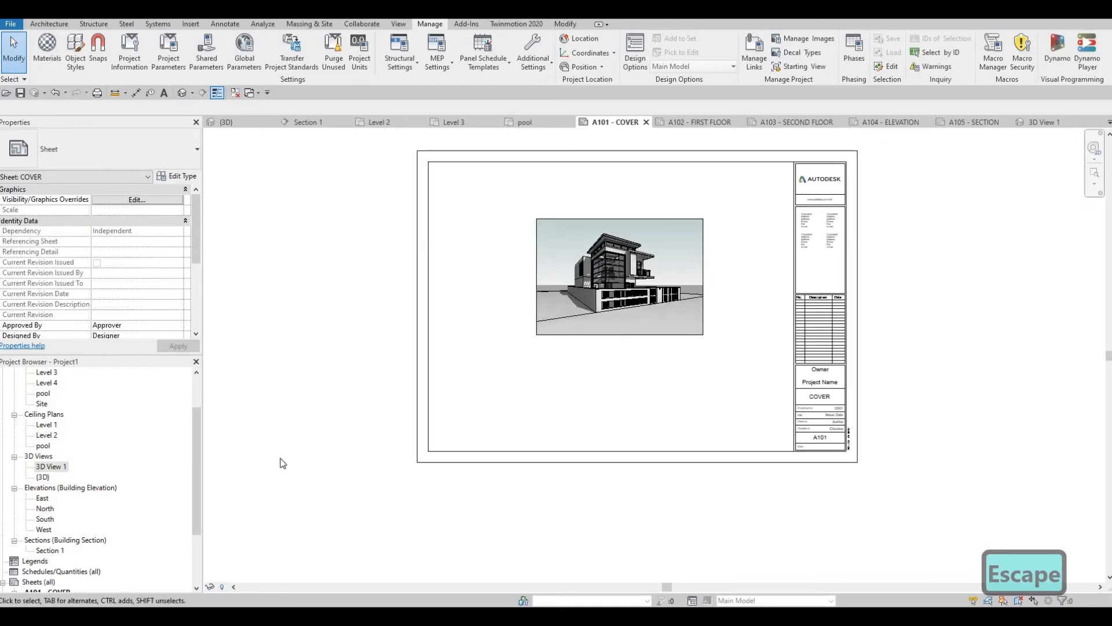
- Open sheet A102 - FIRST FLOOR and place the Level 1 floor plan in the middle of its drawing area
scroll(551, 392, "up", 2)
scroll(87, 522, "down", 3)
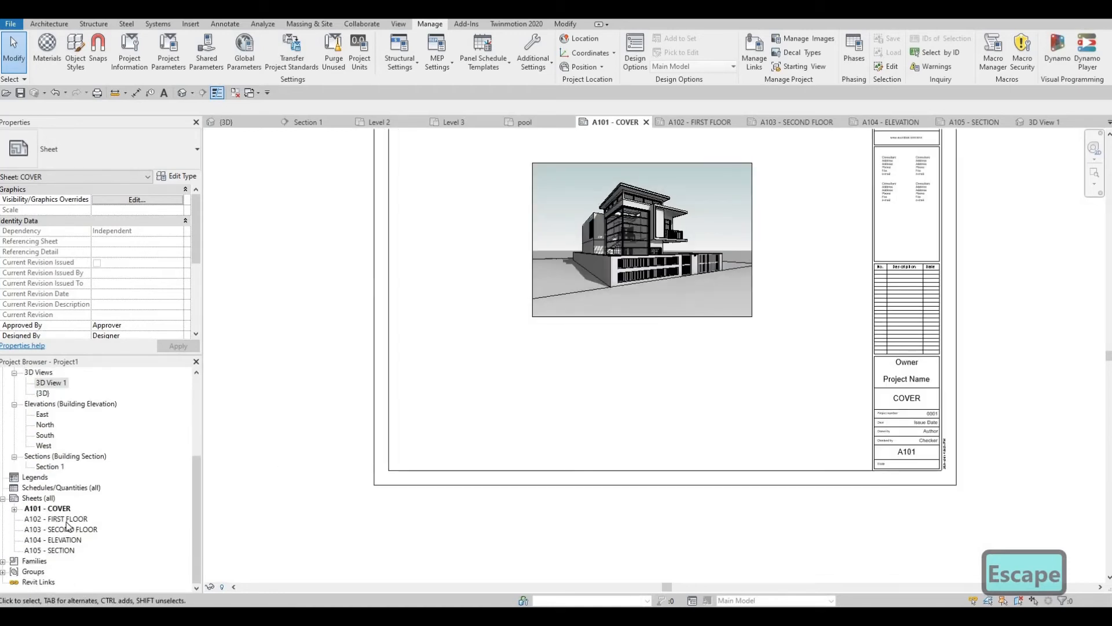
double_click(57, 519)
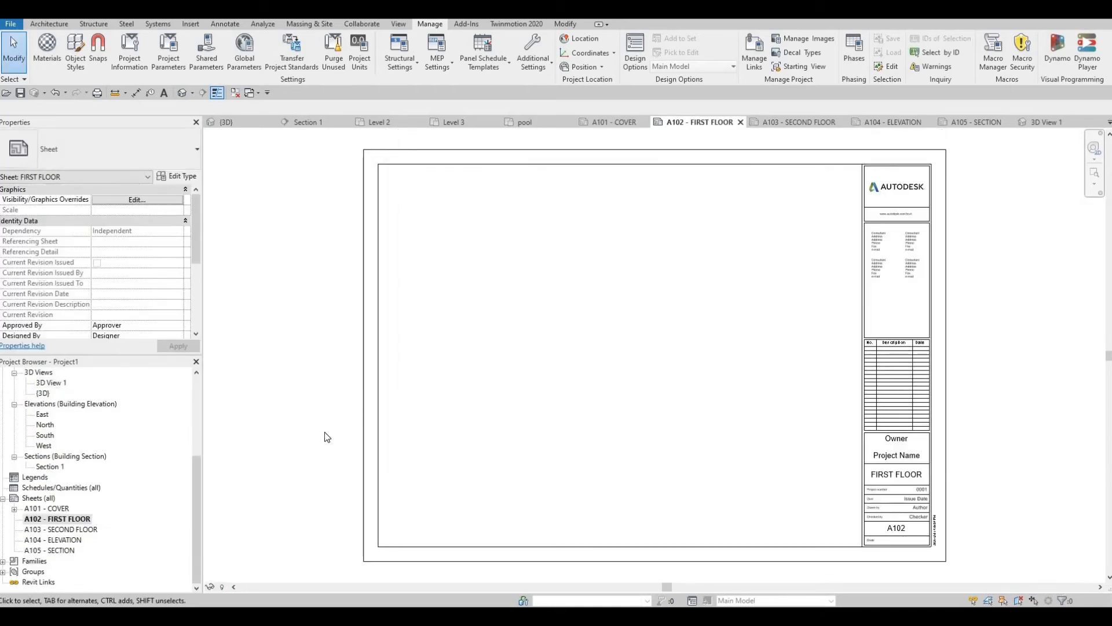
scroll(90, 460, "up", 5)
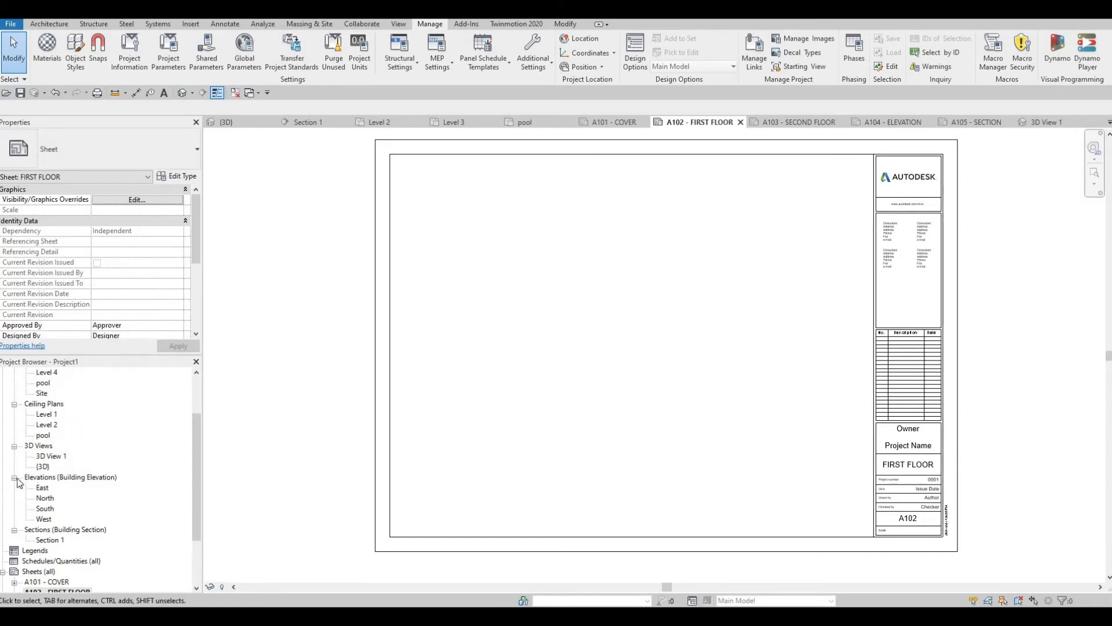
left_click(16, 463)
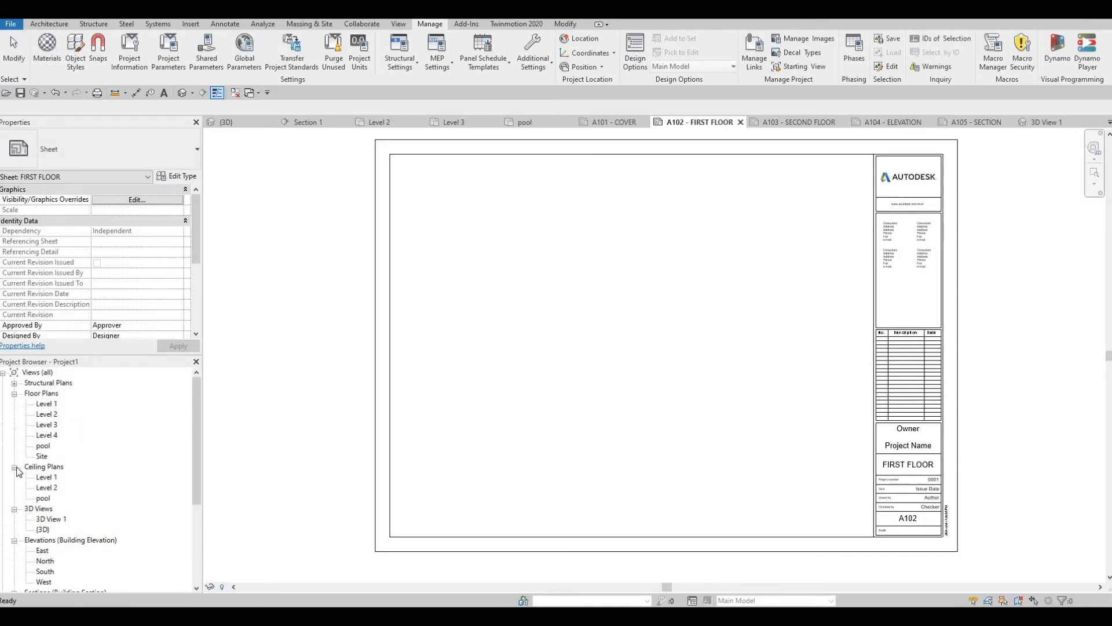
left_click(47, 404)
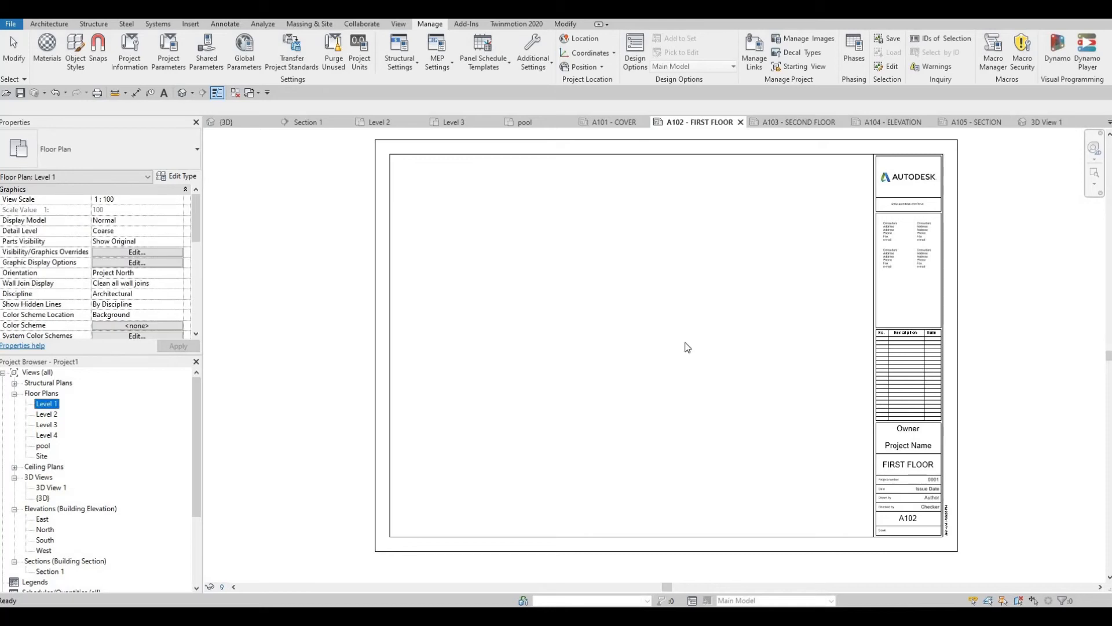
left_click(648, 348)
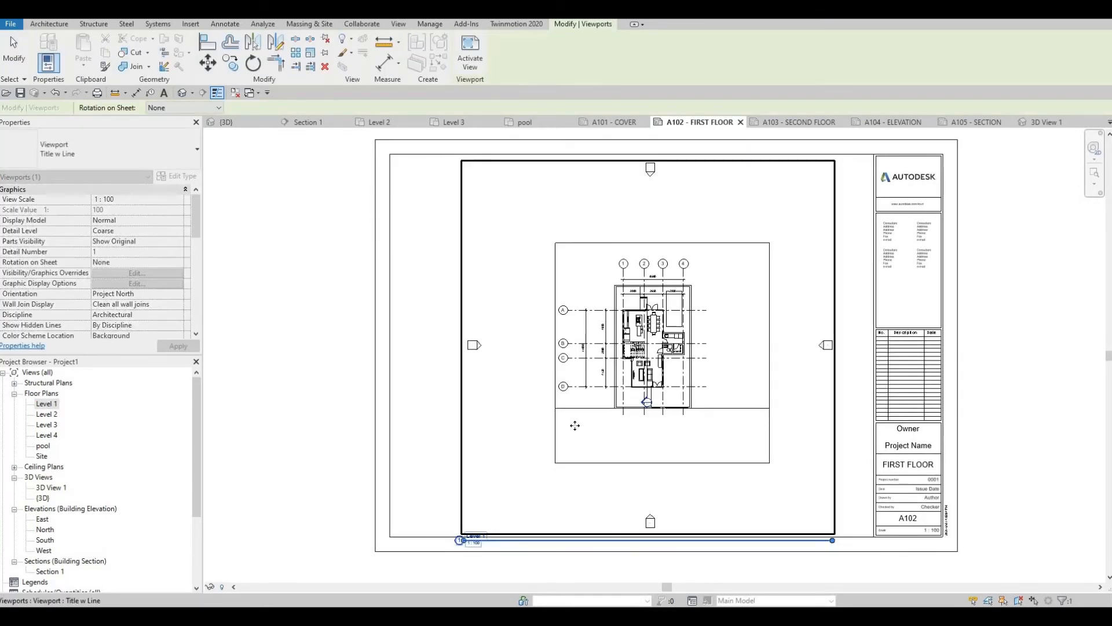
key("Escape")
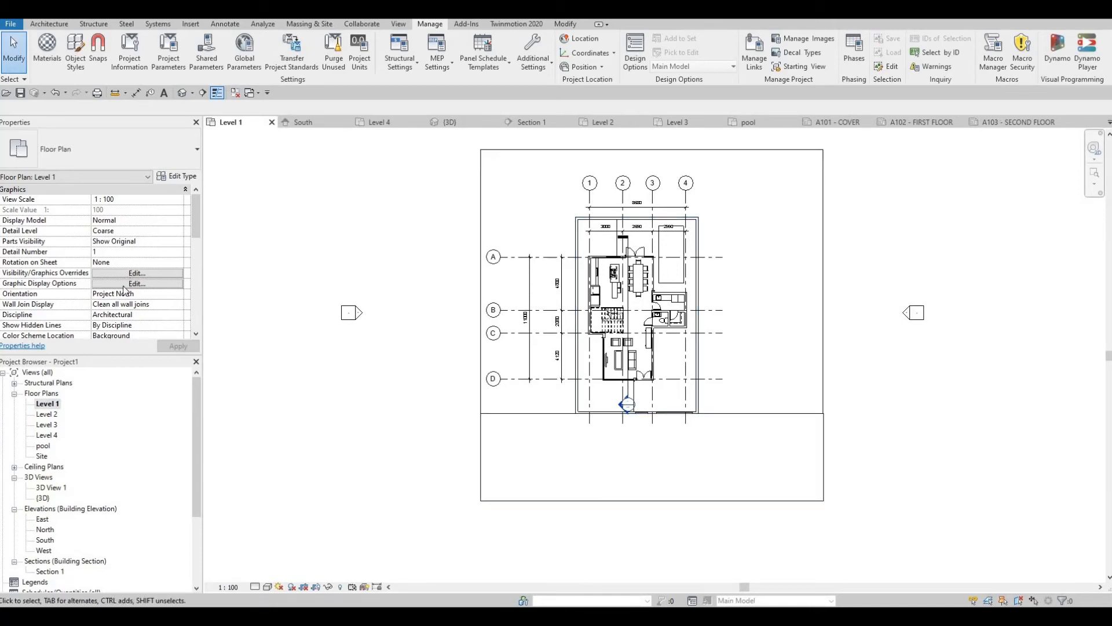
- Turn on Crop View and Crop Region Visible for the Level 1 floor plan
scroll(96, 306, "down", 5)
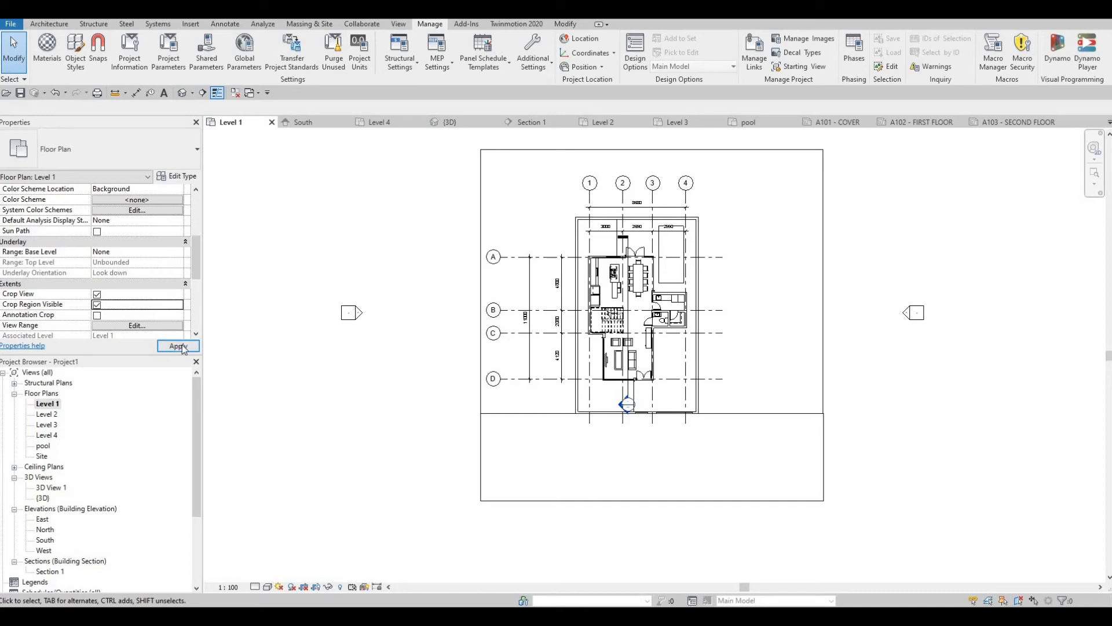
left_click(178, 346)
- Shrink the Level 1 crop region on all sides around the site, leaving out the elevation markers, and hide the crop boundary
scroll(433, 359, "down", 2)
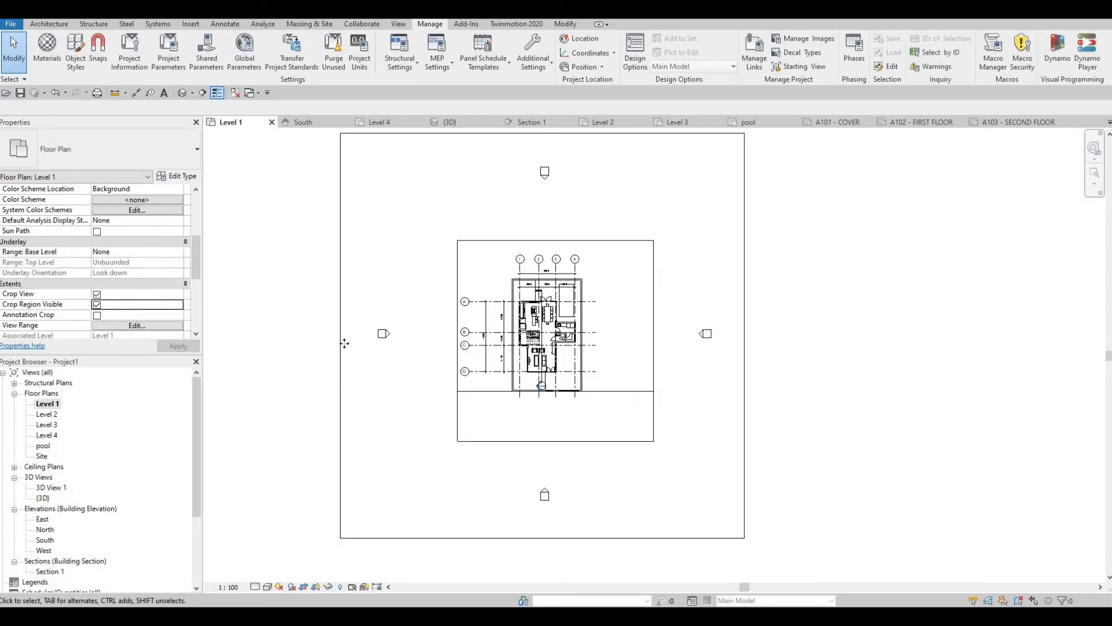
left_click(341, 343)
left_click_drag(340, 335, 426, 335)
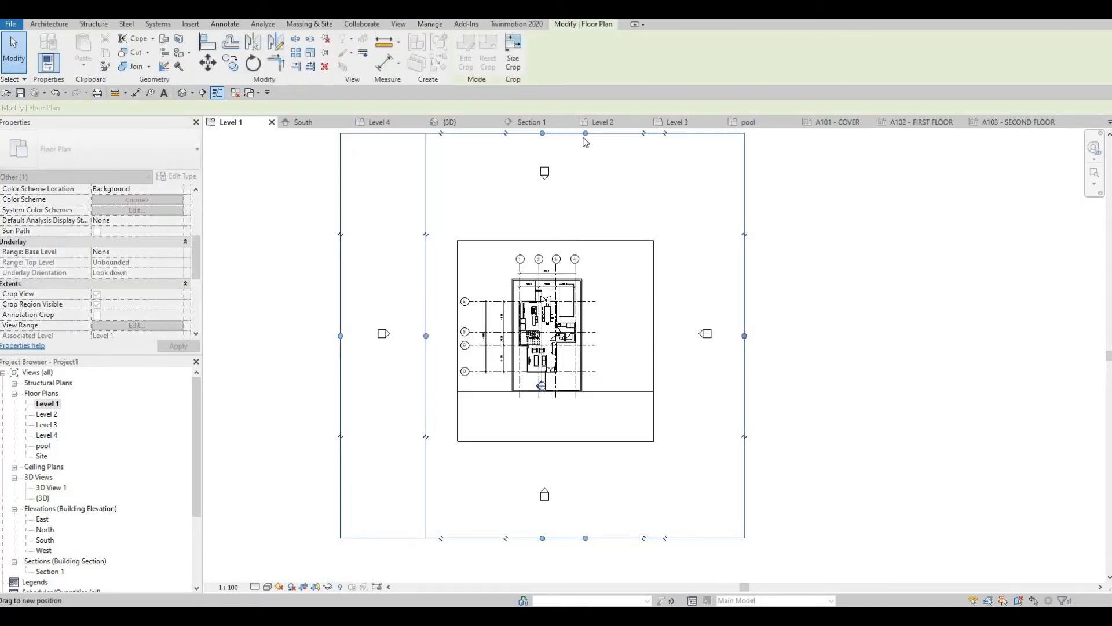
left_click_drag(585, 134, 585, 192)
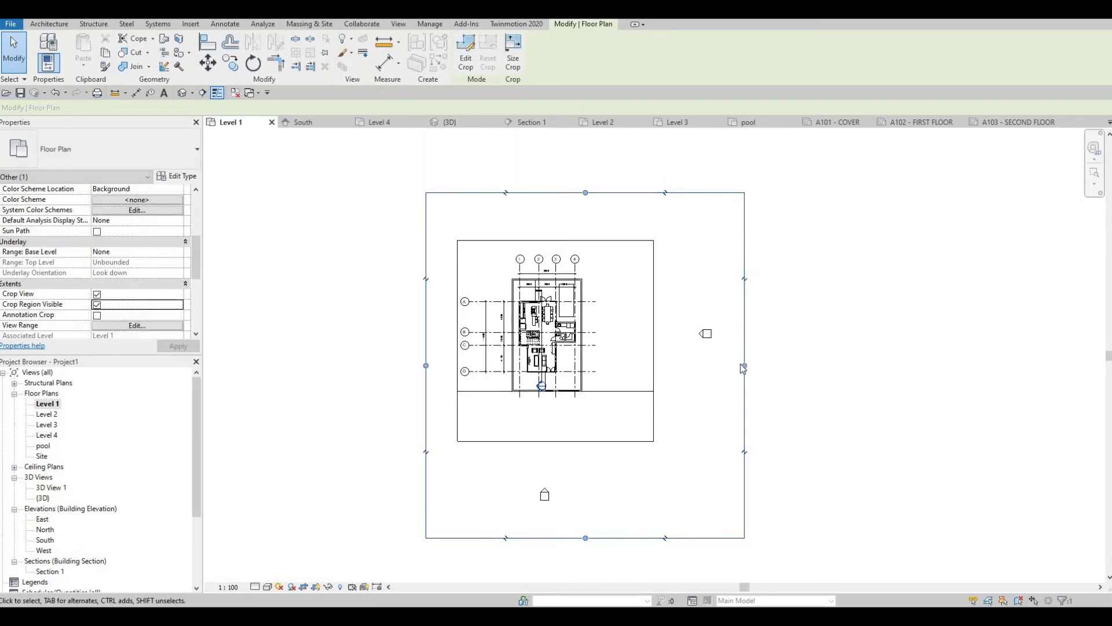
left_click_drag(661, 344, 660, 344)
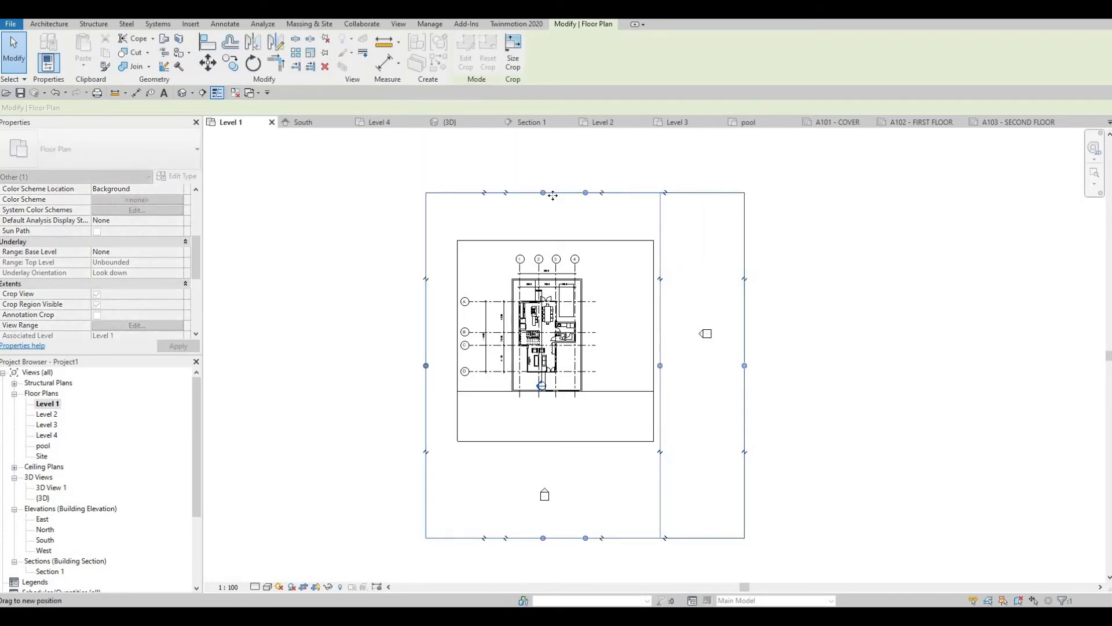
left_click_drag(548, 193, 548, 195)
left_click_drag(545, 530, 549, 477)
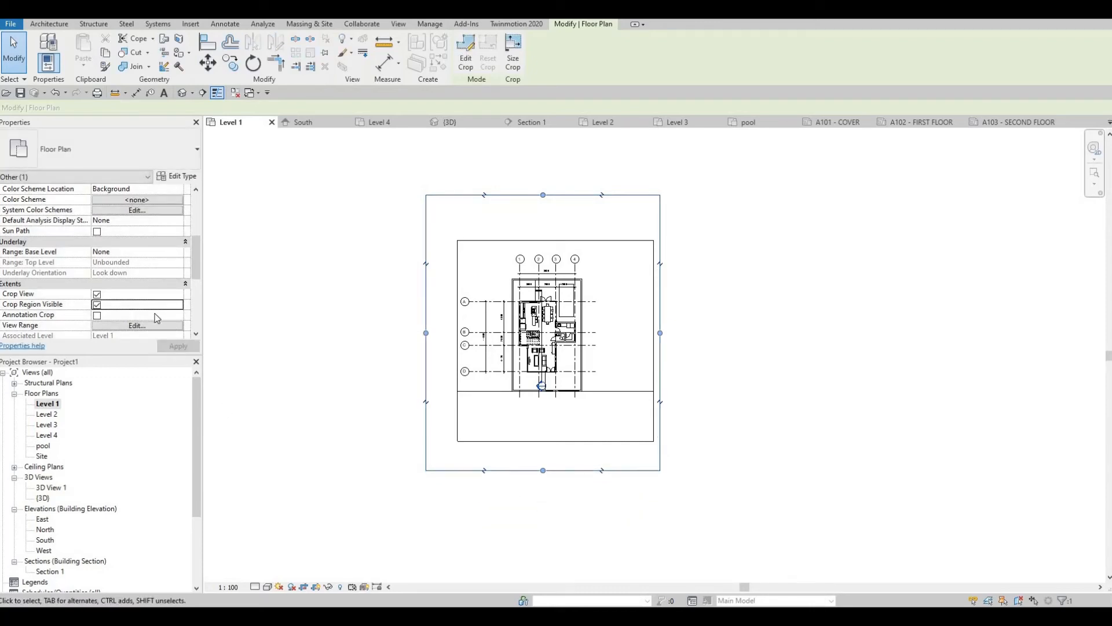
left_click(172, 347)
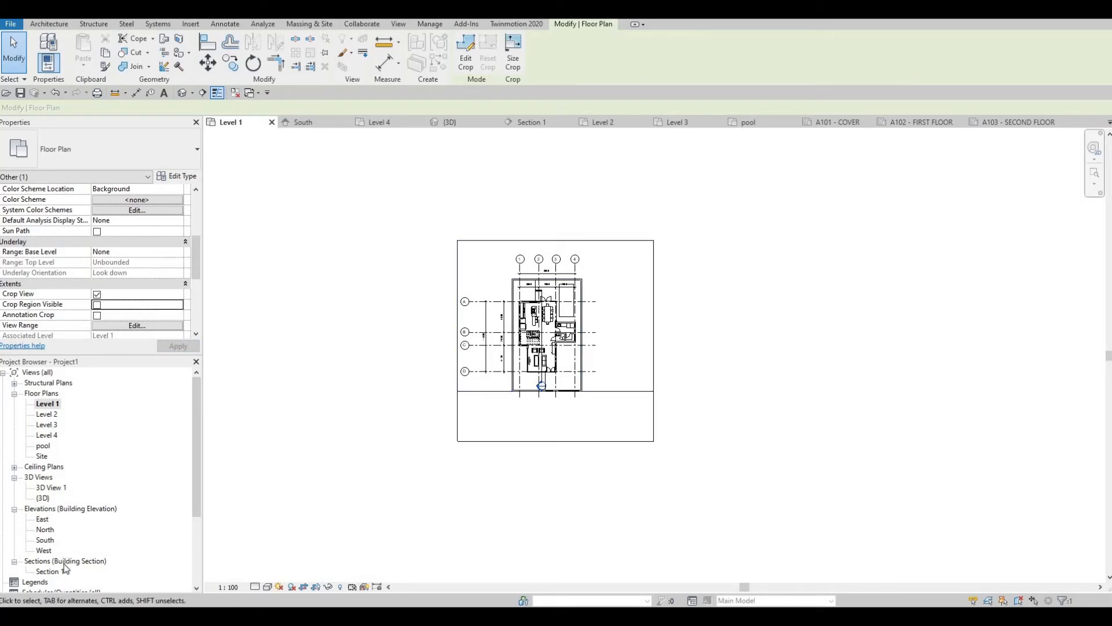
- Return to sheet A102 - FIRST FLOOR and nudge the Level 1 viewport slightly up and to the left
scroll(64, 564, "down", 2)
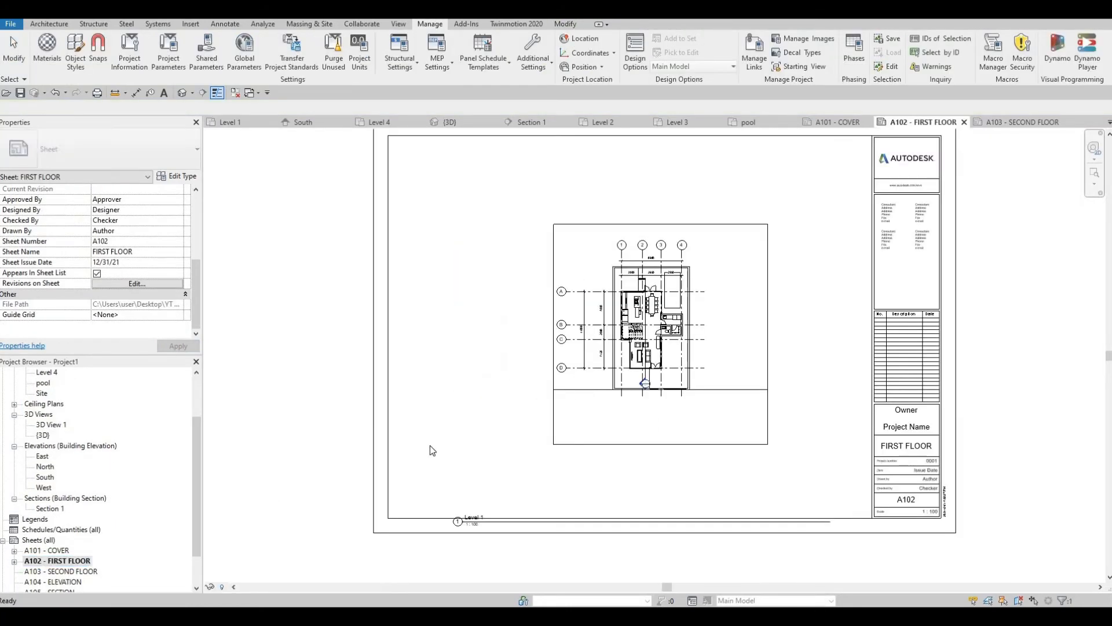
scroll(523, 409, "down", 2)
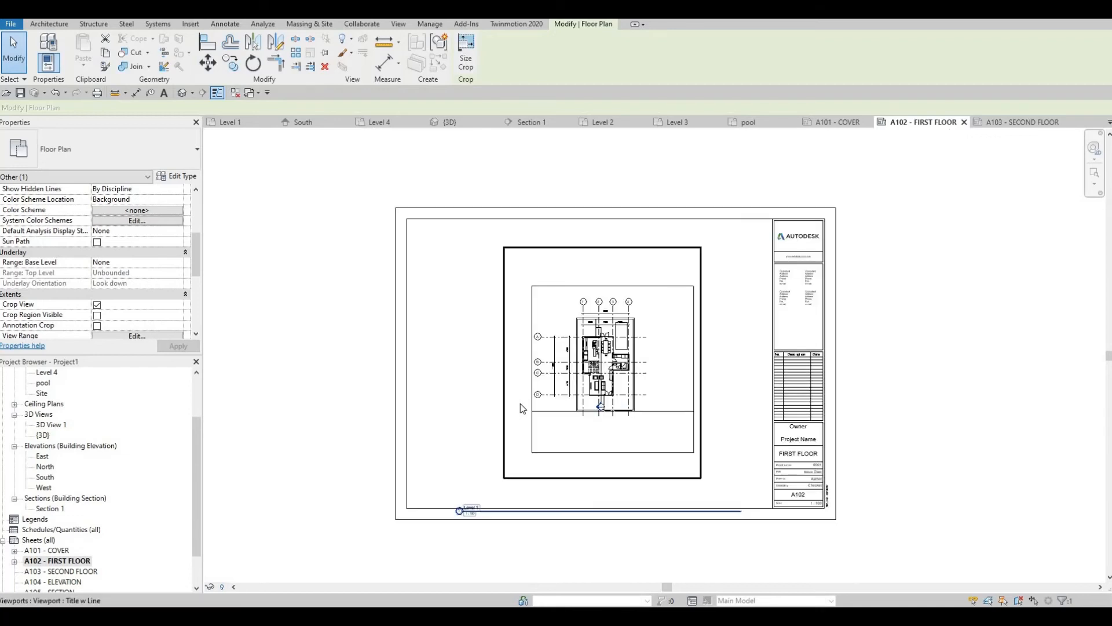
left_click(522, 408)
key("Up")
key("Up")
key("Up")
key("Up")
key("Up")
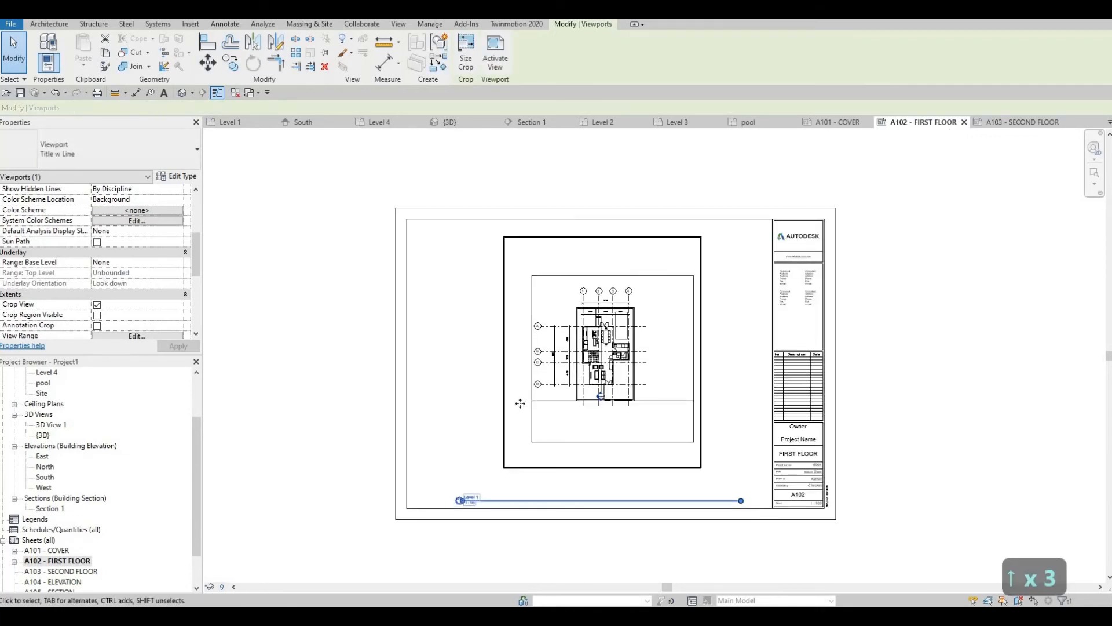
key("Left")
key("Left")
key("Escape")
key("Escape")
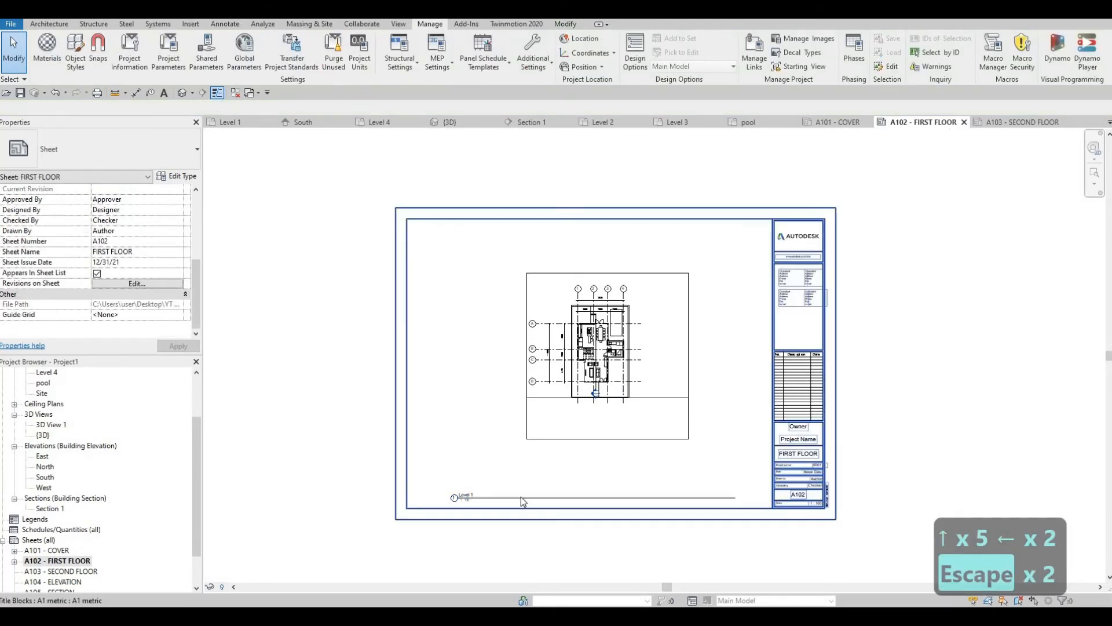
- Move the Level 1 view title to just below the plan and shorten its line to about the plan's width
left_click_drag(521, 499, 598, 453)
left_click_drag(712, 474, 712, 474)
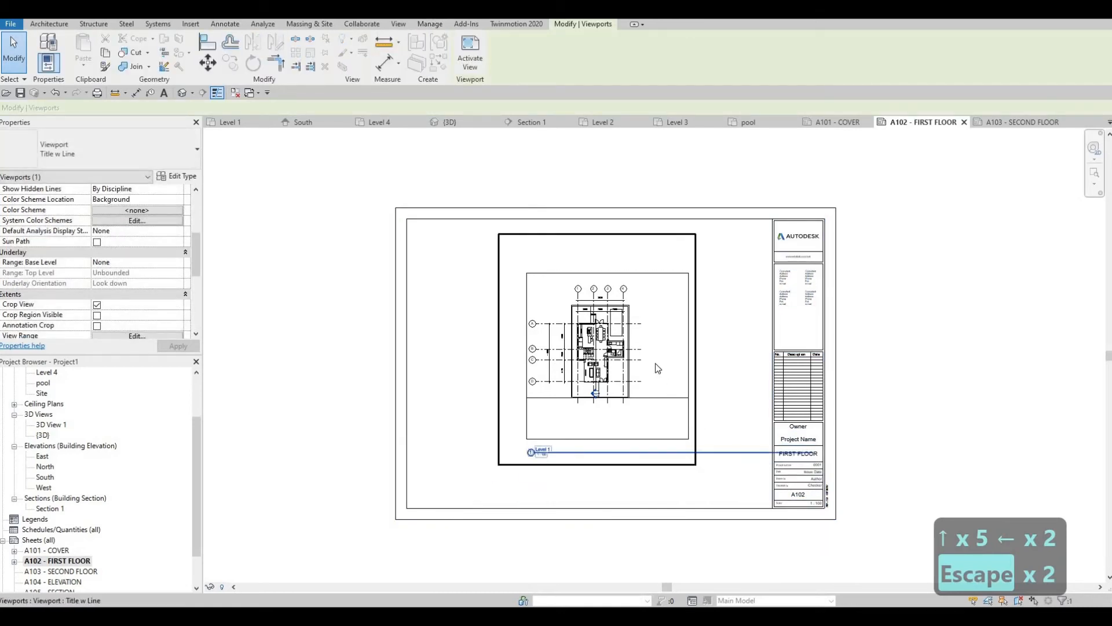
key("Escape")
left_click(814, 454)
left_click_drag(814, 453, 683, 459)
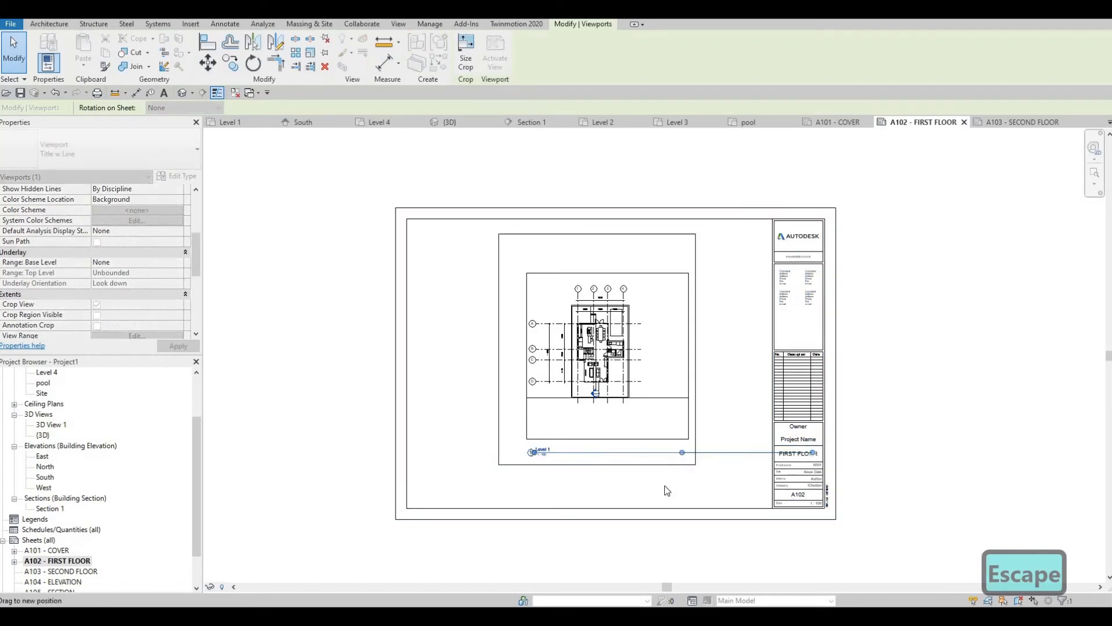
key("Escape")
scroll(613, 510, "up", 2)
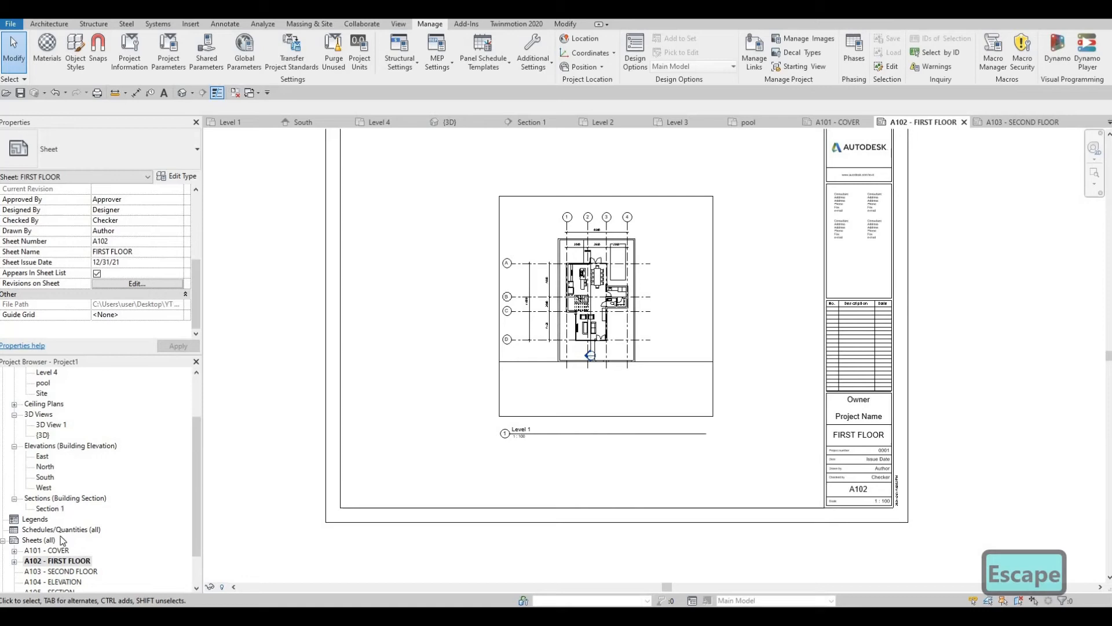
- Open sheet A103 - SECOND FLOOR and place the Level 2 floor plan near the middle of its drawing area
scroll(57, 551, "down", 1)
double_click(58, 550)
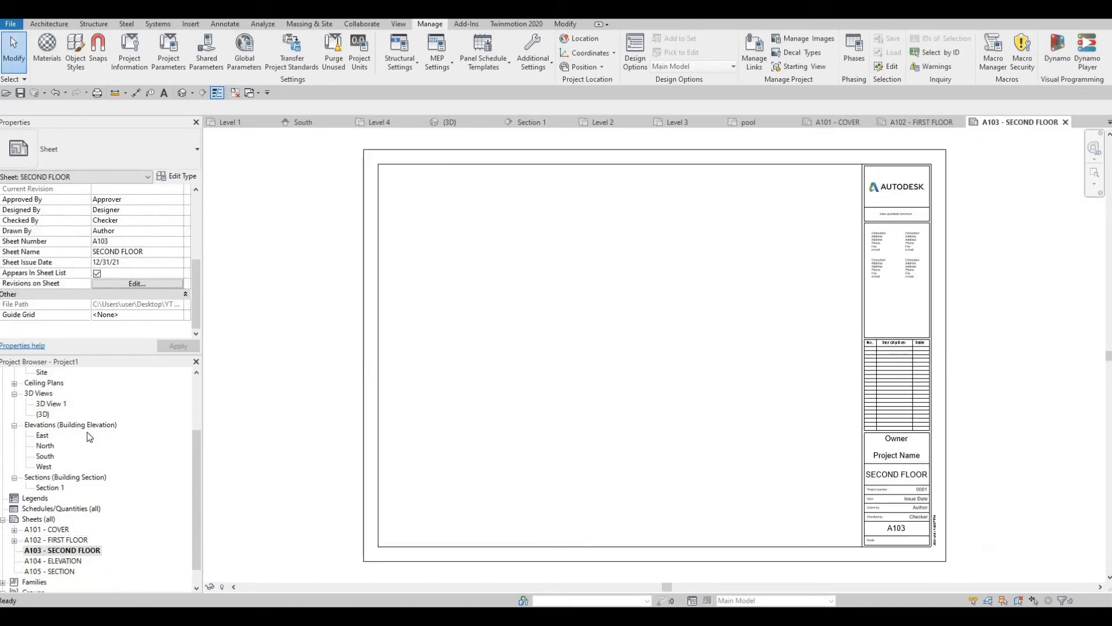
scroll(74, 442, "up", 4)
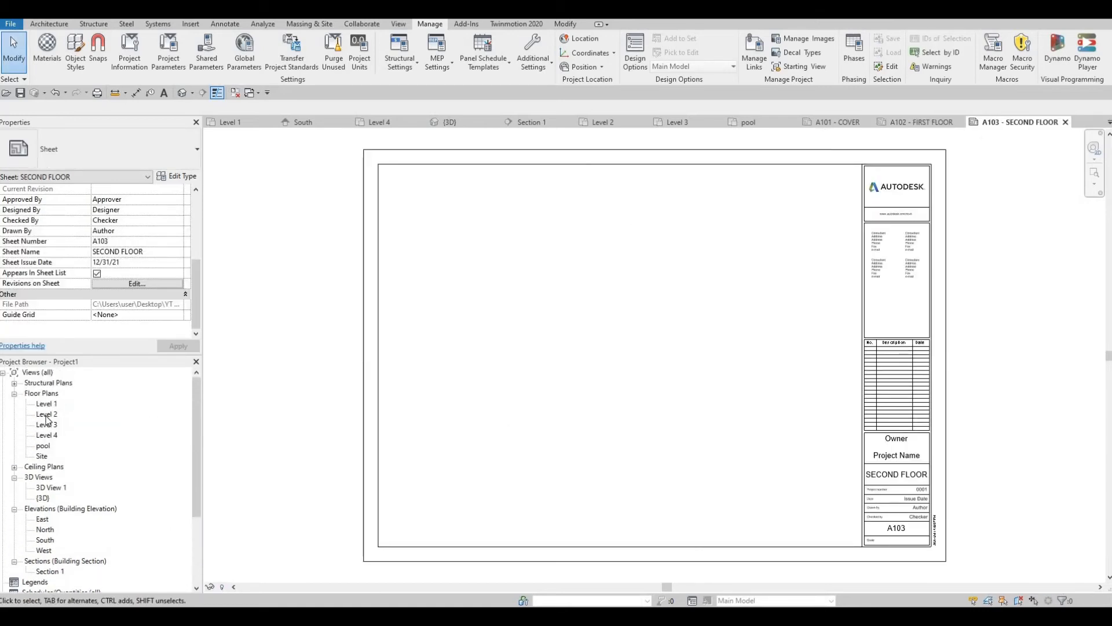
left_click(46, 414)
left_click_drag(209, 425, 620, 344)
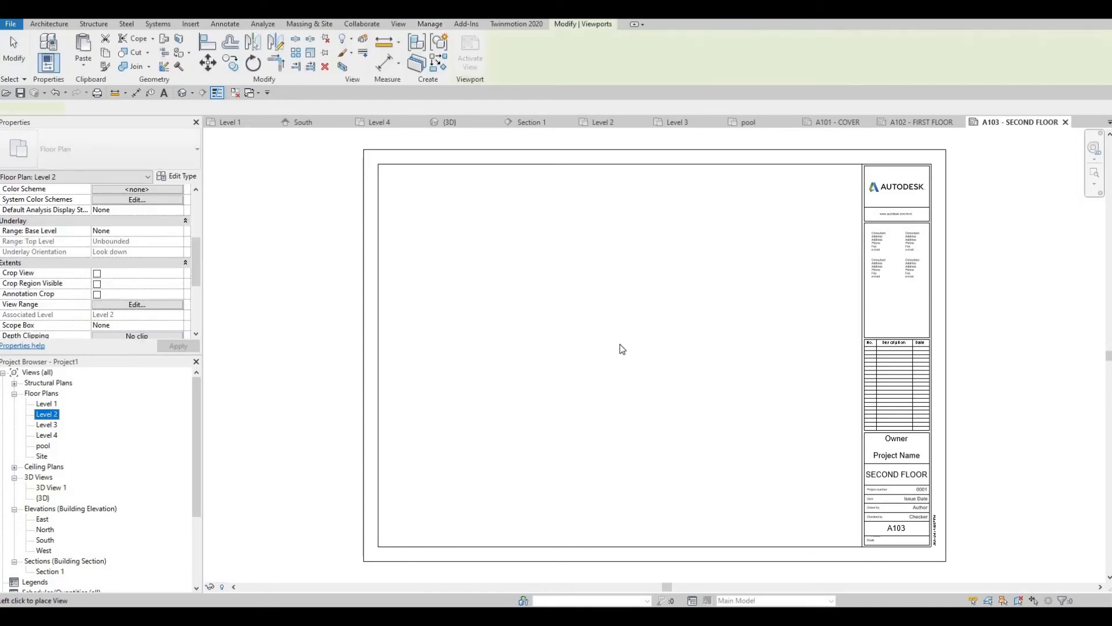
left_click(620, 343)
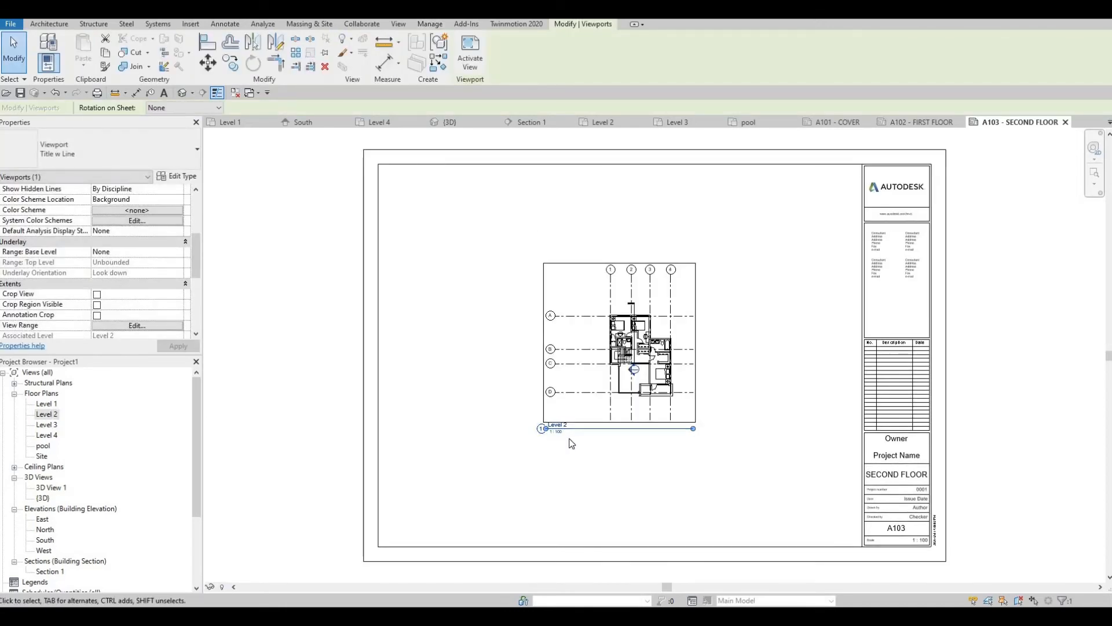
key("Escape")
scroll(548, 435, "up", 2)
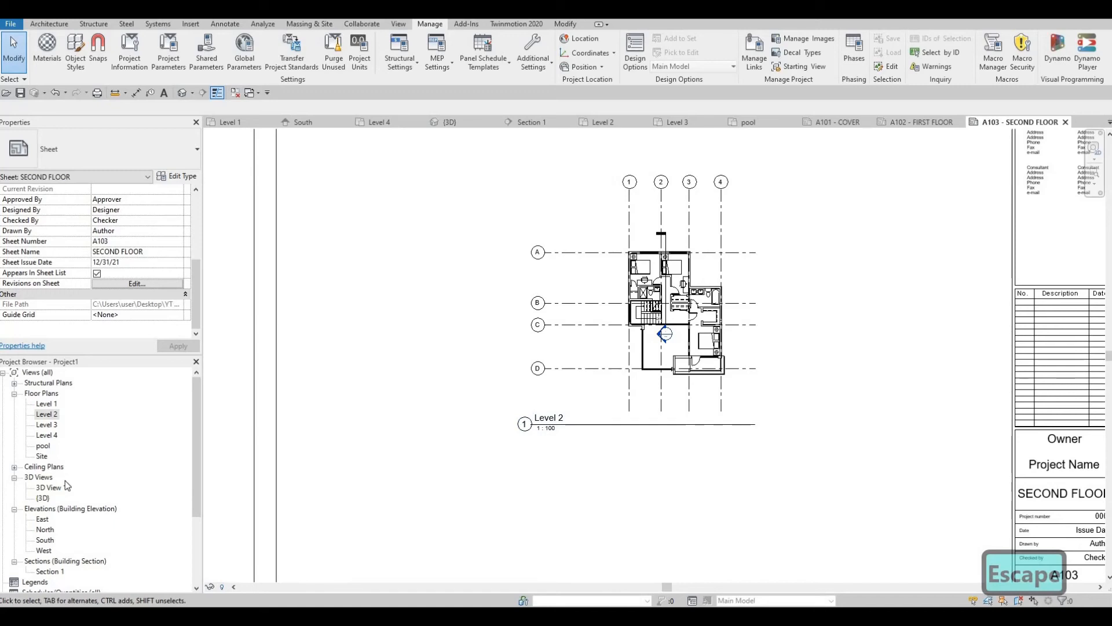
- Review the Level 1 and Level 2 floor plan views and inspect the Level 2 plan's placement on sheet A103 - SECOND FLOOR
scroll(43, 398, "down", 1)
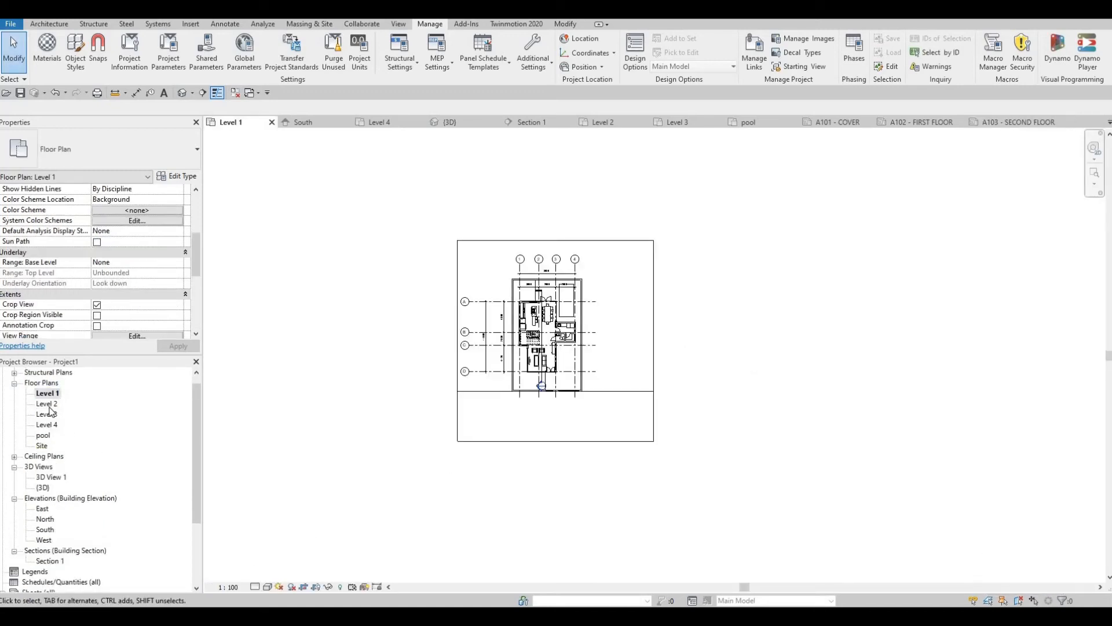
scroll(50, 524, "down", 5)
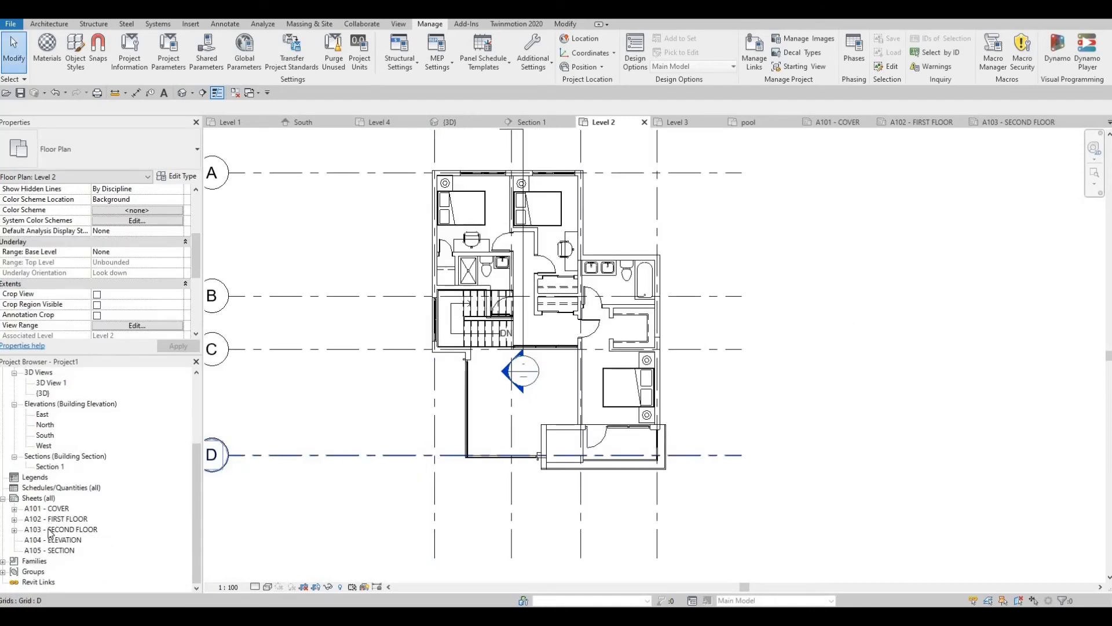
scroll(600, 423, "down", 1)
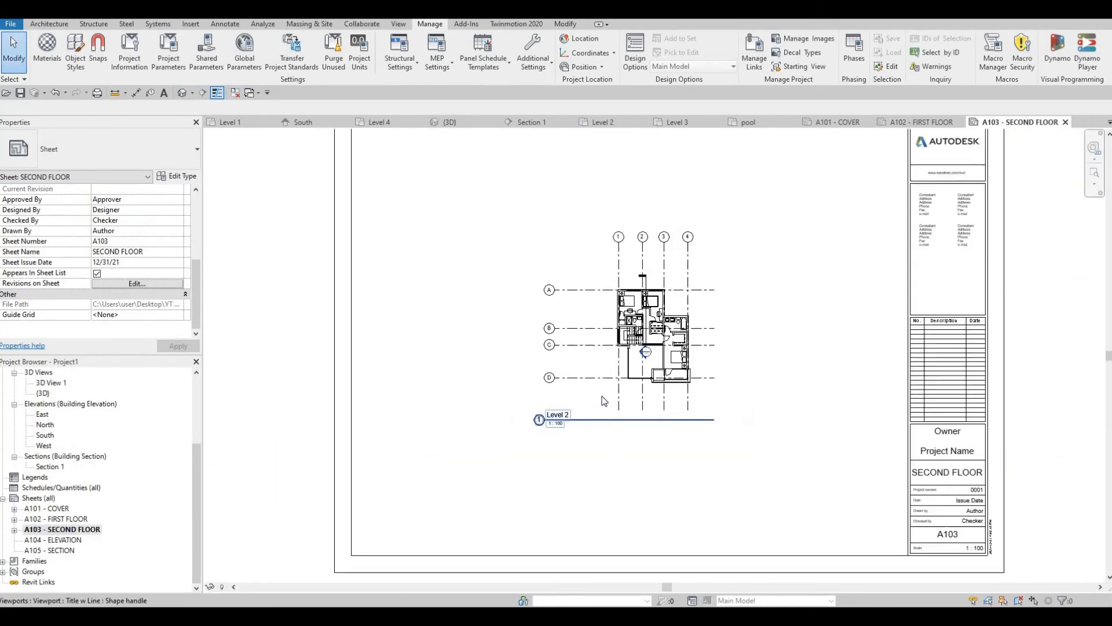
middle_click_drag(570, 427, 589, 397)
scroll(629, 402, "down", 2)
scroll(575, 415, "up", 3)
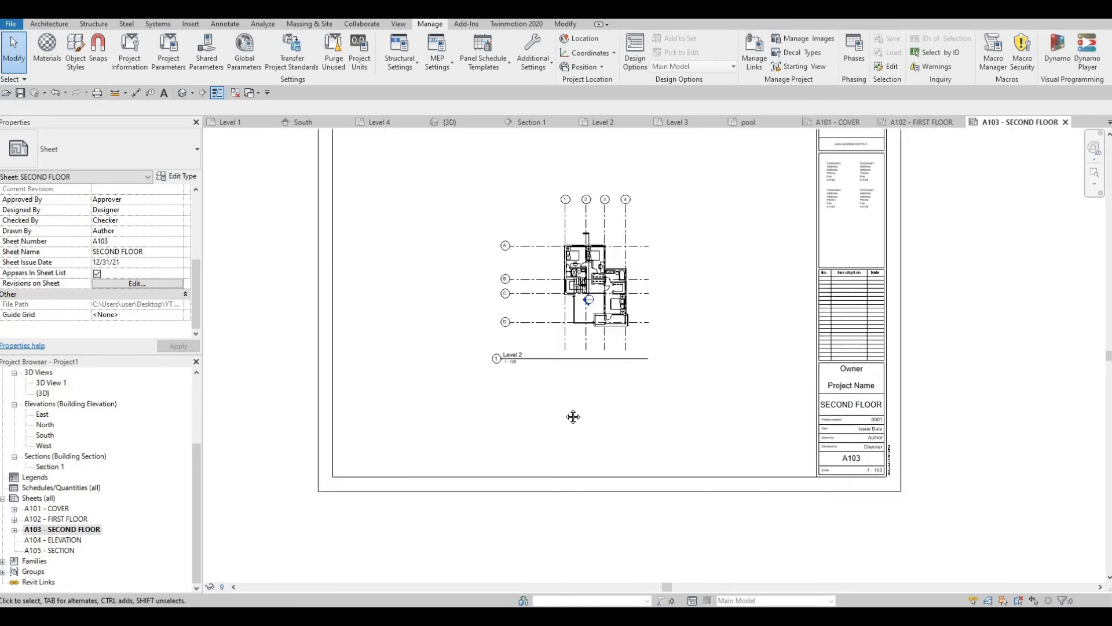
middle_click_drag(355, 445, 408, 433)
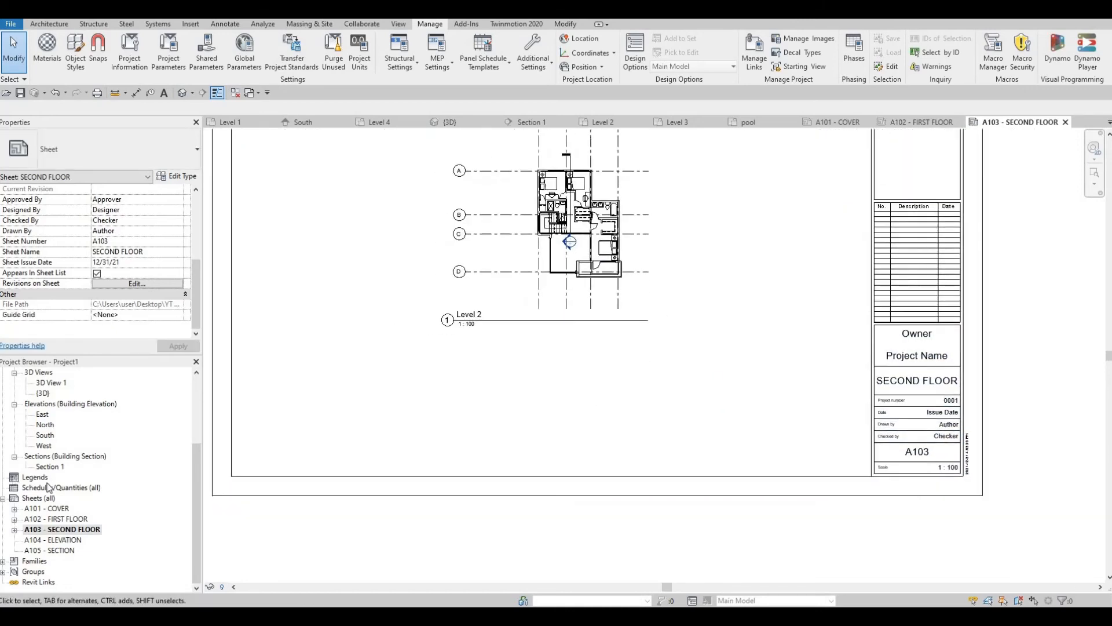
- Open sheet A104 - ELEVATION and place the East elevation in the upper left of its drawing area
double_click(53, 540)
scroll(427, 397, "down", 1)
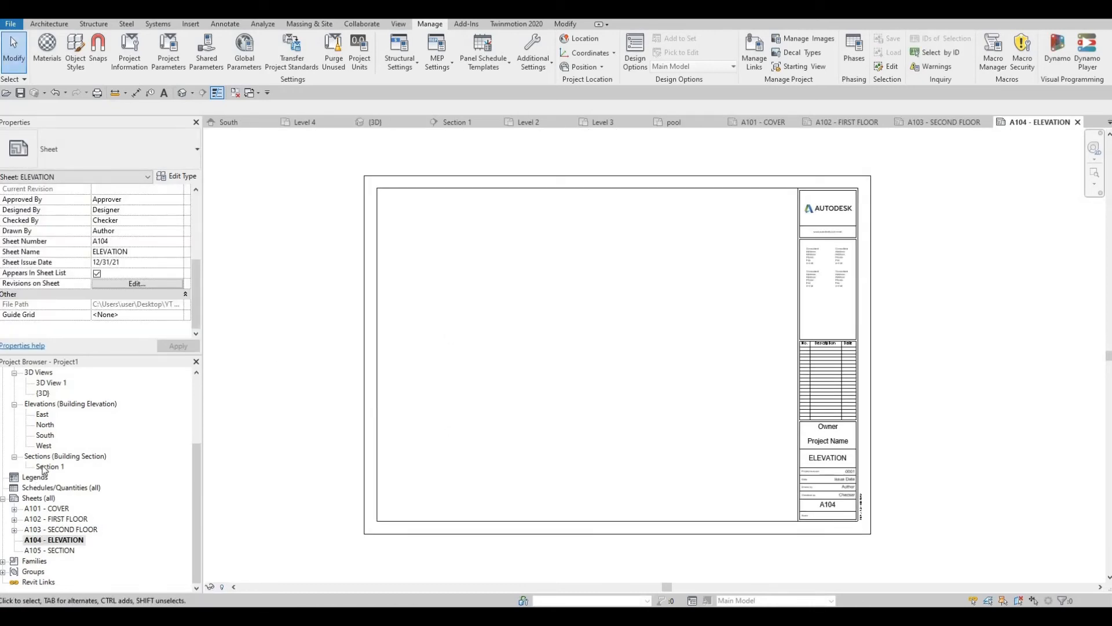
scroll(43, 470, "up", 3)
left_click(42, 499)
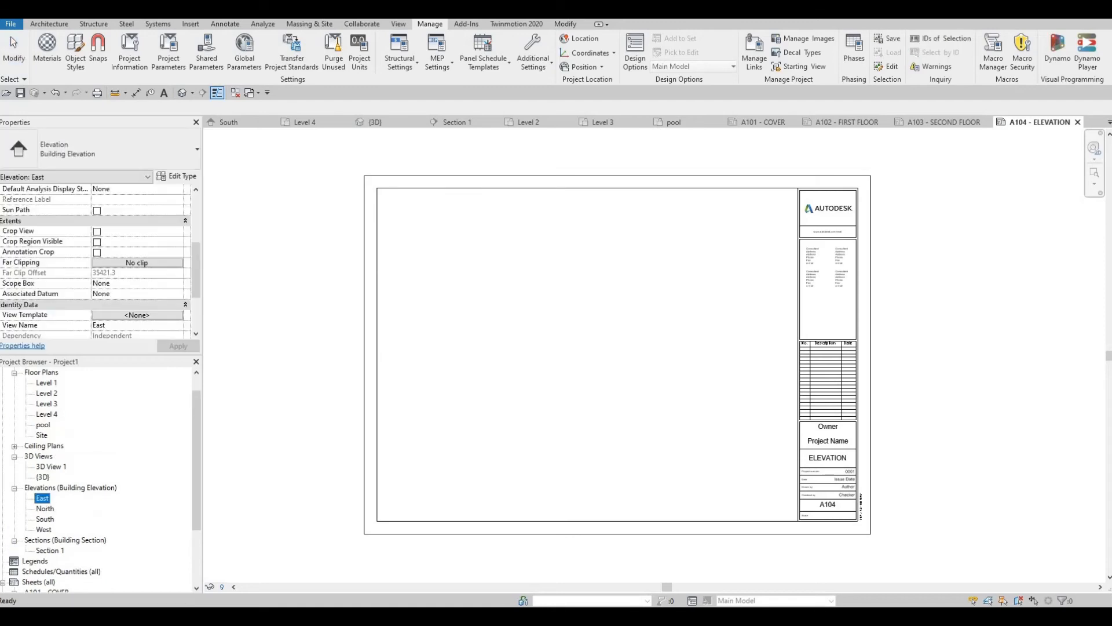
left_click_drag(597, 284, 597, 278)
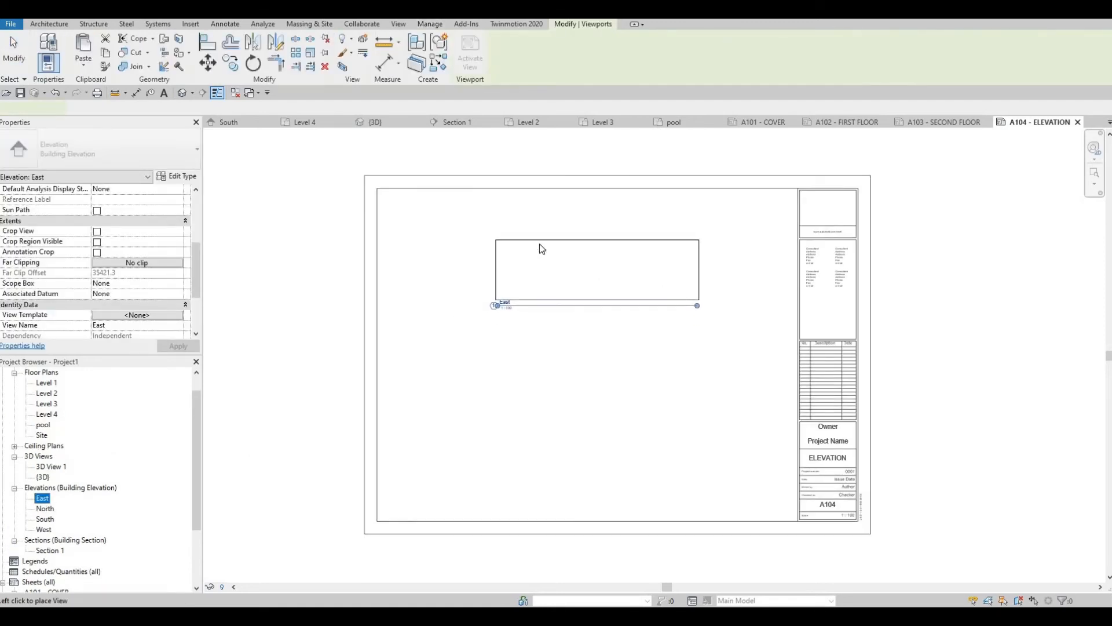
left_click(523, 249)
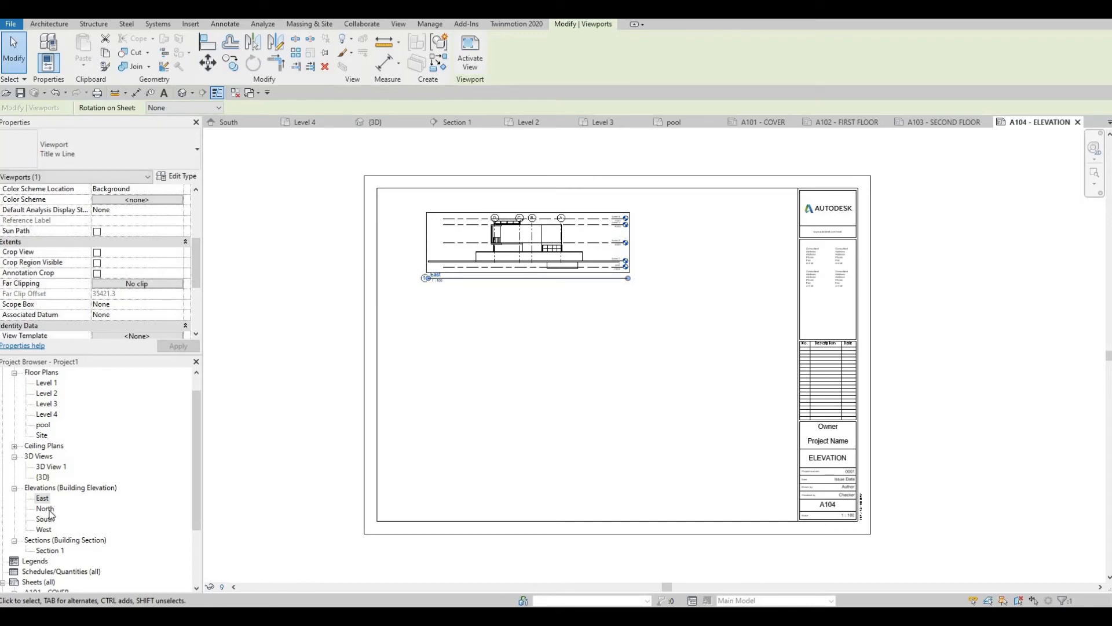
- Place the North and South elevations on the sheet, stacked below the East elevation
left_click(45, 509)
left_click_drag(502, 330, 535, 326)
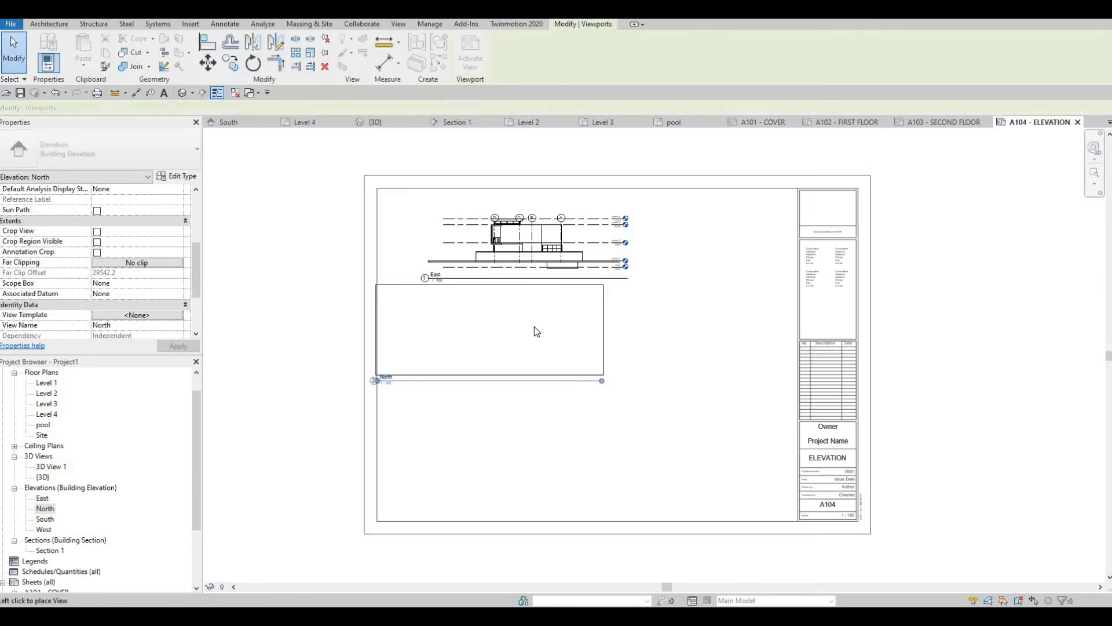
left_click(533, 330)
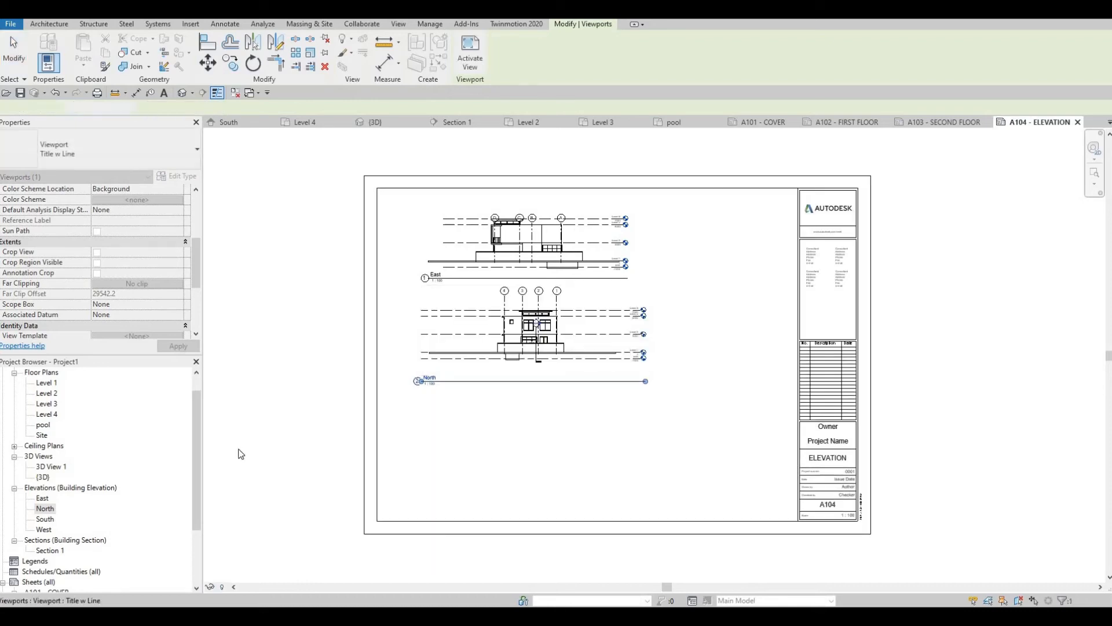
left_click(45, 519)
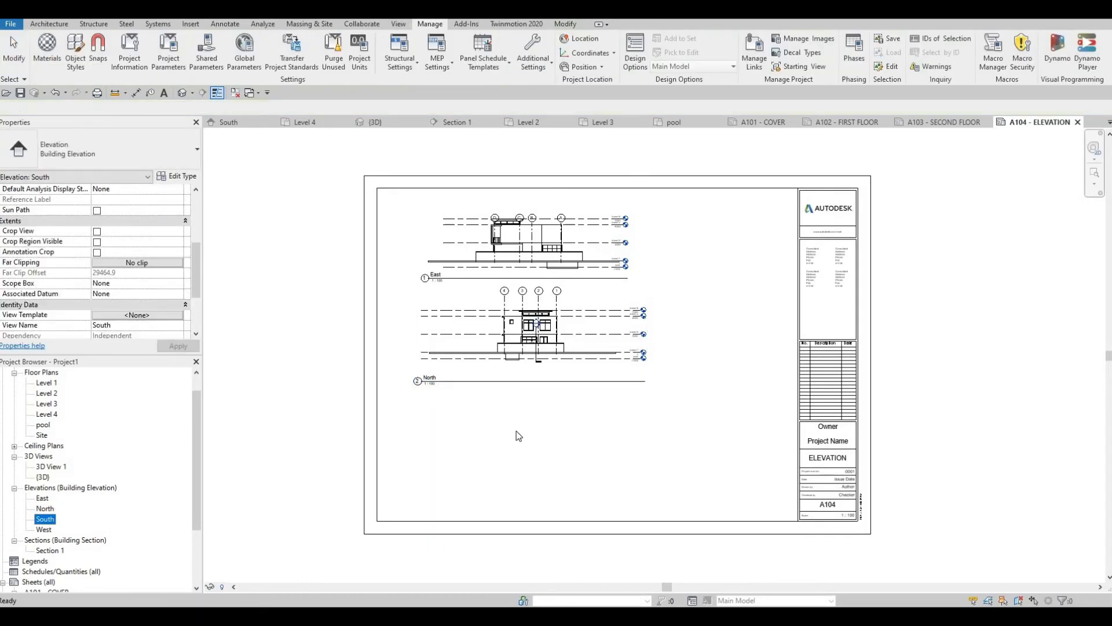
left_click(520, 446)
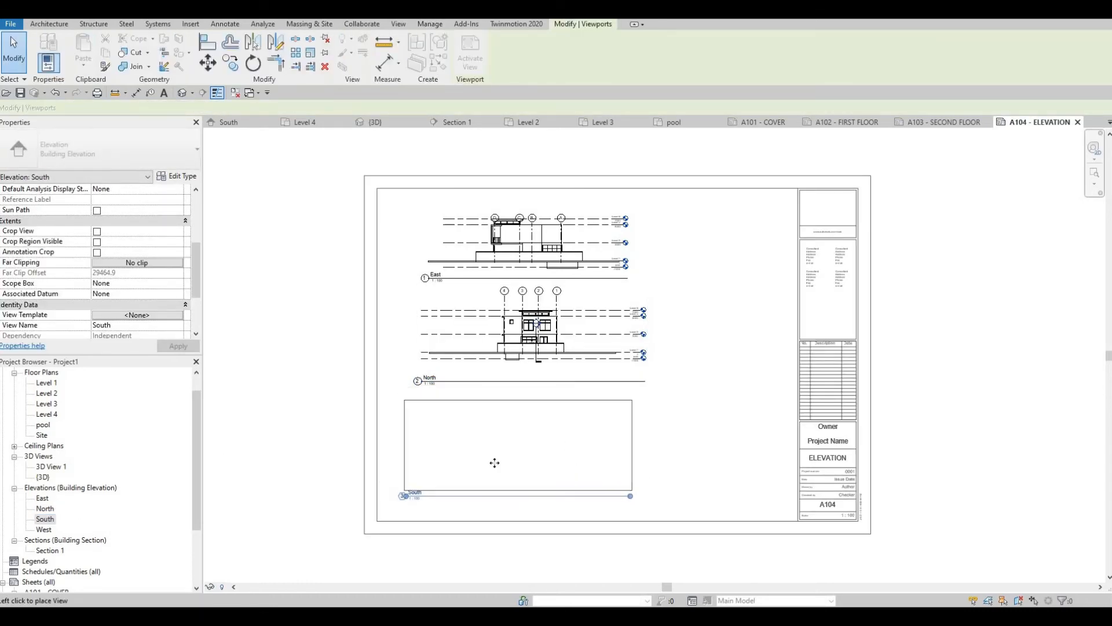
- Place the West elevation in the upper right of the drawing area, beside the East elevation
left_click(47, 529)
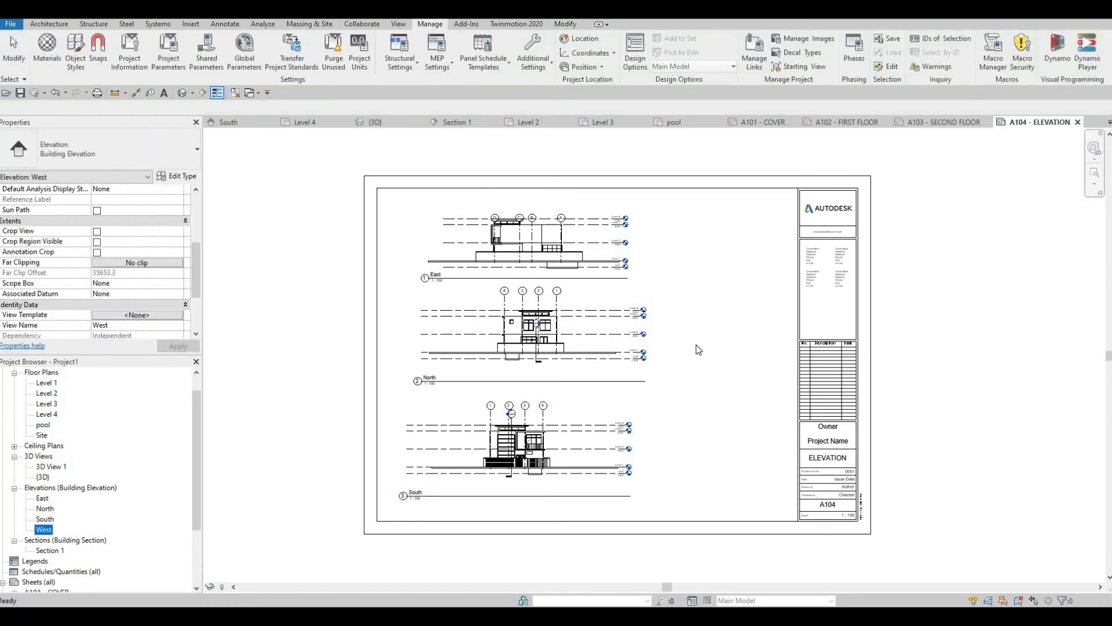
left_click_drag(698, 350, 714, 355)
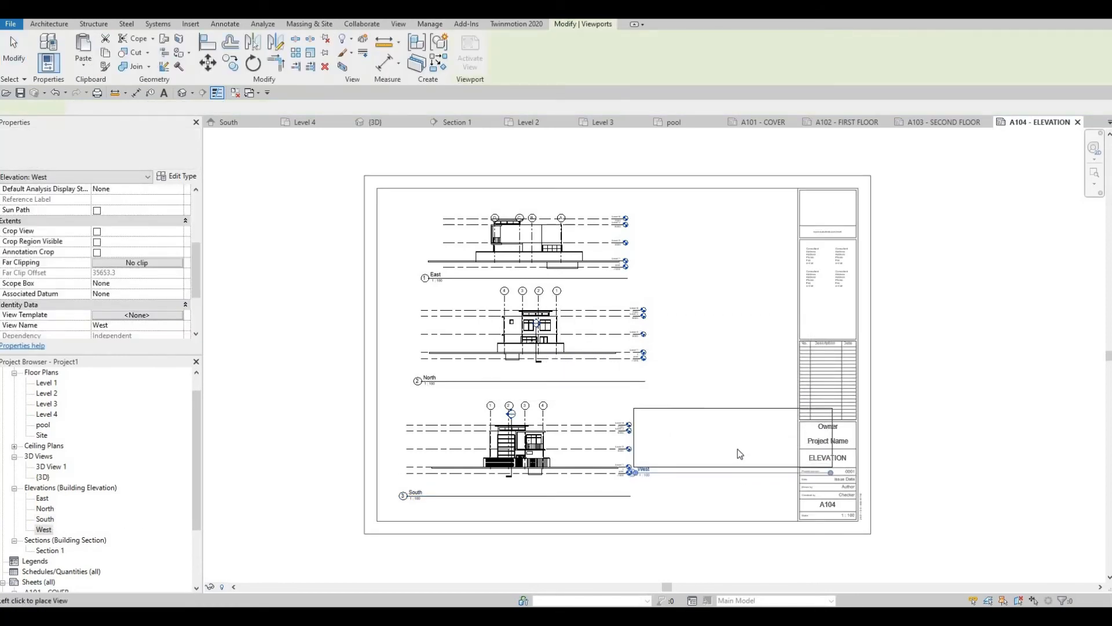
left_click(738, 449)
scroll(745, 382, "up", 3)
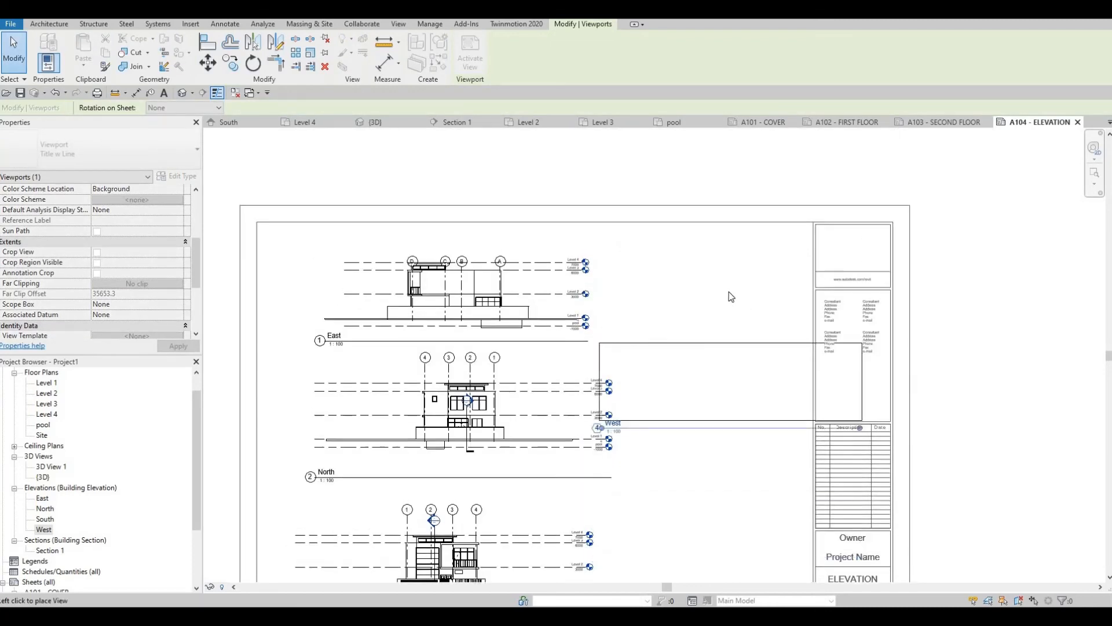
left_click(729, 293)
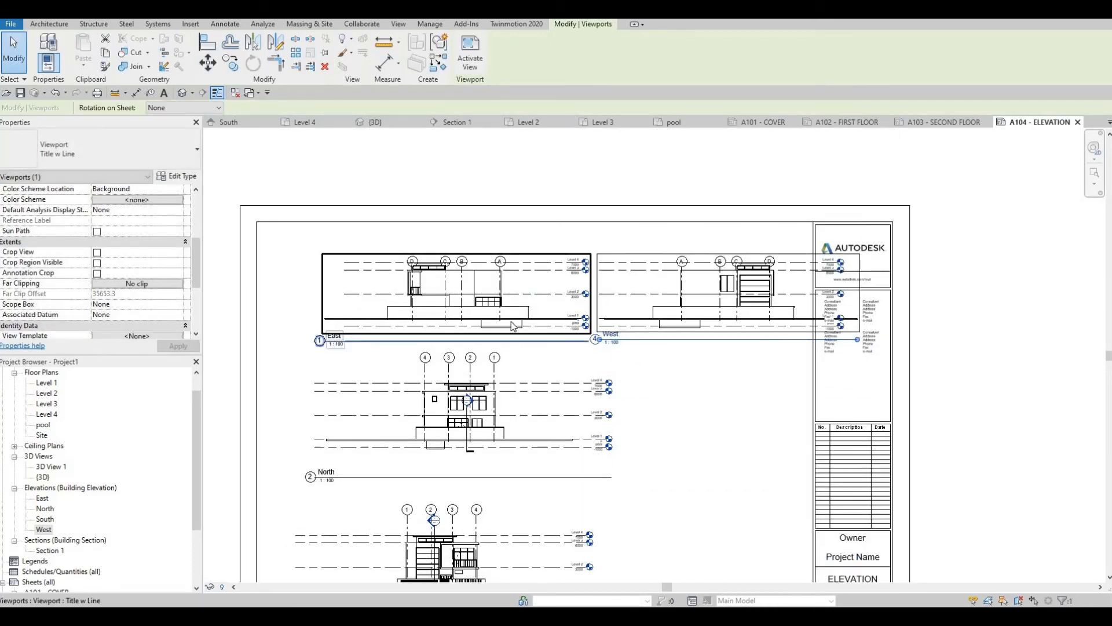
- Nudge the East elevation viewport left until it sits near the drawing area's left border
left_click(512, 324)
key("Left")
key("Left")
key("Left")
key("Left")
key("Left")
key("Left")
key("Left")
key("Left")
key("Left")
key("Left")
key("Left")
key("Left")
key("Left")
key("Left")
key("Left")
key("Left")
key("Left")
key("Left")
key("Left")
key("Left")
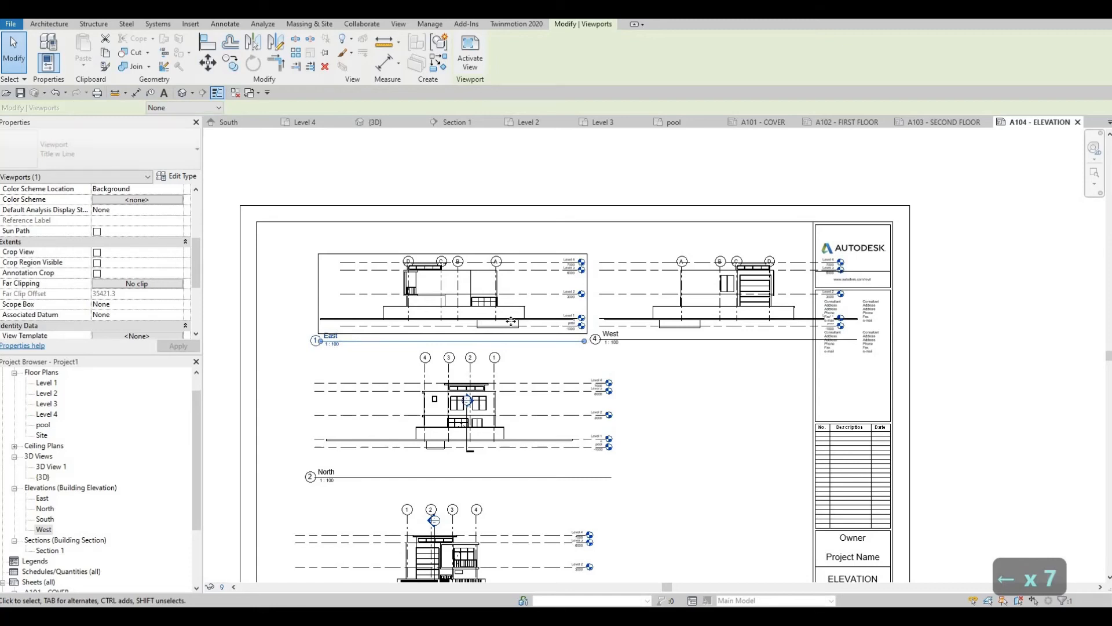
key("Left")
key("Left")
key("Left")
key("Left")
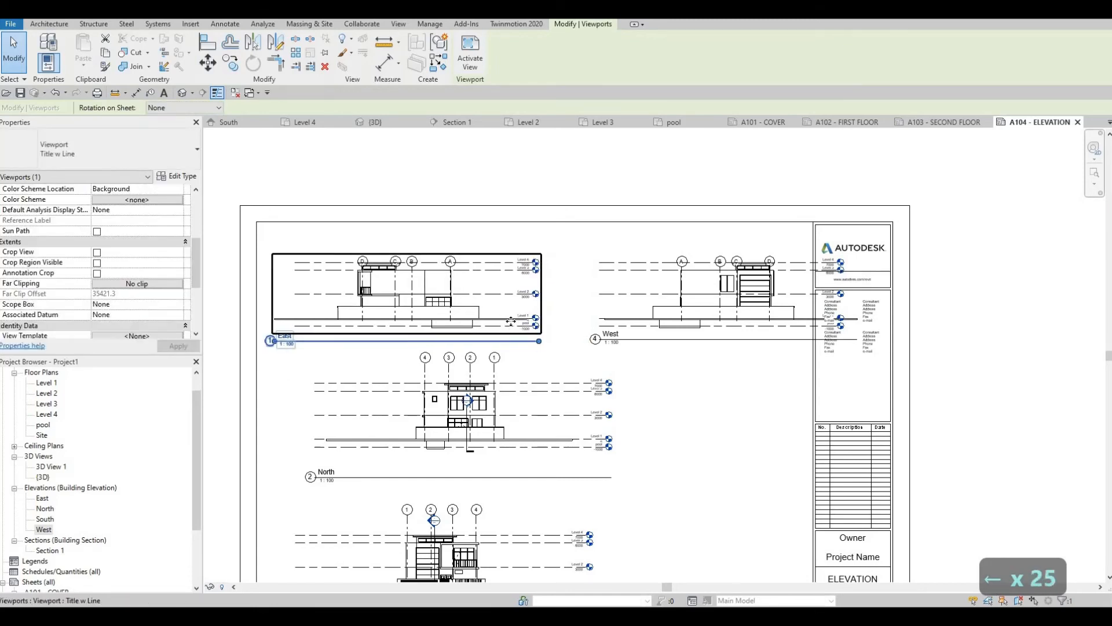
key("Escape")
- Nudge the West elevation viewport left until it clears the title block, and slightly upward
left_click(652, 301)
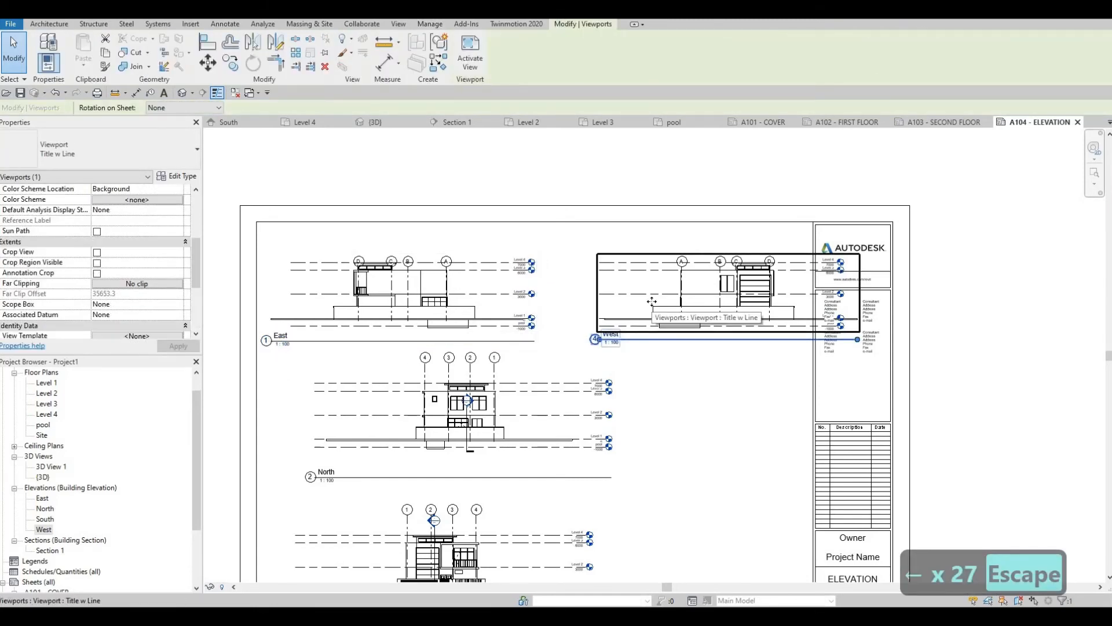
key("Left")
key("Left")
key("Left")
key("Left")
key("Left")
key("Left")
key("Left")
key("Left")
key("Left")
key("Left")
key("Left")
key("Left")
key("Left")
key("Left")
key("Left")
key("Left")
key("Left")
key("Left")
key("Left")
key("Left")
key("Left")
key("Left")
key("Left")
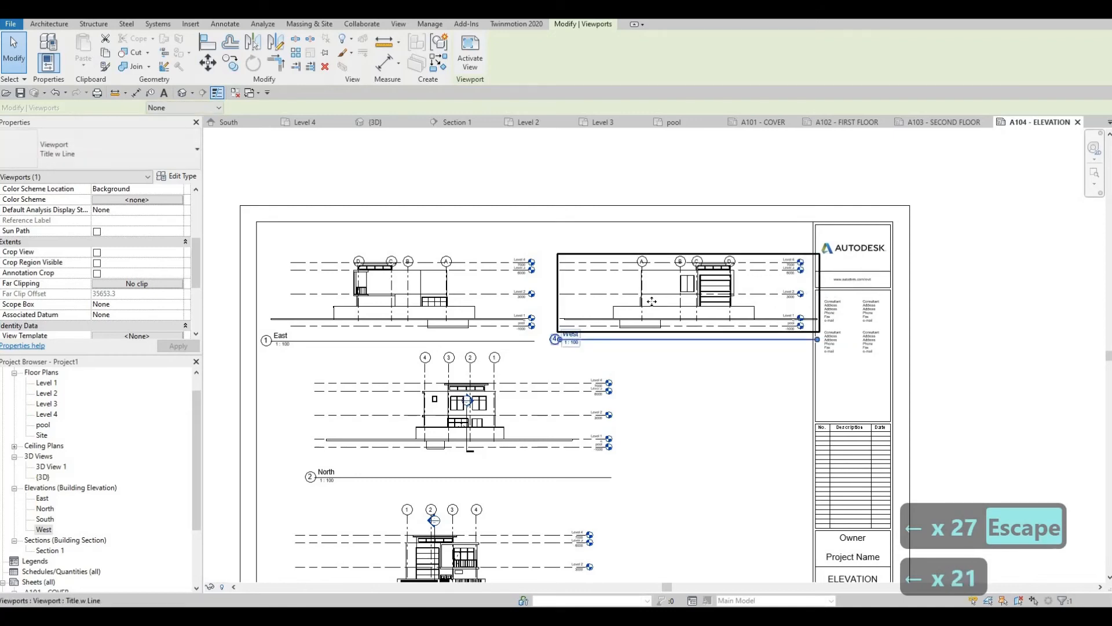
key("Escape")
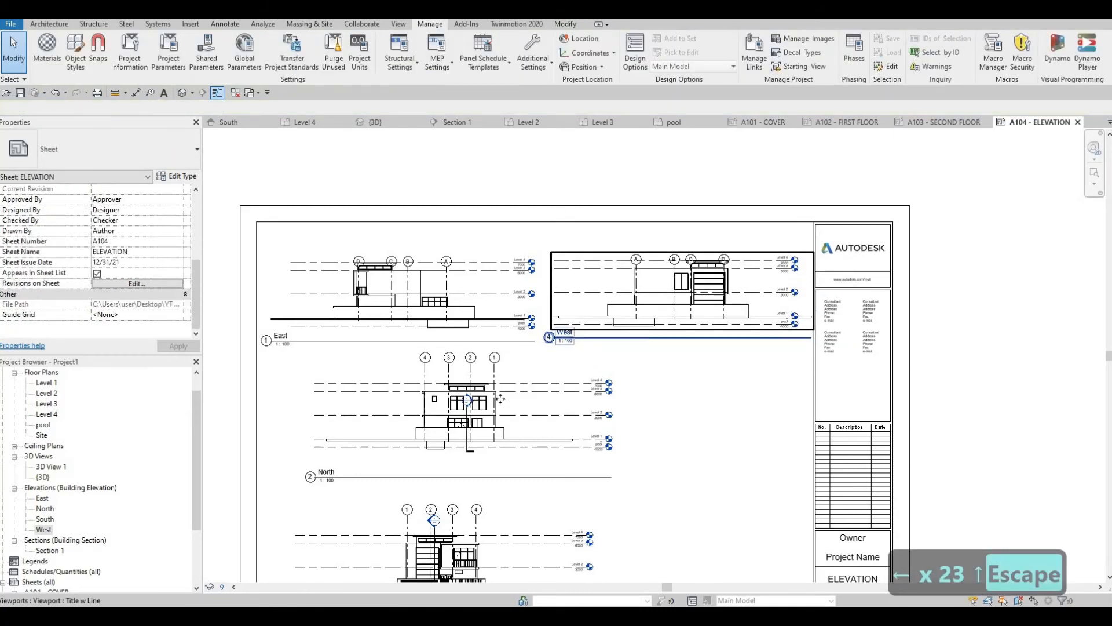
- Move the North and South elevations right so they align vertically, centred beneath the East and West pair
left_click(475, 366)
left_click_drag(471, 459, 553, 465)
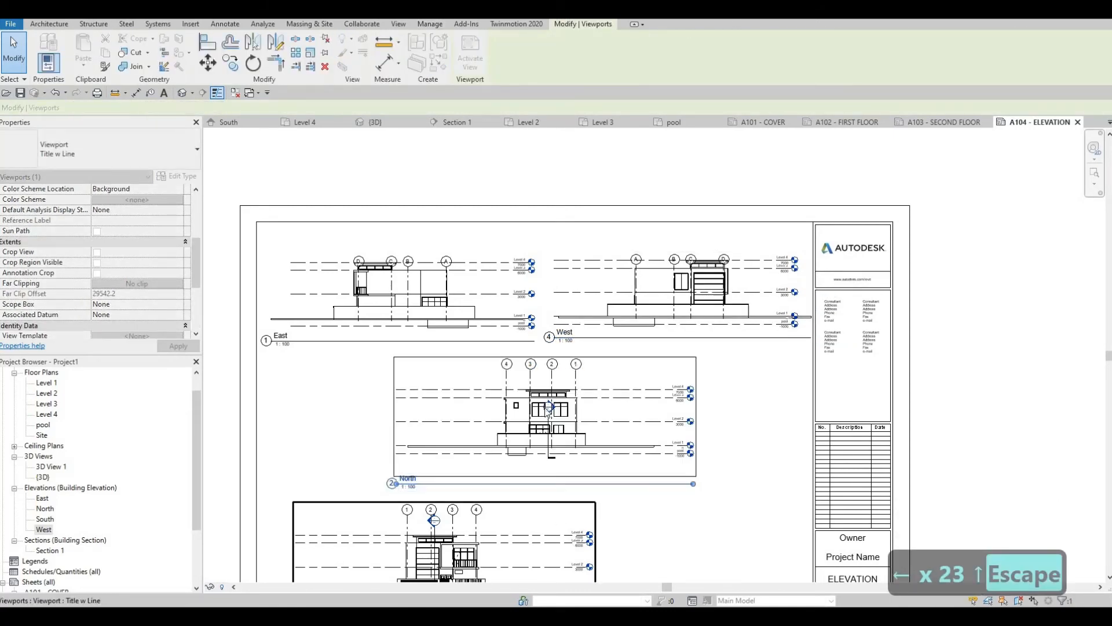
middle_click_drag(579, 550, 587, 447)
left_click(591, 447)
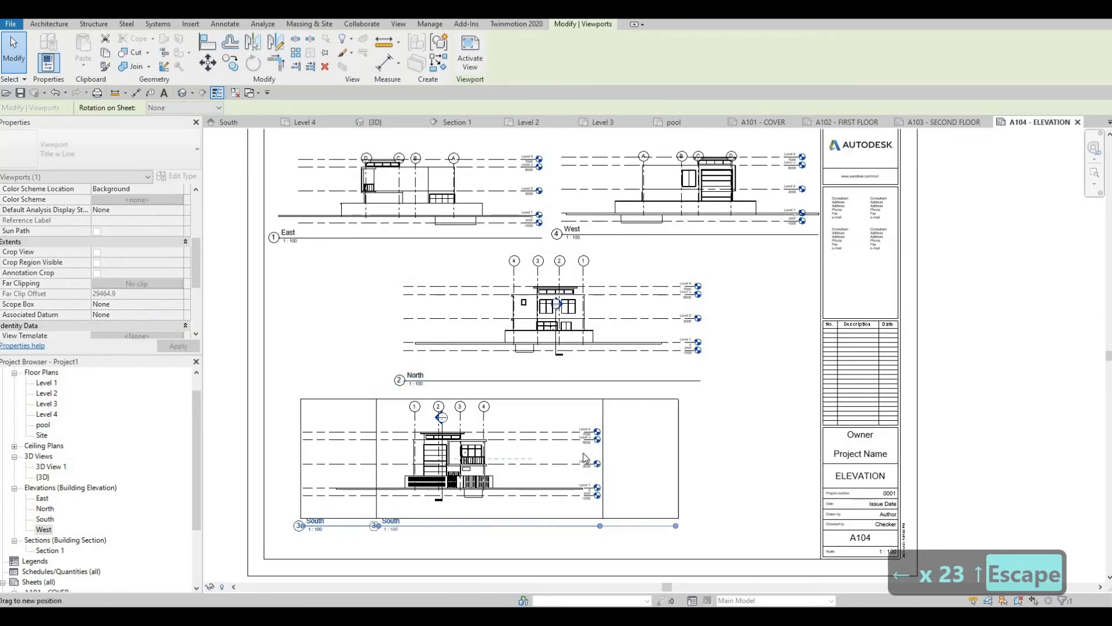
key("Escape")
- Open the East elevation view, enable Crop View and make its crop region visible
middle_click_drag(416, 228, 446, 299)
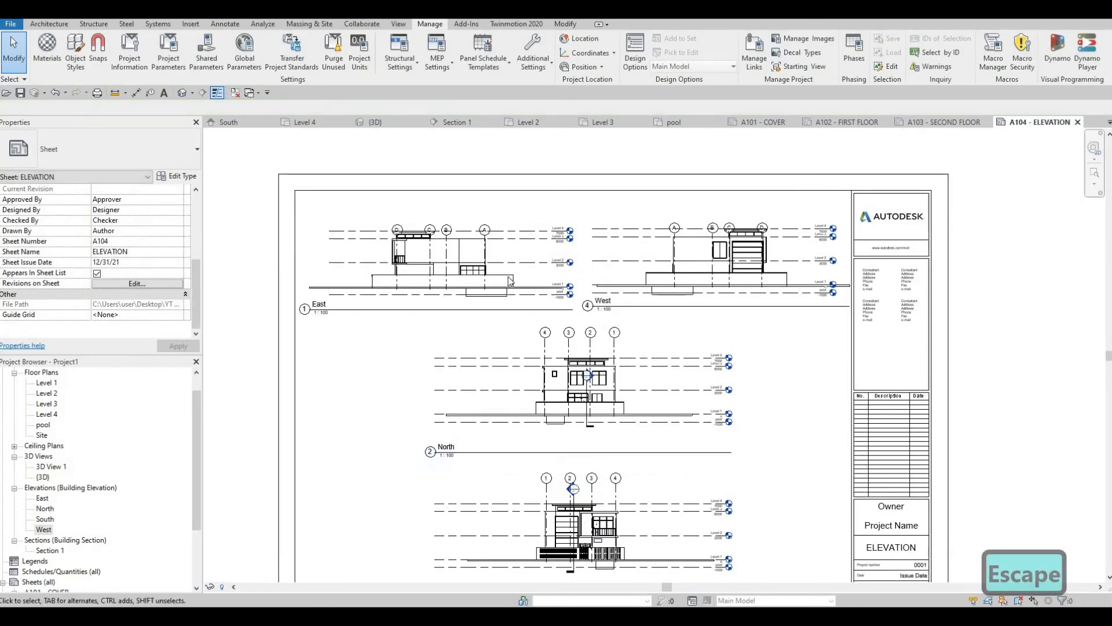
left_click(415, 279)
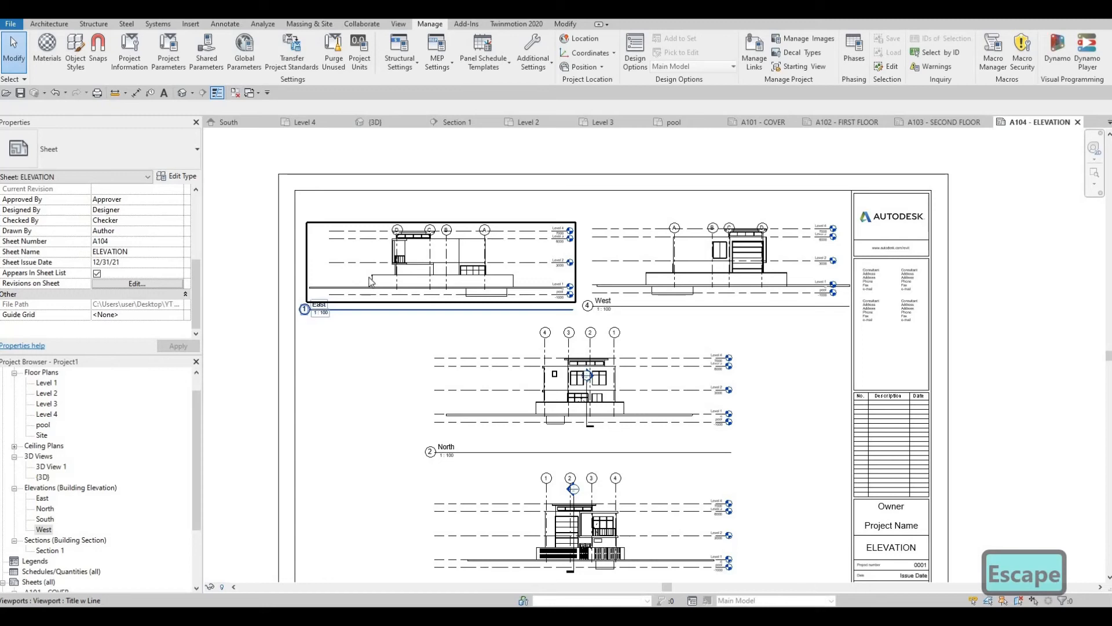
key("Escape")
scroll(50, 512, "up", 1)
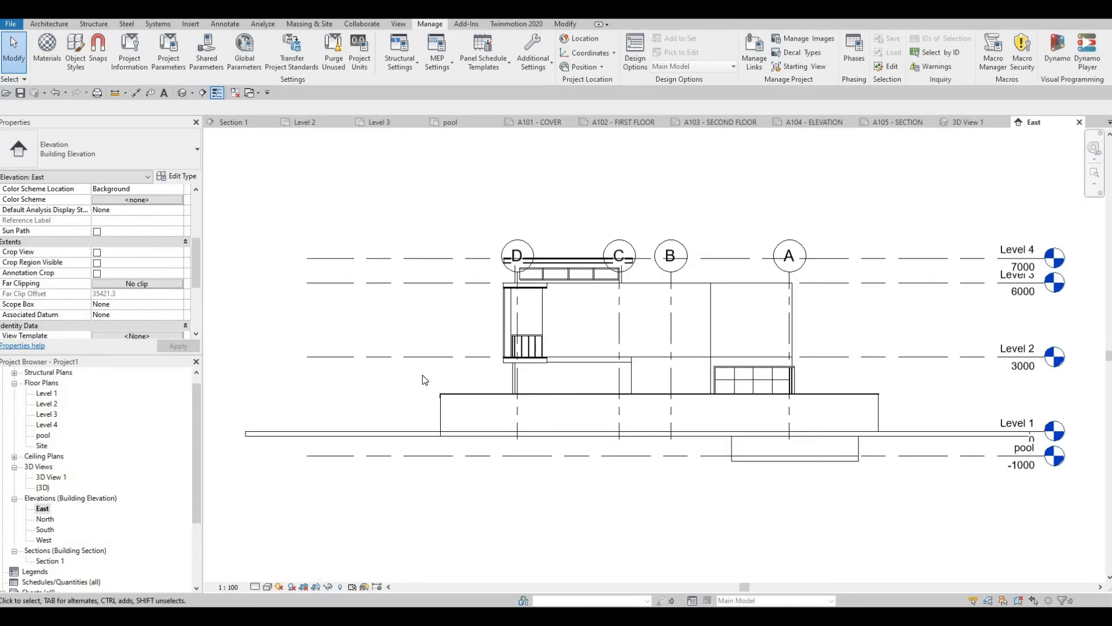
scroll(422, 374, "down", 3)
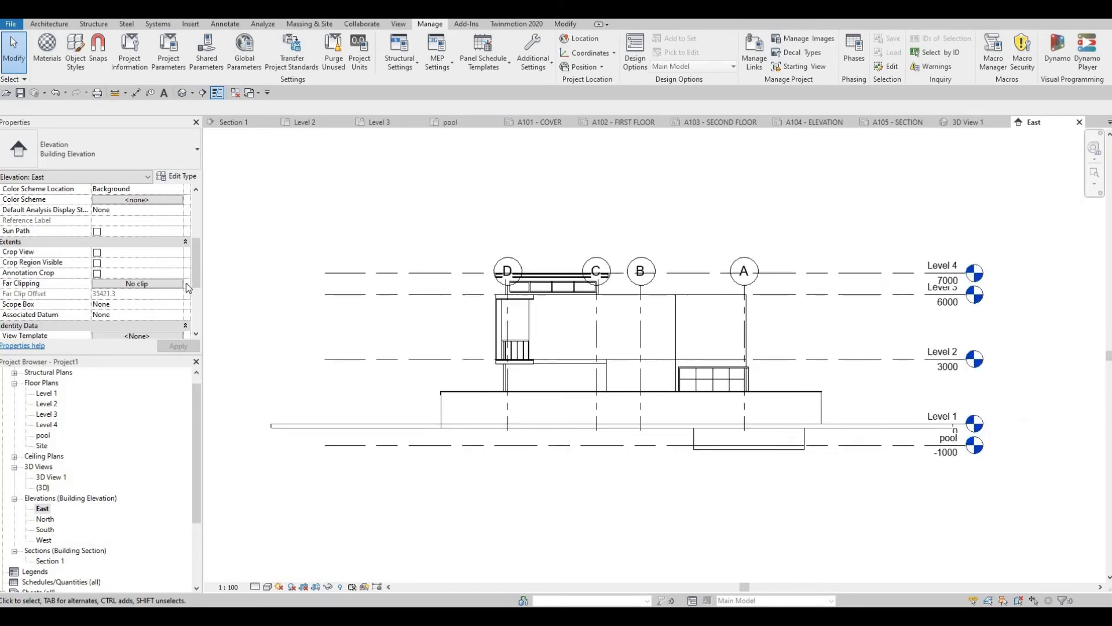
left_click(96, 253)
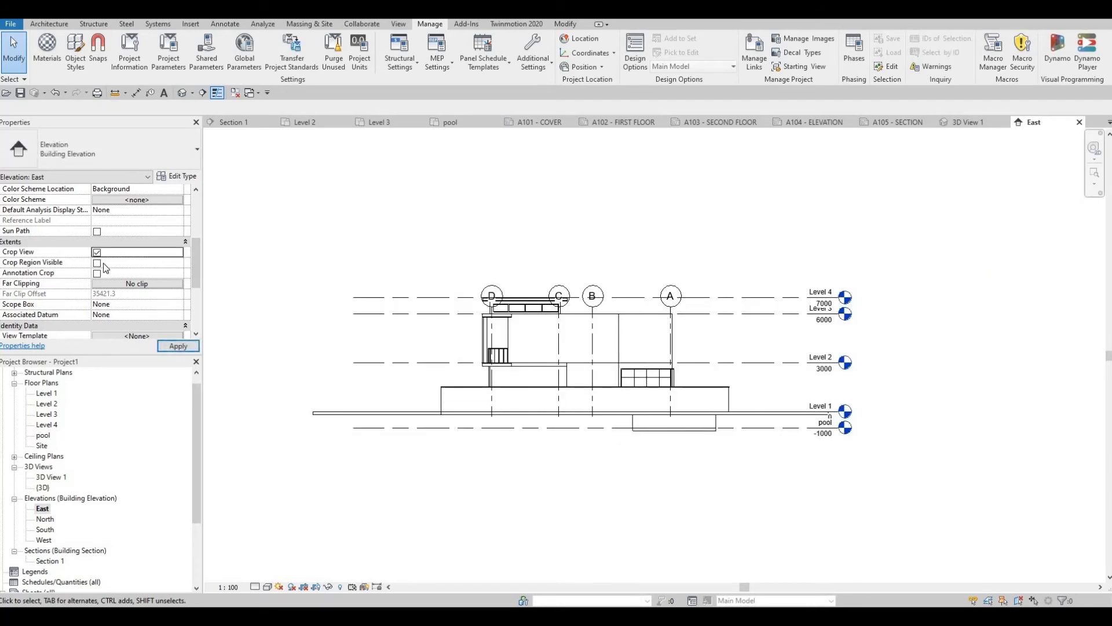
left_click(103, 263)
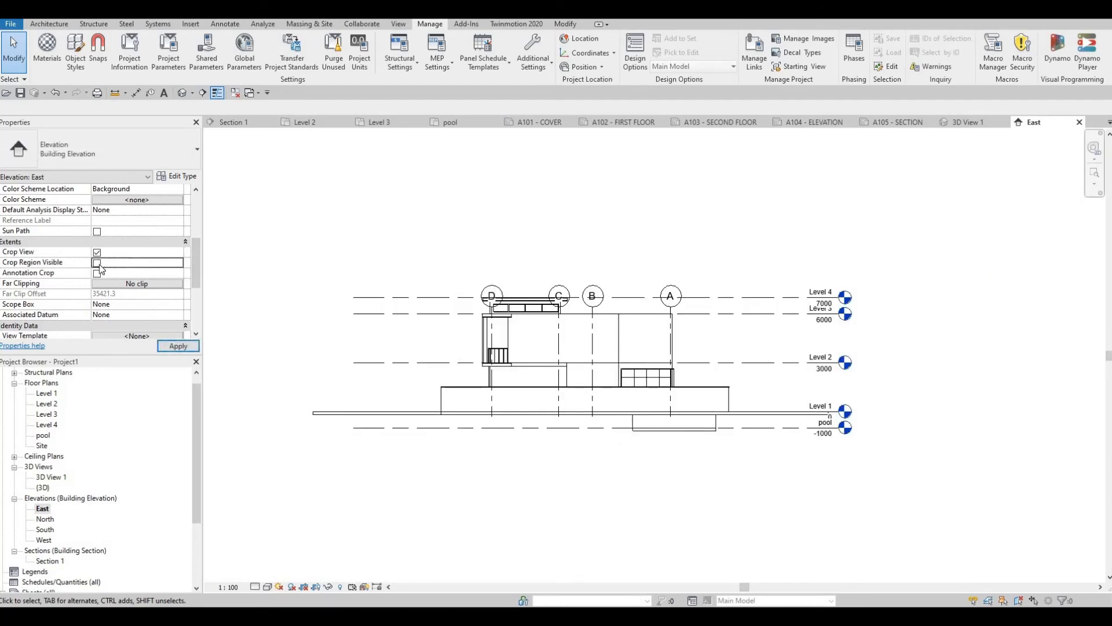
- Pull both sides of the East view's crop region in close to the building and hide the region boundary
left_click(259, 365)
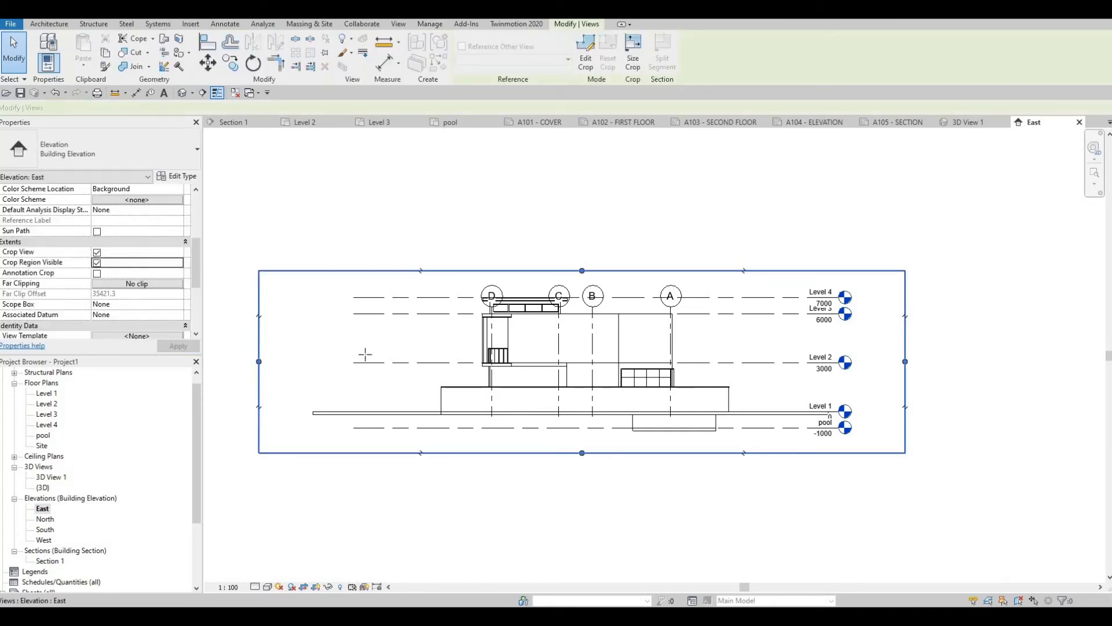
left_click(388, 360)
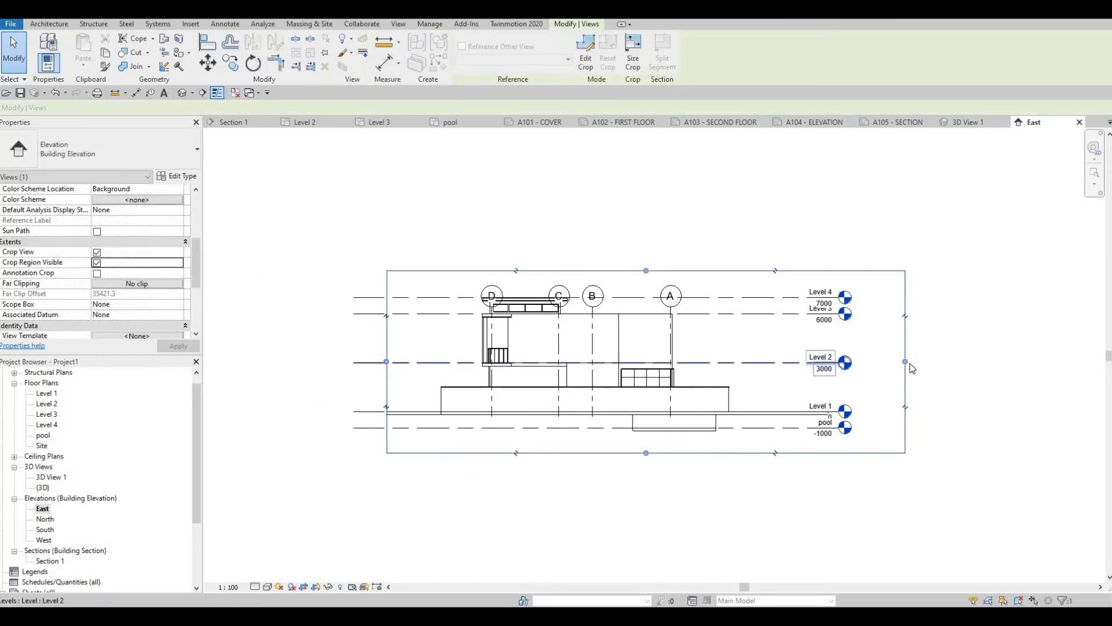
left_click(855, 361)
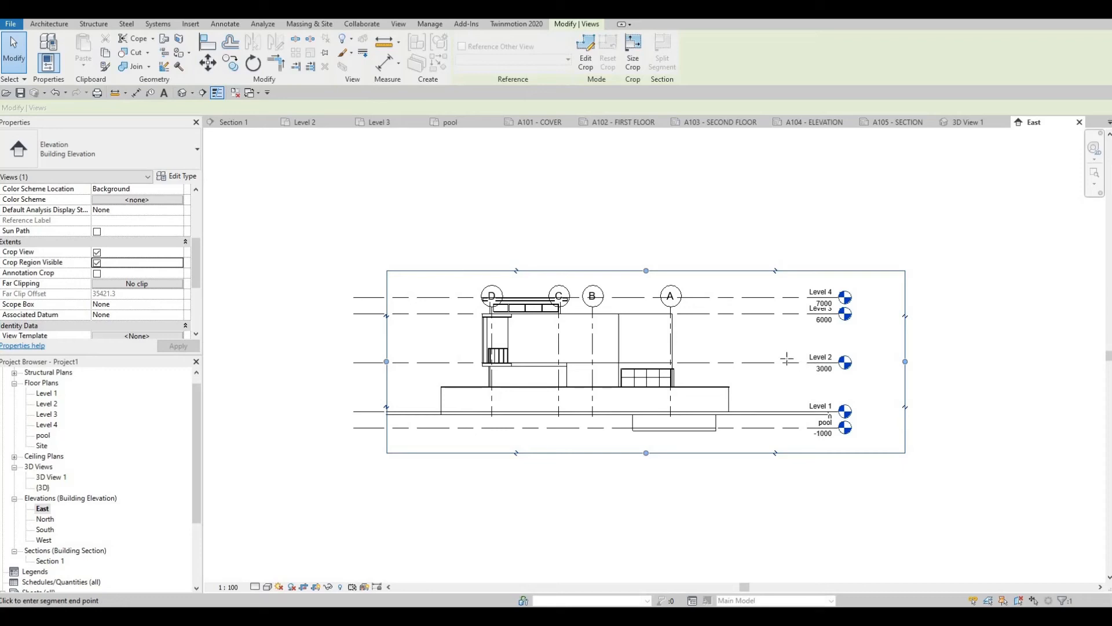
left_click(787, 360)
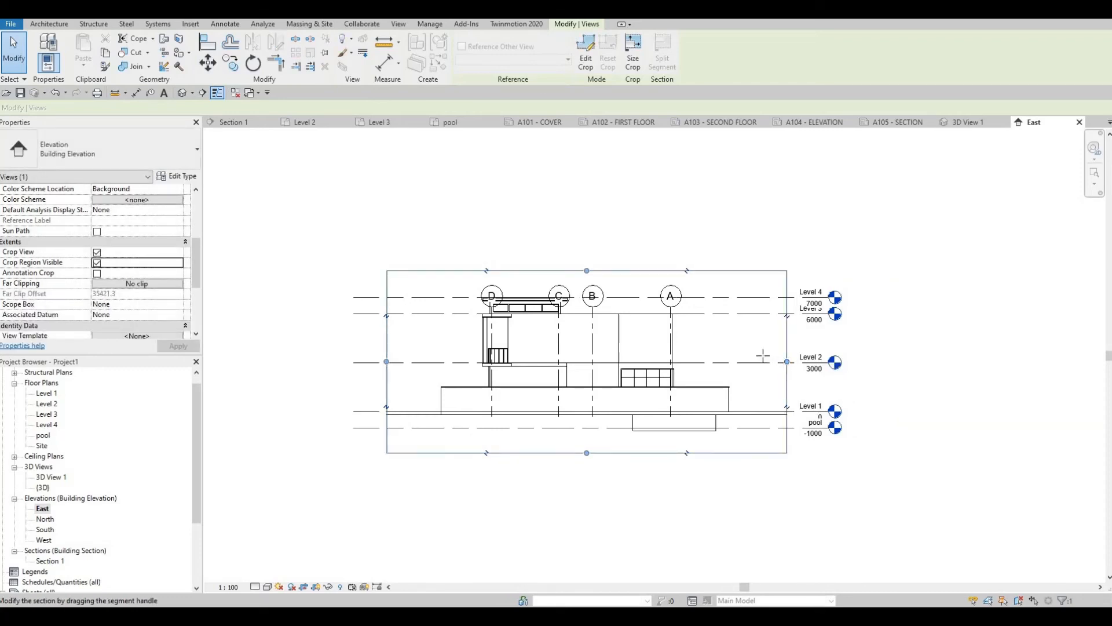
left_click_drag(763, 356, 761, 362)
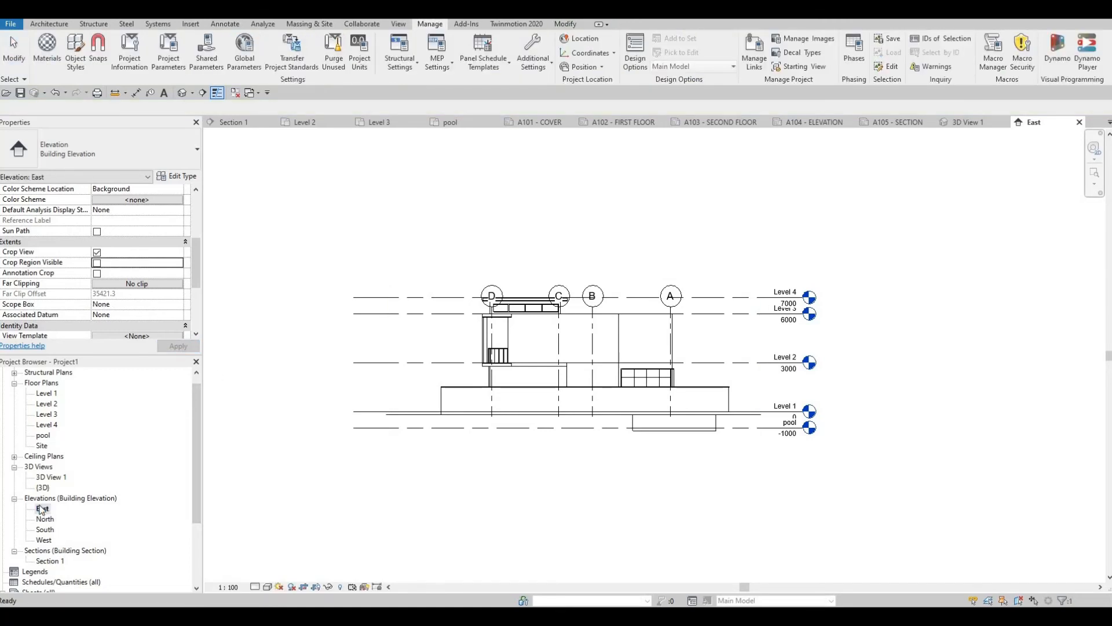
- Return to sheet A104 - ELEVATION and check the cropped East elevation on it
scroll(58, 539, "down", 3)
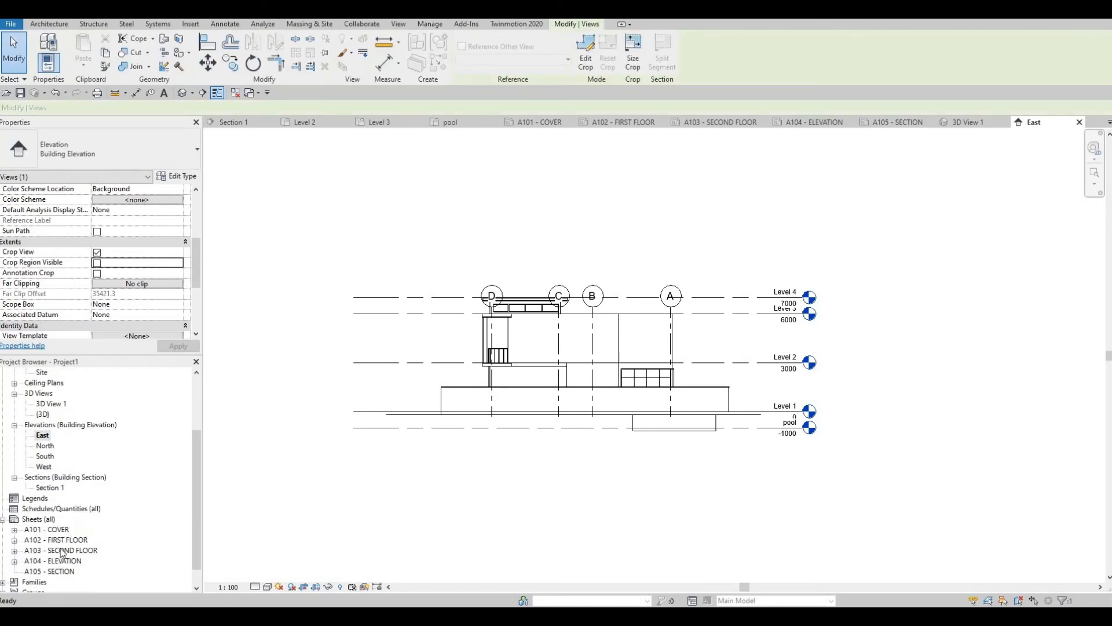
double_click(55, 561)
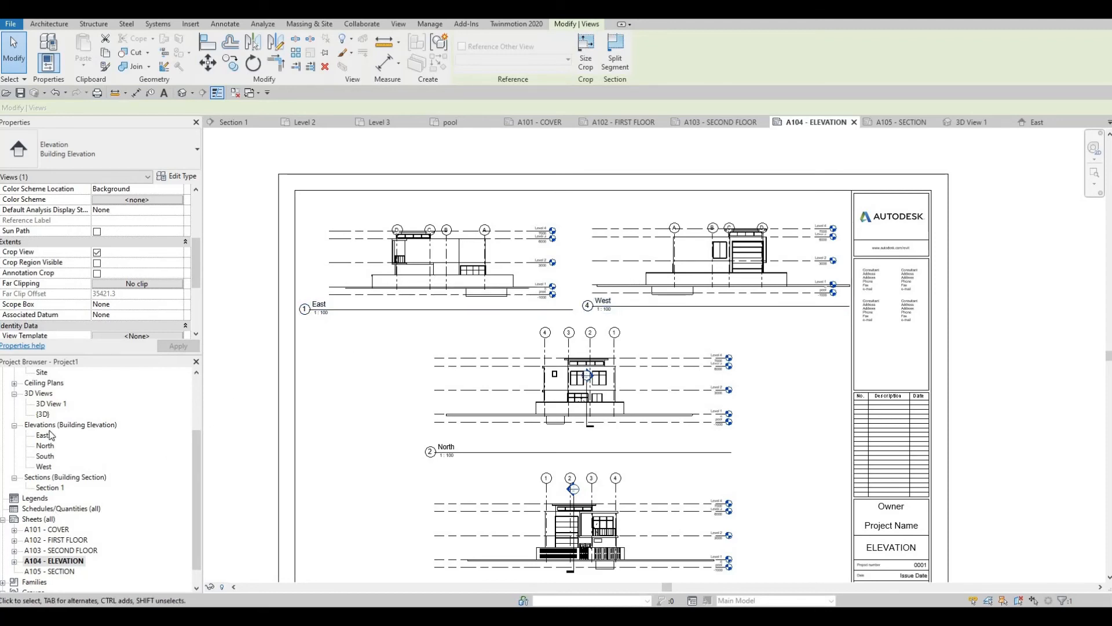
scroll(51, 445, "up", 2)
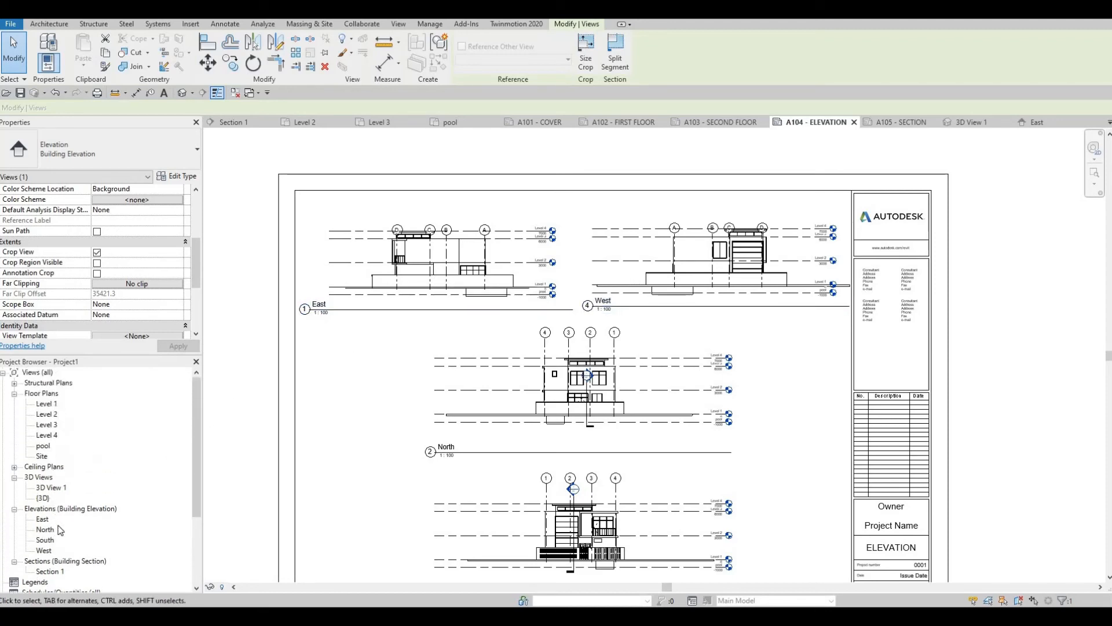
- Open the West elevation view, enable Crop View and make its crop region visible
double_click(44, 518)
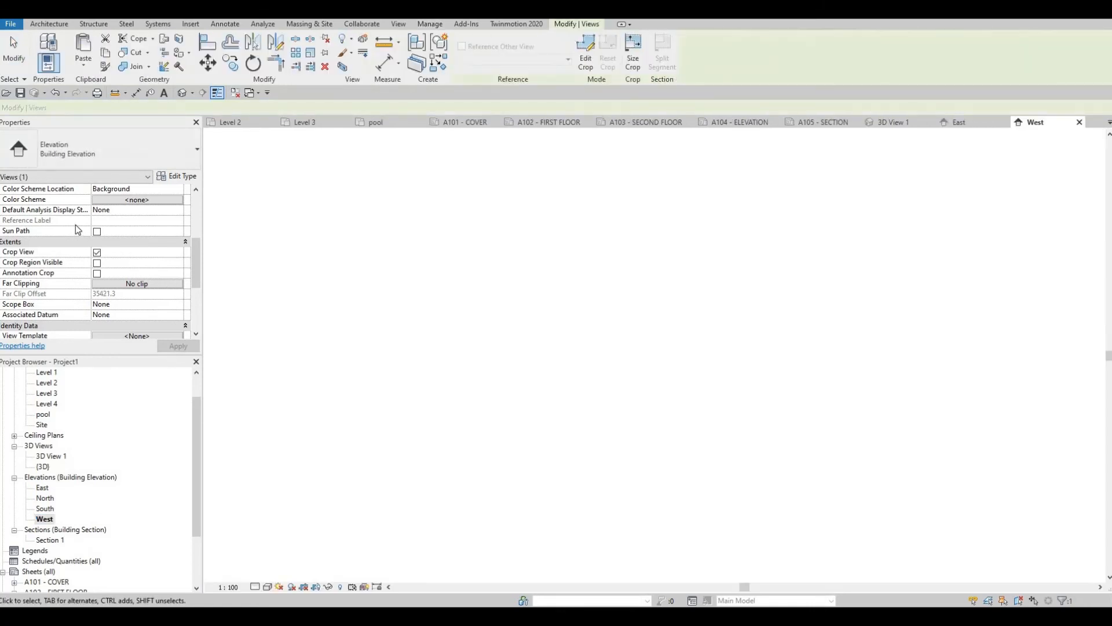
left_click(97, 262)
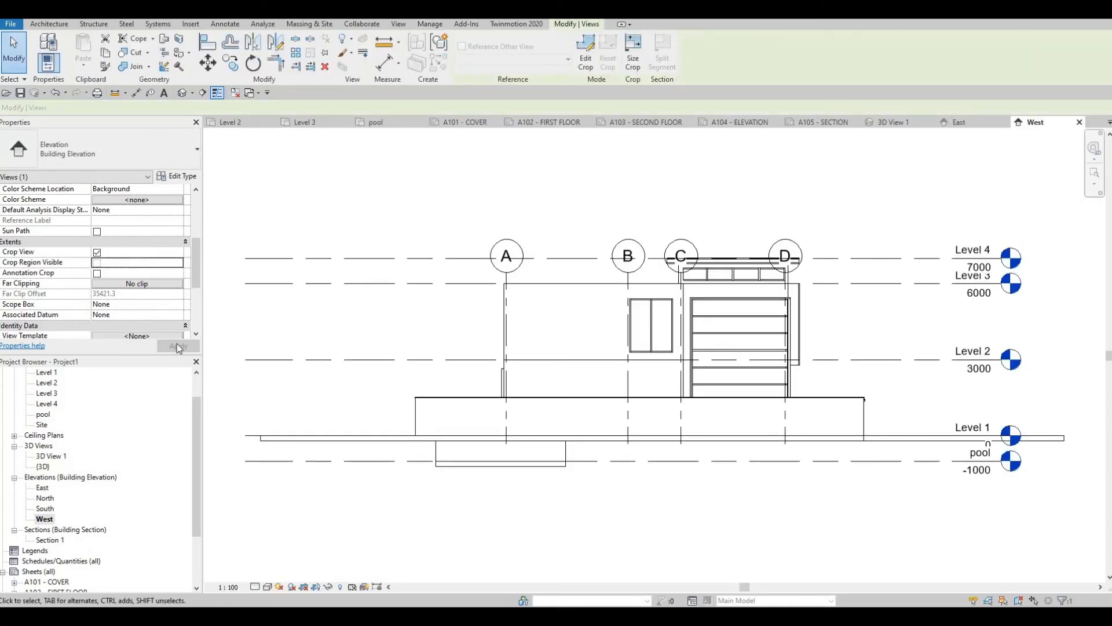
scroll(503, 337, "down", 2)
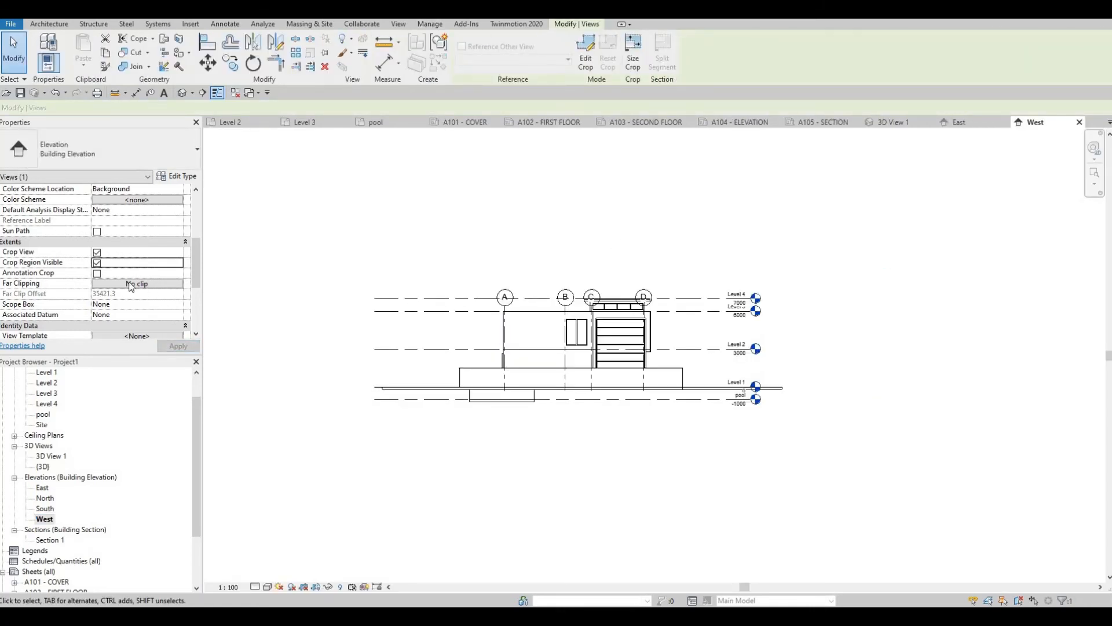
key("Escape")
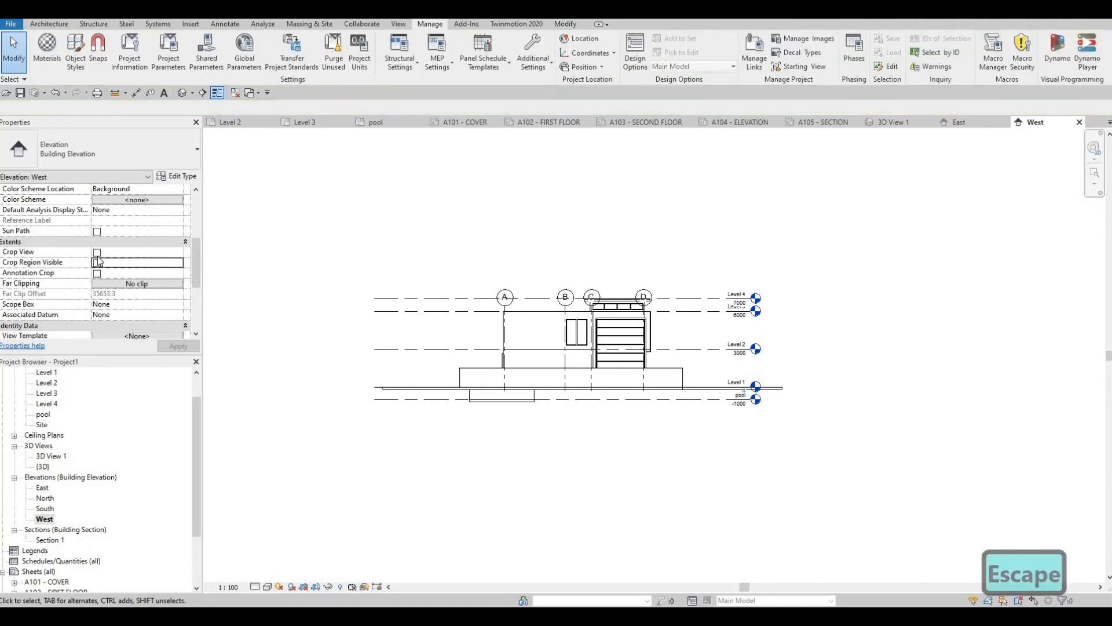
left_click(97, 262)
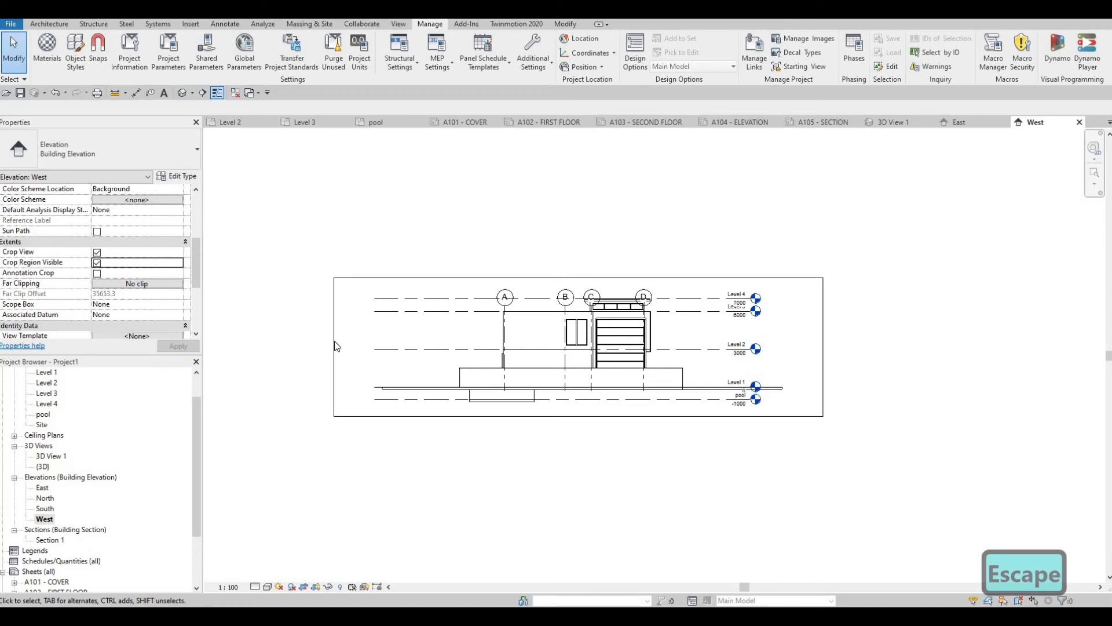
- Pull both sides of the West view's crop region in close to the building, and hide the crop boundaries of the West and East views
left_click_drag(334, 341, 452, 338)
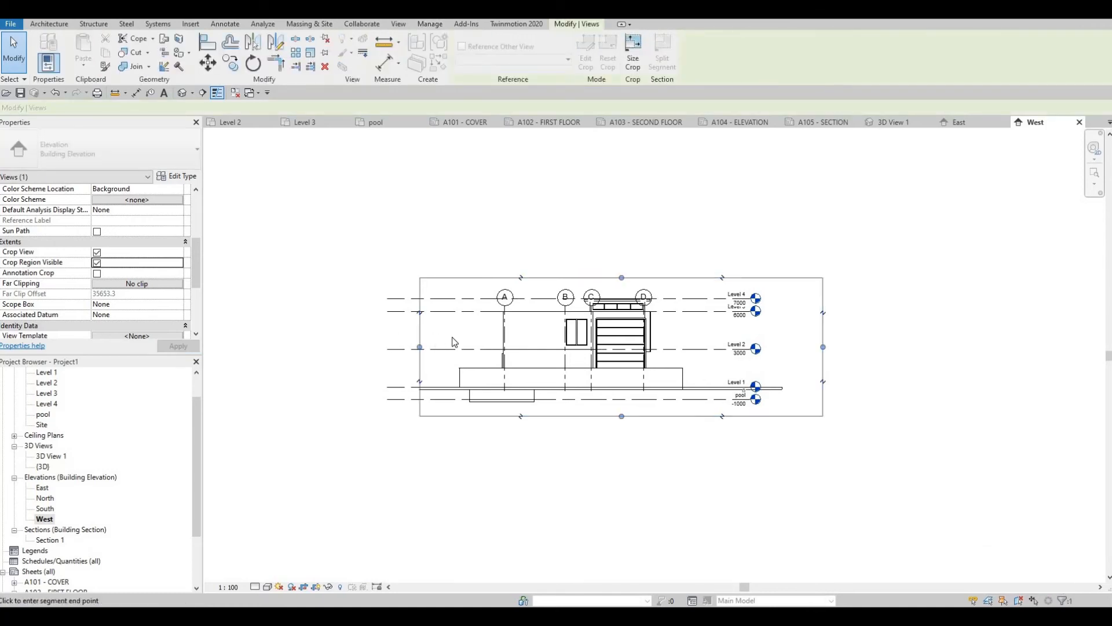
left_click_drag(822, 347, 683, 347)
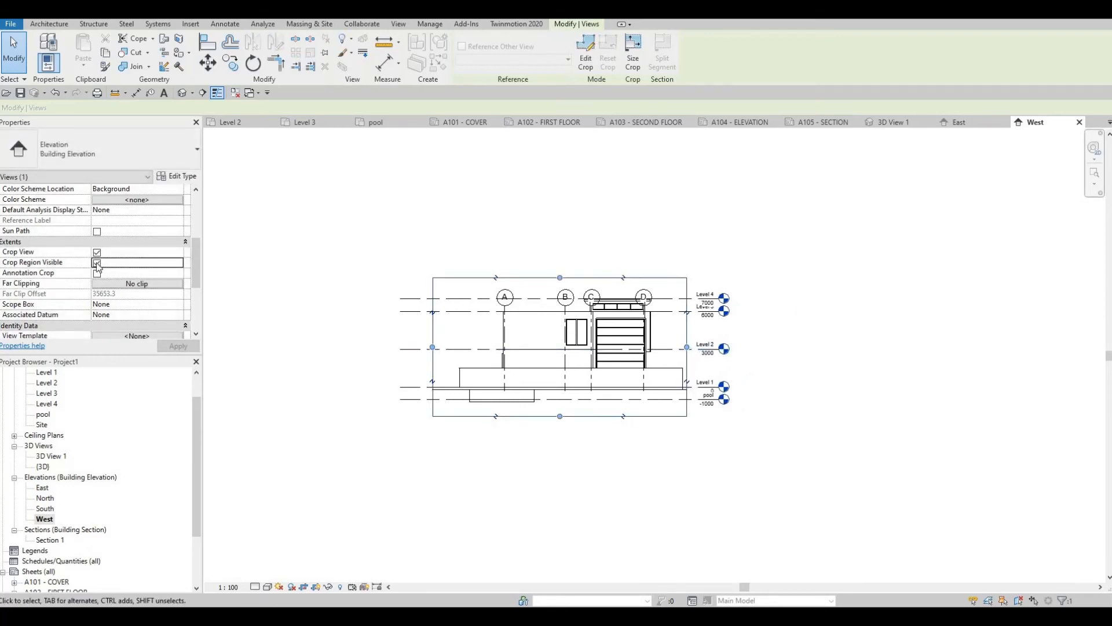
left_click(168, 337)
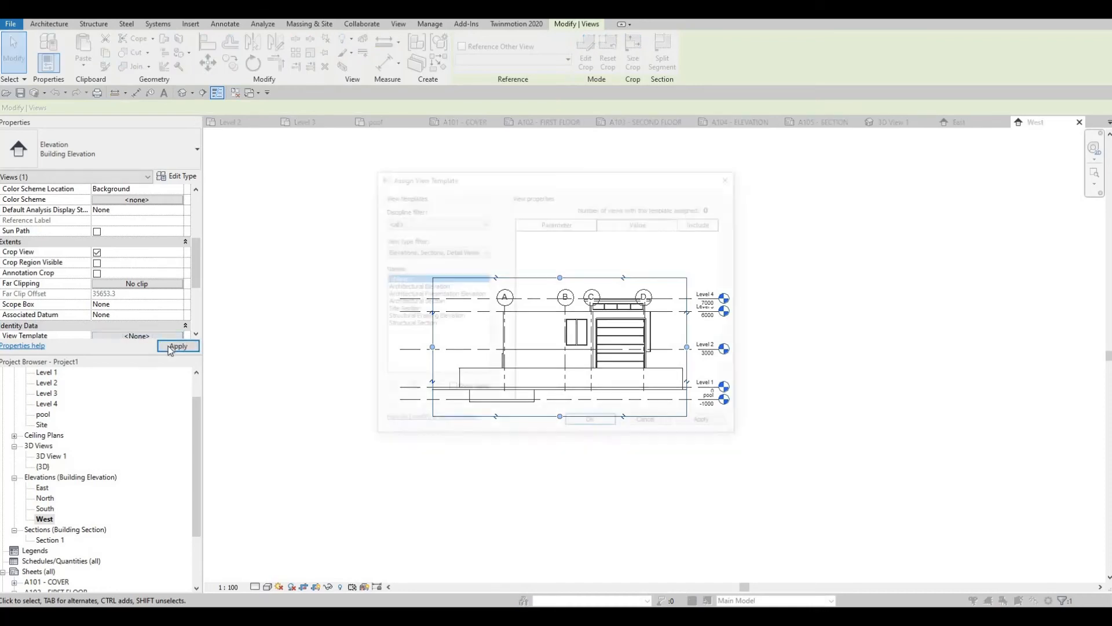
key("Escape")
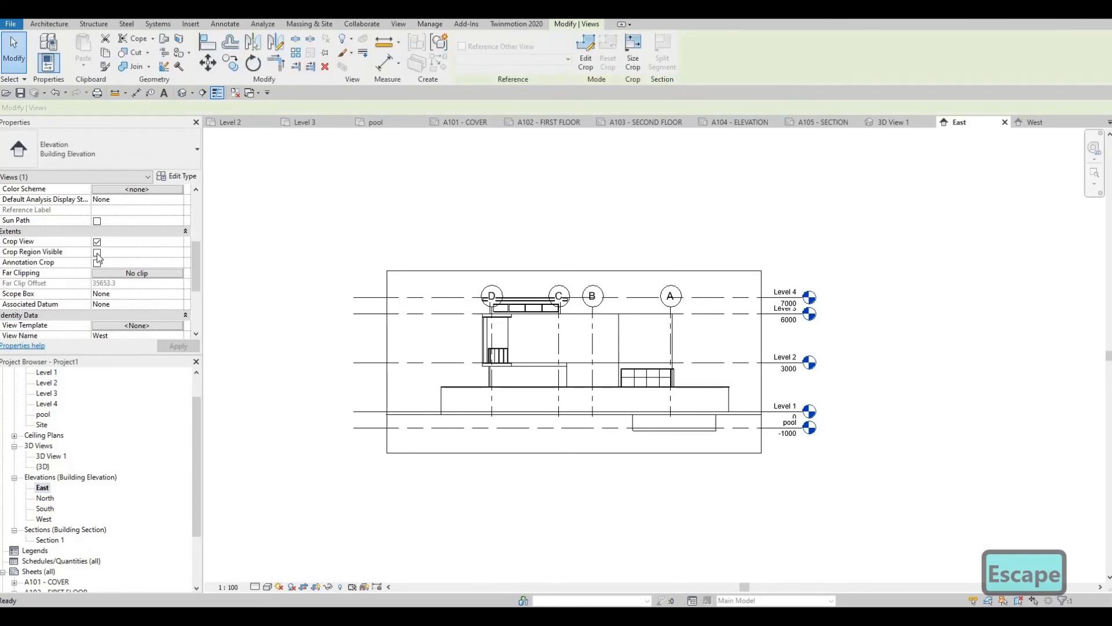
key("Escape")
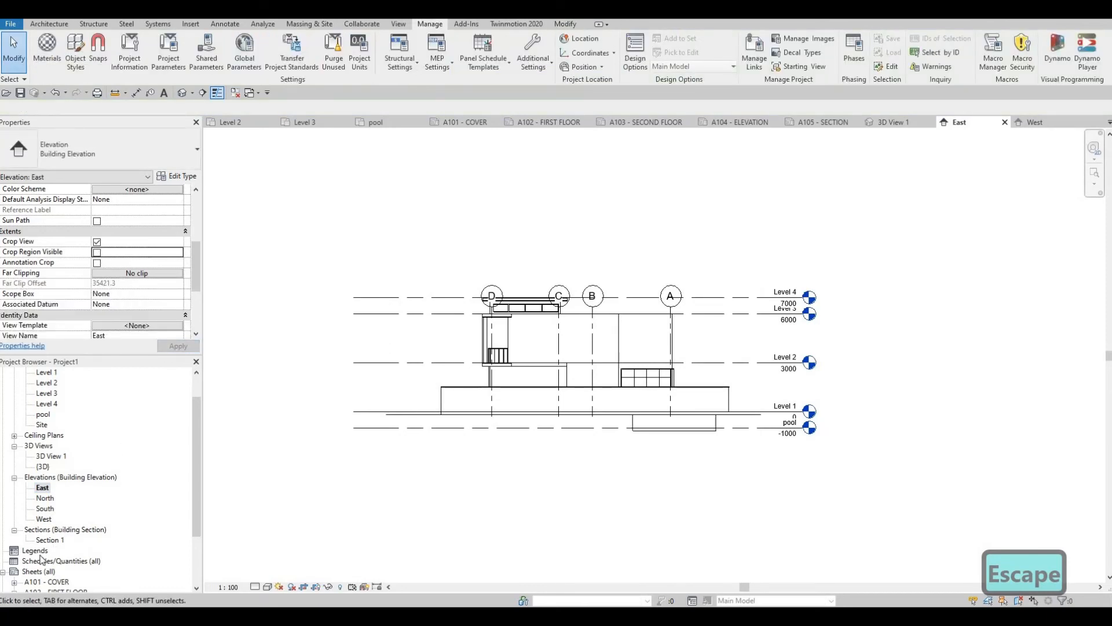
- On sheet A104 - ELEVATION, shift the West view title under its elevation and shorten the title line to the viewport's width
scroll(53, 555, "down", 2)
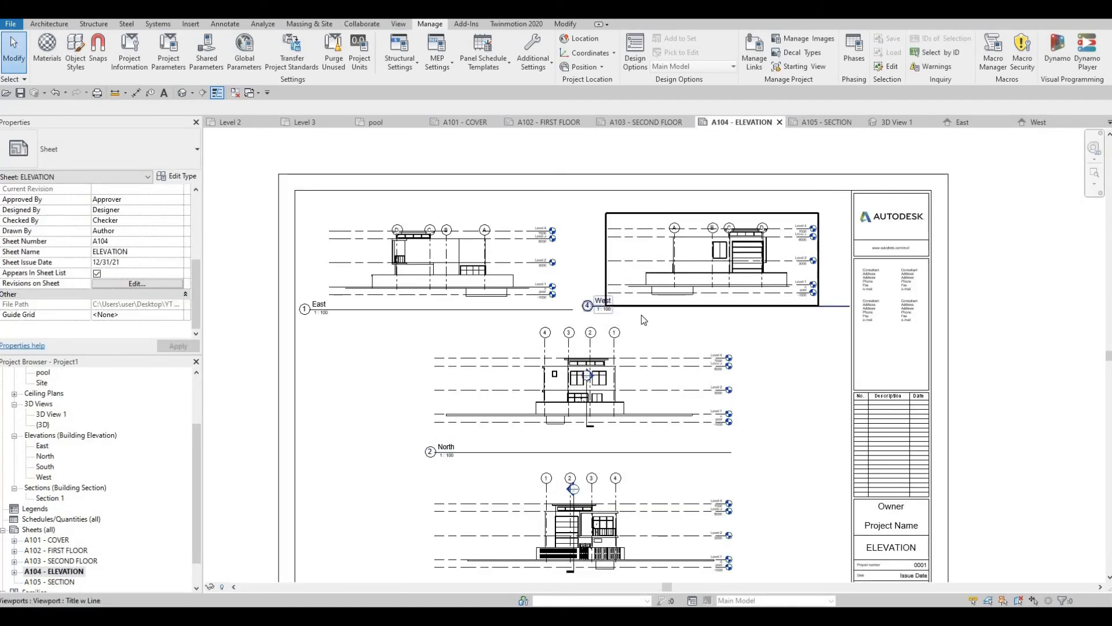
left_click(716, 291)
scroll(717, 290, "up", 2)
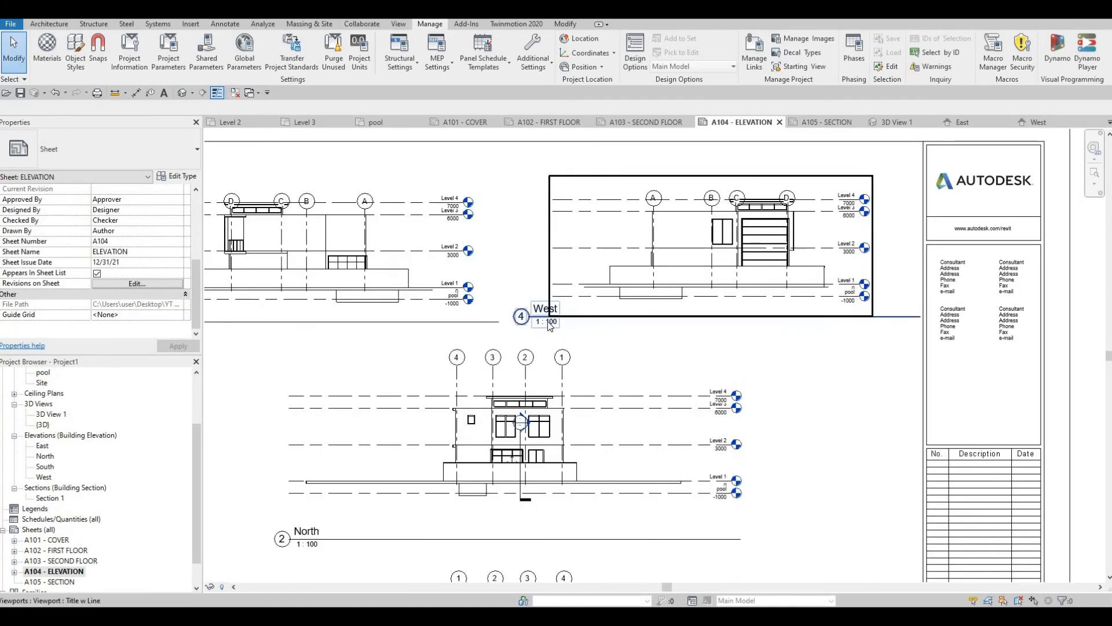
left_click_drag(588, 317, 630, 322)
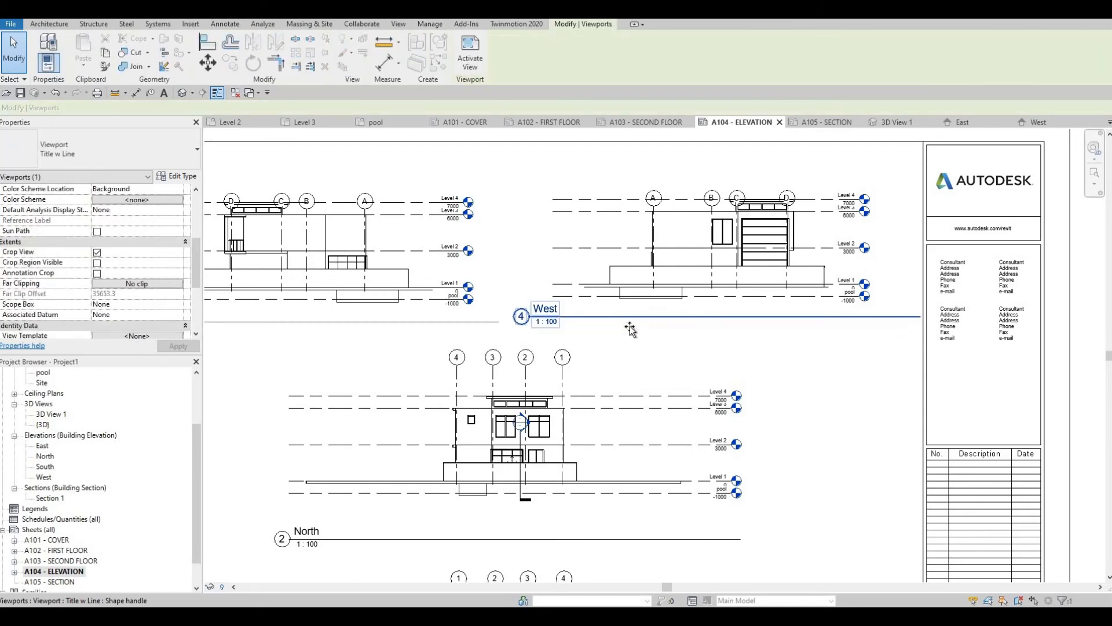
key("Escape")
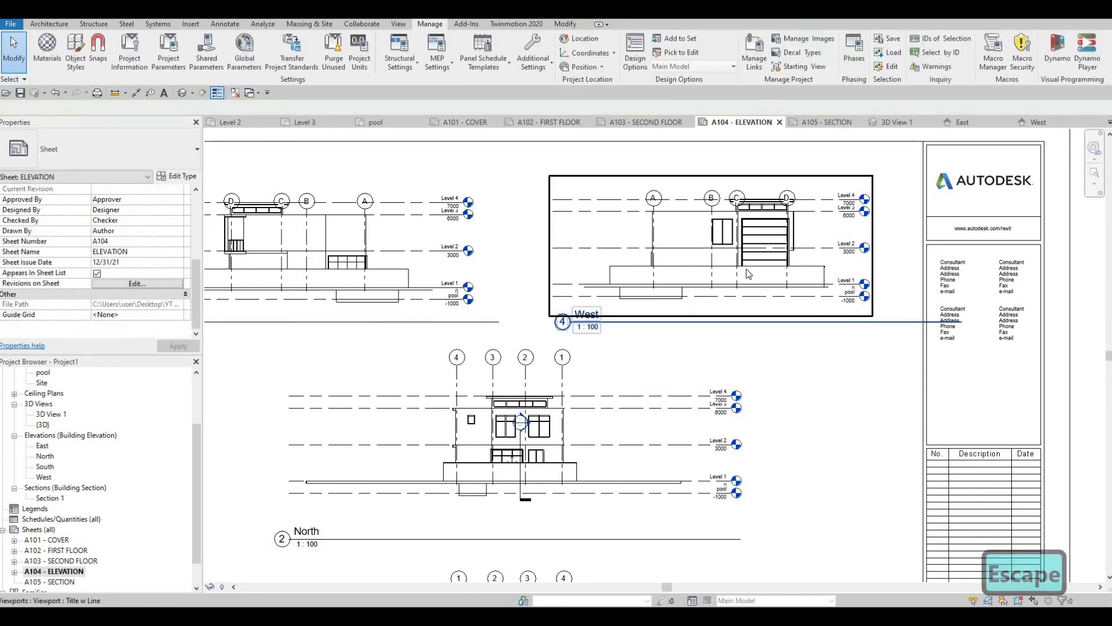
left_click_drag(963, 322, 854, 340)
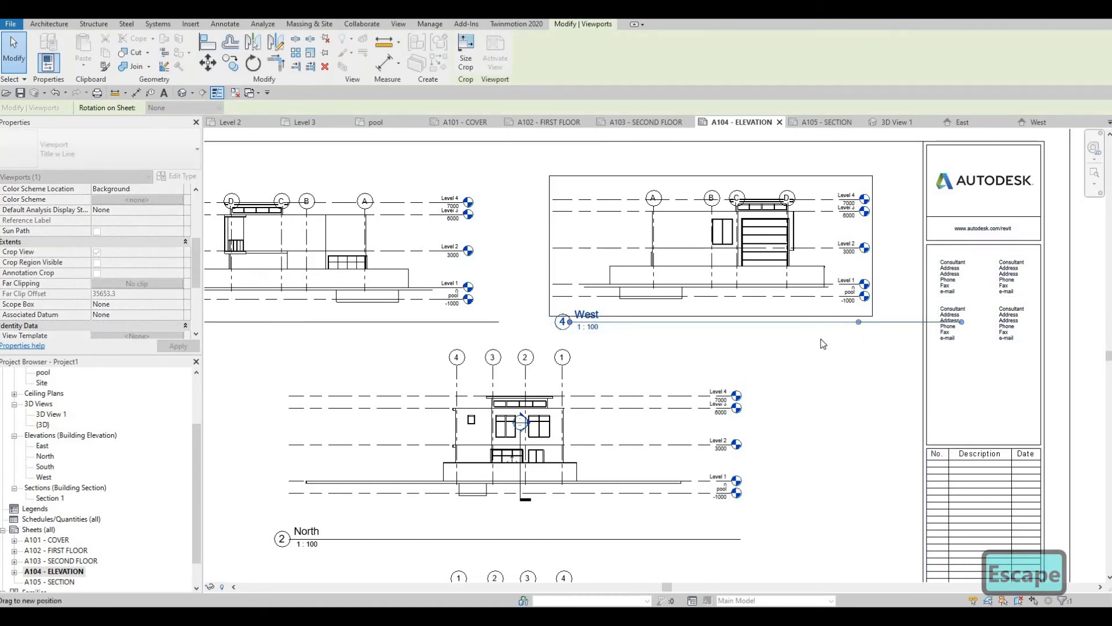
key("Escape")
- Shift the East view title under its elevation and shorten the title line to about the viewport's width
middle_click_drag(567, 339, 784, 366)
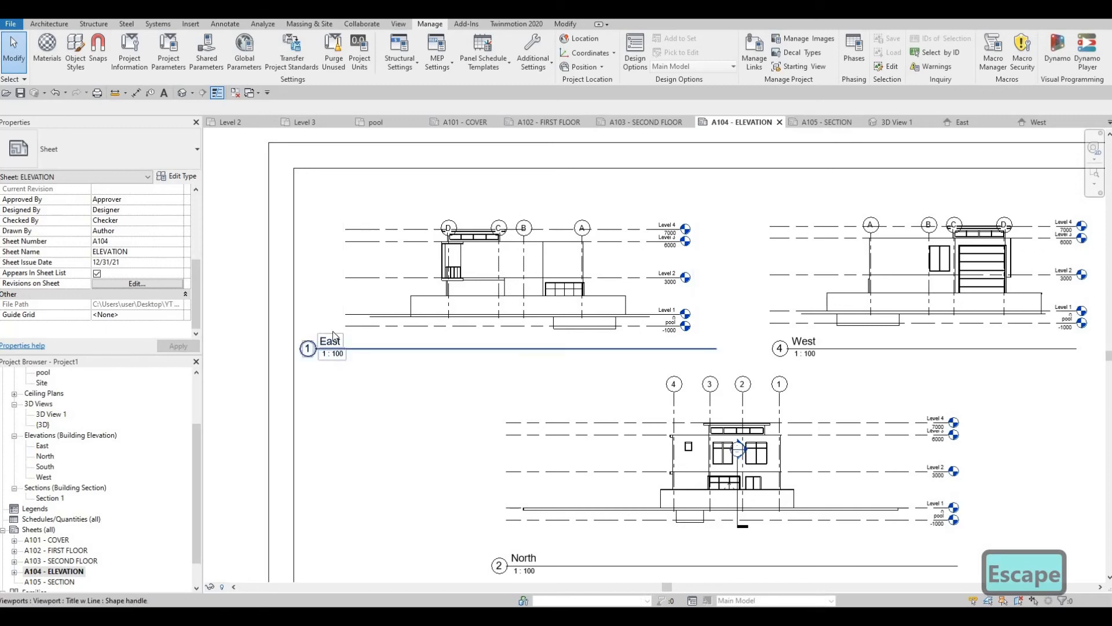
left_click(349, 349)
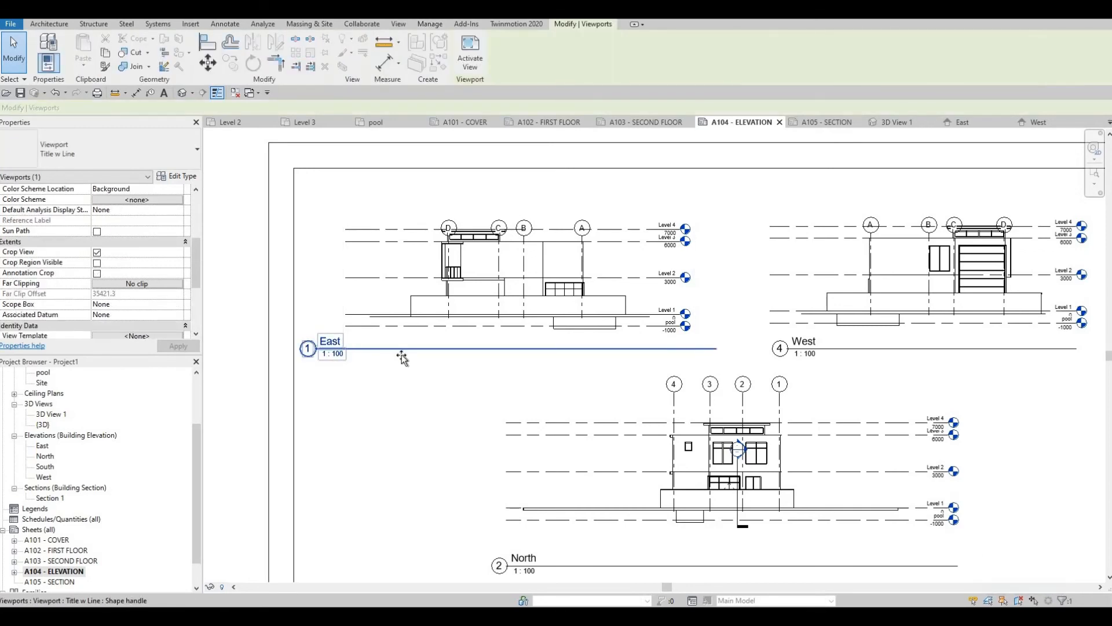
left_click_drag(389, 355, 428, 361)
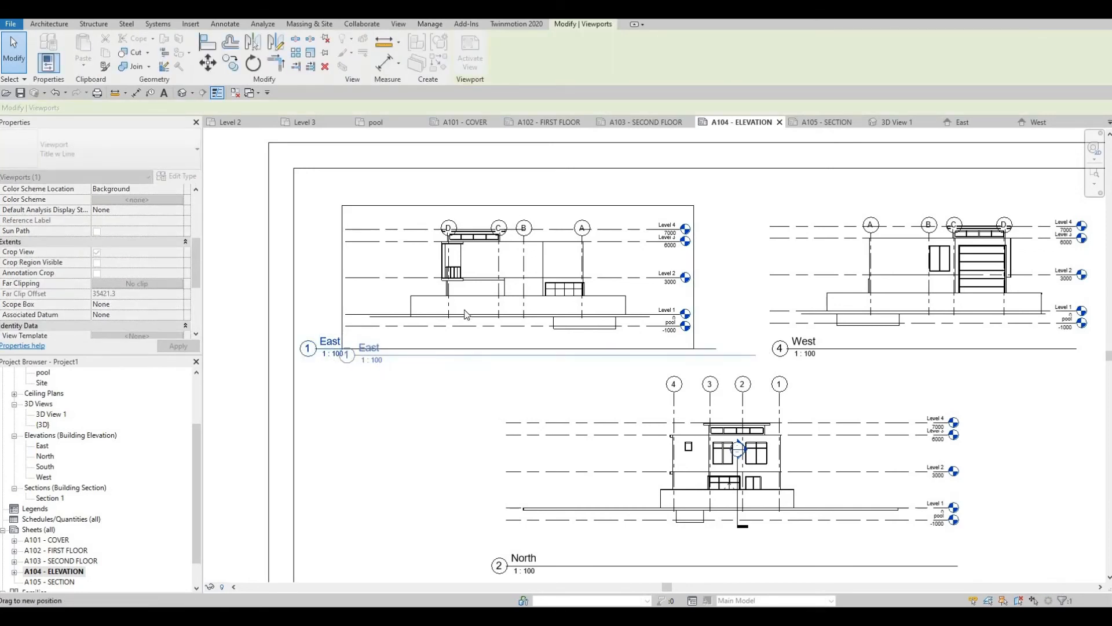
key("Escape")
left_click(759, 358)
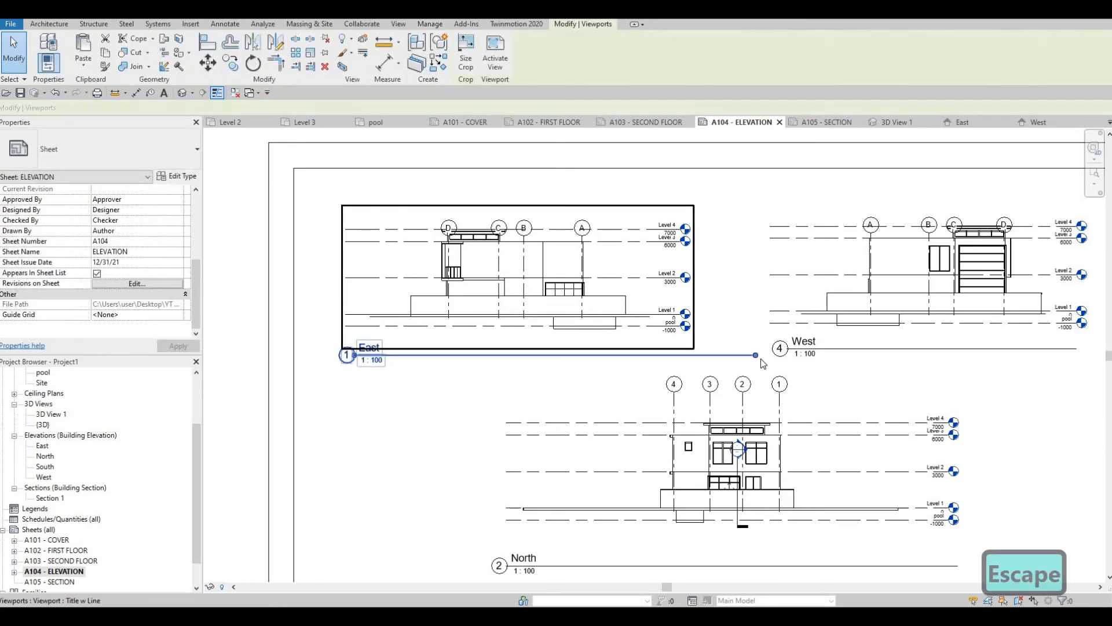
left_click_drag(758, 356, 674, 361)
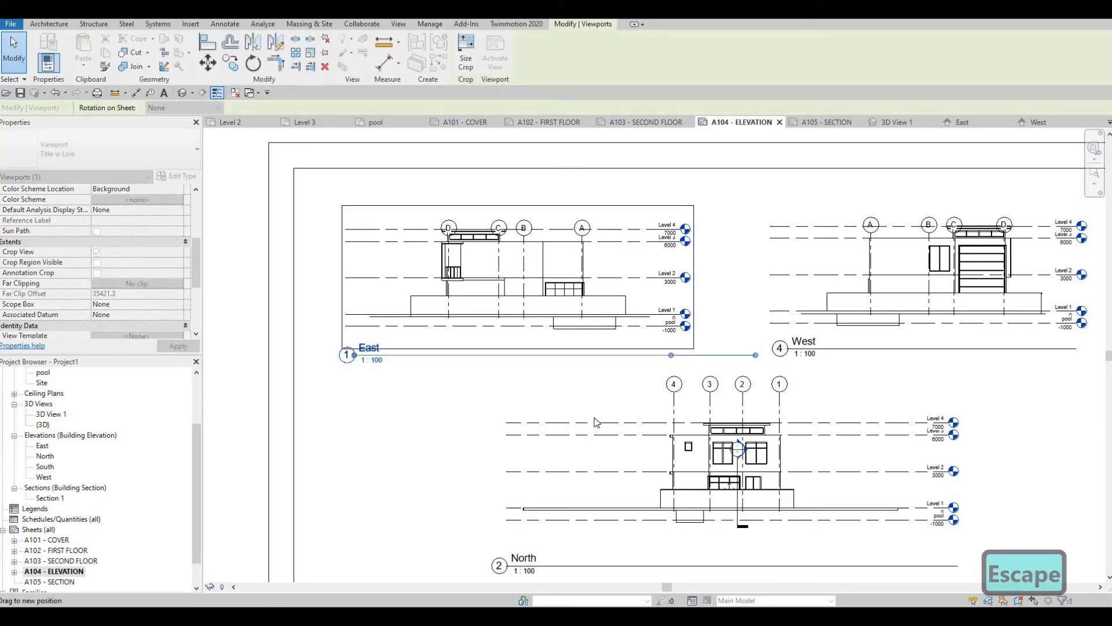
- Check the North and South elevations on the sheet and open the Level 1 floor plan
middle_click_drag(655, 401, 641, 226)
scroll(653, 385, "down", 4)
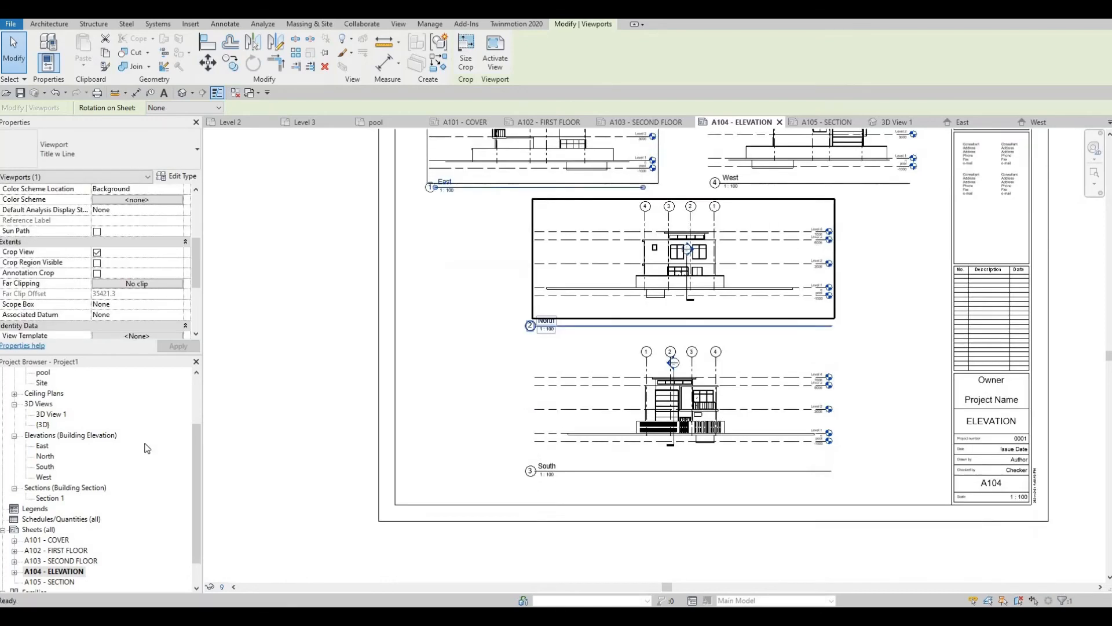
key("Escape")
scroll(60, 566, "down", 1)
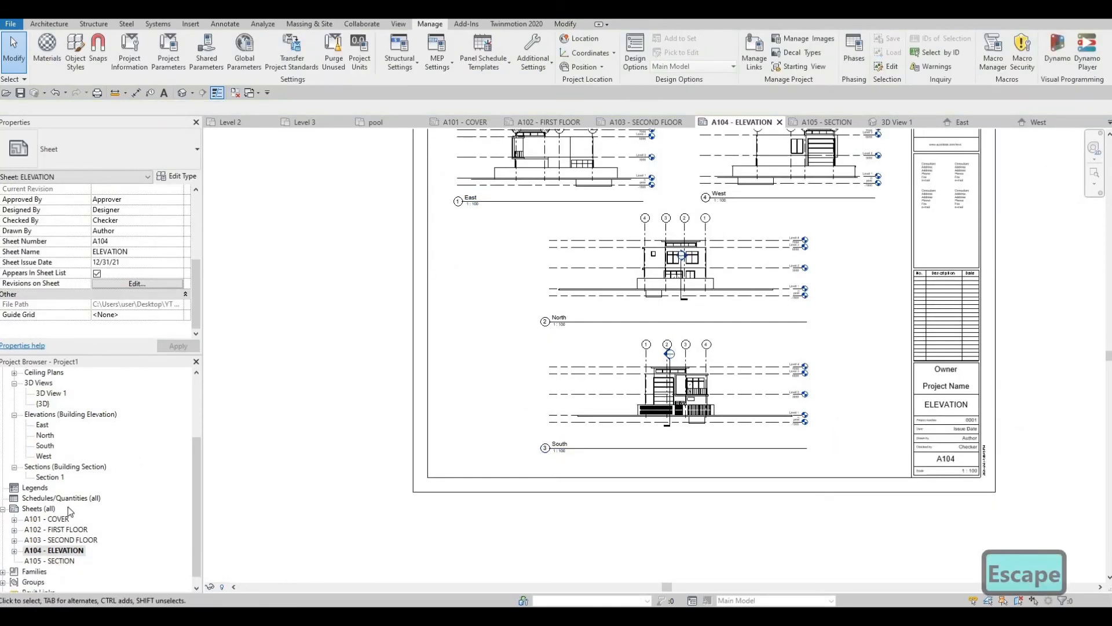
scroll(62, 512, "up", 5)
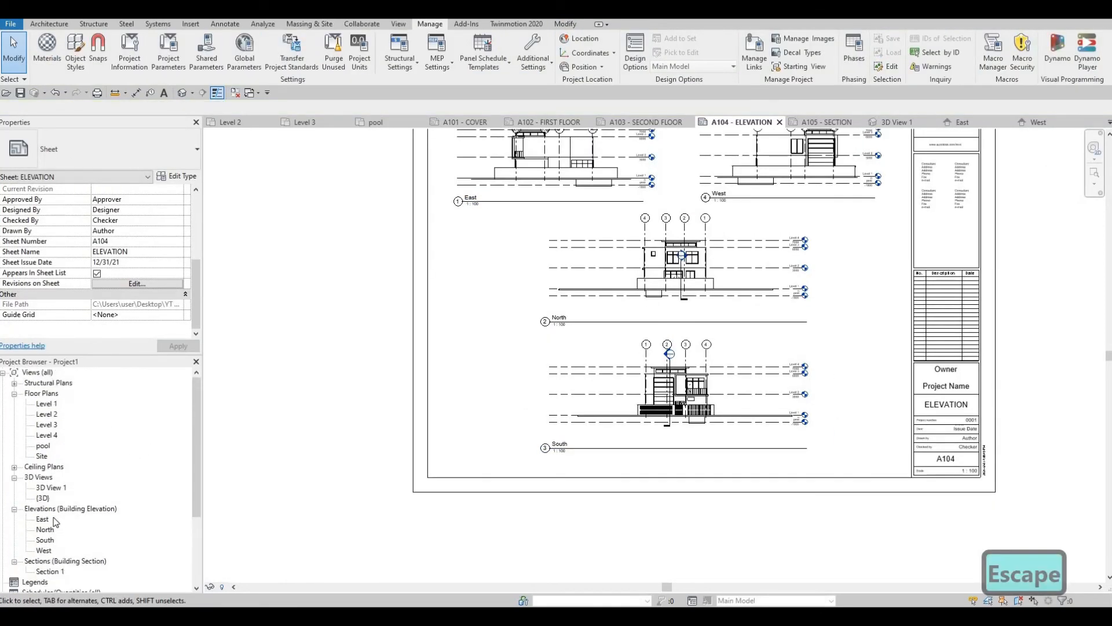
scroll(45, 545, "down", 1)
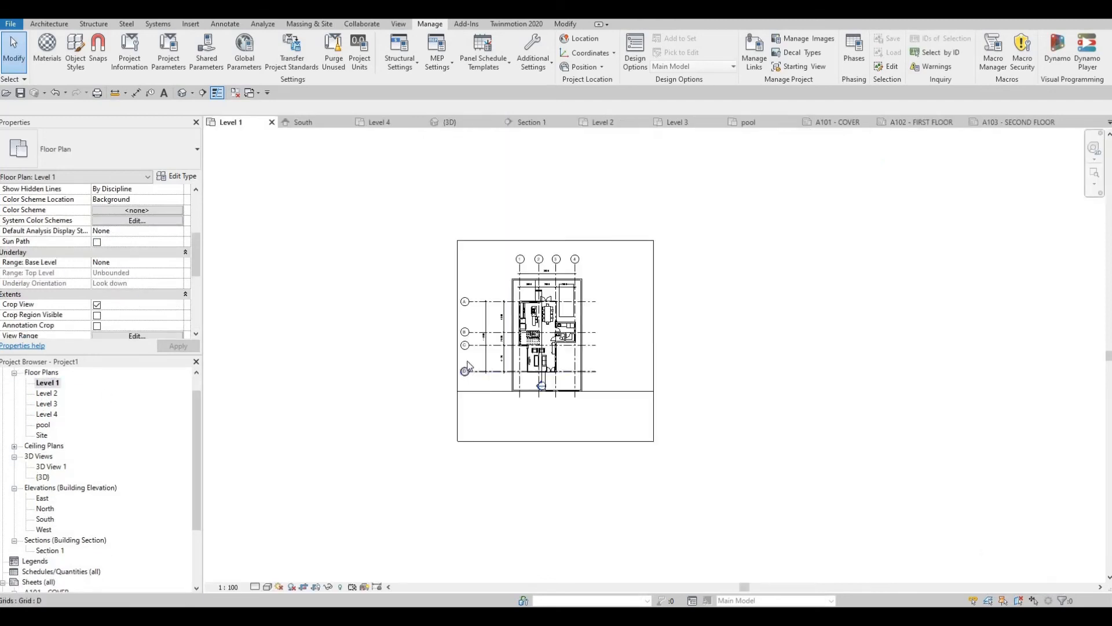
- Cut a horizontal building section across the Level 1 plan between grids B and C, passing through the staircase and looking towards grid A
scroll(467, 363, "up", 2)
scroll(591, 278, "up", 1)
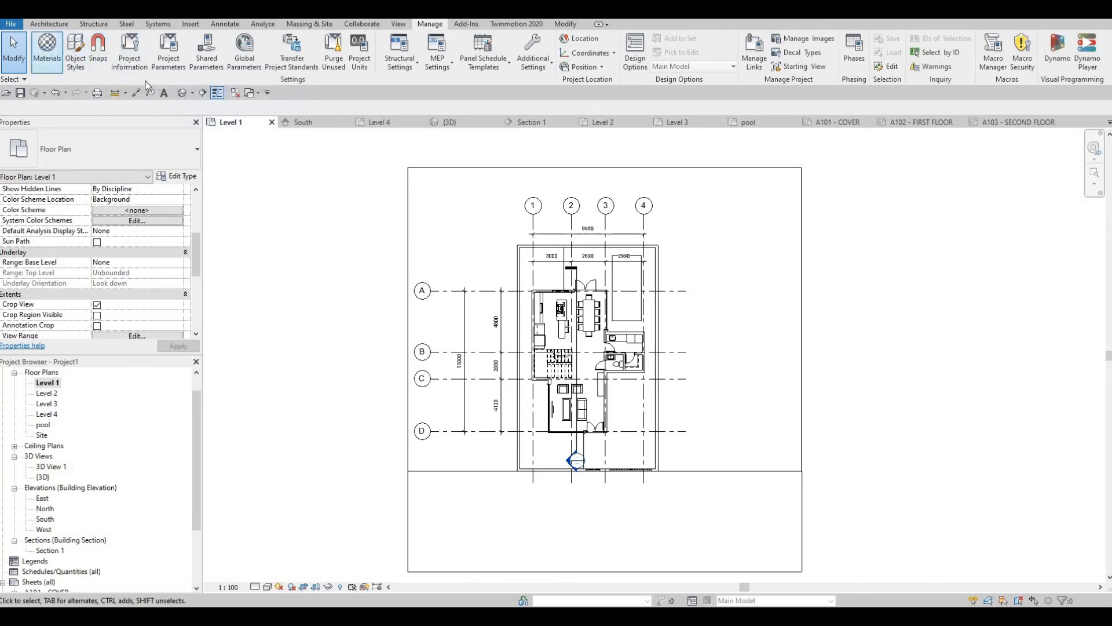
left_click(204, 93)
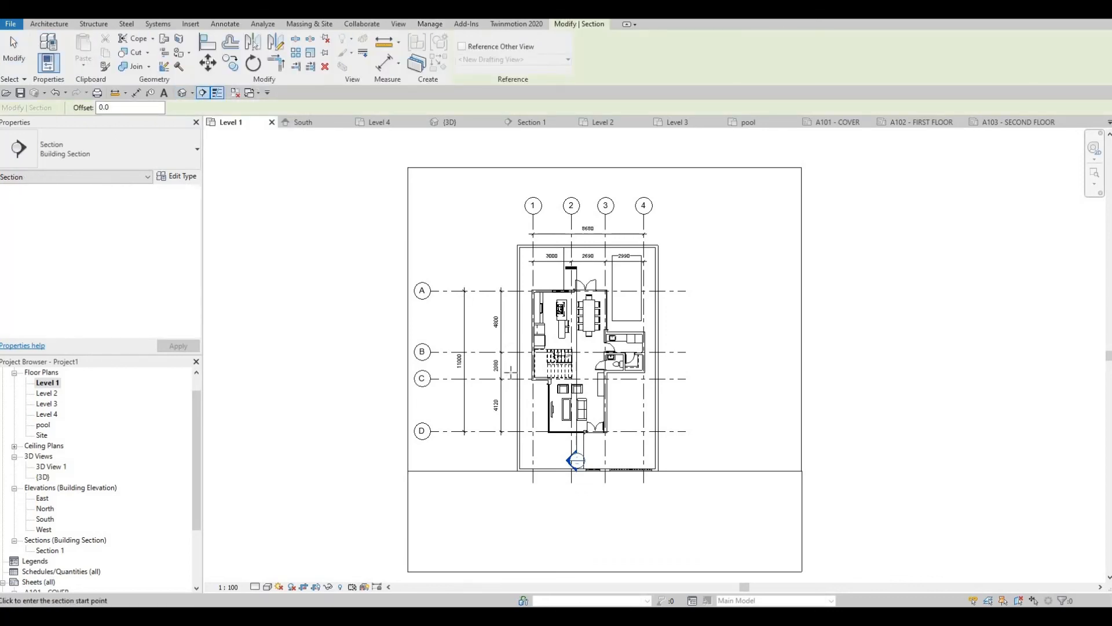
scroll(511, 373, "up", 2)
left_click(499, 371)
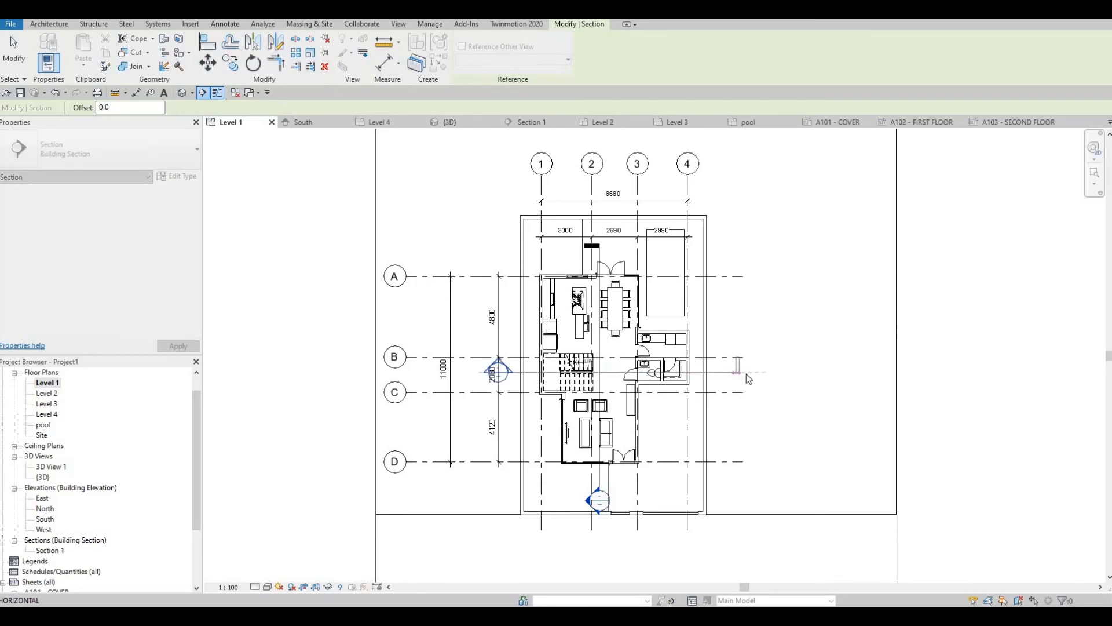
scroll(574, 391, "up", 3)
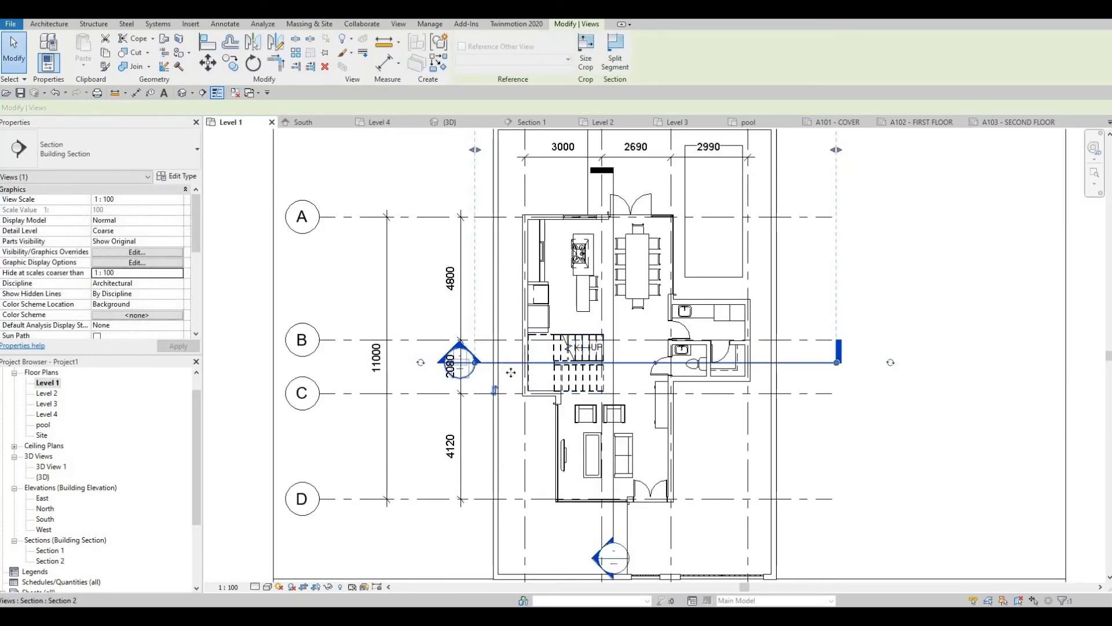
mouse_move(512, 379)
left_mouse_down()
mouse_move(511, 355)
mouse_move(510, 378)
left_mouse_up()
scroll(424, 329, "down", 2)
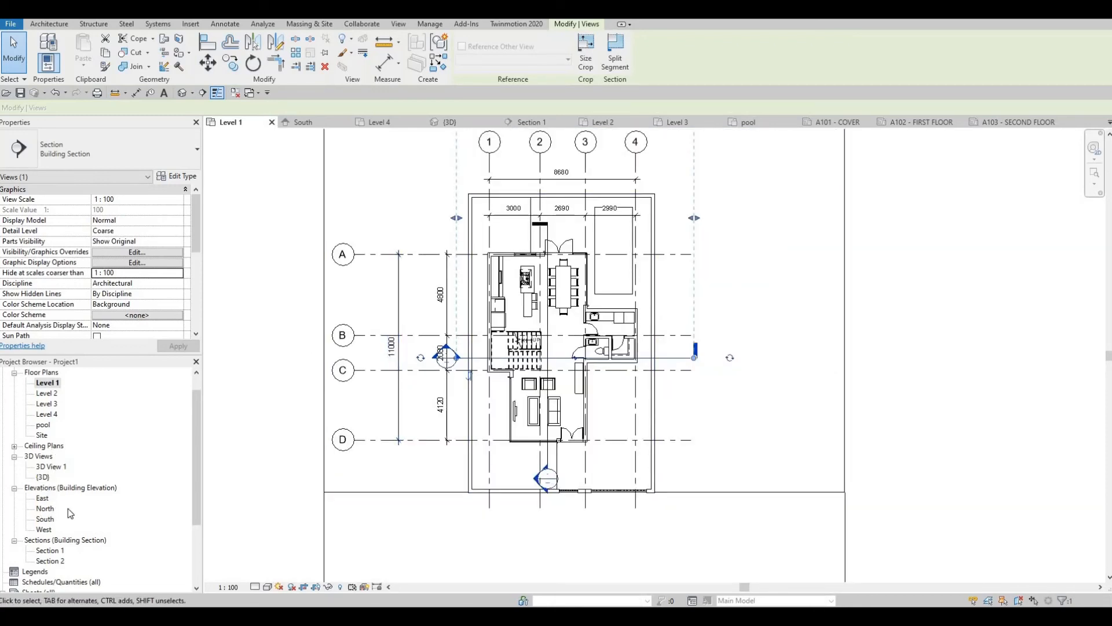
- Open sheet A105 - SECTION and place the Section 1 view in its upper half
scroll(52, 539, "down", 3)
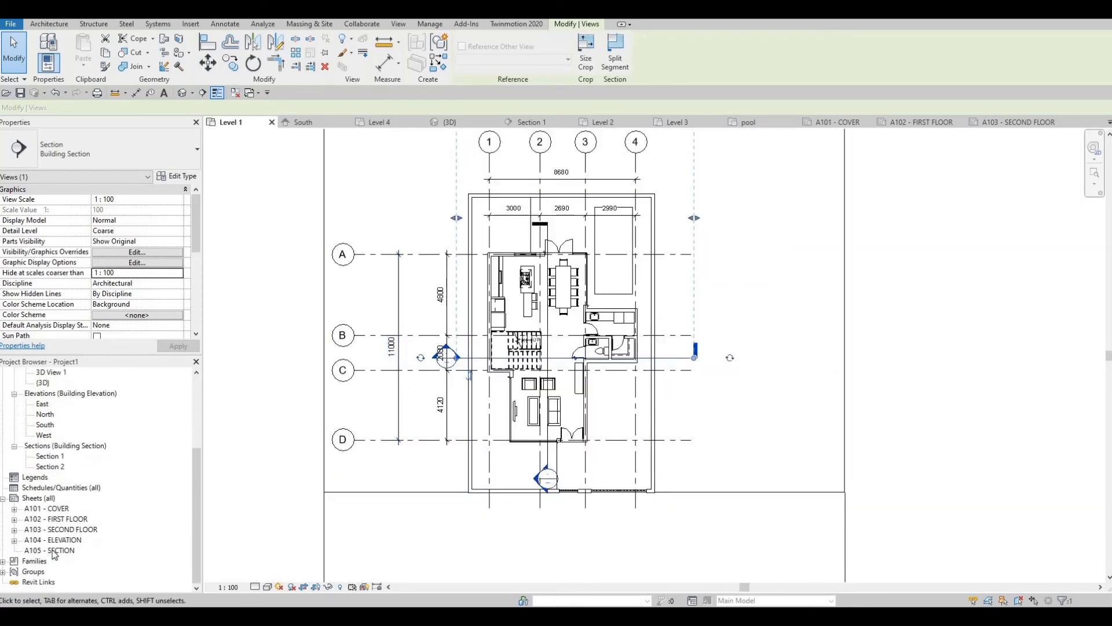
double_click(53, 551)
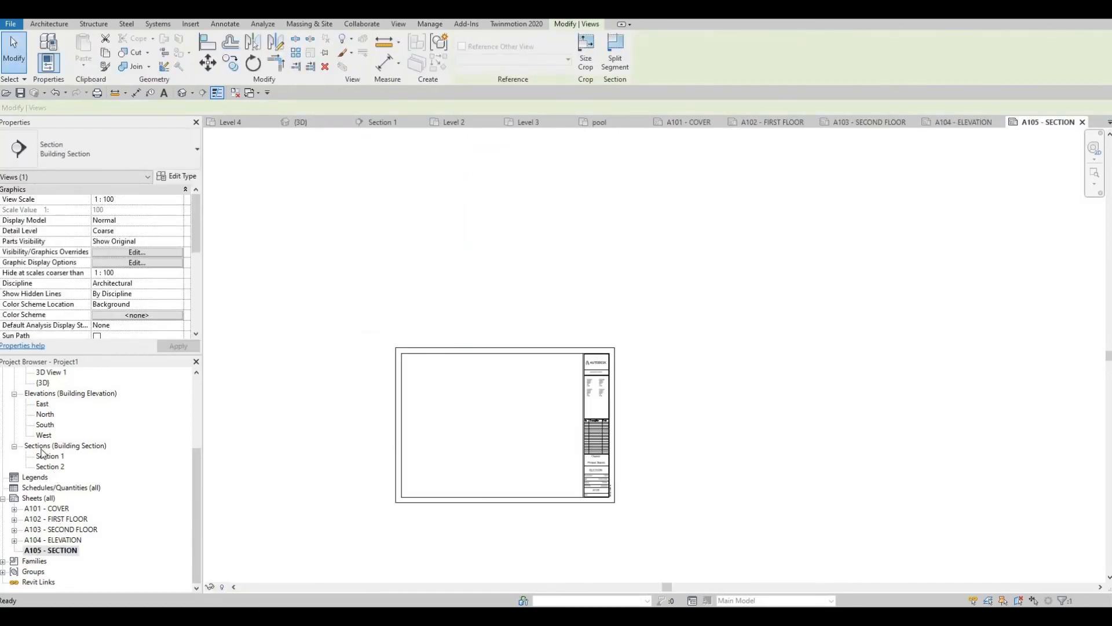
left_click_drag(48, 460, 491, 383)
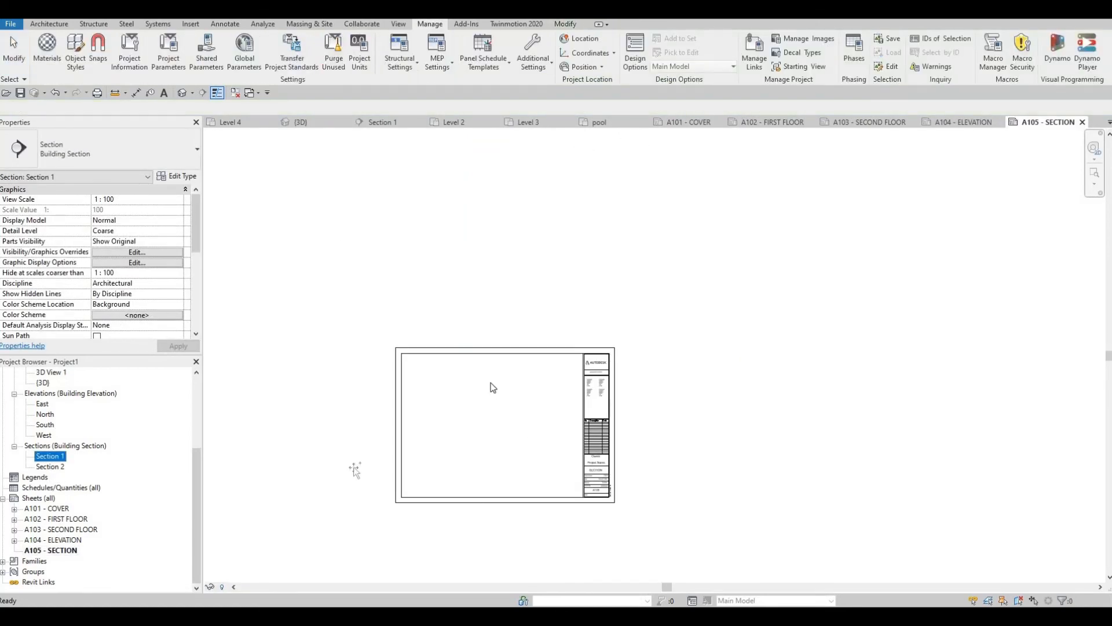
left_click(485, 384)
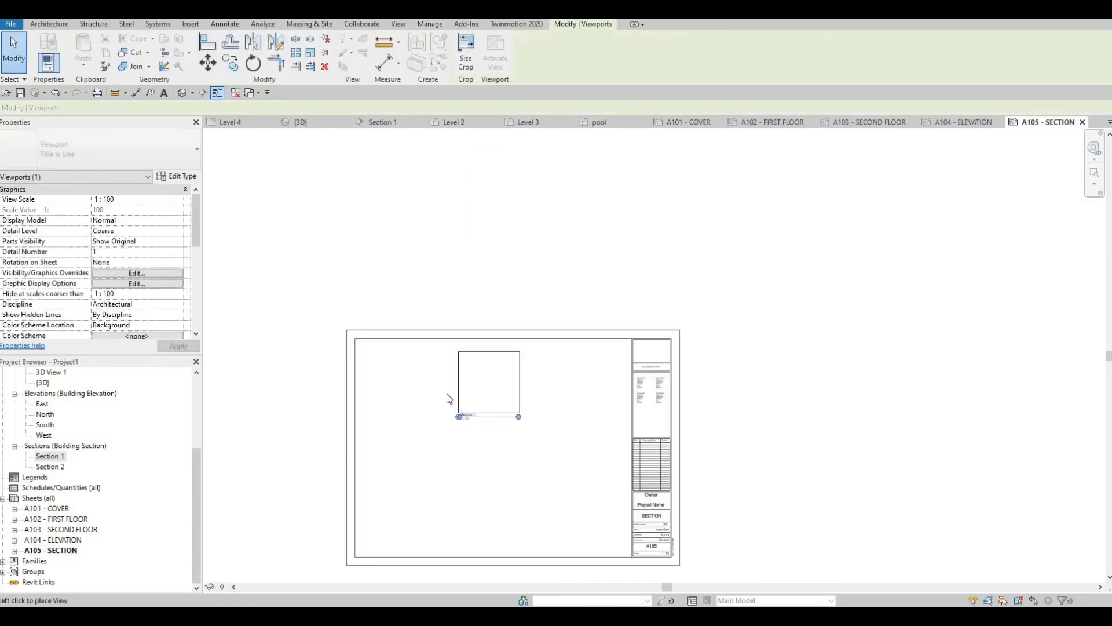
- Place the Section 2 view directly below Section 1 on the sheet and check both viewports
left_click(51, 467)
left_click_drag(459, 473, 484, 474)
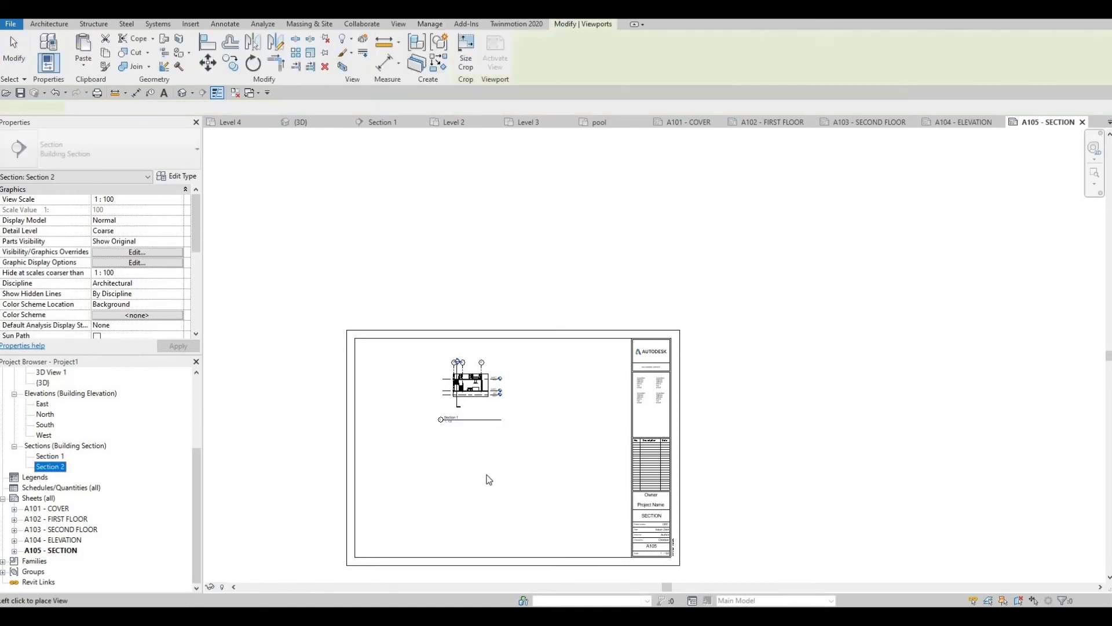
left_click(484, 475)
scroll(484, 381, "up", 2)
scroll(470, 381, "up", 3)
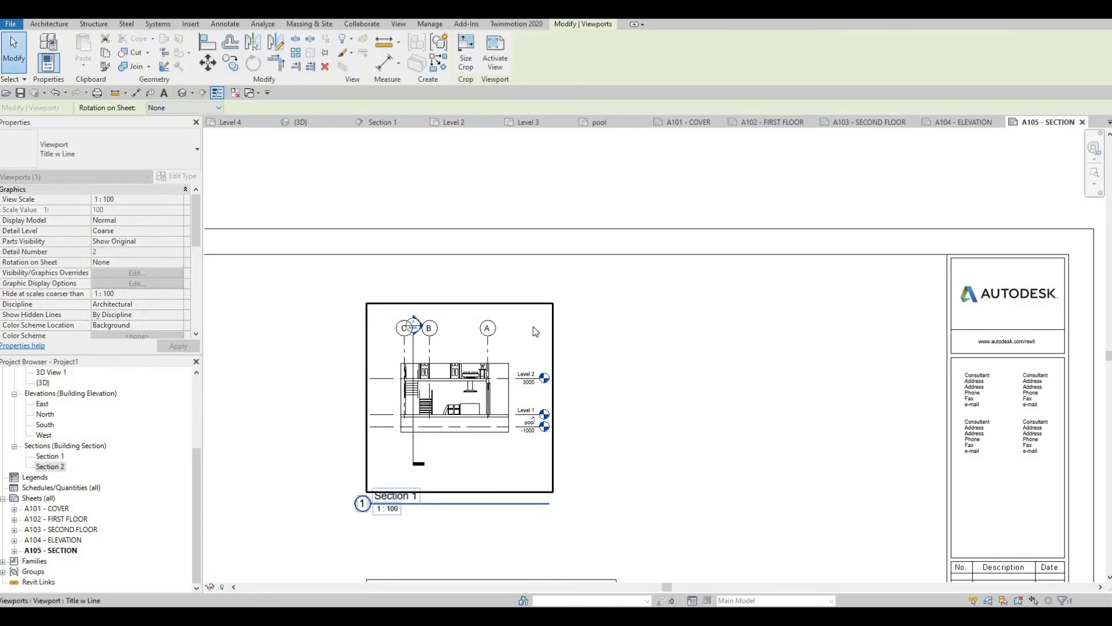
scroll(522, 442, "down", 2)
middle_click_drag(475, 485, 549, 302)
scroll(506, 300, "up", 1)
scroll(507, 304, "down", 1)
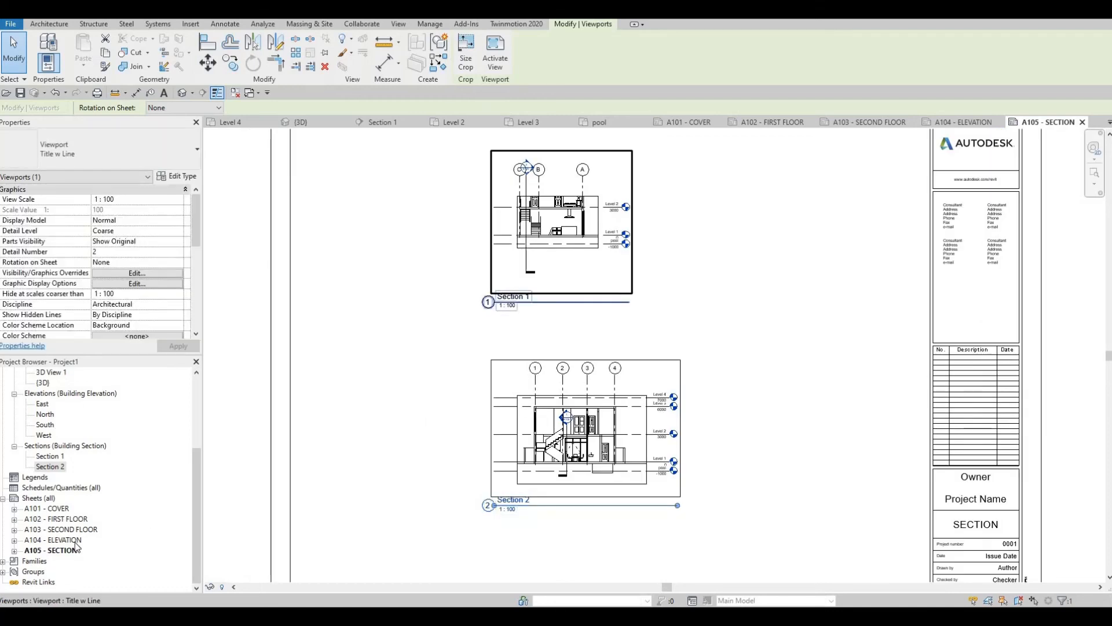
- Open the Section 1 view and extend its crop region up to Level 4 and sideways past grid D and the boundary wall
scroll(50, 496, "up", 1)
double_click(50, 487)
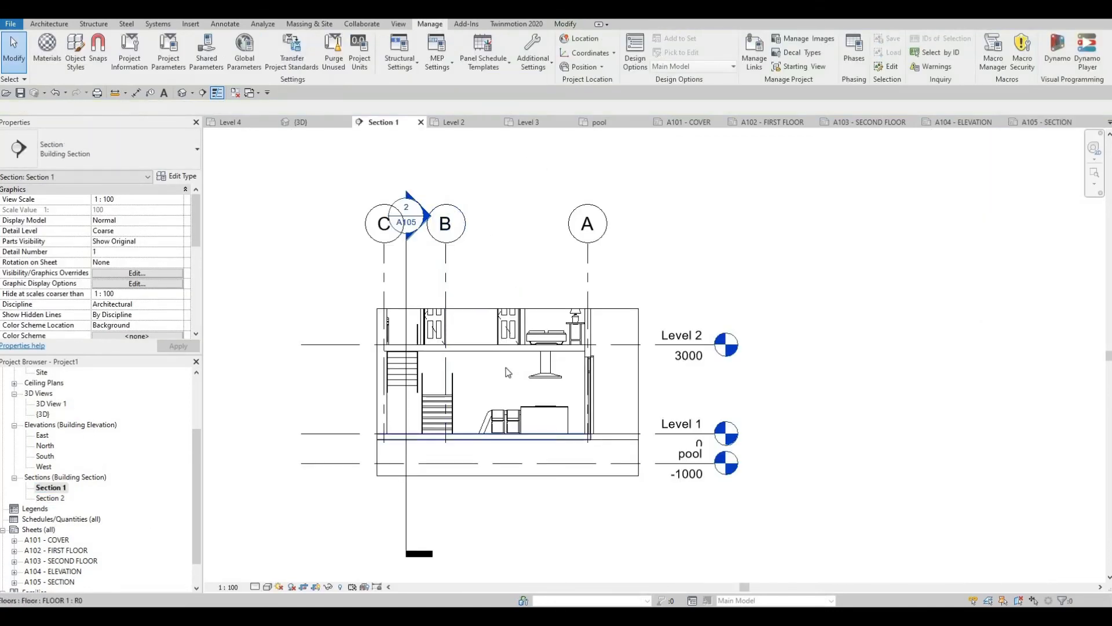
scroll(506, 369, "down", 1)
middle_click_drag(505, 371, 610, 374)
left_click(510, 380)
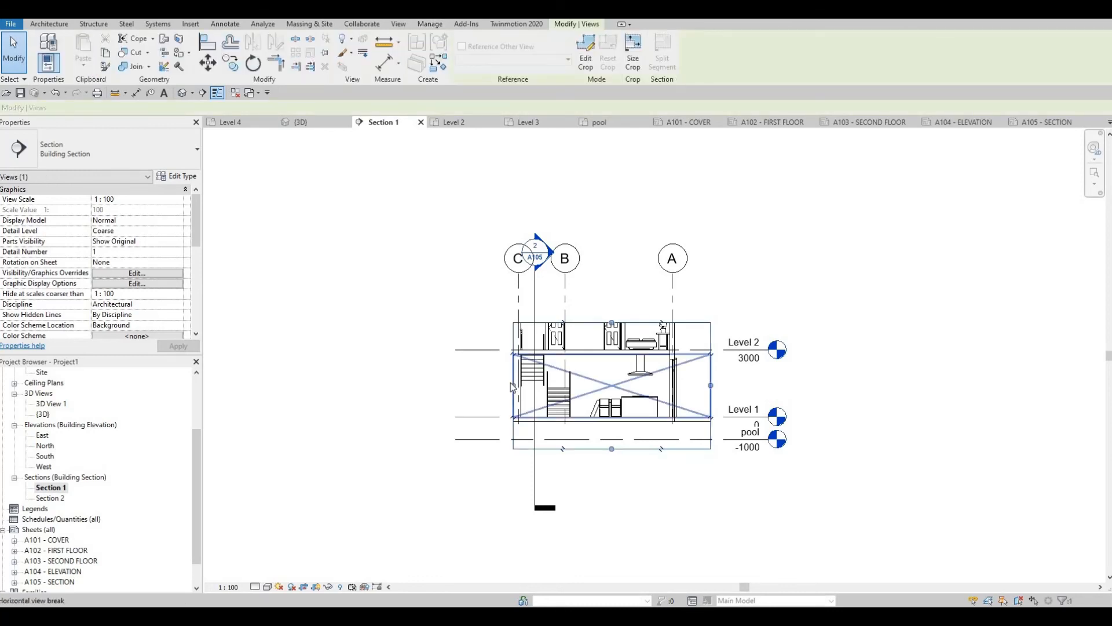
left_click_drag(444, 374, 444, 380)
left_click_drag(578, 322, 577, 259)
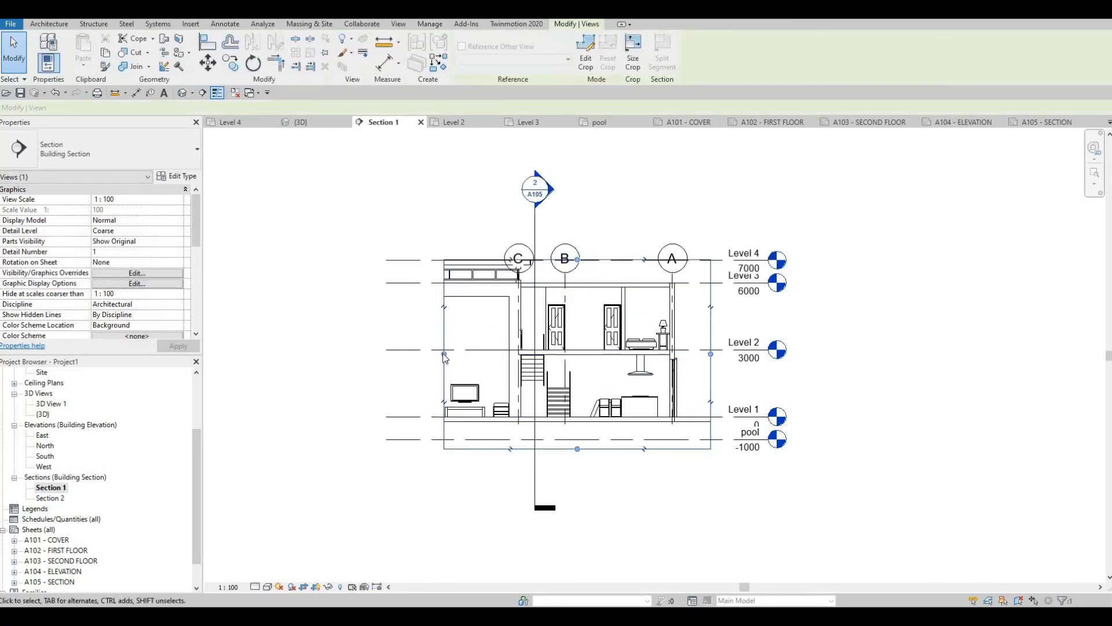
left_click_drag(444, 353, 308, 352)
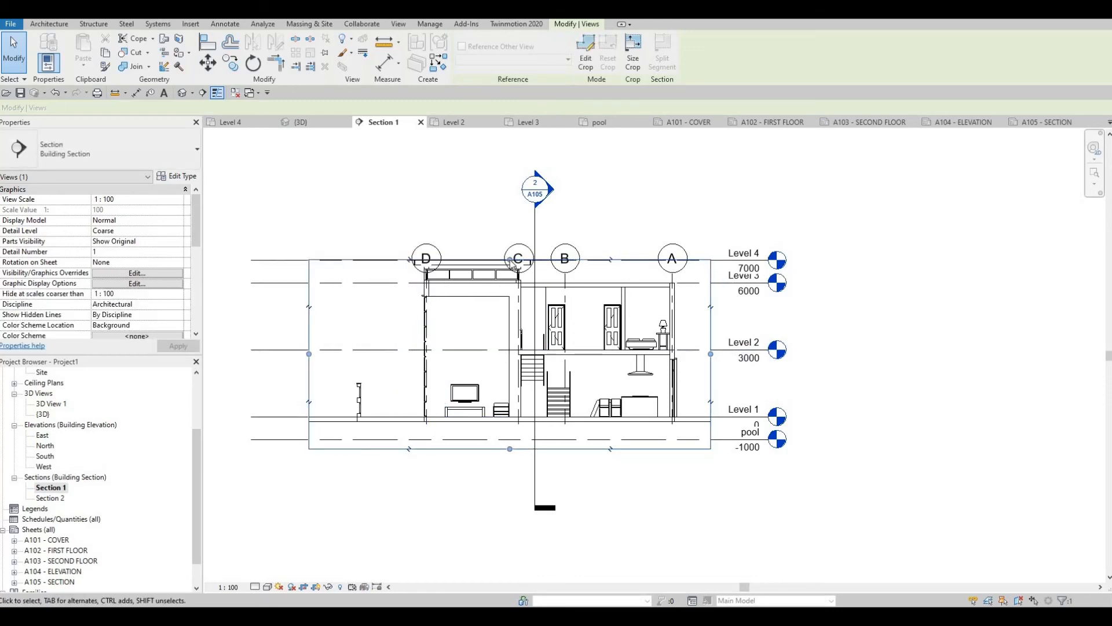
- Raise the crop region's upper edge above Level 4 and pull its outer edge beyond grid D in closer to the boundary wall
left_click(339, 357)
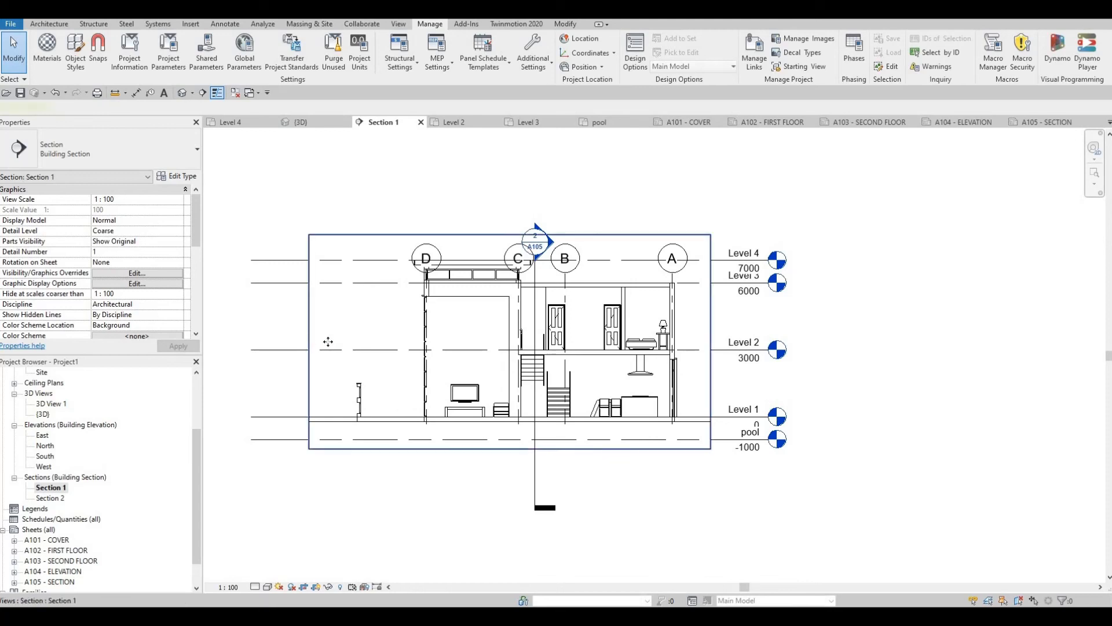
left_click(311, 341)
left_click_drag(309, 341, 341, 339)
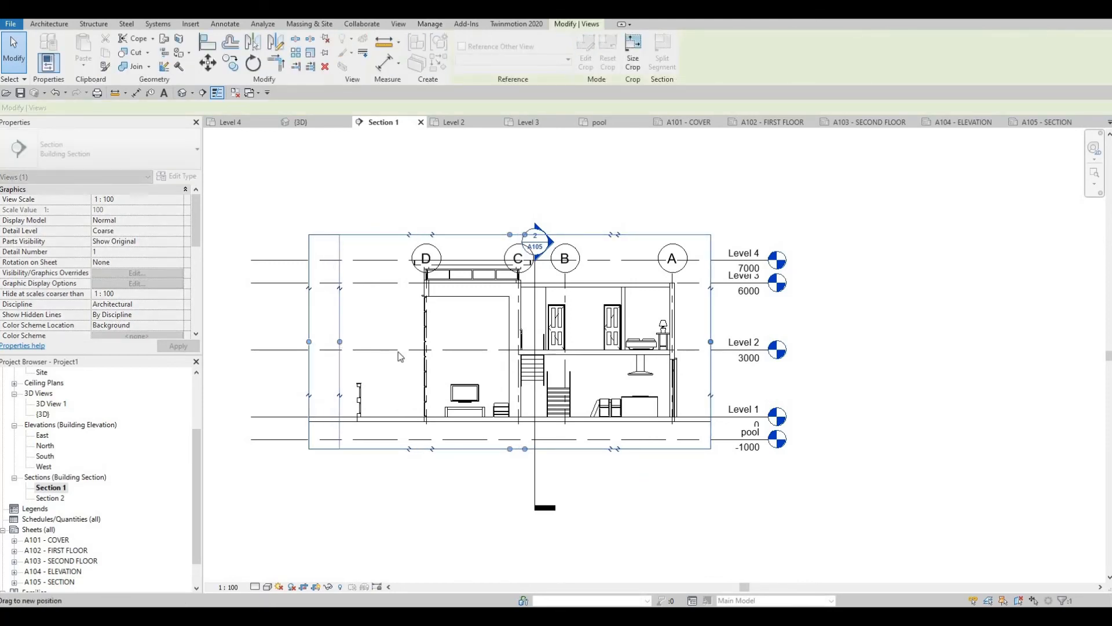
key("Escape")
- Try to raise the grid B bubble above the roof in Section 1, and undo the move
left_click(435, 267)
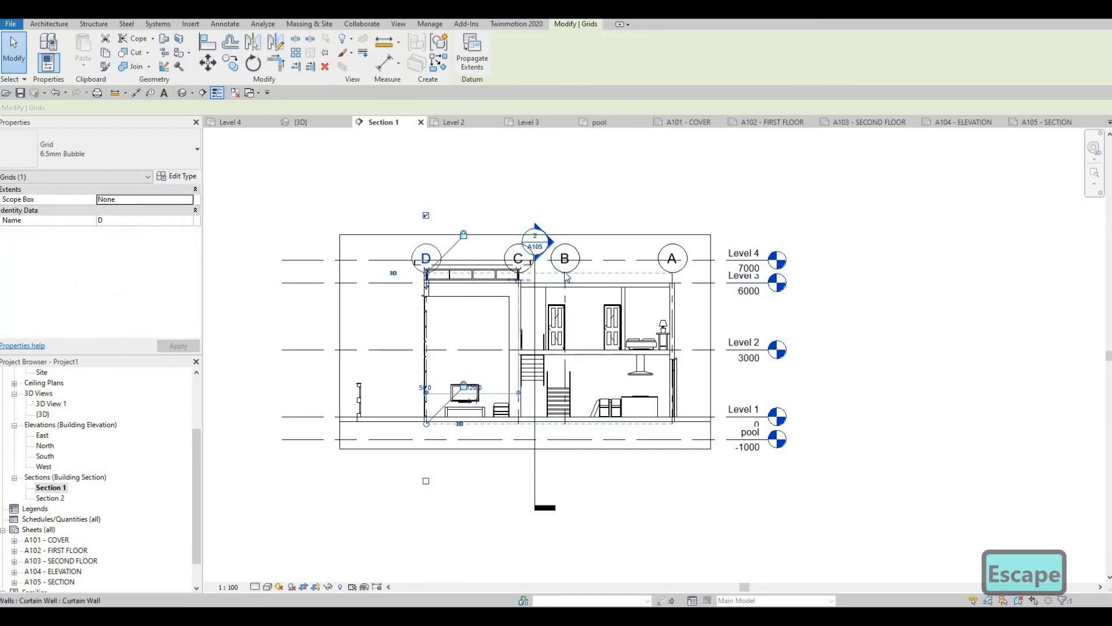
left_click_drag(566, 259, 566, 236)
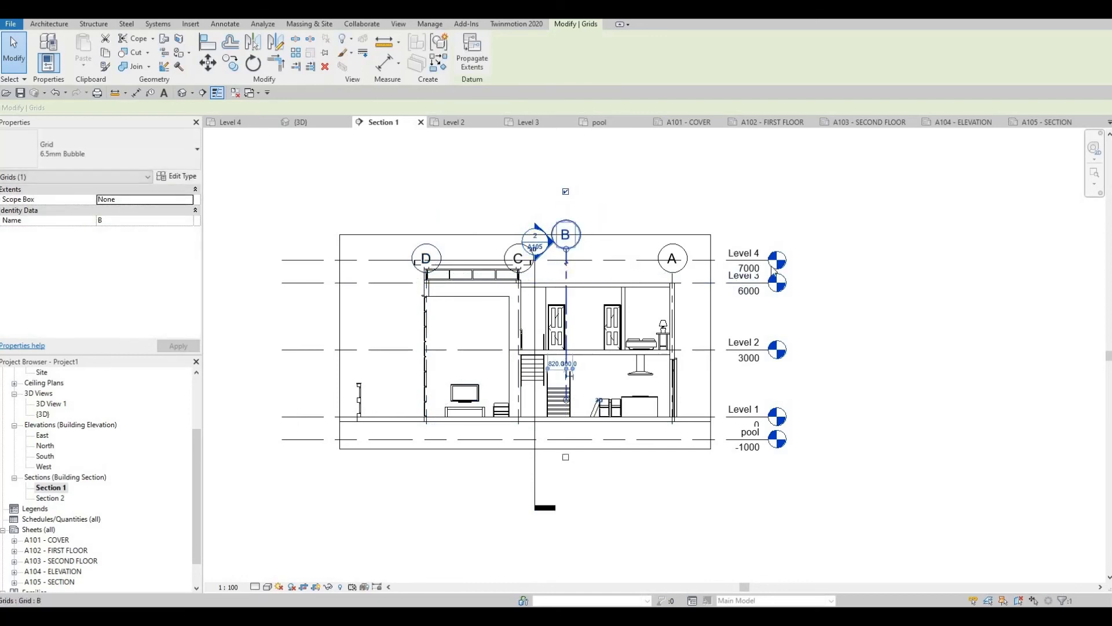
key("ctrl+z")
- Raise the aligned bubbles of grids A to D above the roof in Section 1 by stretching the end of grid A
scroll(732, 251, "up", 3)
key("Escape")
left_click(592, 299)
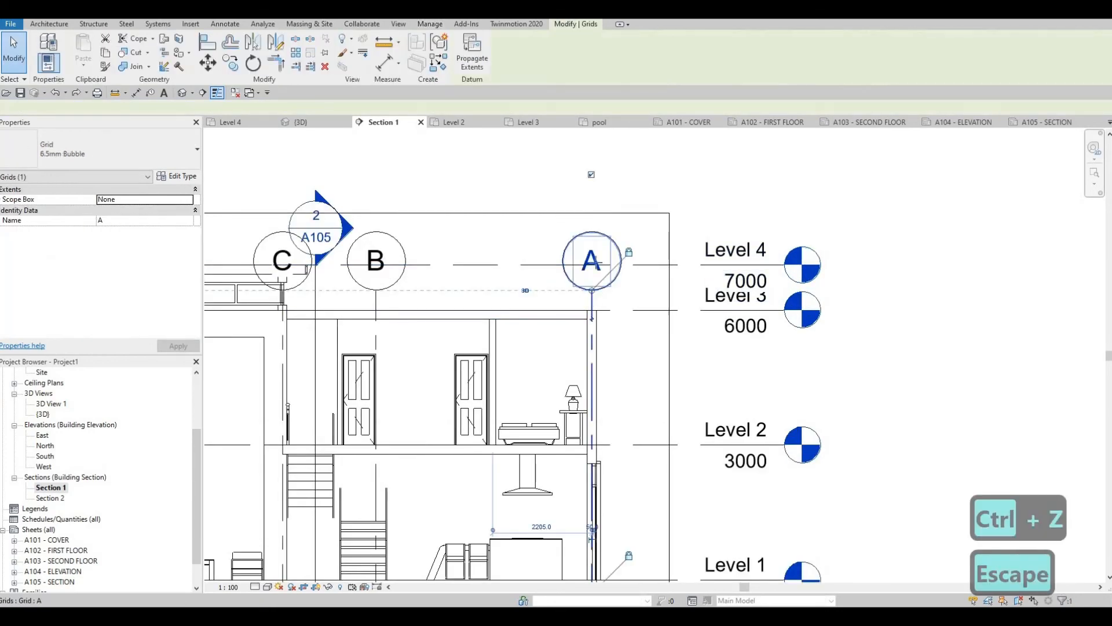
left_click_drag(592, 290, 592, 233)
scroll(672, 288, "down", 3)
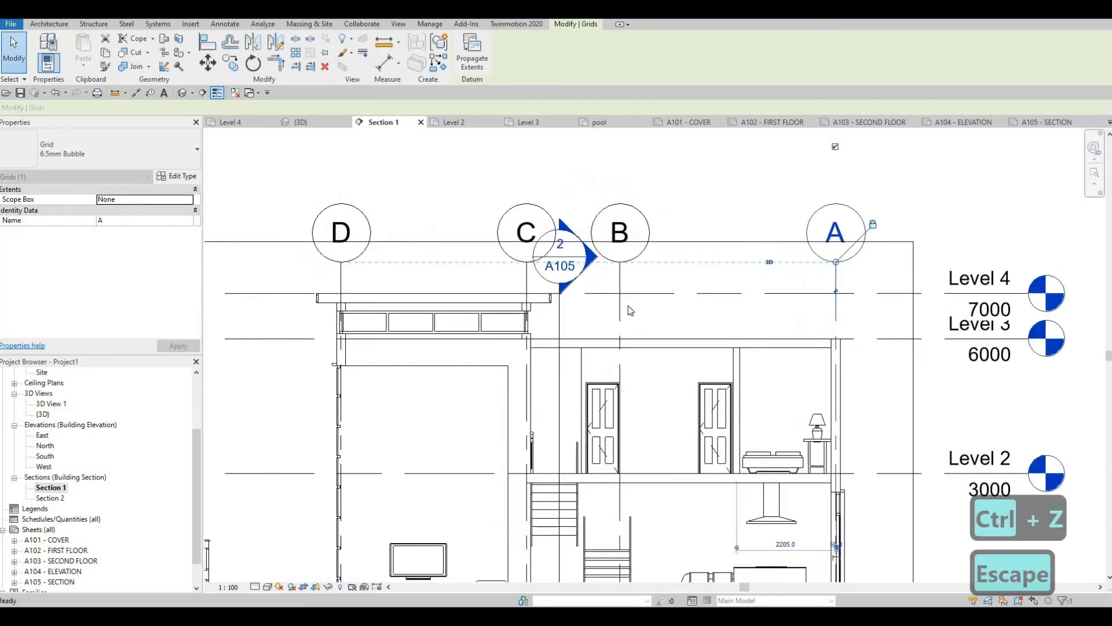
key("Escape")
- Hide the crop region boundary in the Section 1 view while keeping the view cropped
scroll(334, 293, "down", 3)
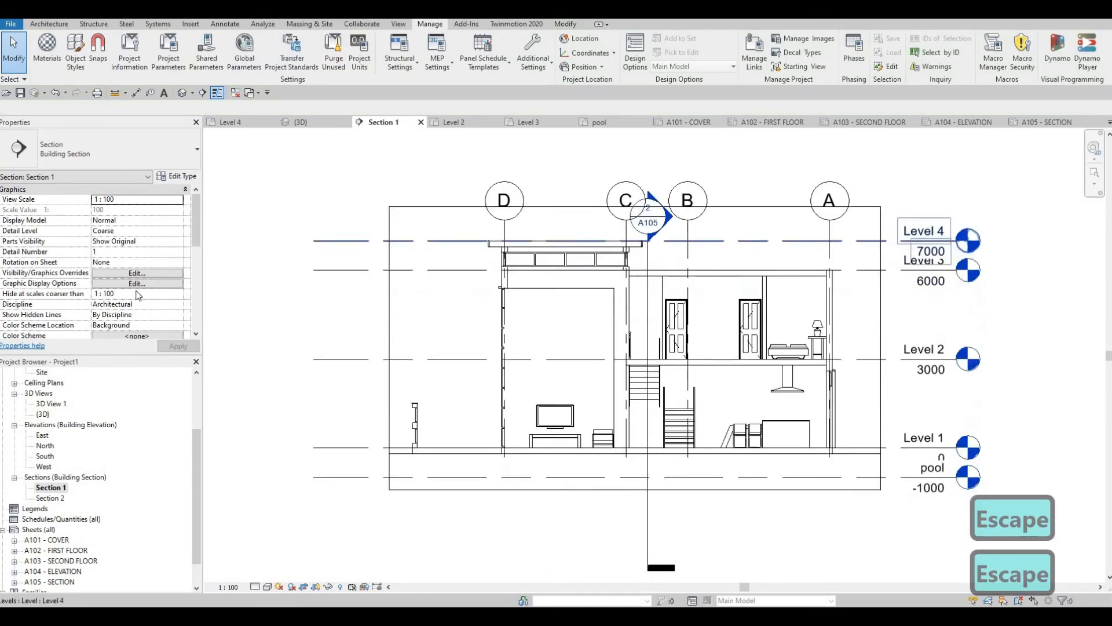
scroll(98, 290, "down", 3)
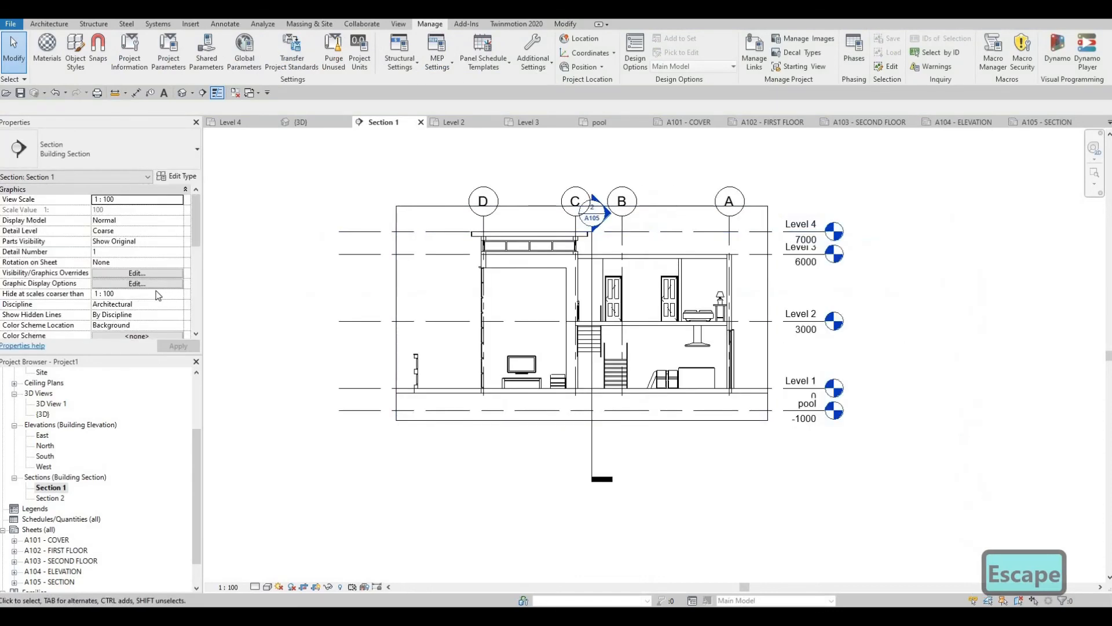
left_click(169, 347)
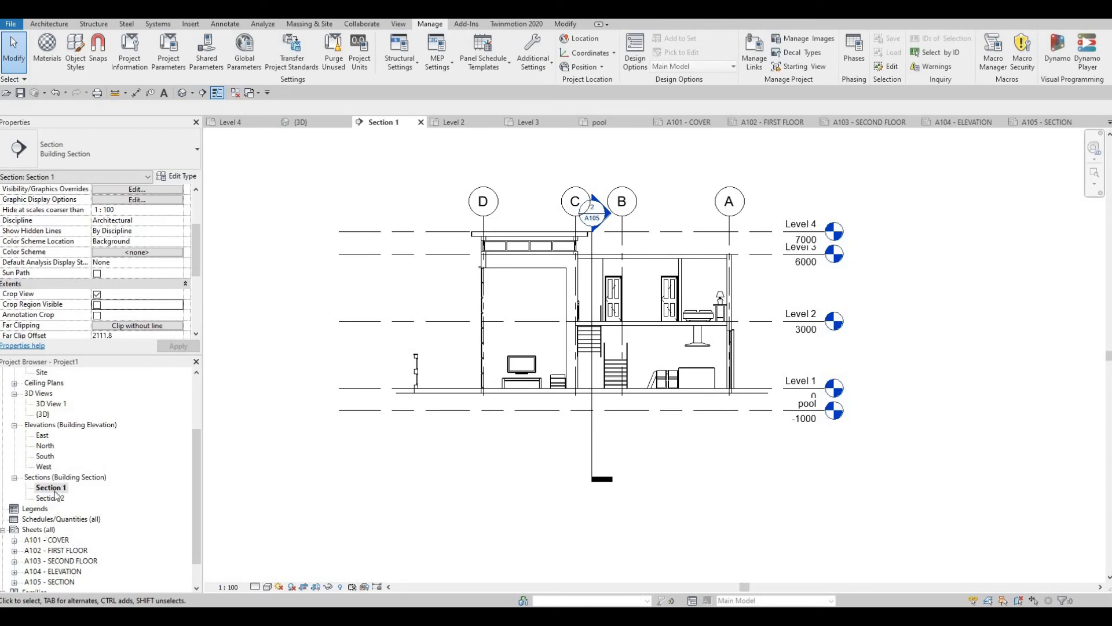
- Open the Level 1 floor plan and extend the depth of Section 1 past grid 1, just beyond the outer boundary wall
scroll(46, 428, "up", 3)
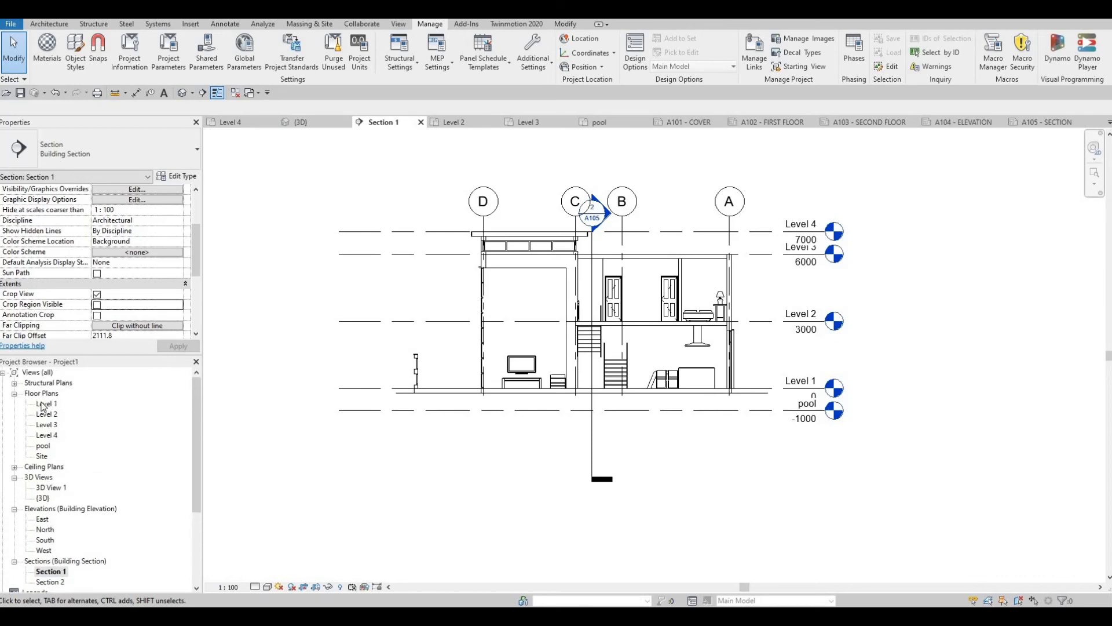
double_click(46, 403)
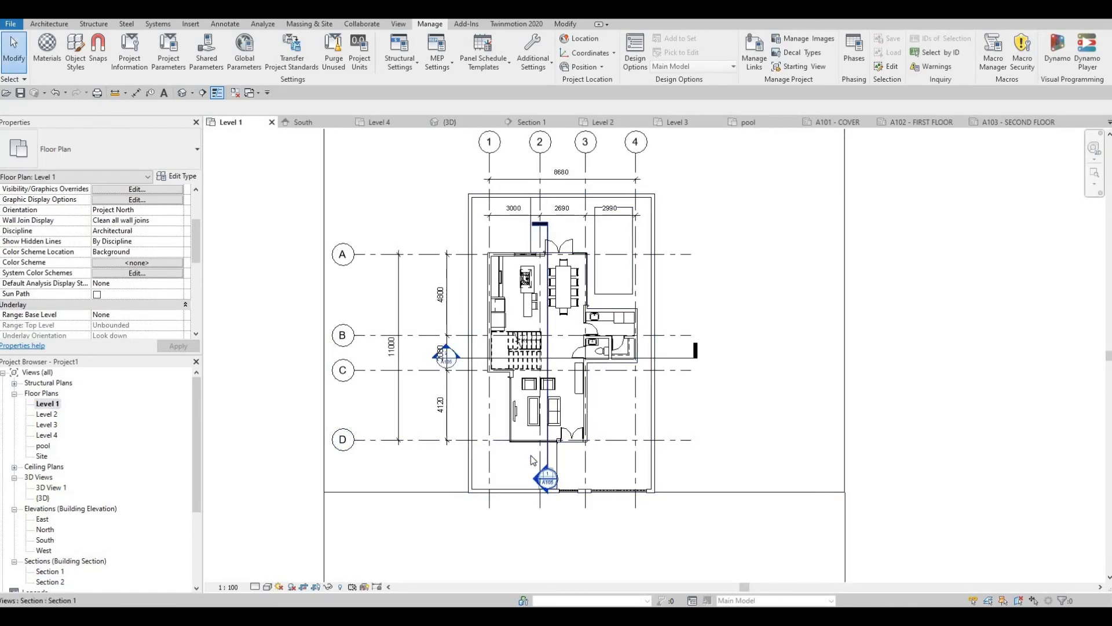
left_click(545, 461)
left_click_drag(479, 366, 474, 447)
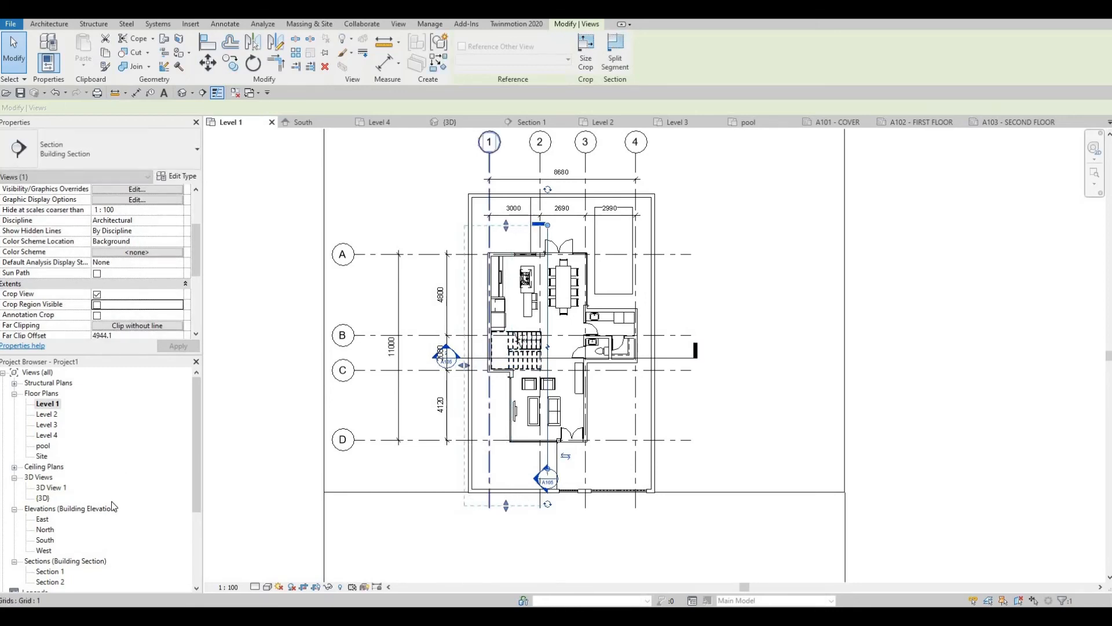
- Reopen sheet A105 - SECTION and check the updated Section 1 and the Section 2 view on it
scroll(49, 572, "down", 1)
scroll(50, 573, "down", 3)
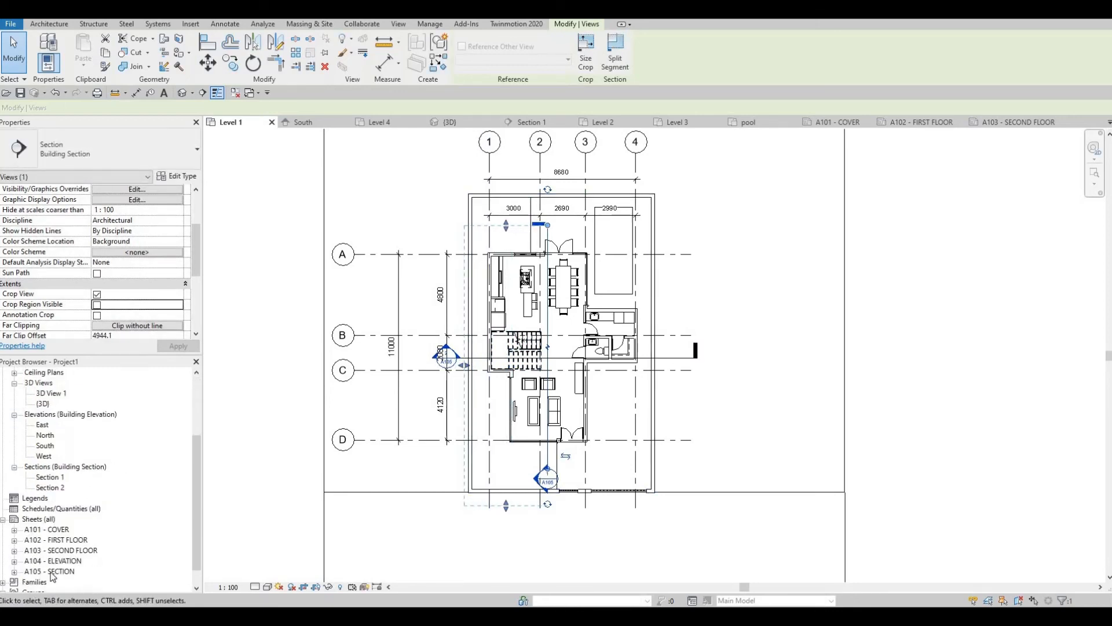
double_click(55, 572)
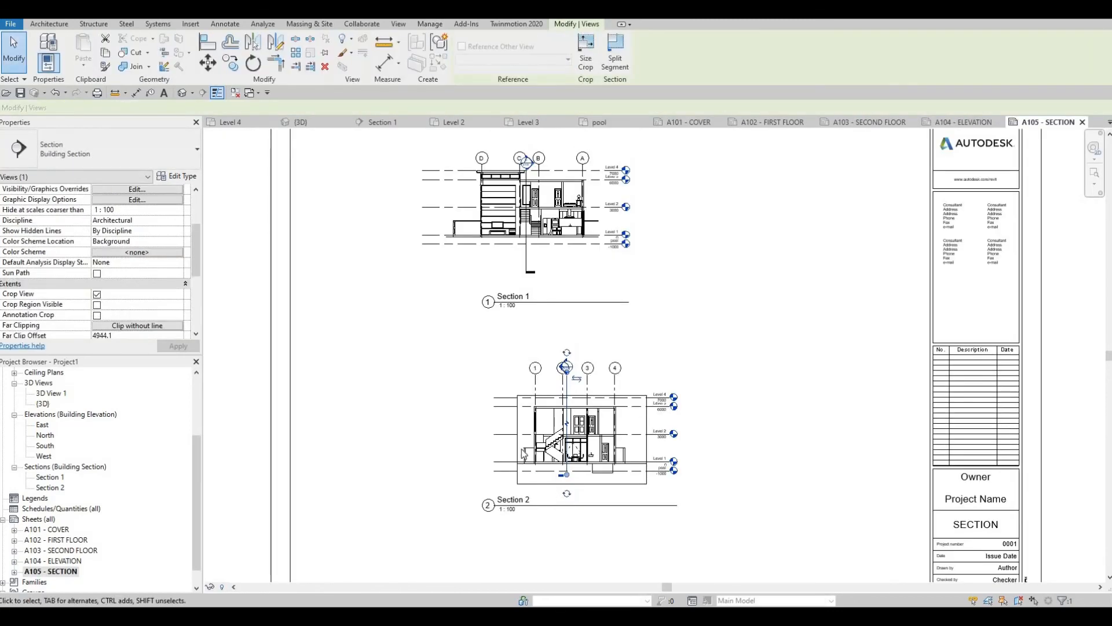
scroll(521, 425, "up", 3)
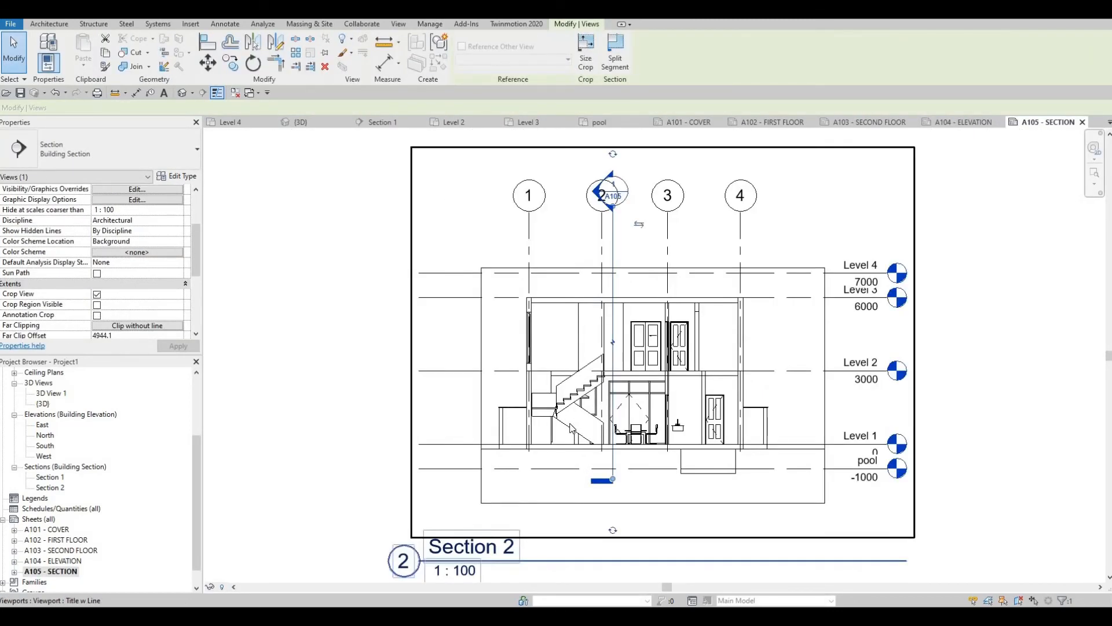
scroll(571, 406, "down", 4)
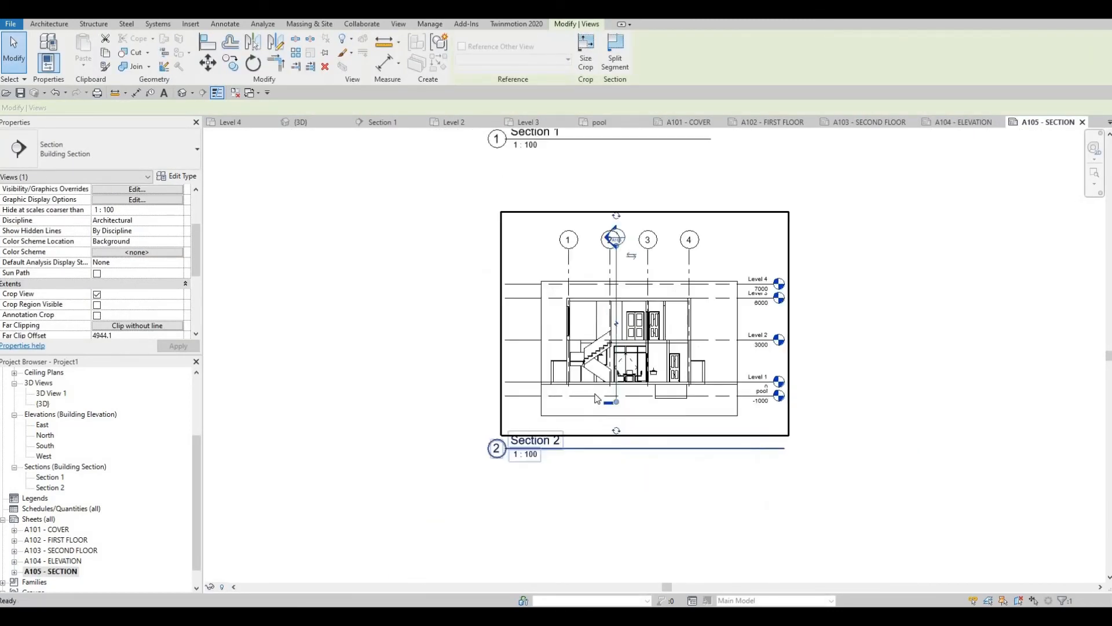
key("Escape")
scroll(562, 376, "down", 2)
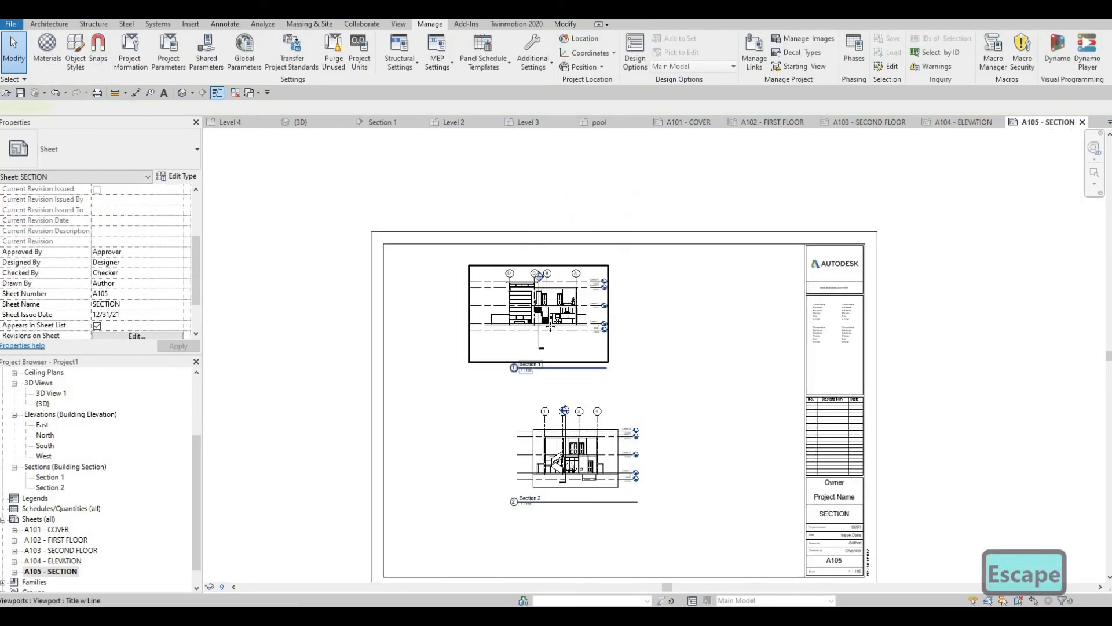
- Move the Section 2 viewport so its level lines start directly below those of Section 1 on the sheet
left_click(549, 327)
left_click(523, 435)
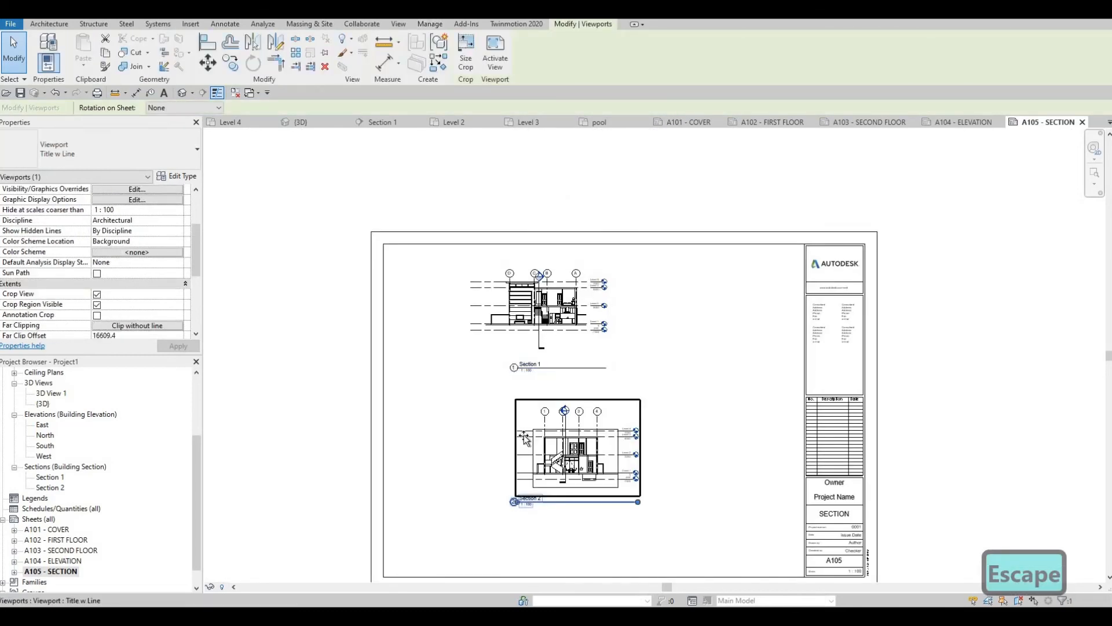
left_click_drag(524, 435, 478, 426)
left_click(752, 293)
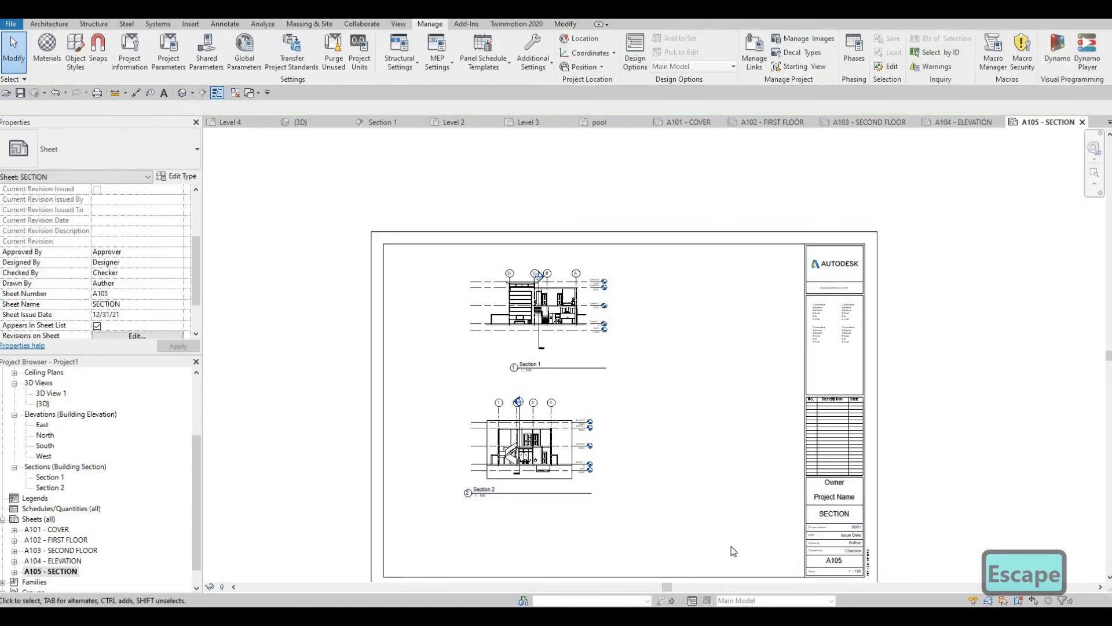
middle_click_drag(512, 452, 529, 398)
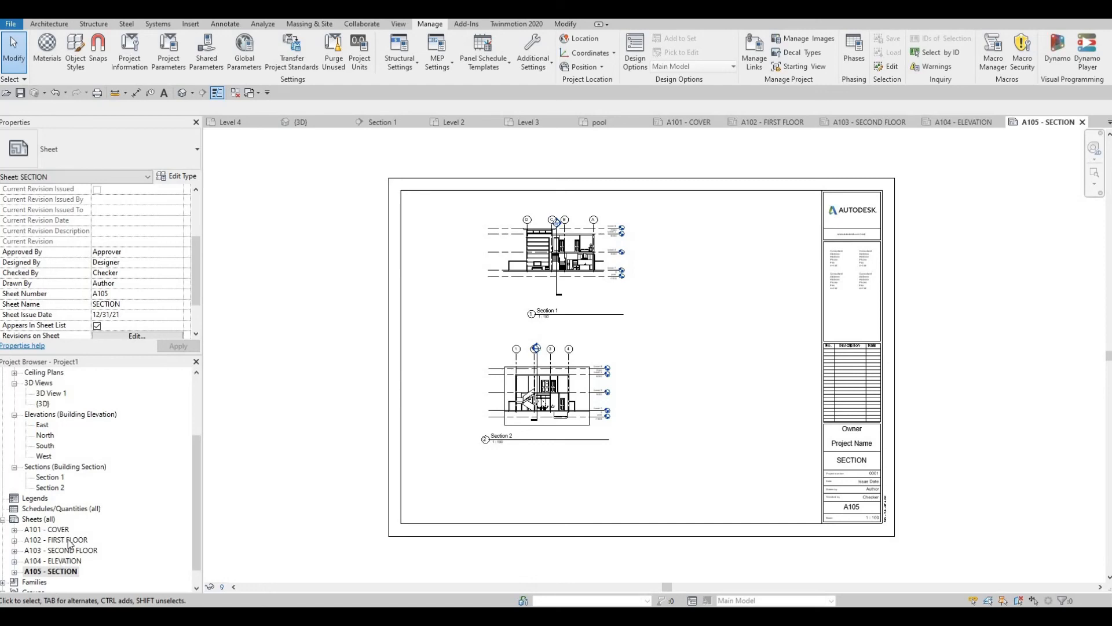
- Review the project's list of views and sheets and select sheet A101 - COVER
scroll(46, 562, "down", 1)
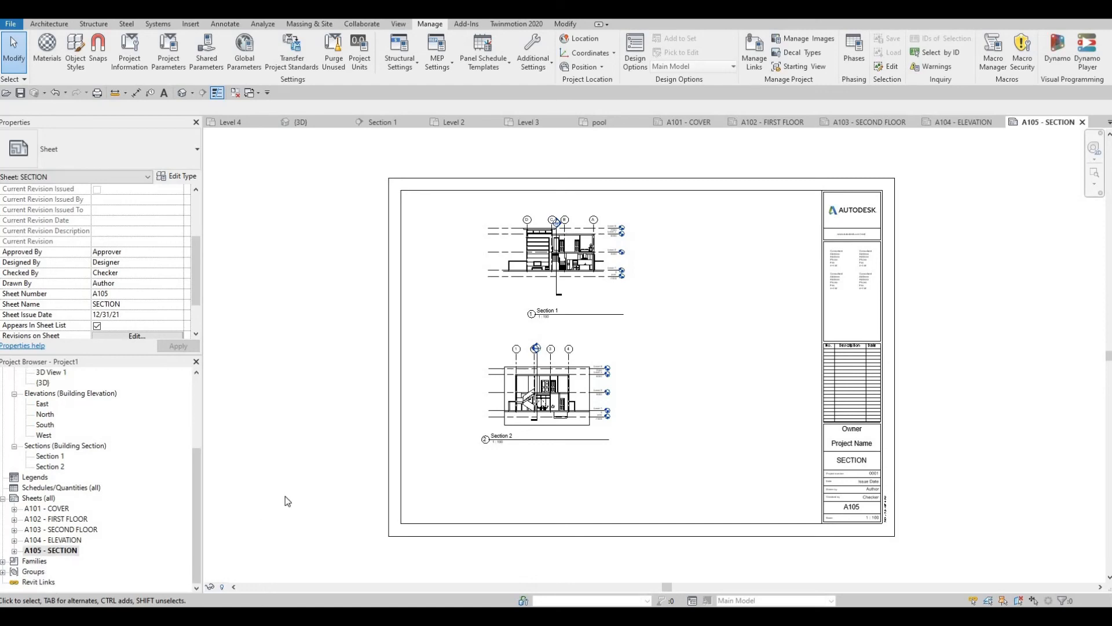
scroll(285, 496, "up", 2)
scroll(298, 480, "down", 2)
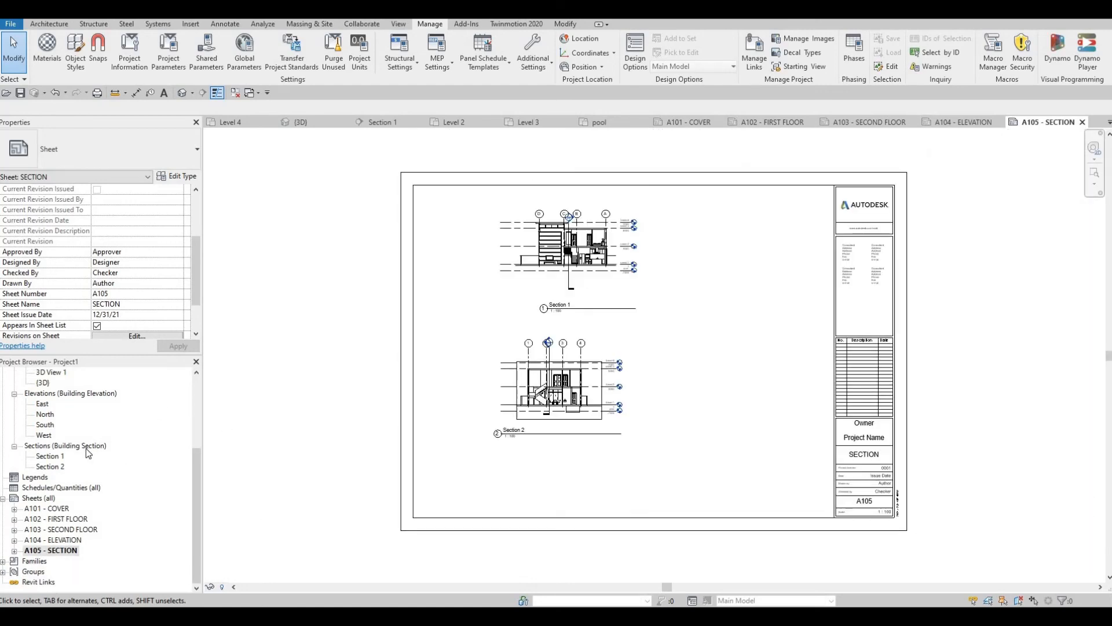
scroll(67, 490, "up", 5)
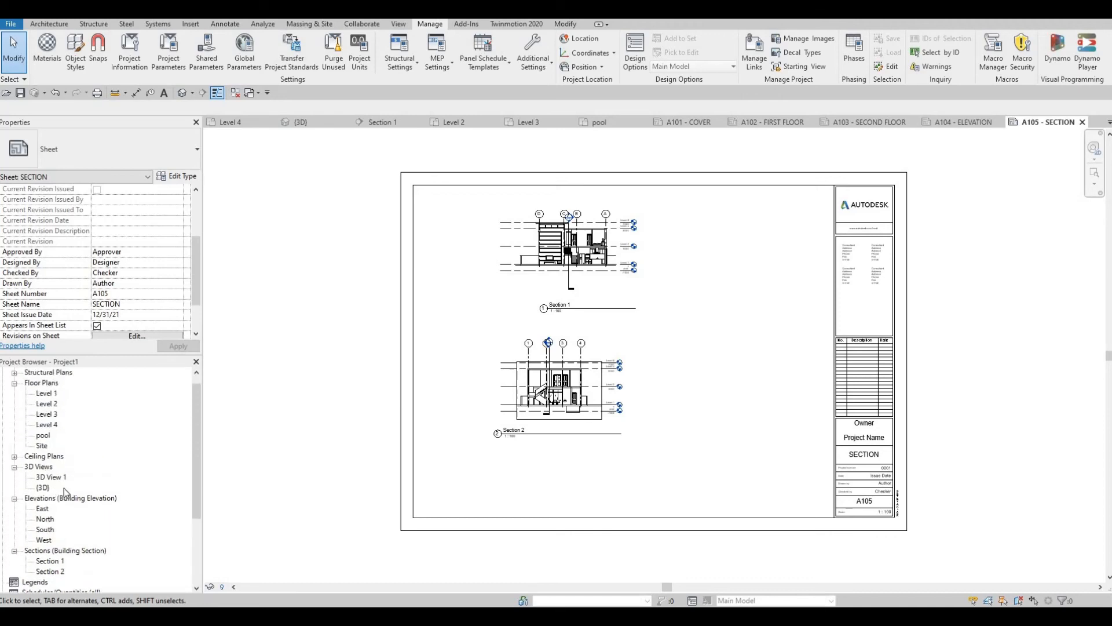
scroll(62, 522, "down", 3)
left_click(64, 554)
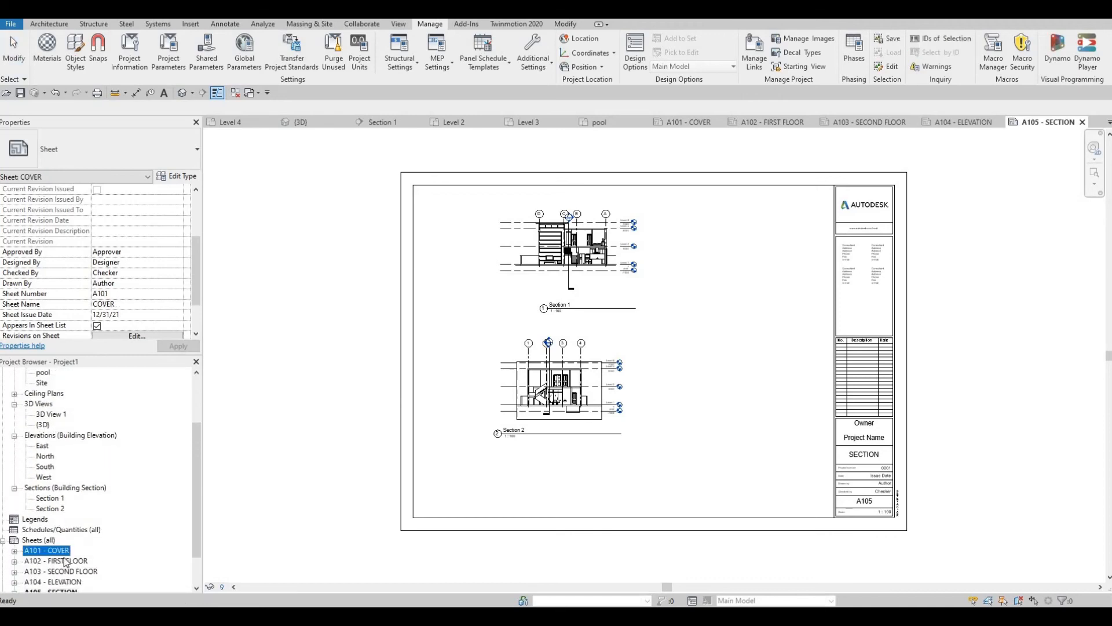